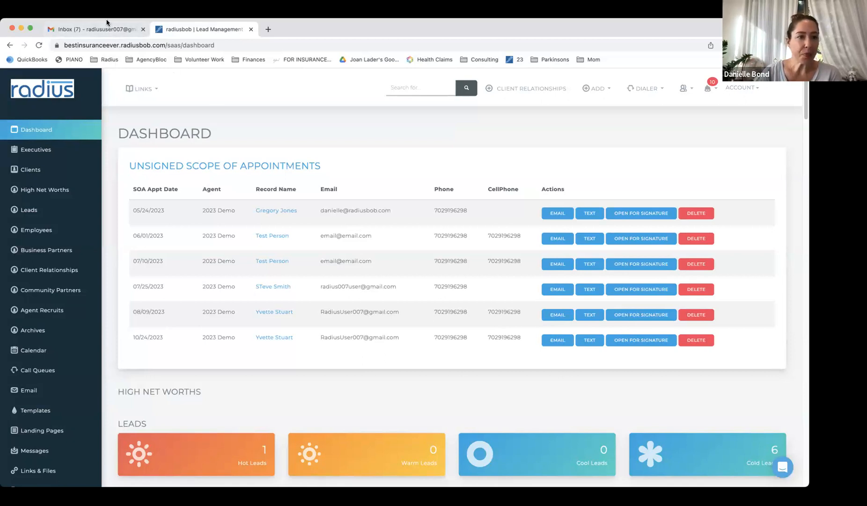
Put the Chrome window showing the Radius dashboard into full screen
{"action": "right_click", "coordinate": [107, 22]}
{"action": "mouse_move", "coordinate": [97, 13]}
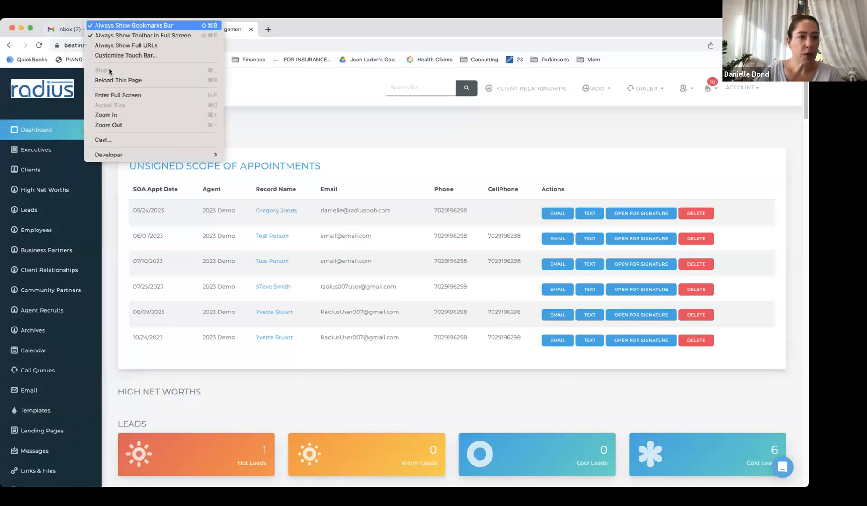
{"action": "left_click", "coordinate": [117, 94]}
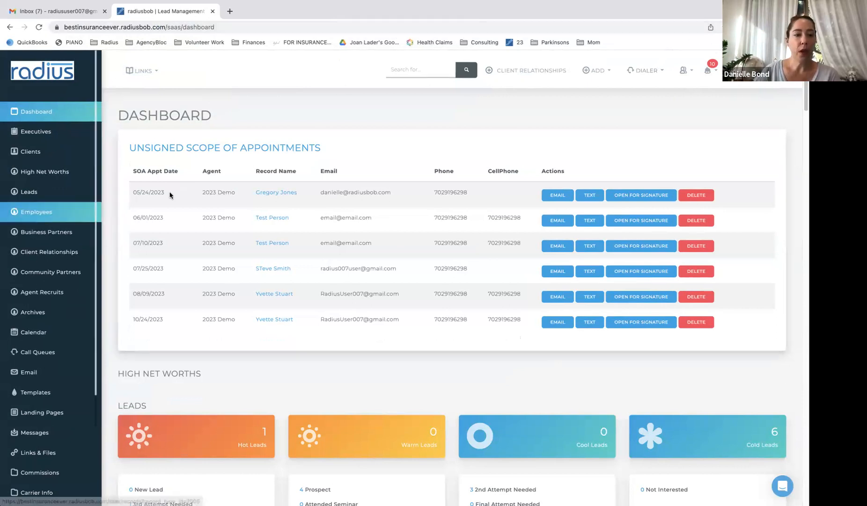
{"action": "left_click", "coordinate": [684, 70]}
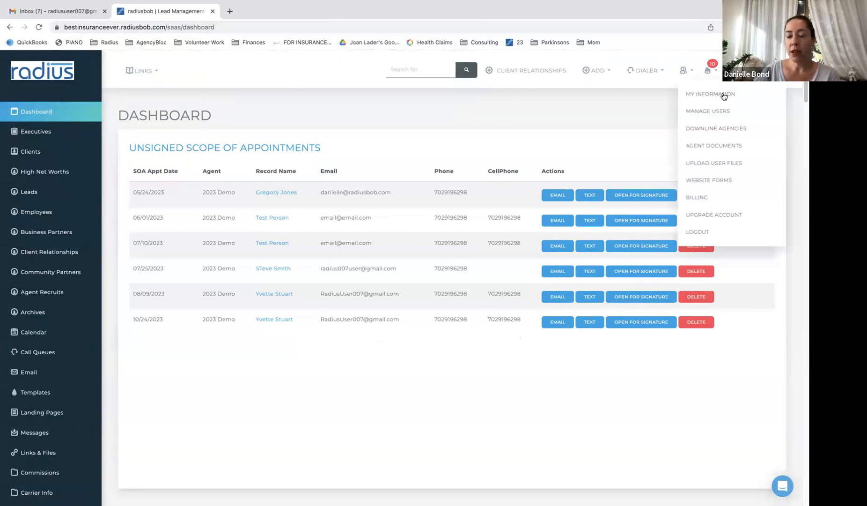
{"action": "left_click", "coordinate": [722, 93]}
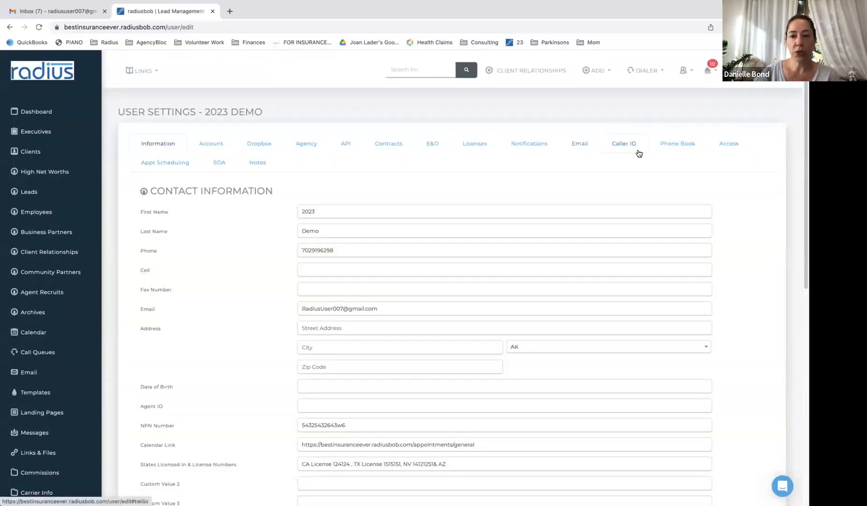
{"action": "left_click", "coordinate": [731, 147]}
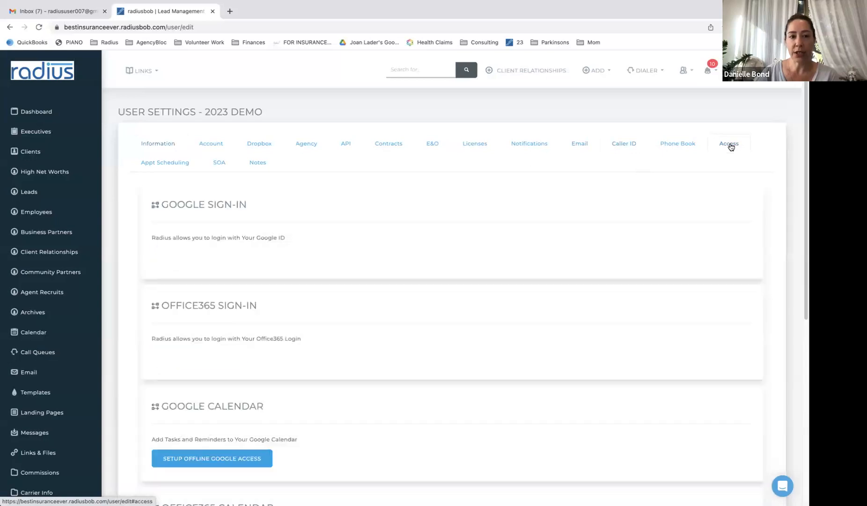
{"action": "scroll", "coordinate": [763, 222], "scroll_direction": "down", "scroll_amount": 5}
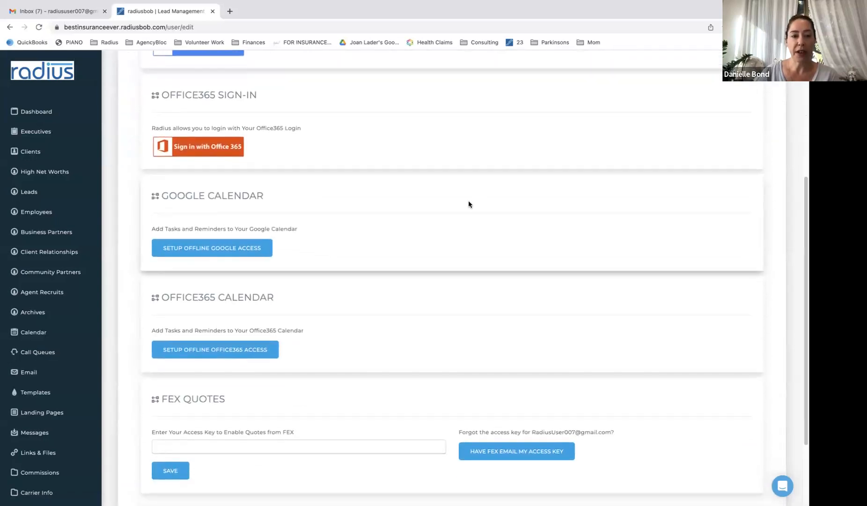
{"action": "left_click", "coordinate": [232, 250]}
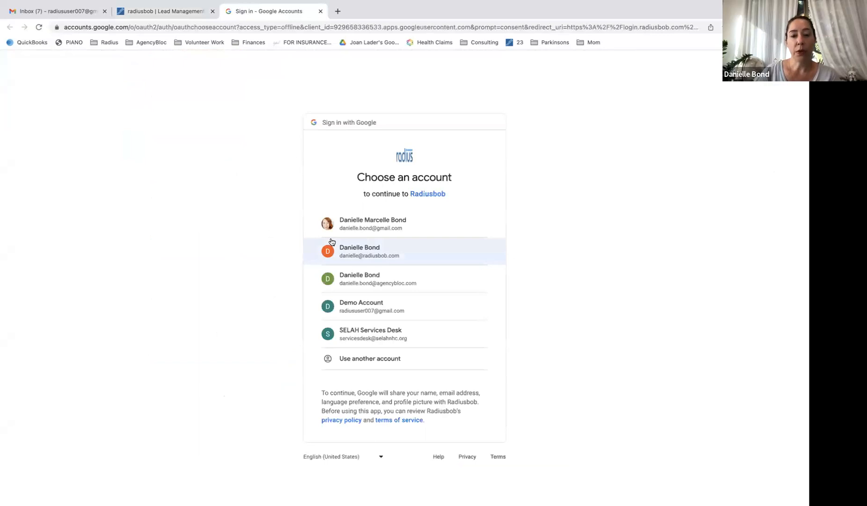
Choose the Google account and allow Radiusbob access so the calendar shows as linked
{"action": "left_click_drag", "start_coordinate": [366, 261], "coordinate": [359, 313]}
{"action": "left_click", "coordinate": [360, 304]}
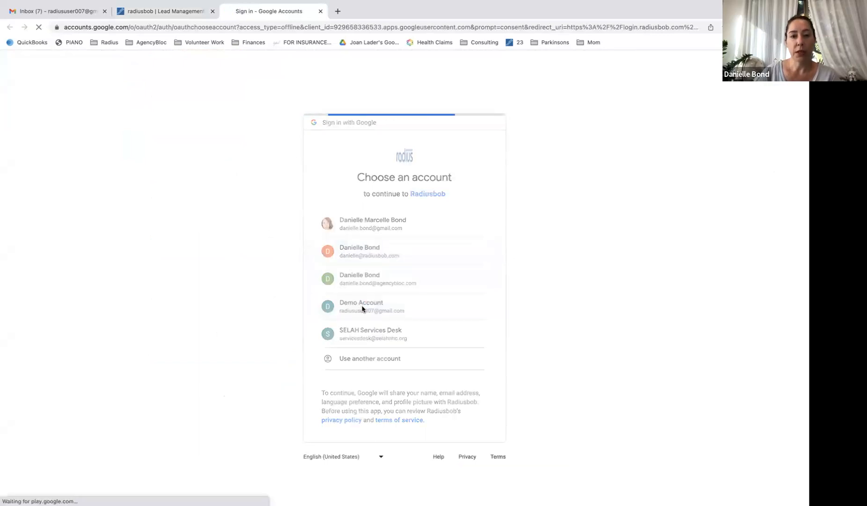
{"action": "left_click", "coordinate": [460, 398]}
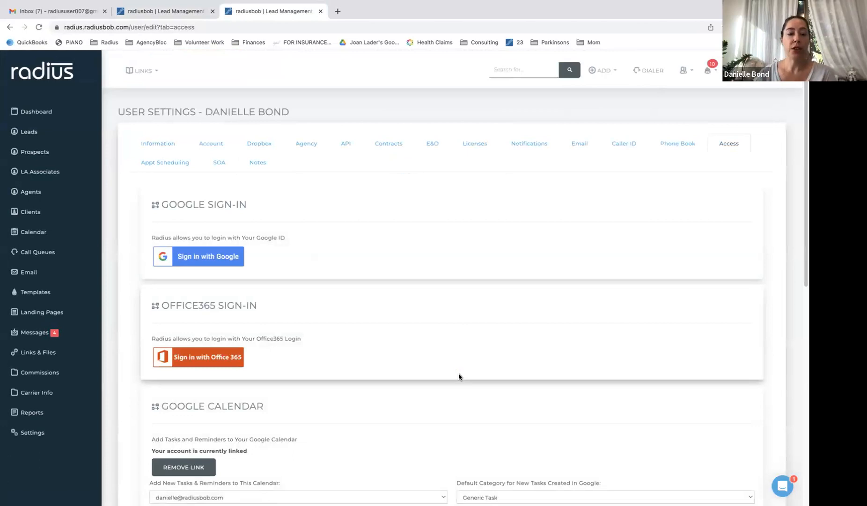
{"action": "left_click_drag", "start_coordinate": [803, 167], "coordinate": [803, 221]}
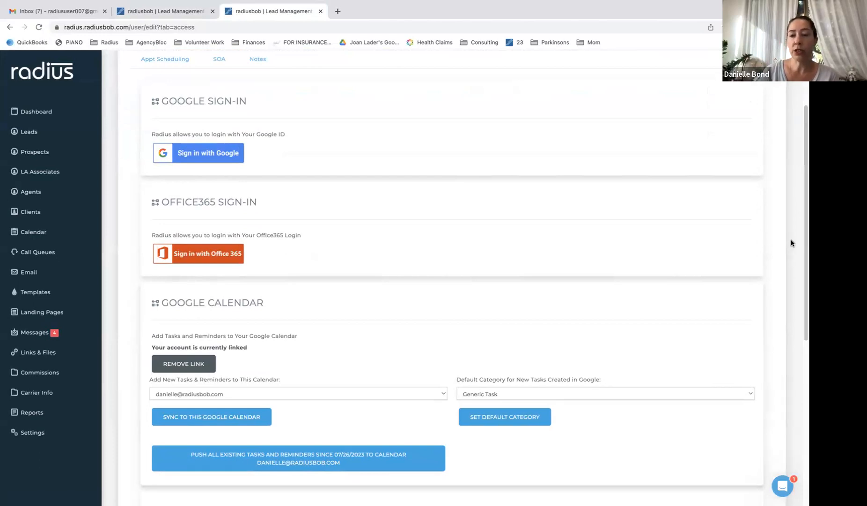
{"action": "scroll", "coordinate": [791, 239], "scroll_direction": "down", "scroll_amount": 5}
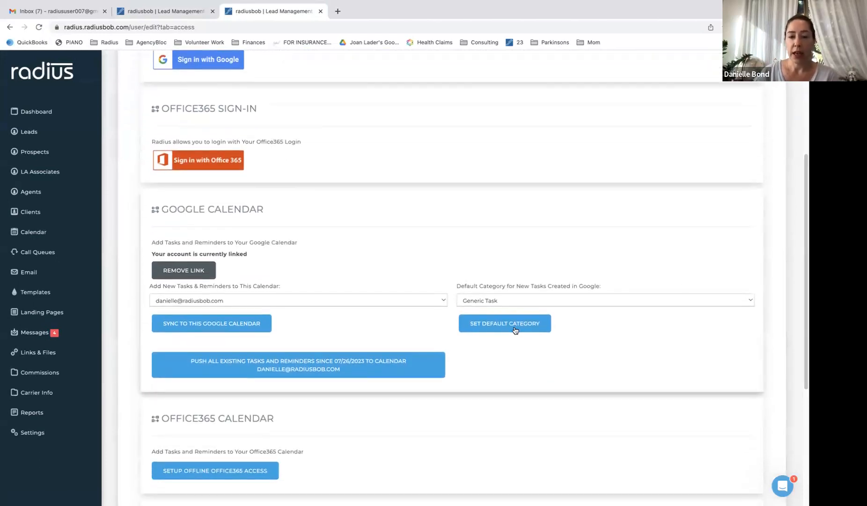
{"action": "left_click", "coordinate": [511, 299]}
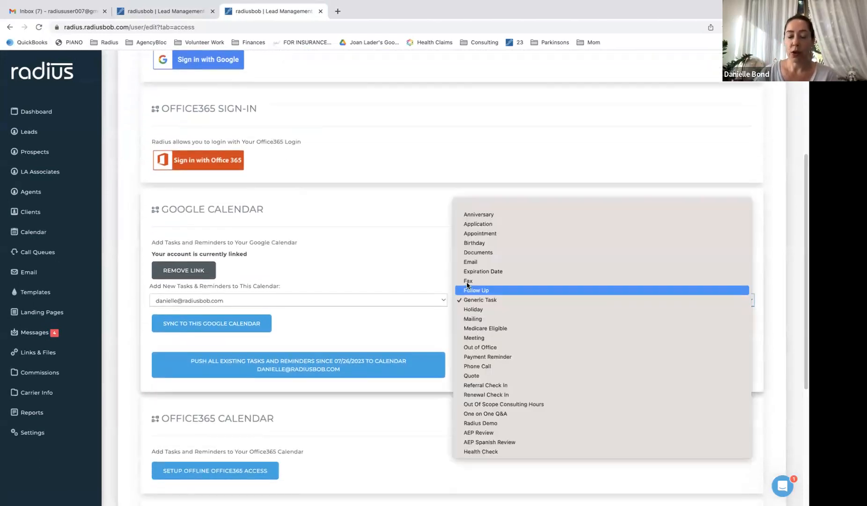
{"action": "left_click", "coordinate": [420, 269]}
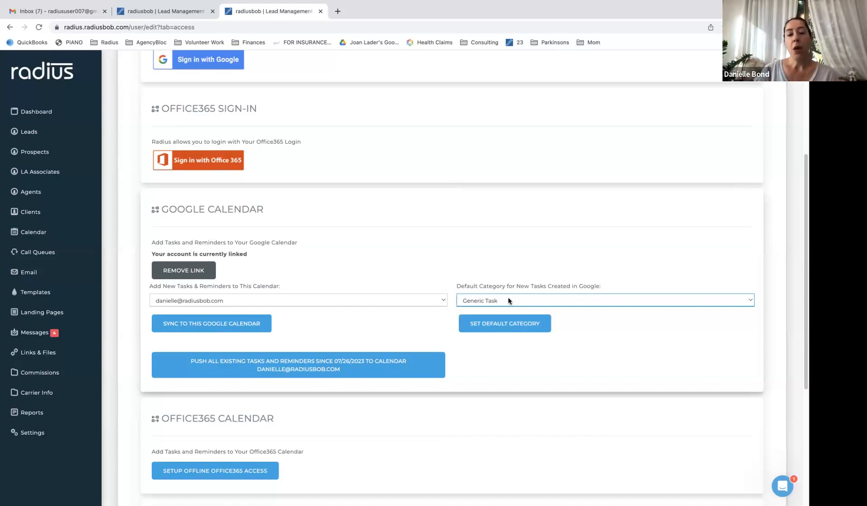
{"action": "left_click", "coordinate": [414, 300]}
{"action": "left_click", "coordinate": [414, 300]}
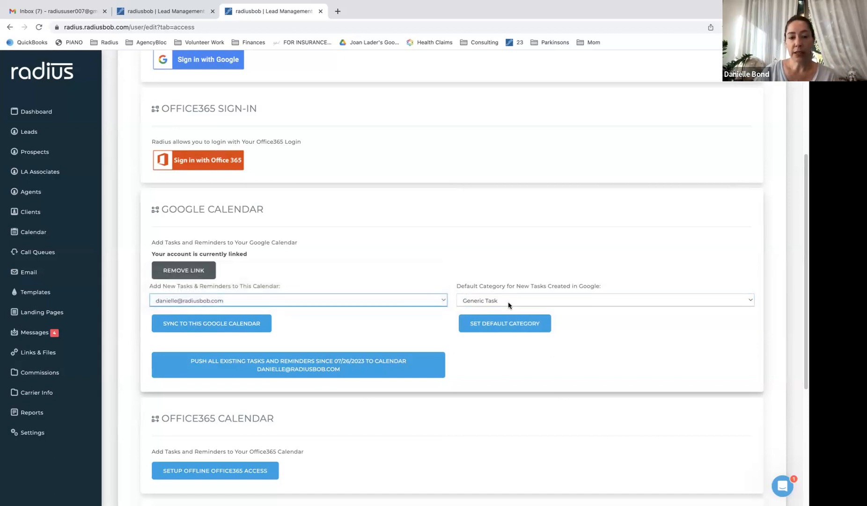
{"action": "left_click_drag", "start_coordinate": [281, 287], "coordinate": [167, 286]}
{"action": "left_click", "coordinate": [223, 303]}
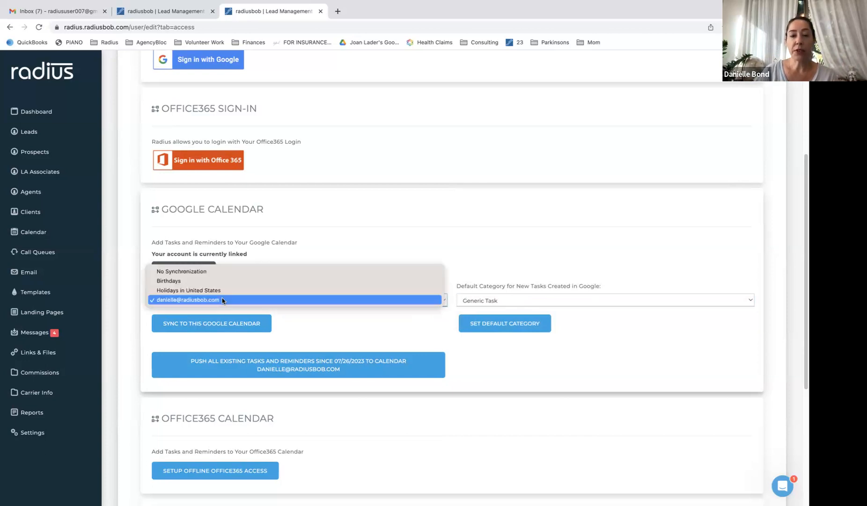
{"action": "left_click", "coordinate": [220, 271]}
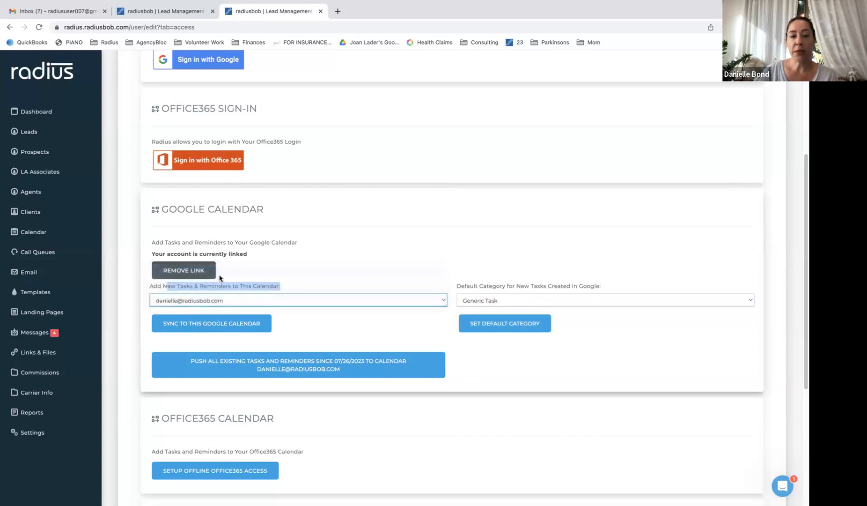
{"action": "left_click", "coordinate": [233, 299]}
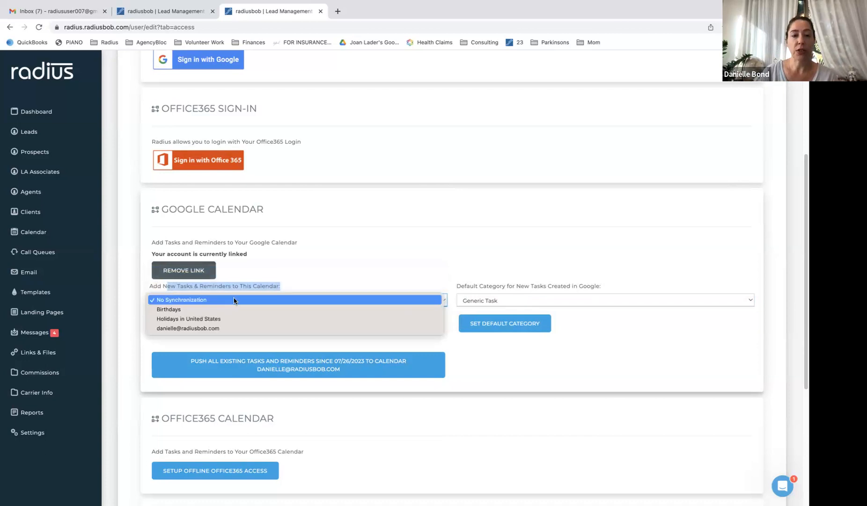
{"action": "left_click", "coordinate": [236, 330]}
{"action": "left_click", "coordinate": [274, 299]}
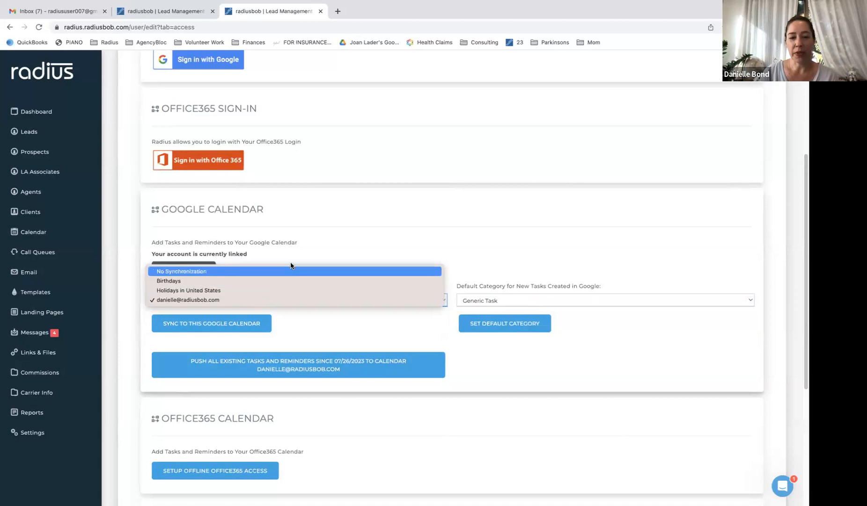
{"action": "left_click", "coordinate": [303, 253]}
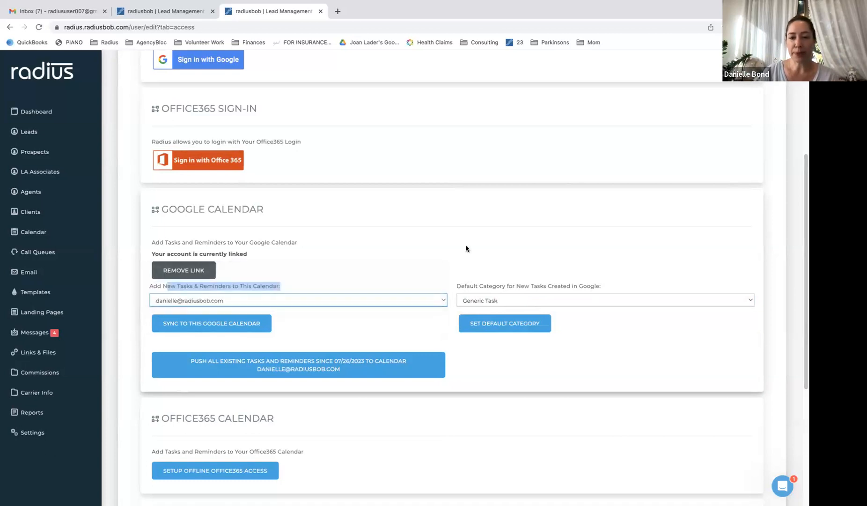
{"action": "left_click", "coordinate": [566, 297]}
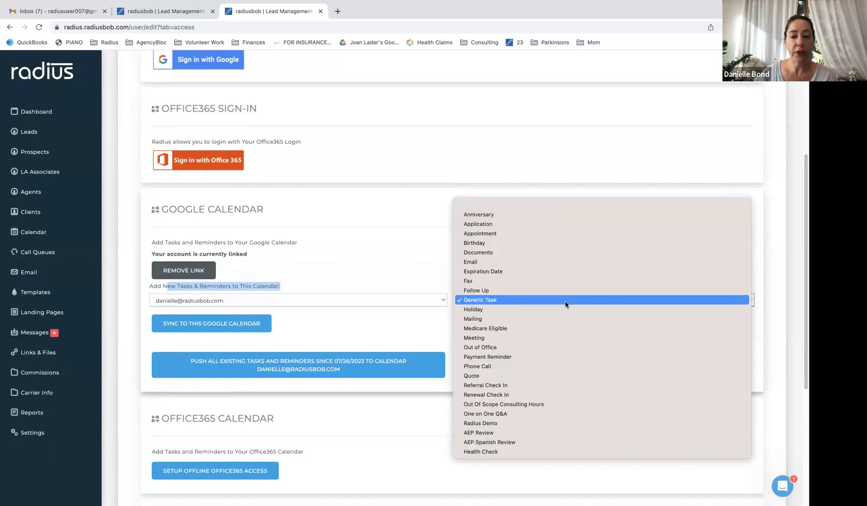
{"action": "left_click", "coordinate": [428, 257]}
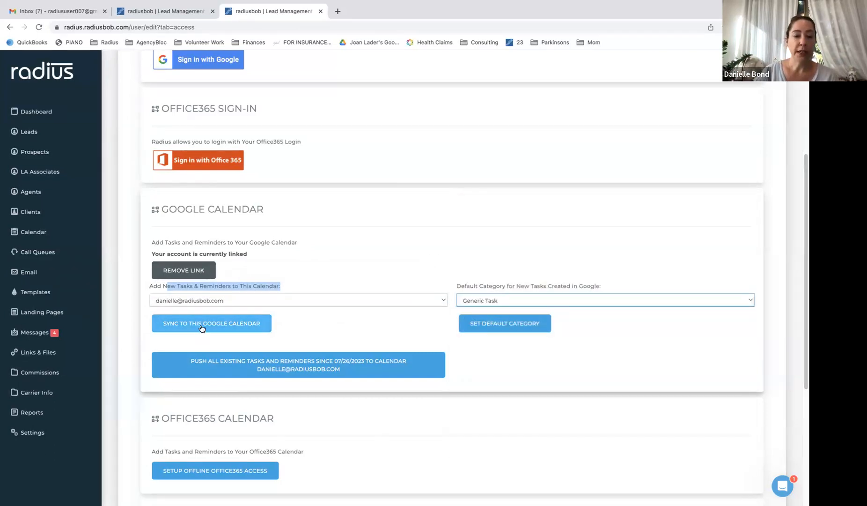
Save Generic Task as the default category and remove the Google Calendar link, confirming with OK
{"action": "left_click", "coordinate": [536, 330]}
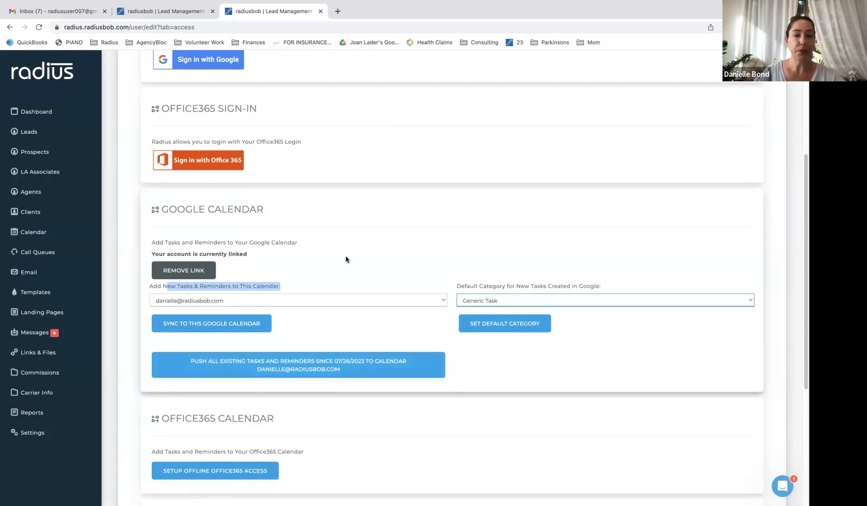
{"action": "mouse_move", "coordinate": [472, 17]}
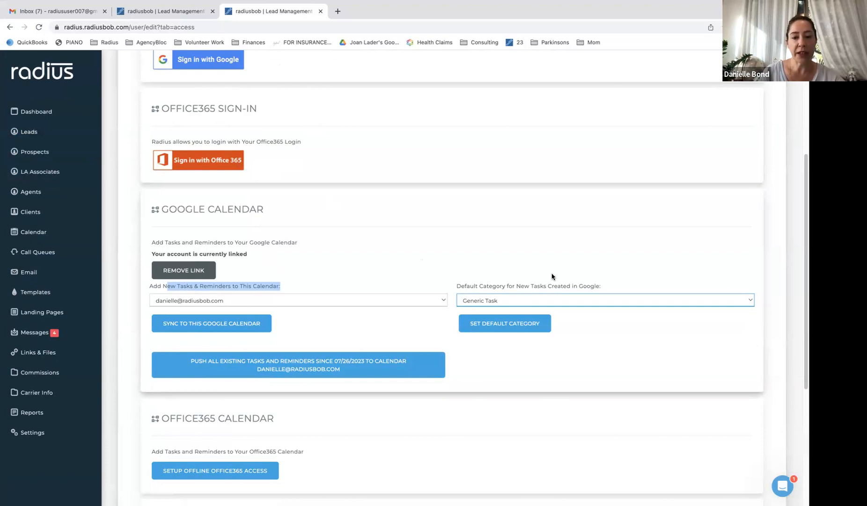
{"action": "left_click", "coordinate": [194, 271]}
{"action": "left_click", "coordinate": [496, 118]}
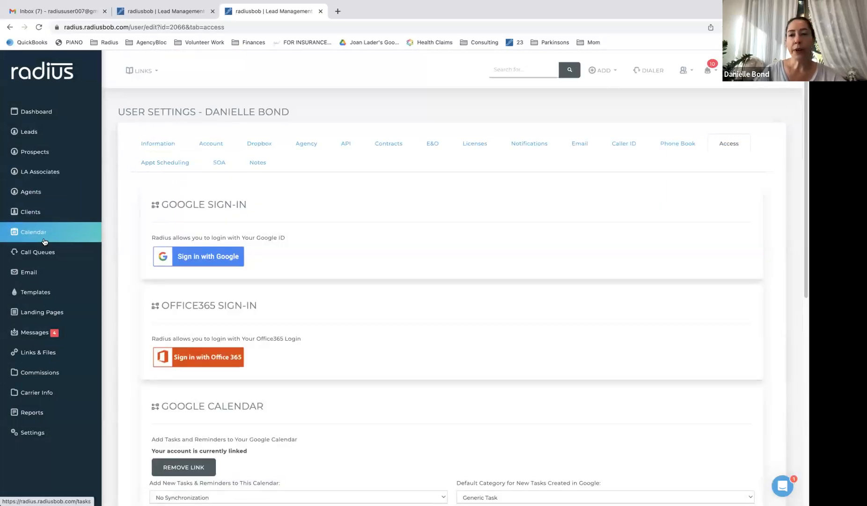
Open the Calendar and switch it to Calendar List View
{"action": "left_click", "coordinate": [44, 241]}
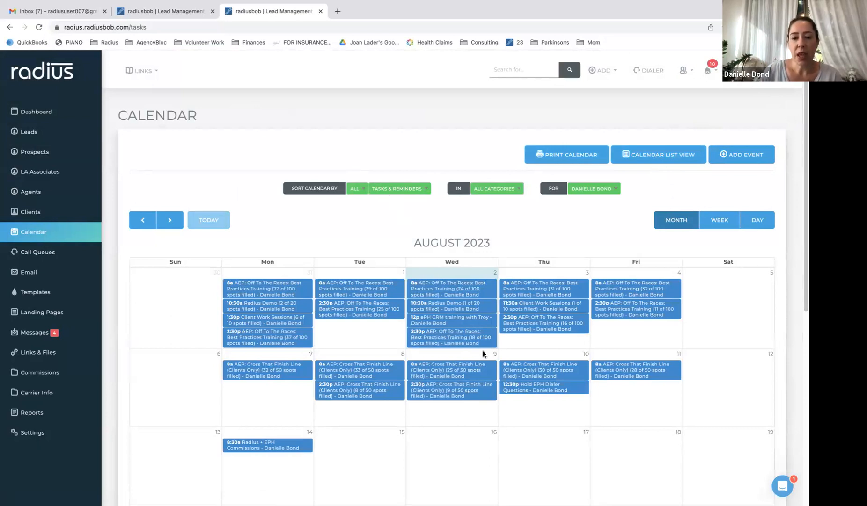
{"action": "left_click", "coordinate": [645, 157]}
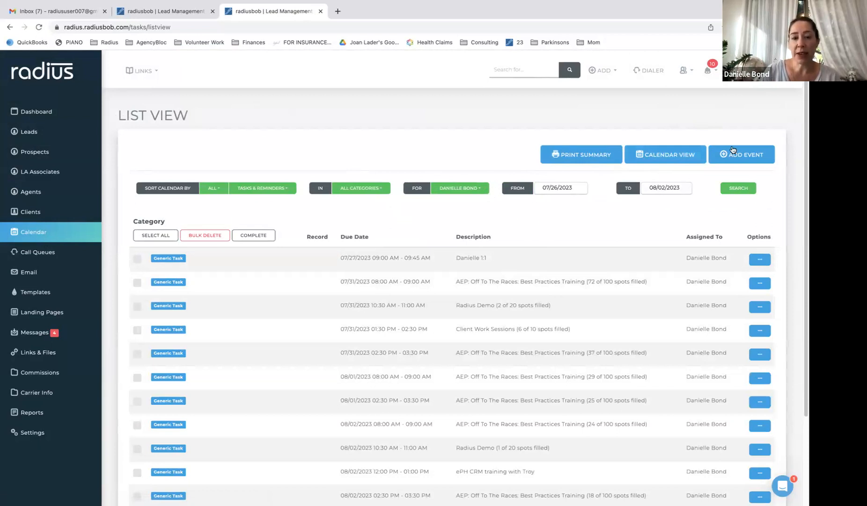
Select all tasks, then unselect them, and open the Tasks & Reminders dropdown
{"action": "scroll", "coordinate": [804, 132], "scroll_direction": "down", "scroll_amount": 1}
{"action": "scroll", "coordinate": [804, 133], "scroll_direction": "down", "scroll_amount": 2}
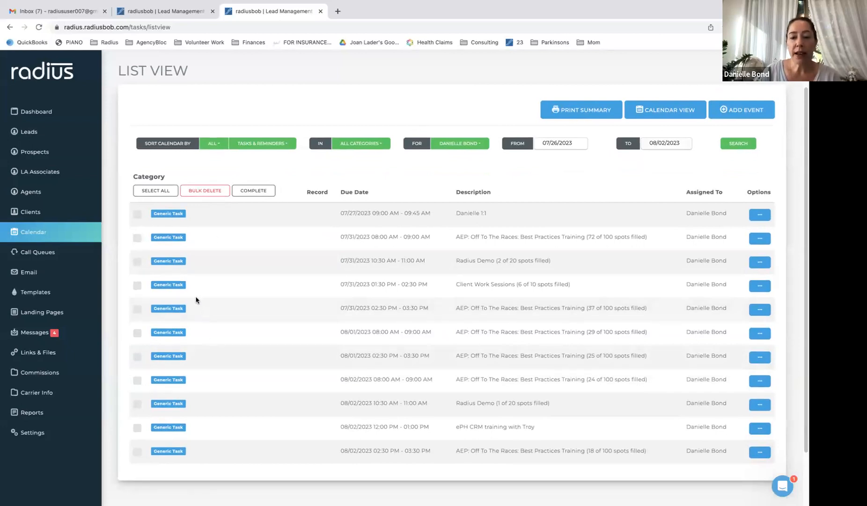
{"action": "left_click", "coordinate": [162, 194]}
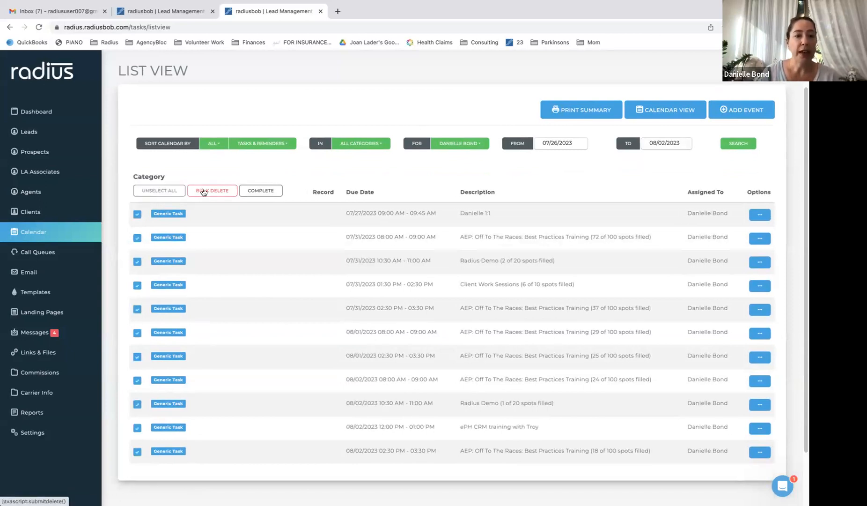
{"action": "left_click", "coordinate": [164, 191]}
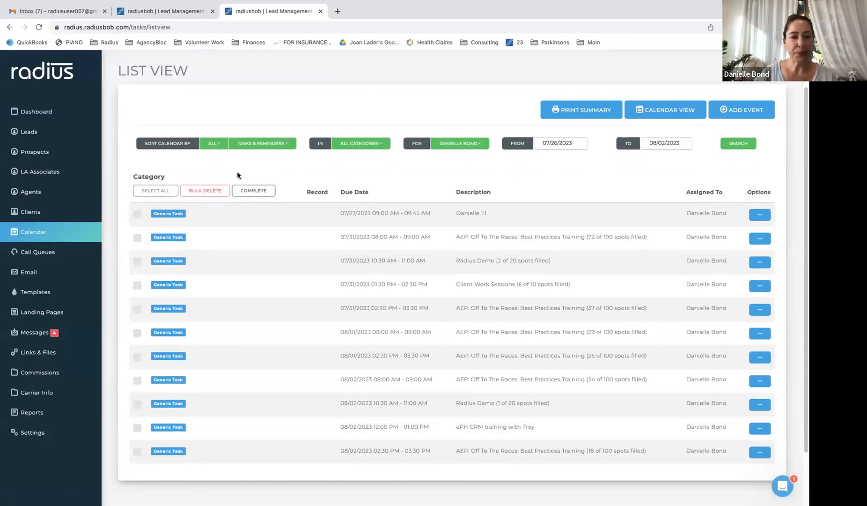
{"action": "left_click", "coordinate": [276, 148]}
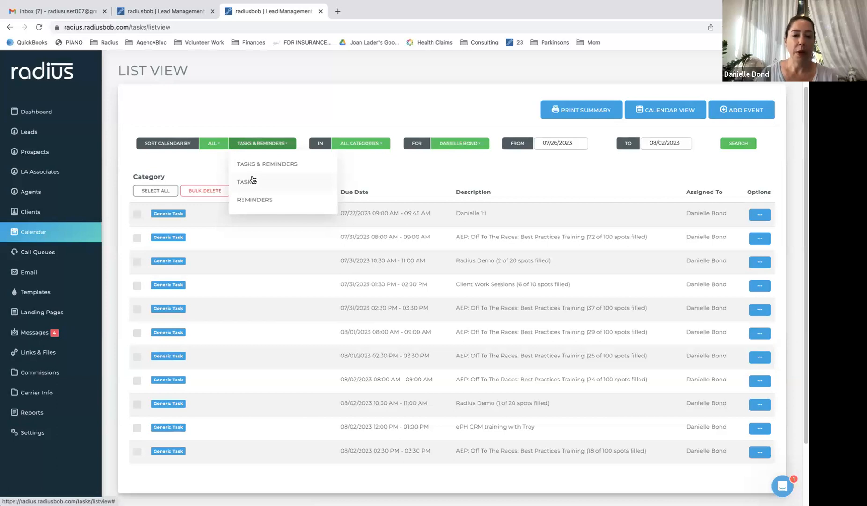
Search the list for the APPOINTMENT category over 07/26/2023–08/02/2023, then open the FROM date picker
{"action": "left_click", "coordinate": [367, 151]}
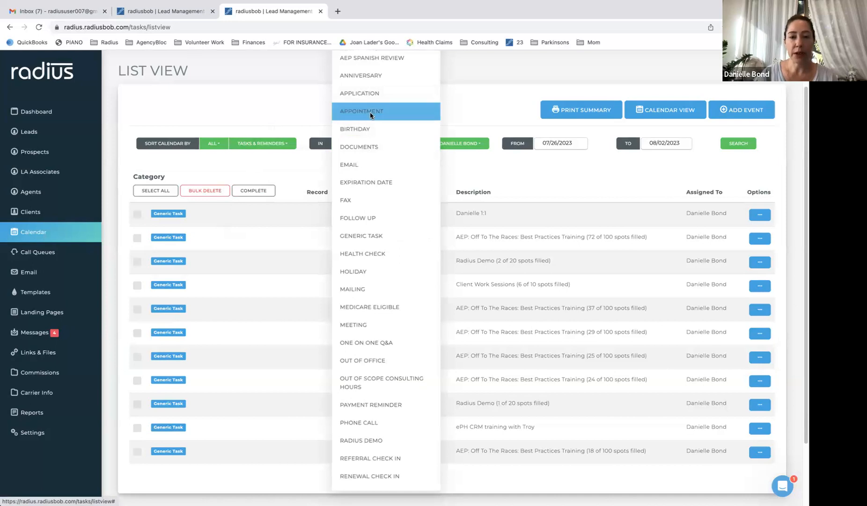
{"action": "left_click", "coordinate": [370, 112]}
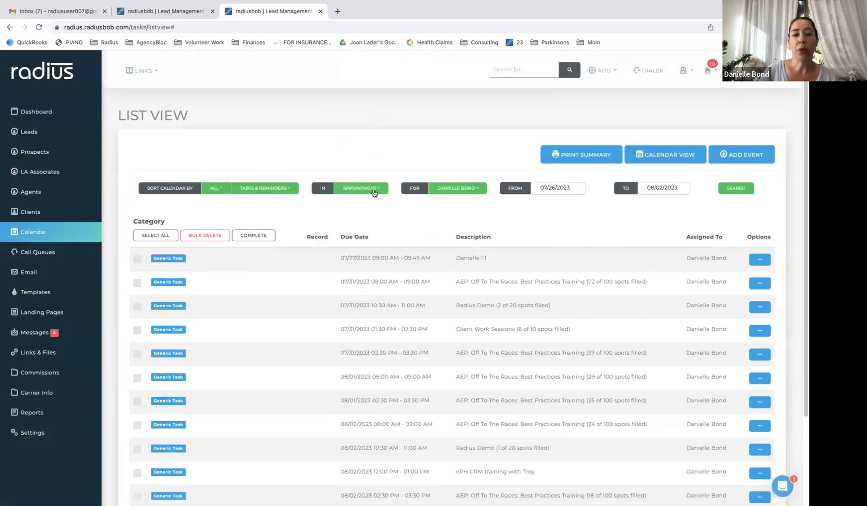
{"action": "left_click", "coordinate": [727, 189]}
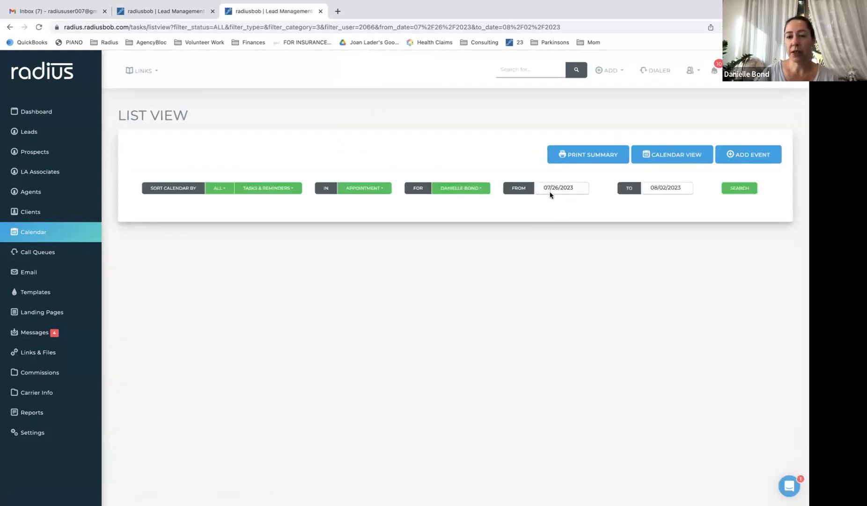
{"action": "left_click", "coordinate": [566, 189]}
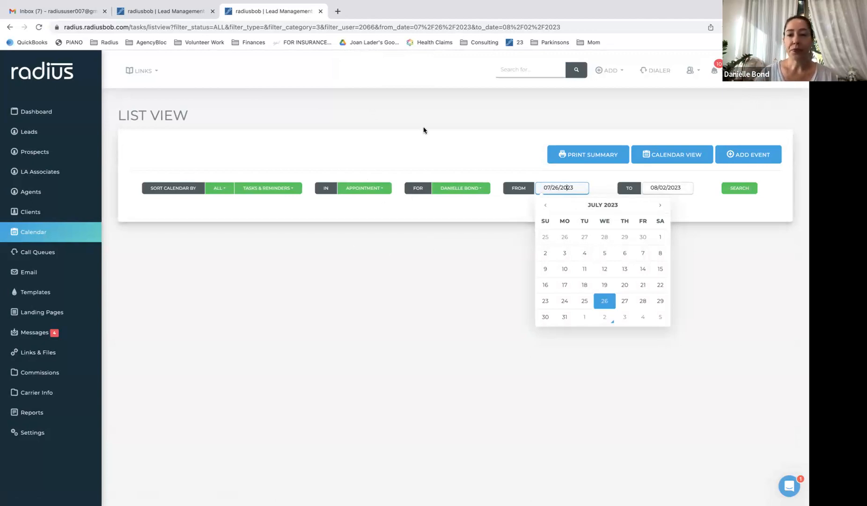
Generate a Print Summary of the 08/02/2023 calendar for the selected user
{"action": "left_click", "coordinate": [496, 198]}
{"action": "left_click", "coordinate": [582, 156]}
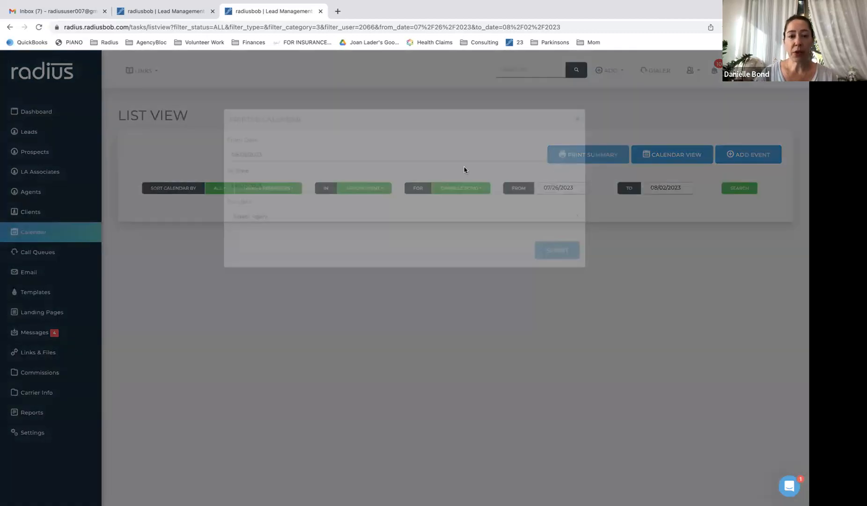
{"action": "left_click", "coordinate": [296, 308]}
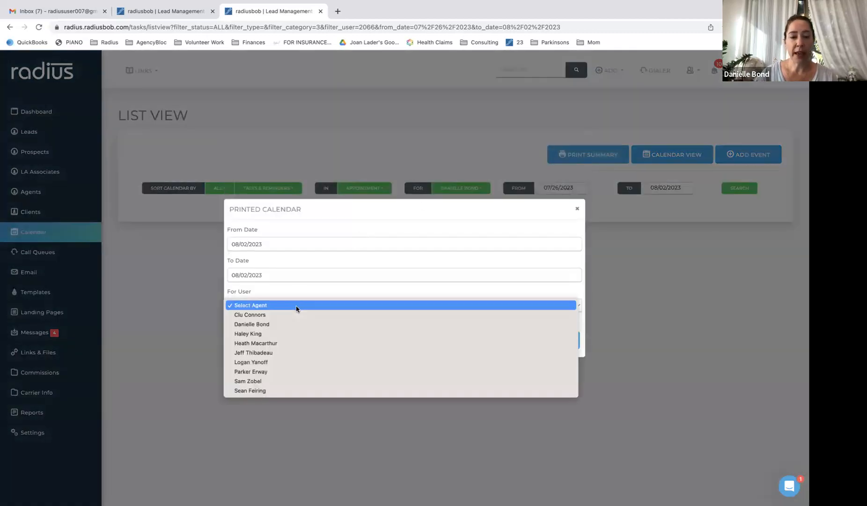
{"action": "left_click", "coordinate": [294, 324]}
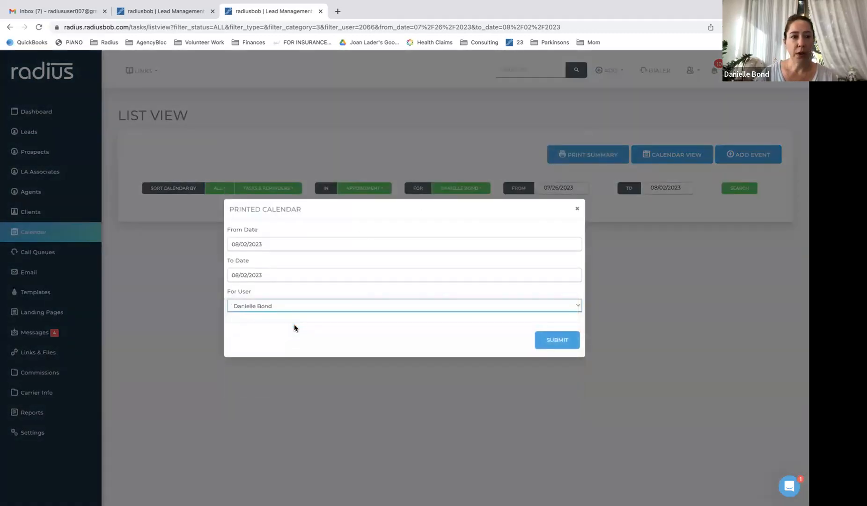
{"action": "left_click", "coordinate": [555, 341]}
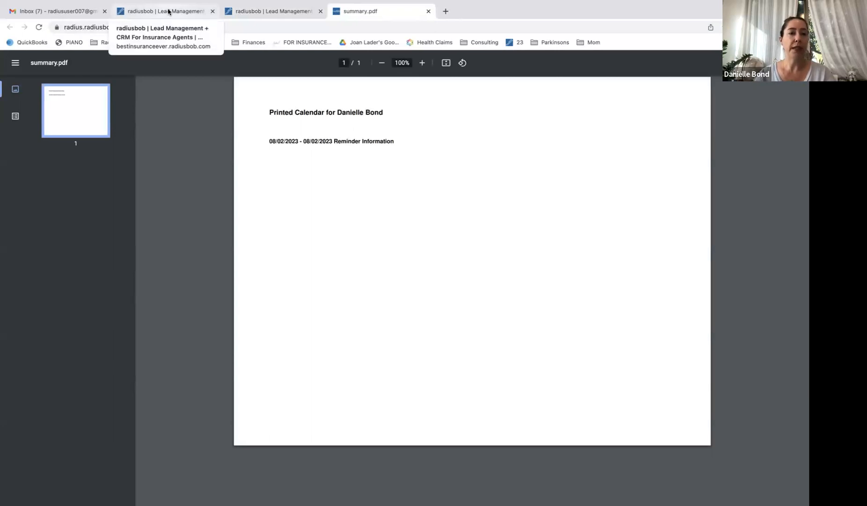
Load the bestinsuranceever CRM dashboard from the address bar
{"action": "left_click", "coordinate": [217, 27]}
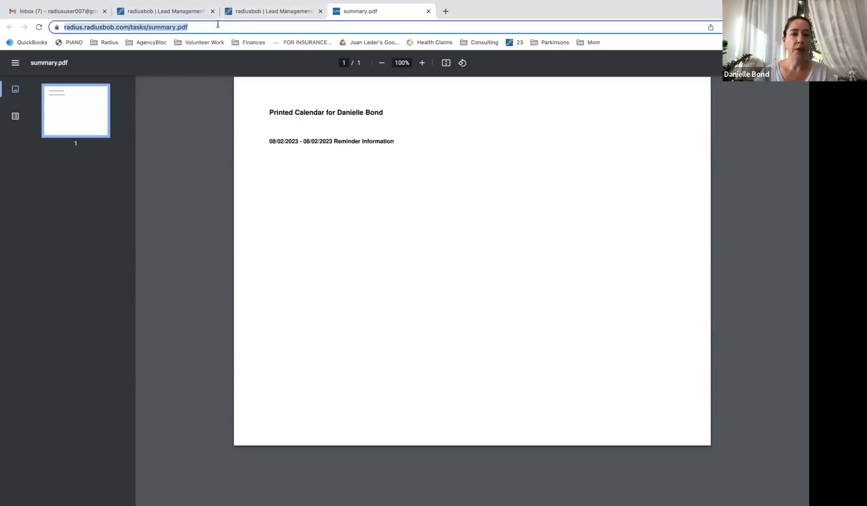
{"action": "type", "text": "be"}
{"action": "key", "text": "Return"}
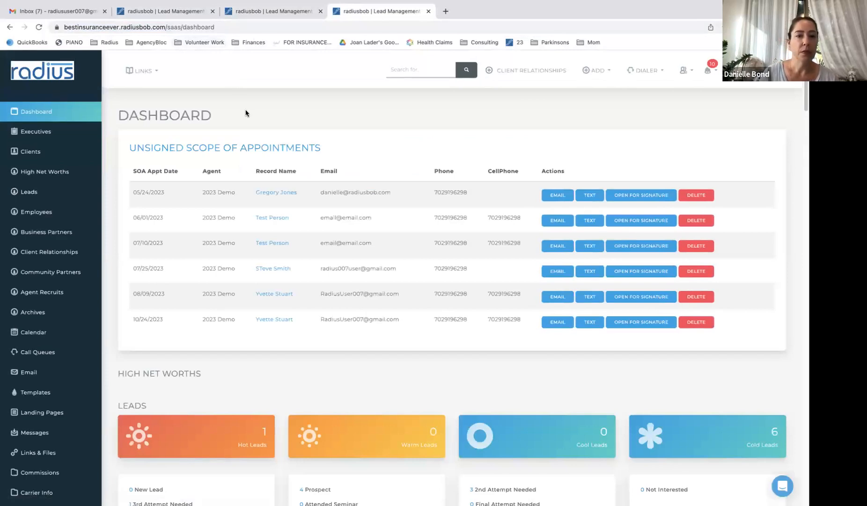
Close the two duplicate radiusbob tabs and open the Calendar in August 2023 month view
{"action": "left_click", "coordinate": [212, 11]}
{"action": "left_click", "coordinate": [213, 11]}
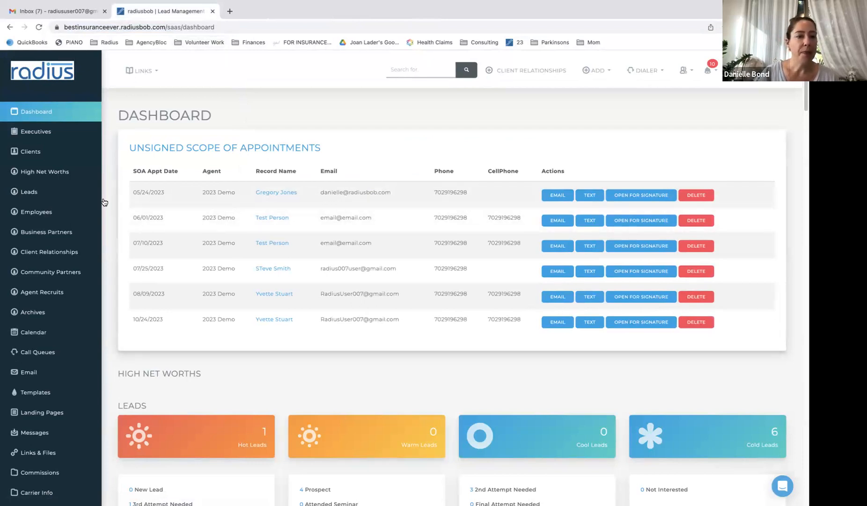
{"action": "left_click", "coordinate": [52, 331]}
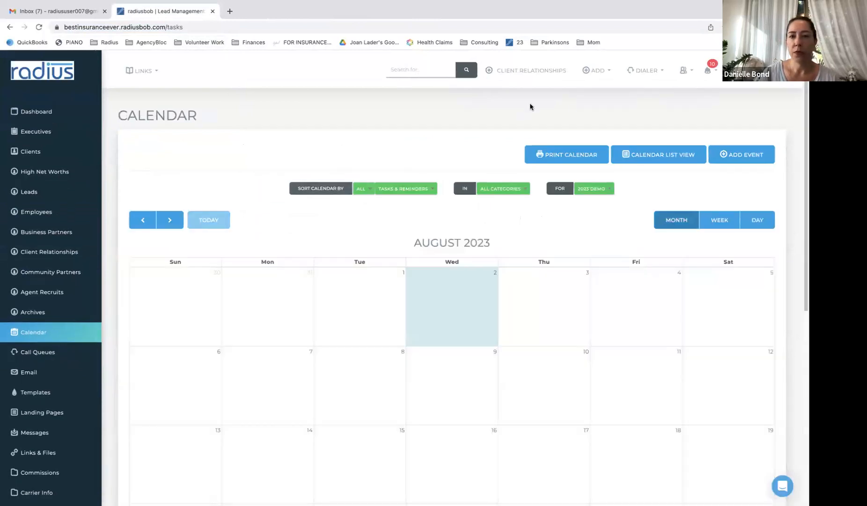
{"action": "mouse_move", "coordinate": [803, 119]}
{"action": "left_mouse_down"}
{"action": "mouse_move", "coordinate": [803, 229]}
{"action": "mouse_move", "coordinate": [802, 112]}
{"action": "left_mouse_up"}
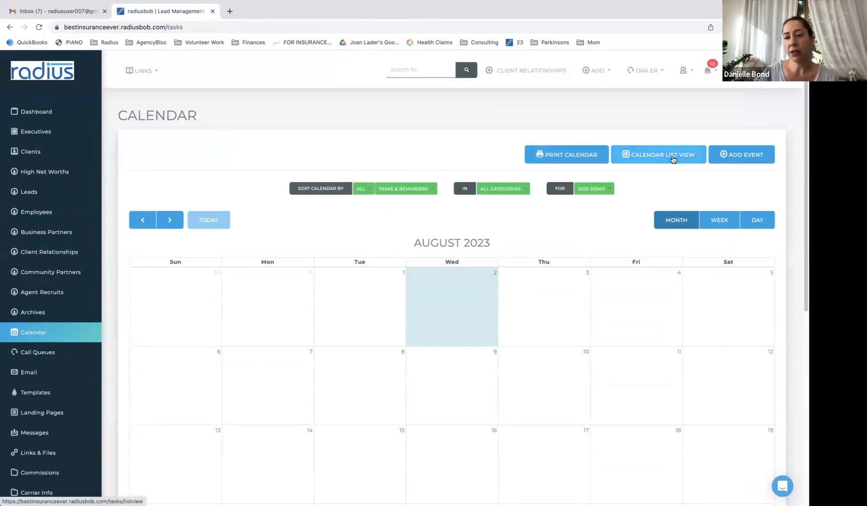
{"action": "left_click", "coordinate": [746, 160]}
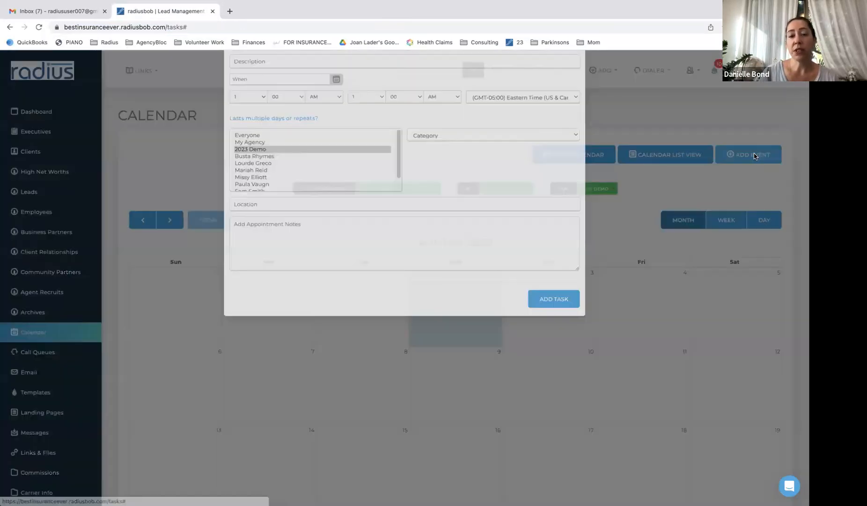
{"action": "left_click", "coordinate": [577, 70]}
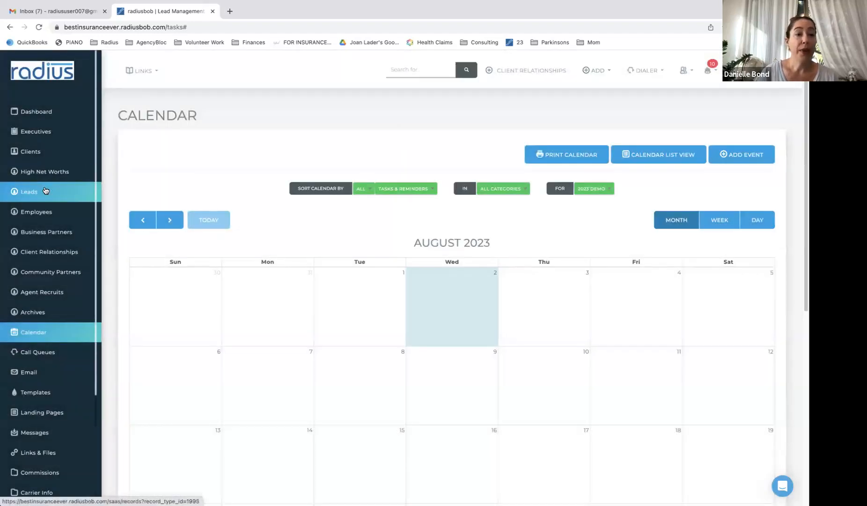
Go to the Leads list and open the Test Person lead
{"action": "left_click", "coordinate": [46, 192]}
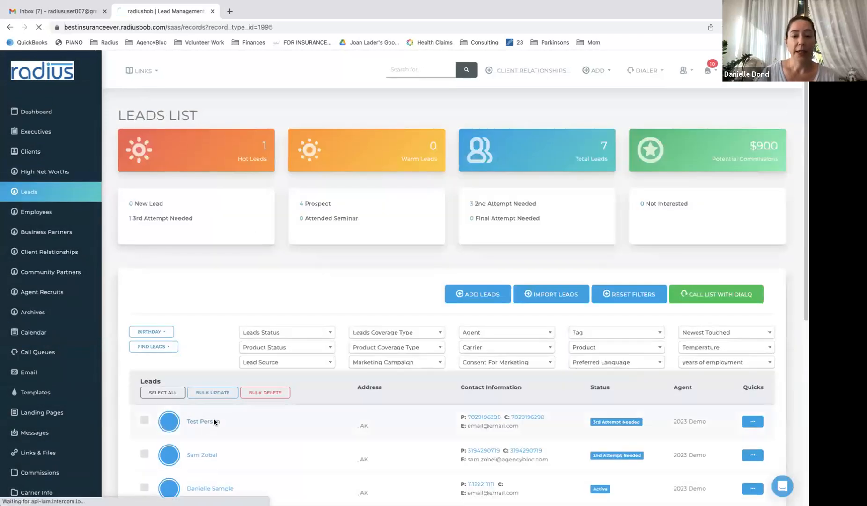
{"action": "left_click", "coordinate": [212, 420]}
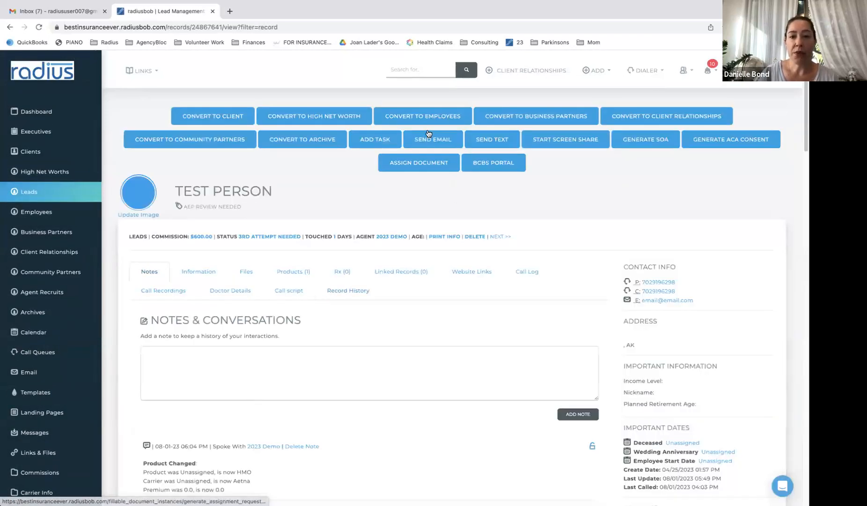
Start a new task on Test Person's lead record described as 'Medicare Intake'
{"action": "left_click", "coordinate": [391, 140]}
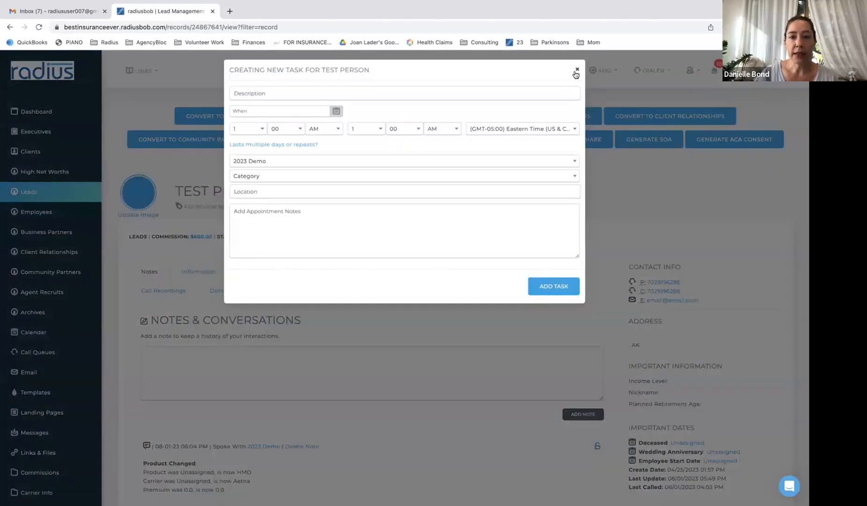
{"action": "left_click", "coordinate": [514, 92]}
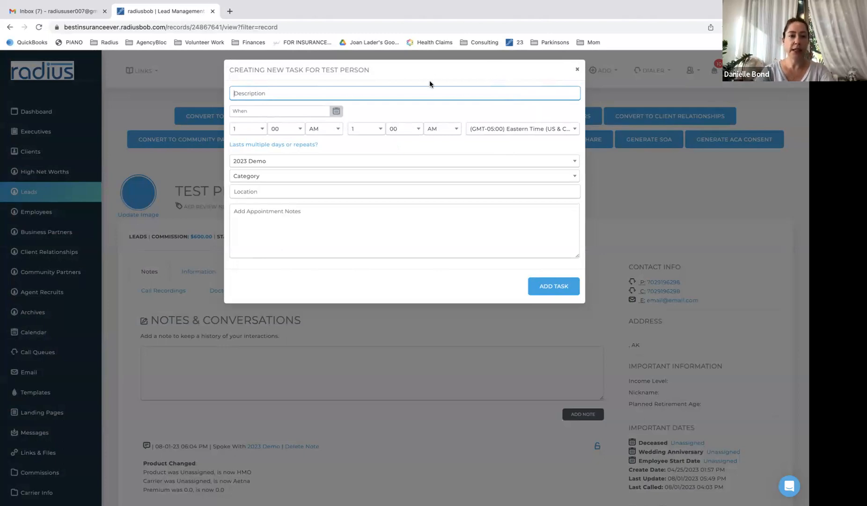
{"action": "type", "text": "Me"}
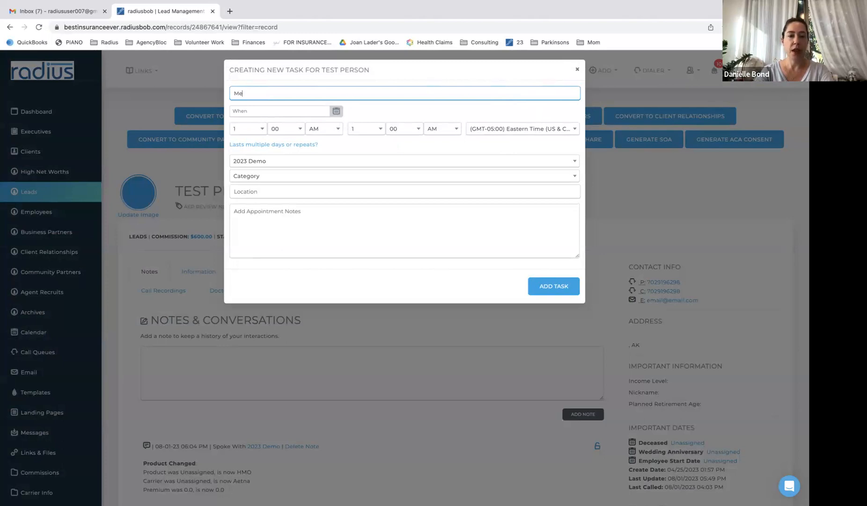
{"action": "type", "text": "dicare Intake"}
{"action": "left_click", "coordinate": [335, 111]}
Schedule the task for 09/06/2023 from 1:00 PM to 1:30 PM
{"action": "left_click", "coordinate": [307, 110]}
{"action": "left_click", "coordinate": [355, 127]}
{"action": "left_click", "coordinate": [297, 177]}
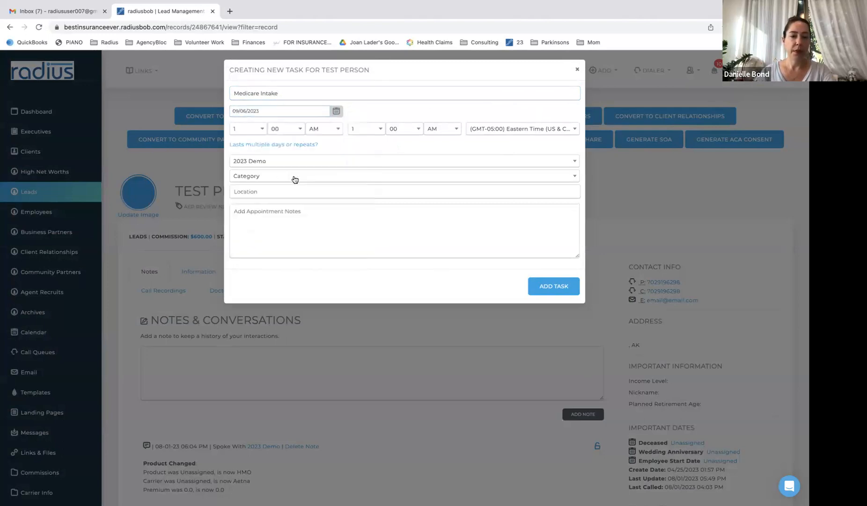
{"action": "left_click", "coordinate": [321, 134]}
{"action": "left_click", "coordinate": [322, 154]}
{"action": "left_click", "coordinate": [399, 132]}
{"action": "left_click", "coordinate": [402, 169]}
{"action": "left_click", "coordinate": [442, 128]}
{"action": "left_click", "coordinate": [439, 156]}
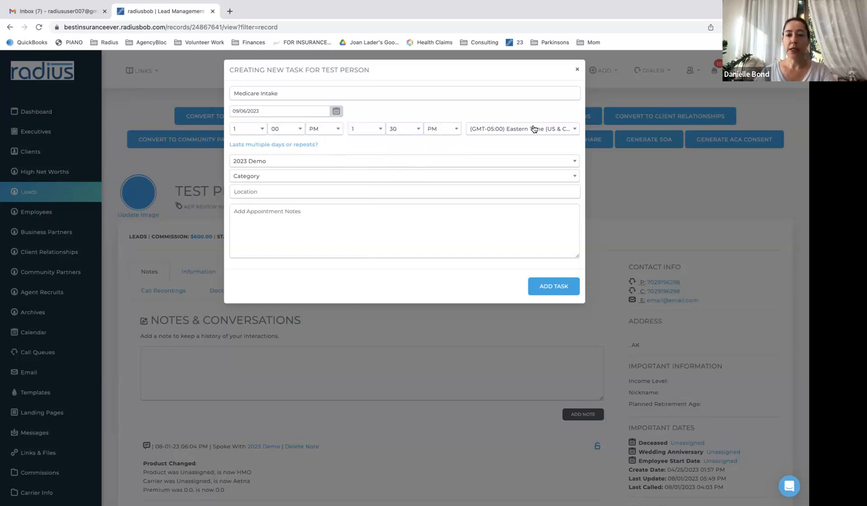
Keep the Eastern time zone, set the category to Appointment, and save the task
{"action": "left_click", "coordinate": [534, 129]}
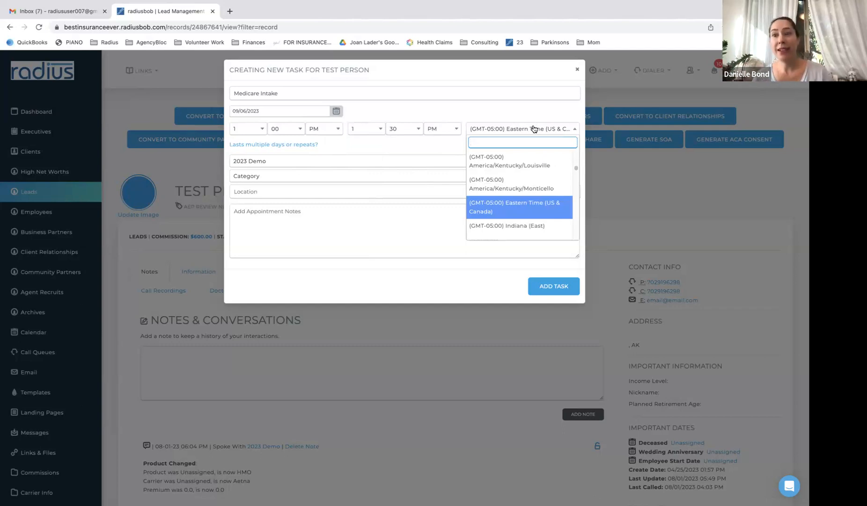
{"action": "left_click", "coordinate": [380, 215]}
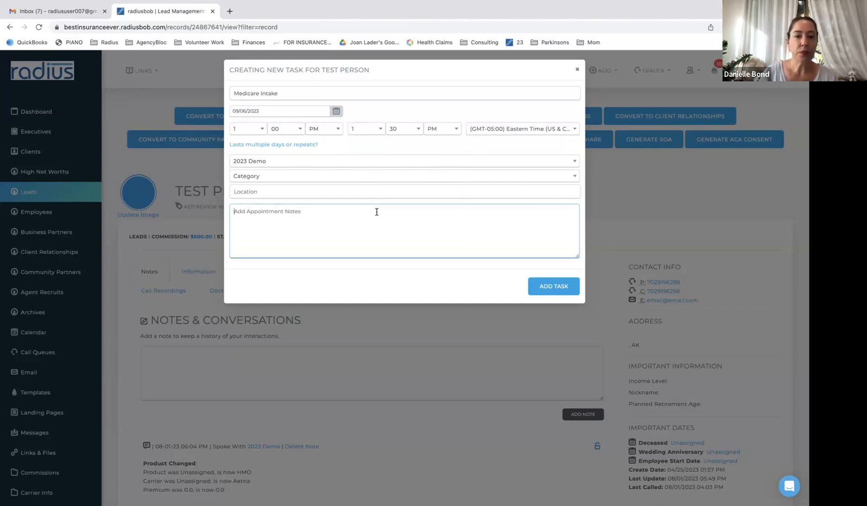
{"action": "left_click", "coordinate": [364, 176]}
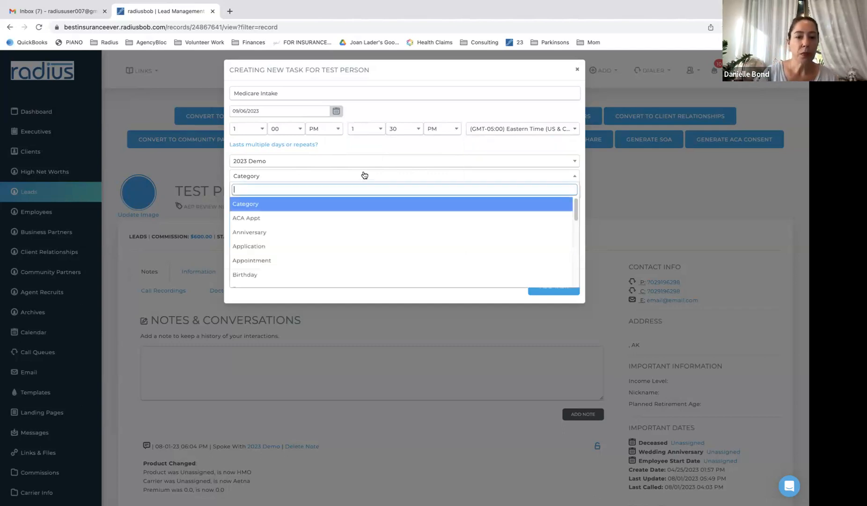
{"action": "left_click", "coordinate": [359, 260]}
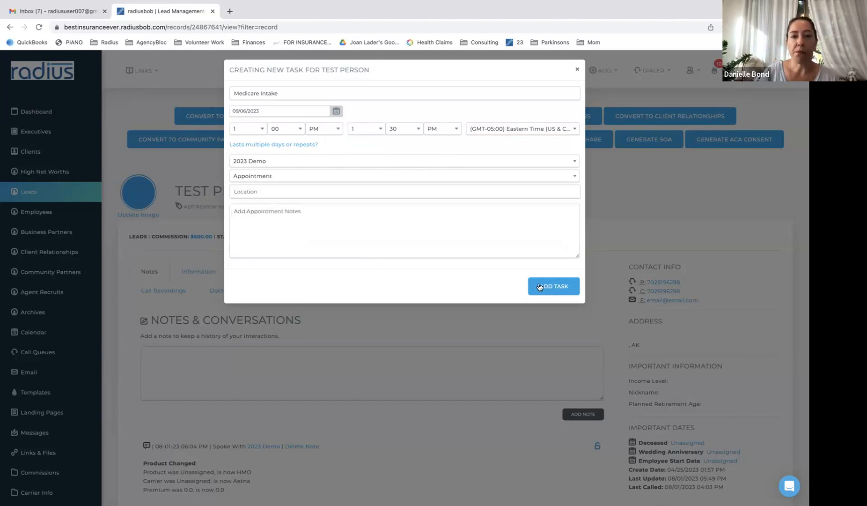
{"action": "left_click", "coordinate": [497, 194]}
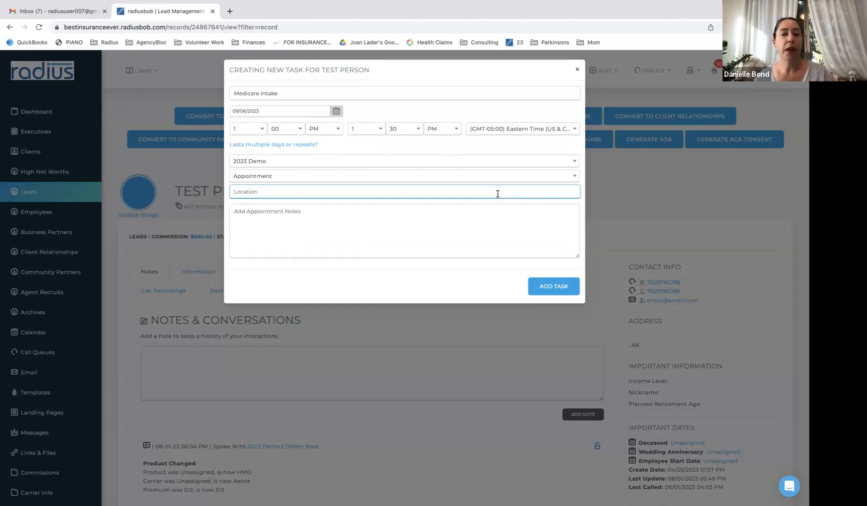
{"action": "left_click", "coordinate": [554, 288]}
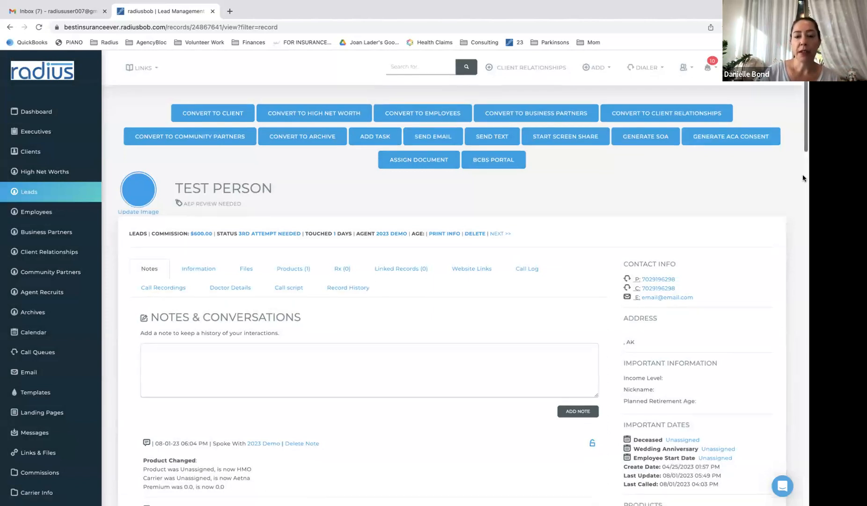
Open the Medicare Intake appointment and set its anticipated outcome to Sale Made
{"action": "scroll", "coordinate": [803, 174], "scroll_direction": "down", "scroll_amount": 6}
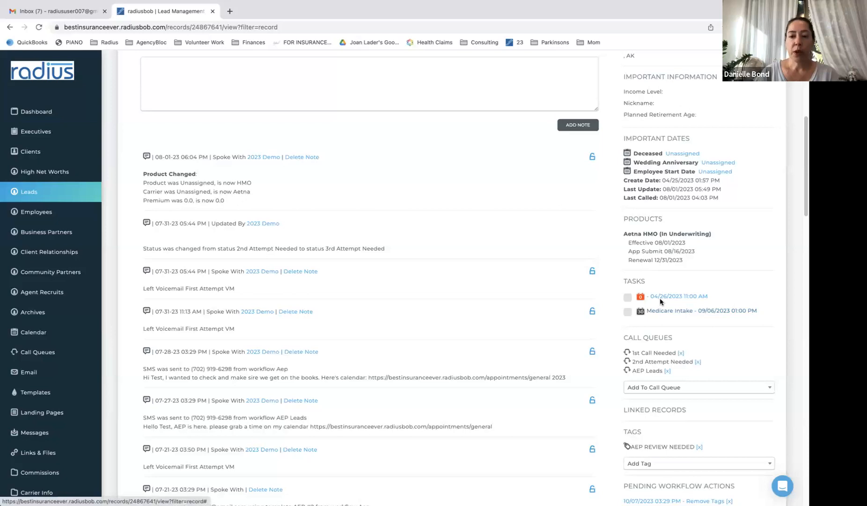
{"action": "left_click", "coordinate": [687, 311]}
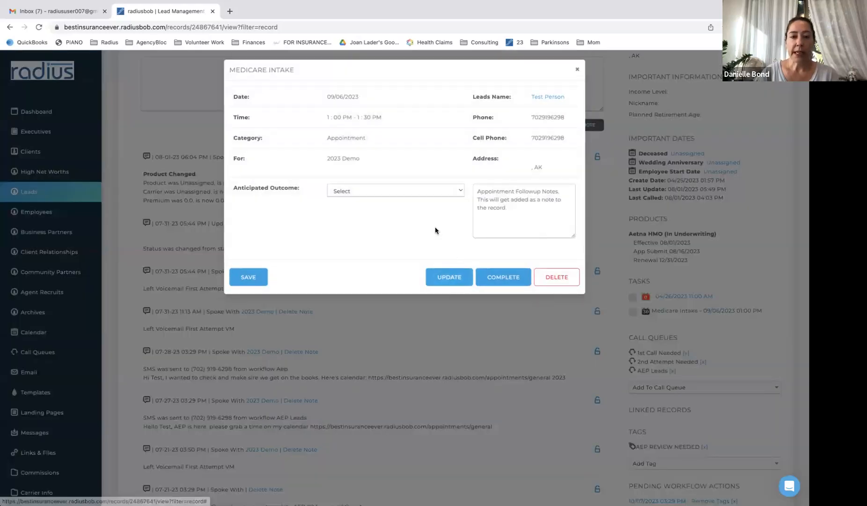
{"action": "left_click", "coordinate": [450, 191]}
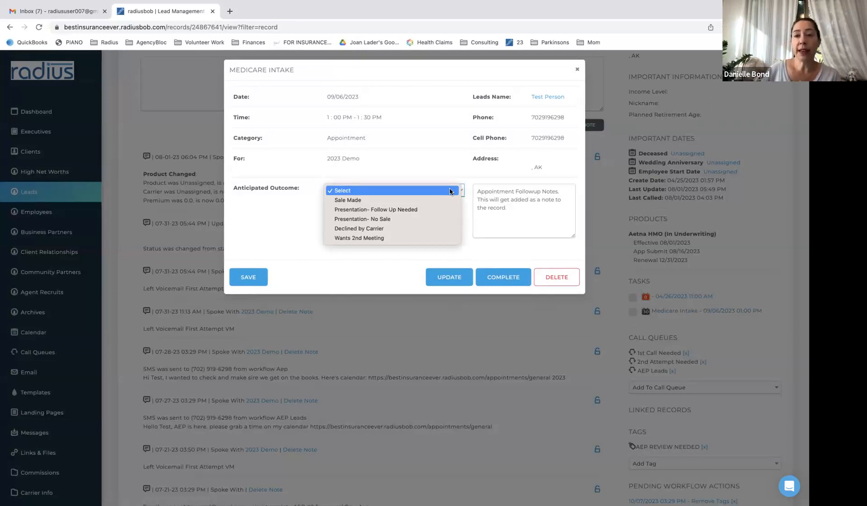
{"action": "left_click", "coordinate": [443, 199]}
Add a follow-up note that they chose Platinum, save it, and mark the appointment complete
{"action": "left_click", "coordinate": [499, 199]}
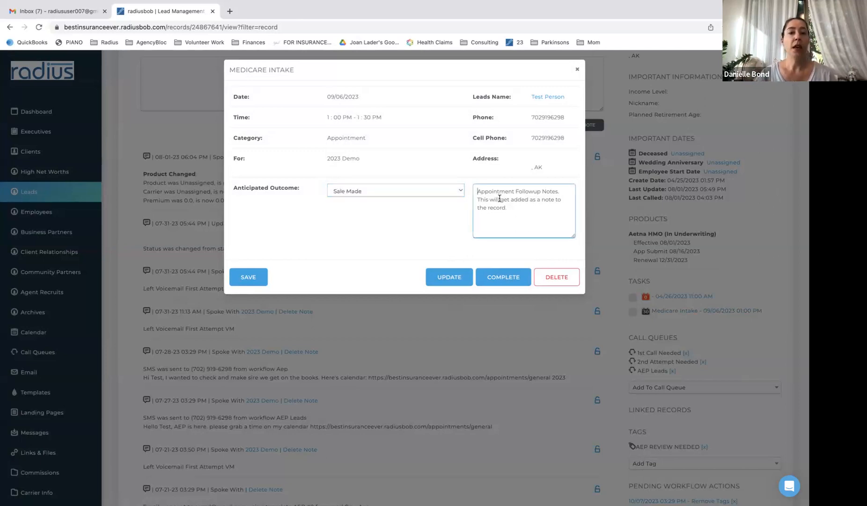
{"action": "type", "text": "was"}
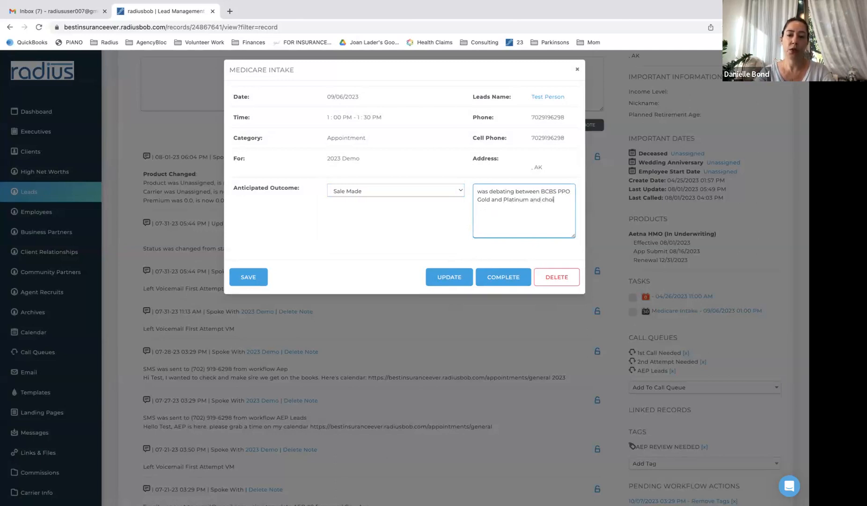
{"action": "type", "text": "se Platinum"}
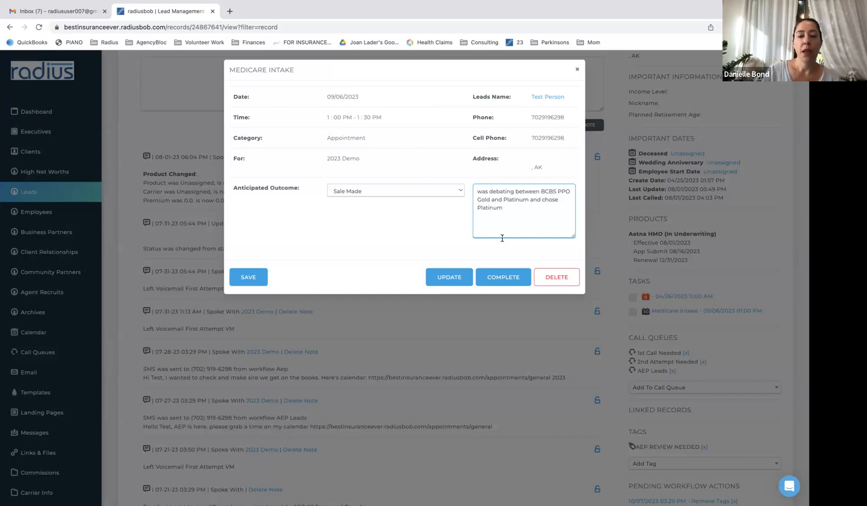
{"action": "left_click", "coordinate": [255, 279]}
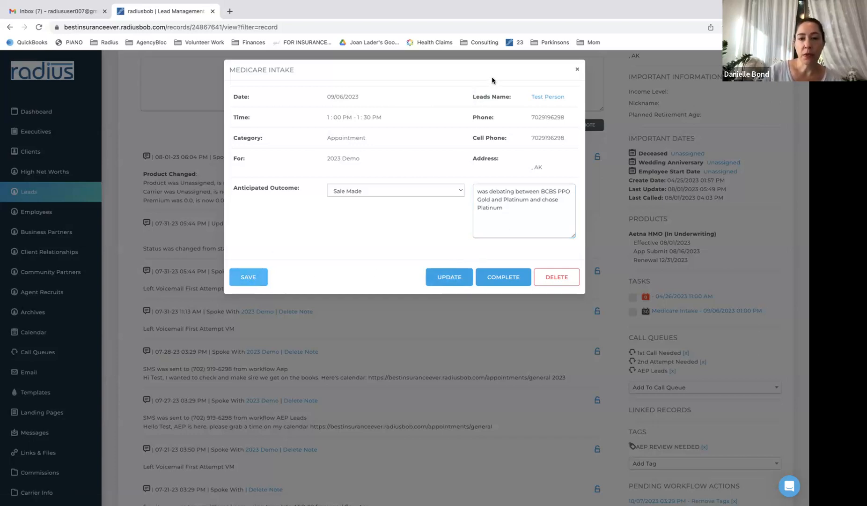
{"action": "left_click", "coordinate": [507, 278]}
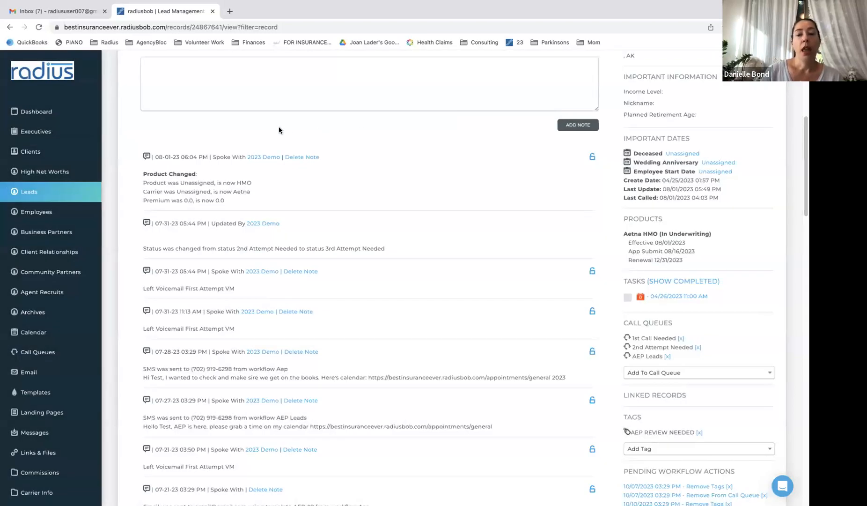
{"action": "left_click", "coordinate": [46, 134]}
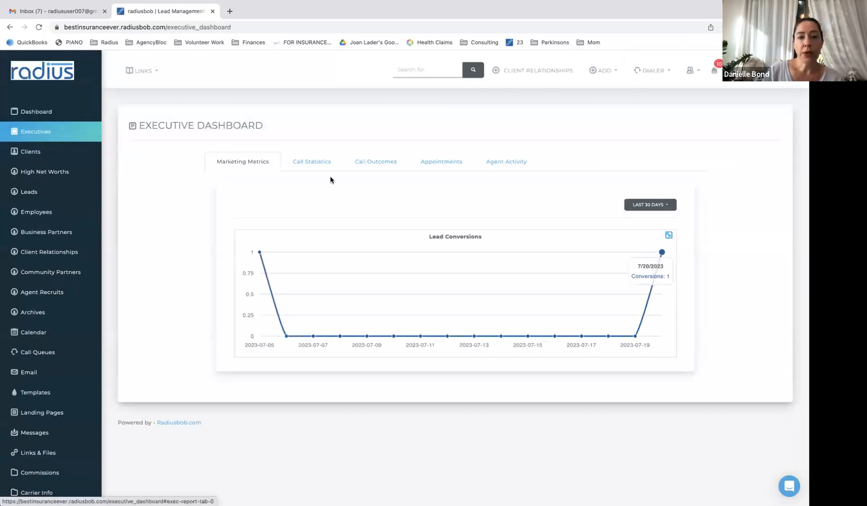
Review the per-agent charts on the Appointments tab, then go to Reports
{"action": "left_click", "coordinate": [443, 161]}
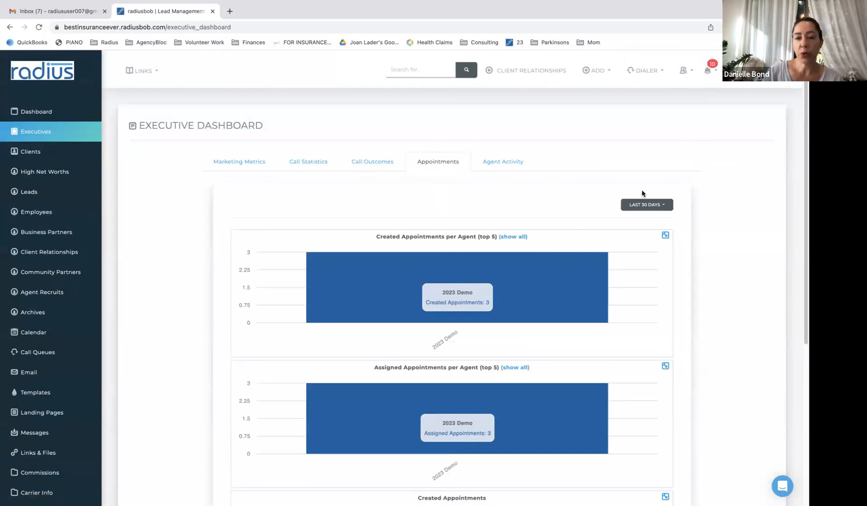
{"action": "left_click_drag", "start_coordinate": [803, 168], "coordinate": [797, 139]}
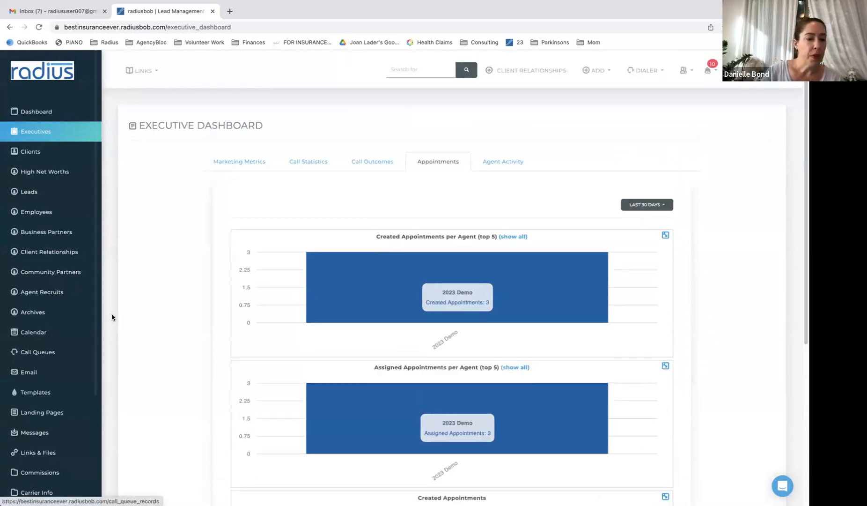
{"action": "left_click_drag", "start_coordinate": [95, 328], "coordinate": [94, 445]}
{"action": "left_click", "coordinate": [32, 365]}
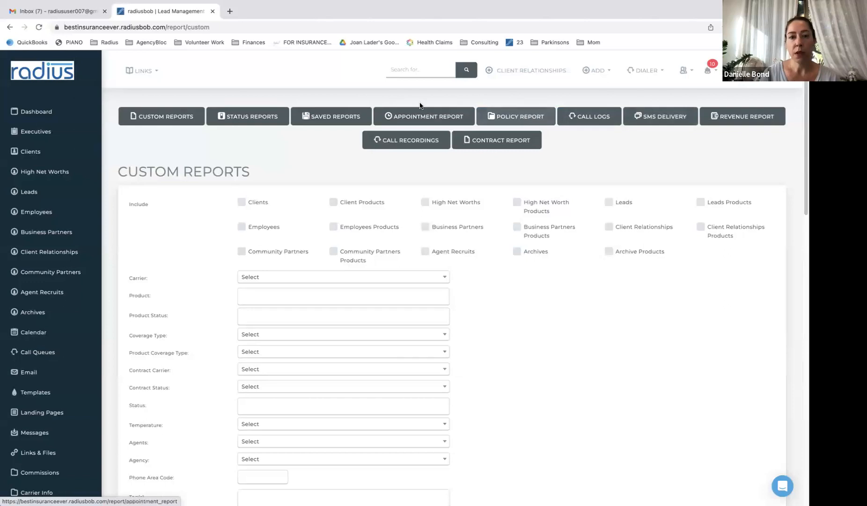
Open the Appointment Report with the date range 01/01/2023 to 08/02/2023
{"action": "left_click", "coordinate": [430, 117]}
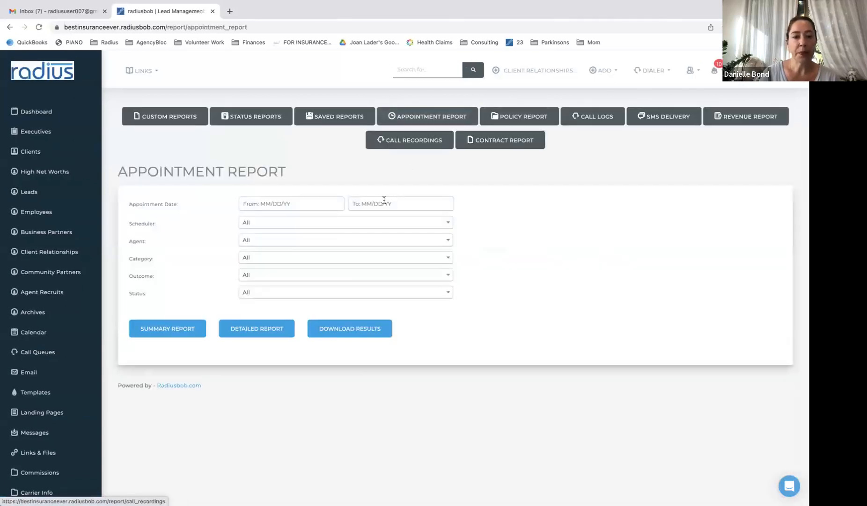
{"action": "left_click", "coordinate": [327, 204]}
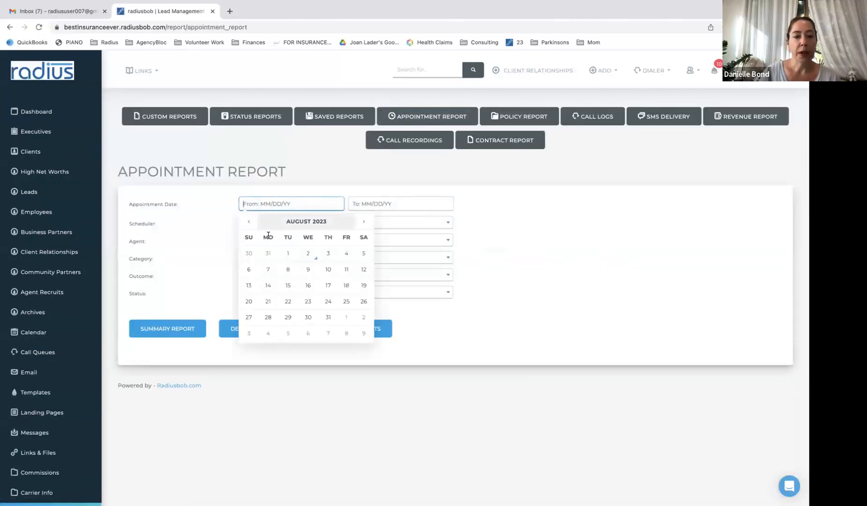
{"action": "left_click", "coordinate": [250, 223]}
{"action": "left_click", "coordinate": [250, 223]}
{"action": "left_click", "coordinate": [250, 222]}
{"action": "left_click", "coordinate": [249, 223]}
{"action": "left_click", "coordinate": [250, 222]}
{"action": "left_click", "coordinate": [249, 222]}
{"action": "left_click", "coordinate": [250, 222]}
{"action": "left_click", "coordinate": [248, 252]}
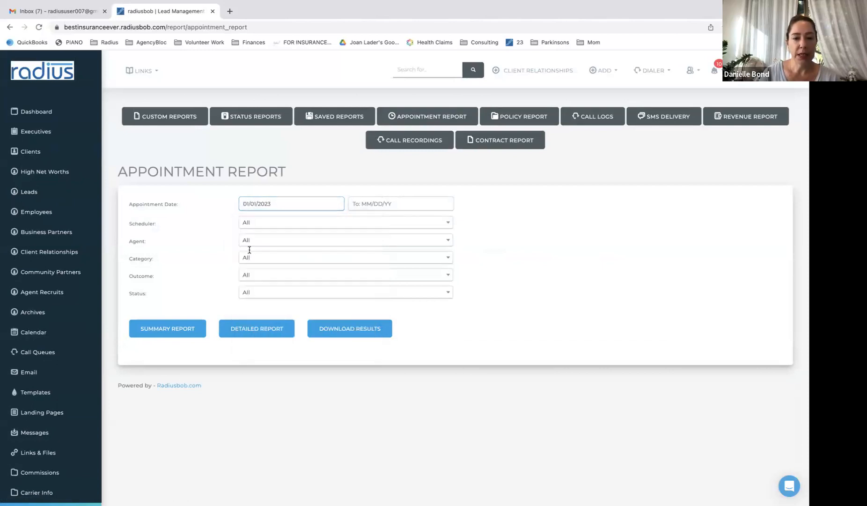
{"action": "left_click", "coordinate": [398, 204]}
{"action": "left_click", "coordinate": [418, 253]}
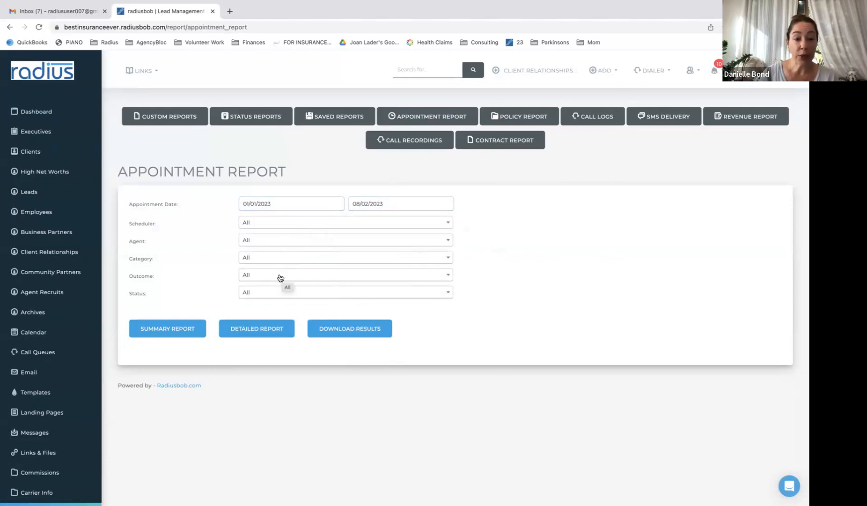
Generate the detailed report and look over its Outcome column
{"action": "left_click", "coordinate": [264, 330]}
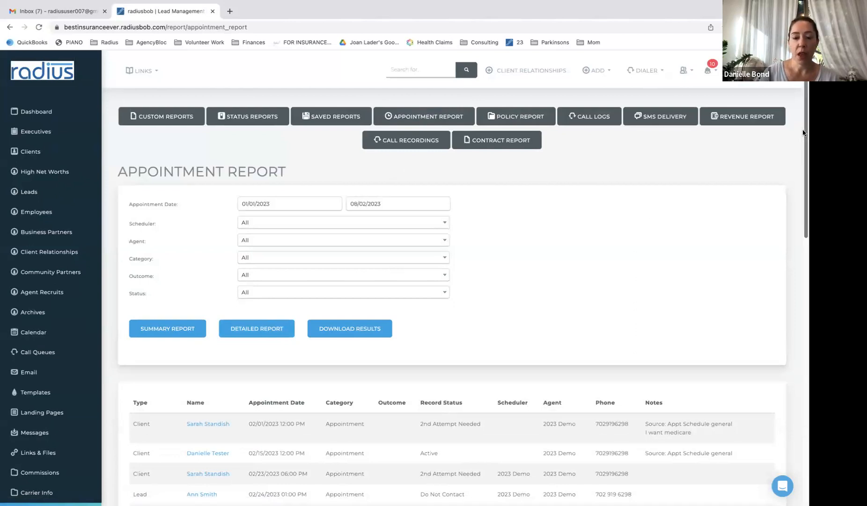
{"action": "scroll", "coordinate": [804, 133], "scroll_direction": "down", "scroll_amount": 6}
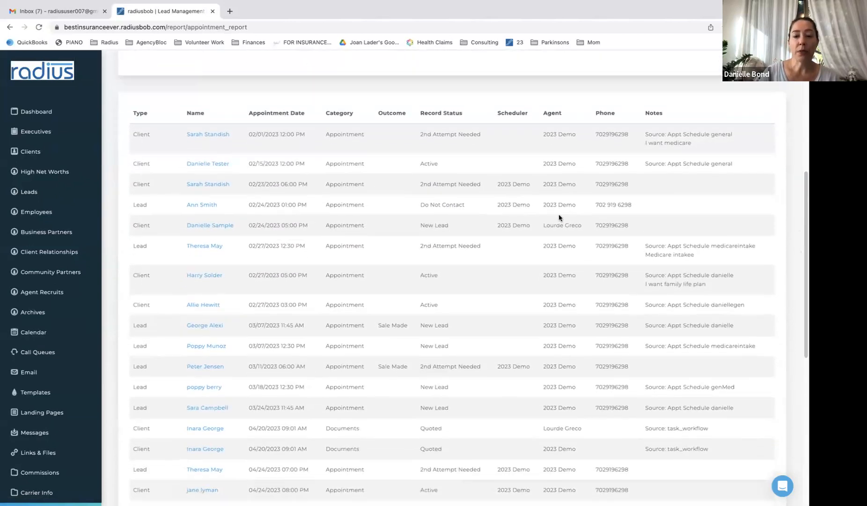
{"action": "left_click_drag", "start_coordinate": [378, 113], "coordinate": [404, 113]}
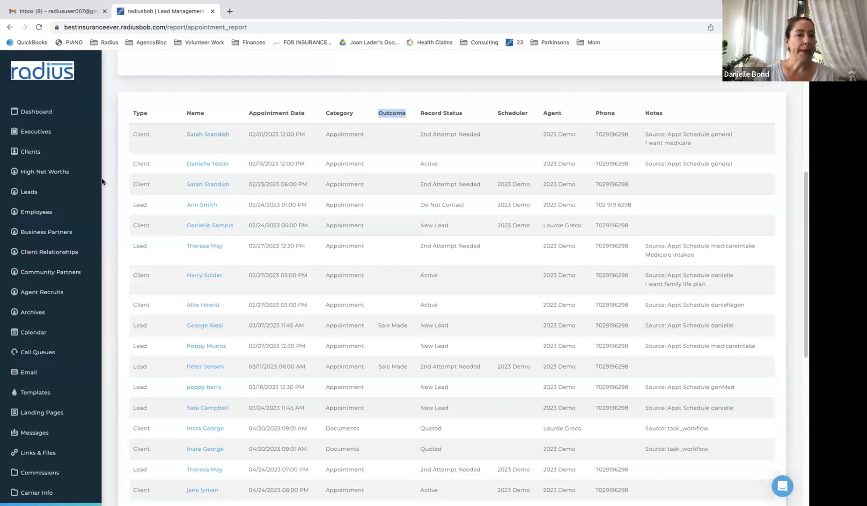
{"action": "left_click_drag", "start_coordinate": [96, 179], "coordinate": [126, 352]}
Filter account settings for 'app' and open Appointment Outcomes
{"action": "left_click", "coordinate": [49, 442]}
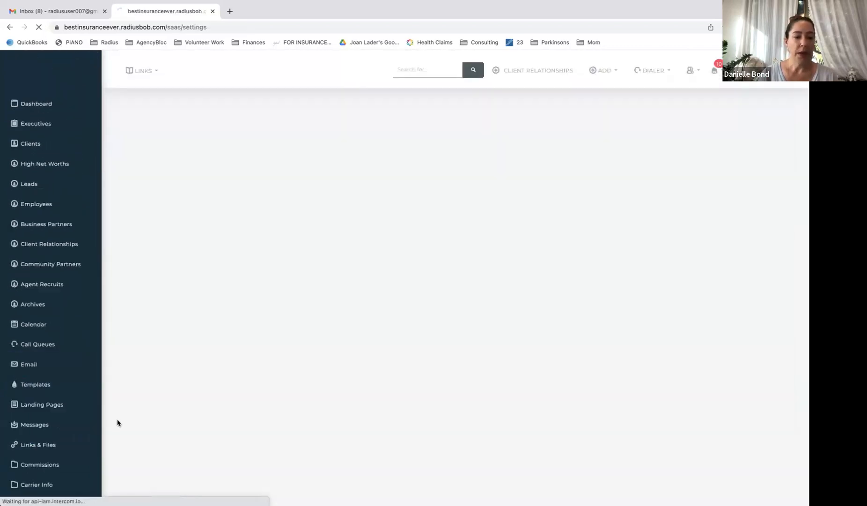
{"action": "left_click", "coordinate": [616, 114]}
{"action": "type", "text": "app"}
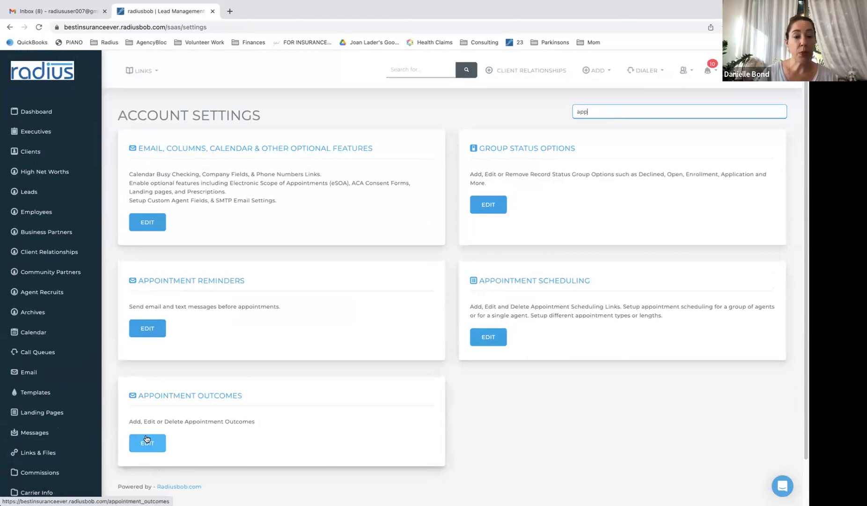
{"action": "left_click_drag", "start_coordinate": [137, 395], "coordinate": [262, 399]}
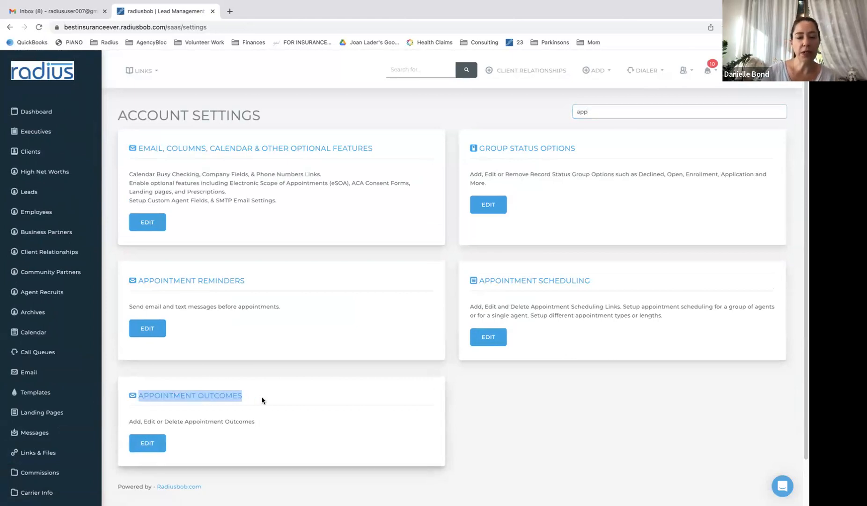
{"action": "left_click", "coordinate": [150, 444]}
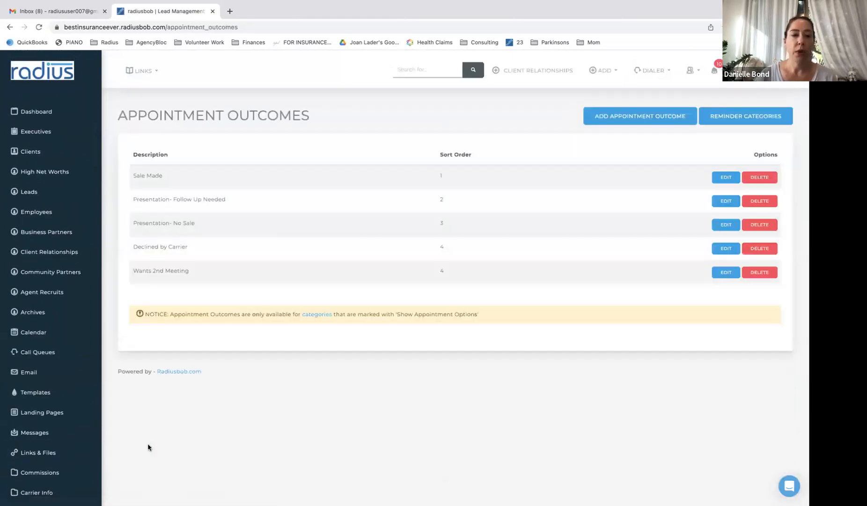
Create the outcome 'Missed Appointment & Rescheduled' with sort order 1
{"action": "left_click", "coordinate": [652, 121]}
{"action": "left_click", "coordinate": [376, 157]}
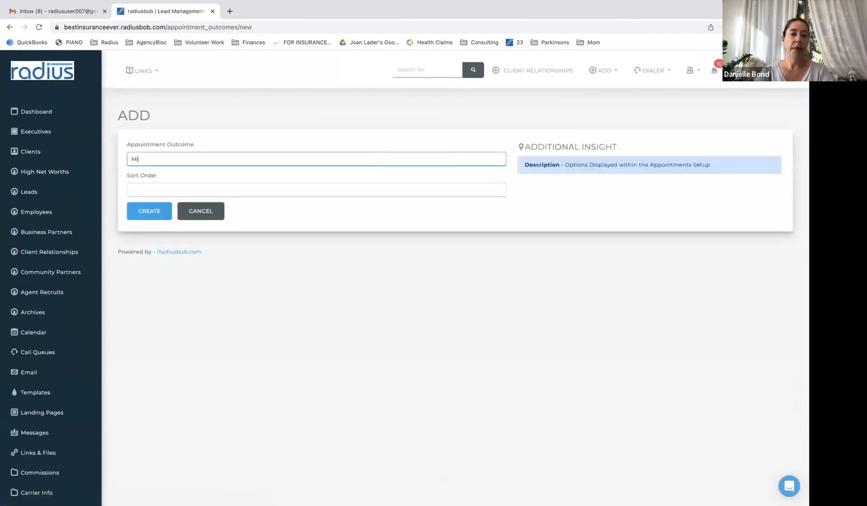
{"action": "type", "text": "Missed Appointment & Reschedu"}
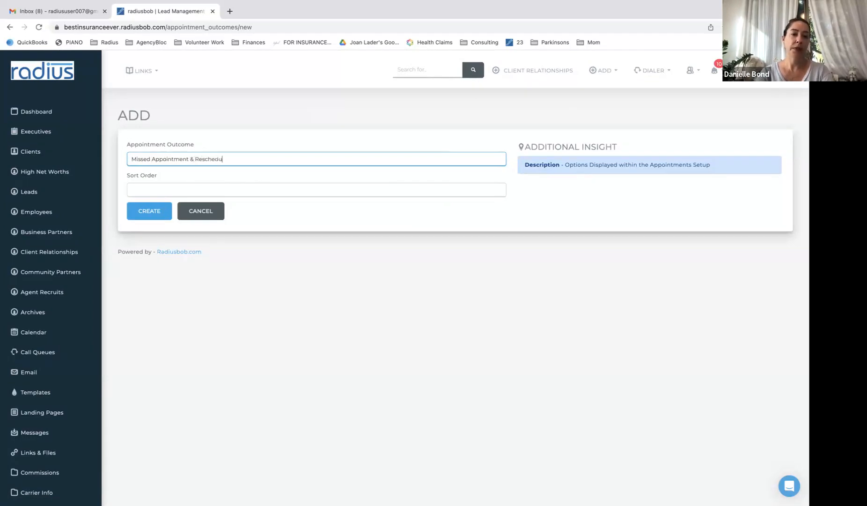
{"action": "type", "text": "led"}
{"action": "key", "text": "Tab"}
{"action": "type", "text": "1"}
{"action": "left_click", "coordinate": [154, 215]}
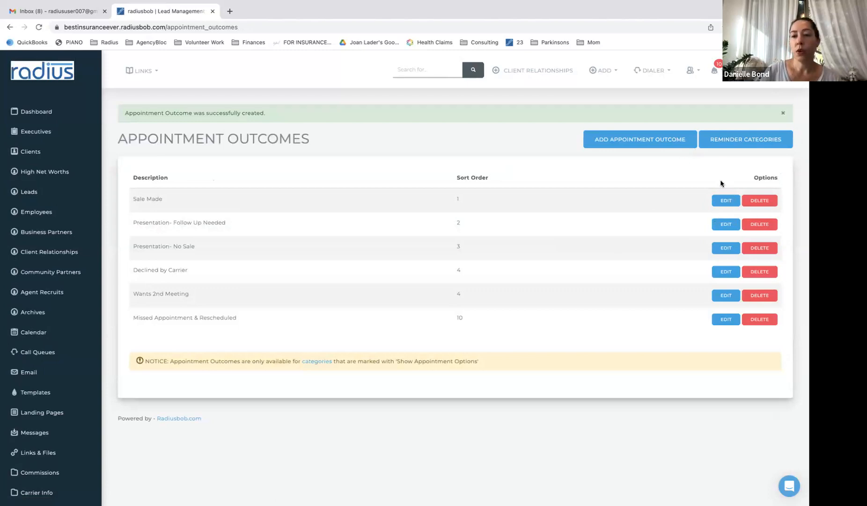
Create the outcome 'Missed Appointment, Need to Reschedule' with sort order 9
{"action": "left_click", "coordinate": [667, 141]}
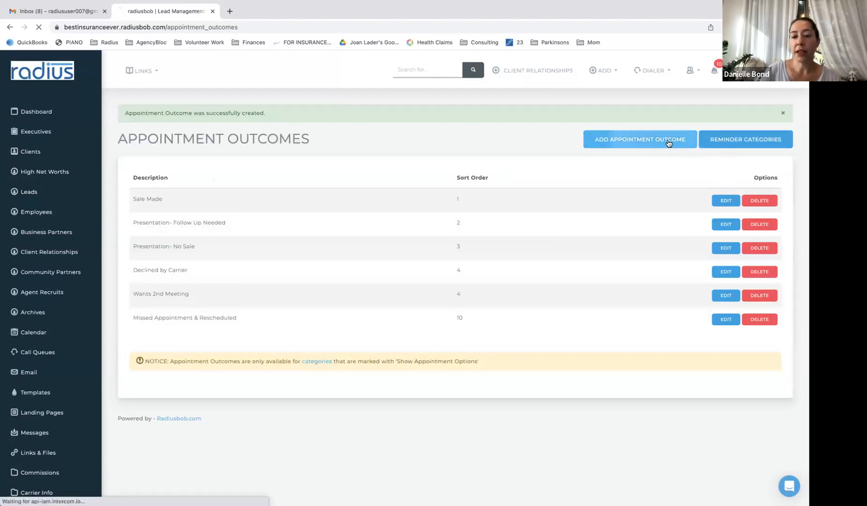
{"action": "left_click", "coordinate": [343, 158]}
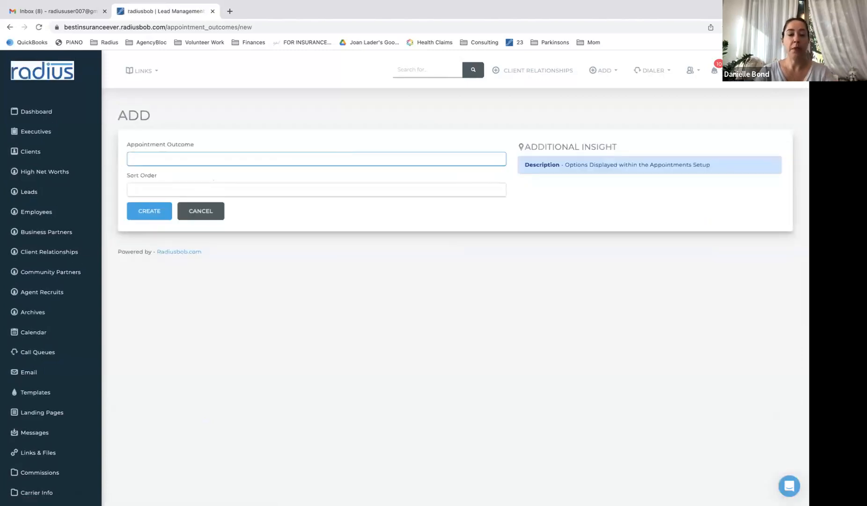
{"action": "type", "text": "Missed Appointment"}
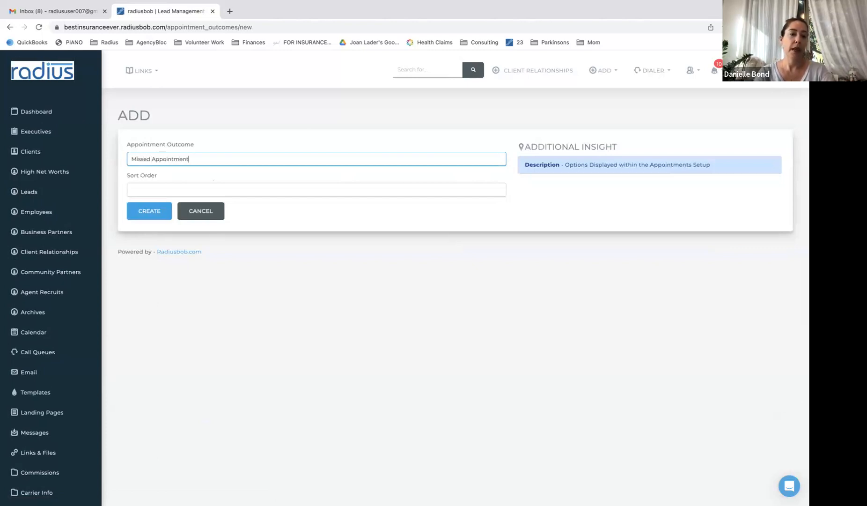
{"action": "type", "text": ", Needs to Reschedule"}
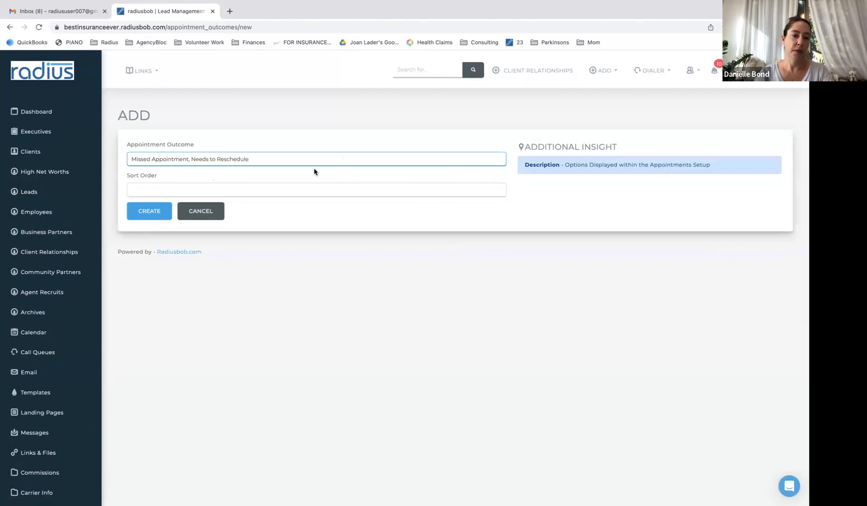
{"action": "left_click", "coordinate": [208, 158]}
{"action": "key", "text": "BackSpace"}
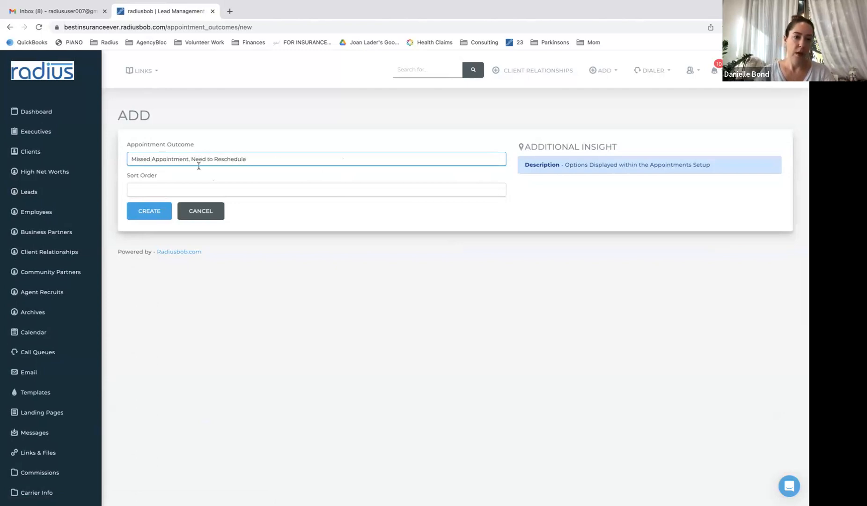
{"action": "left_click", "coordinate": [180, 186]}
{"action": "type", "text": "9"}
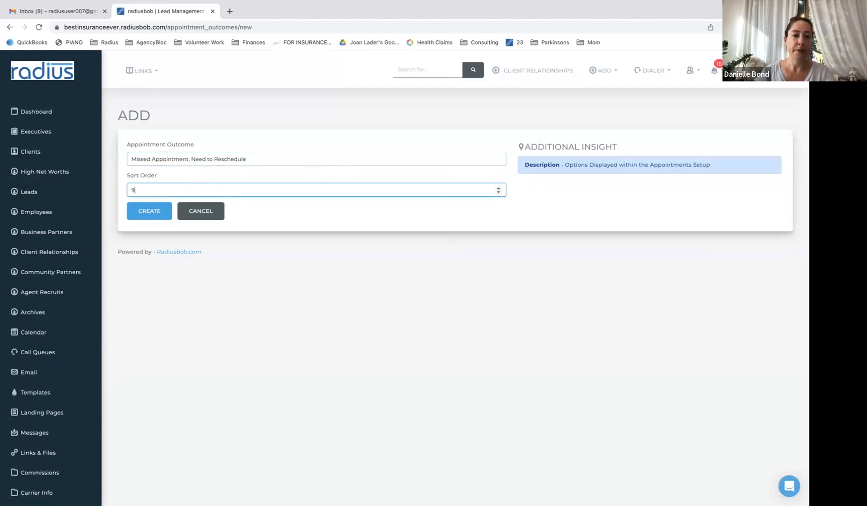
{"action": "left_click", "coordinate": [136, 212]}
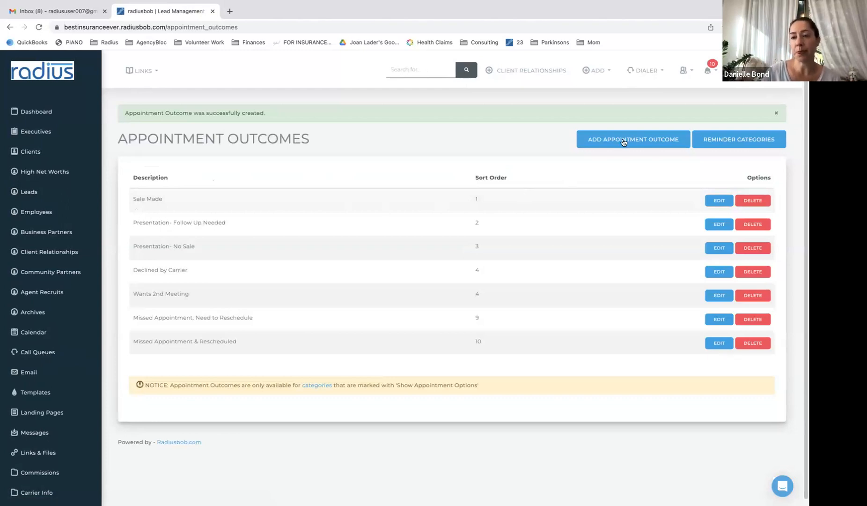
{"action": "left_click", "coordinate": [733, 146]}
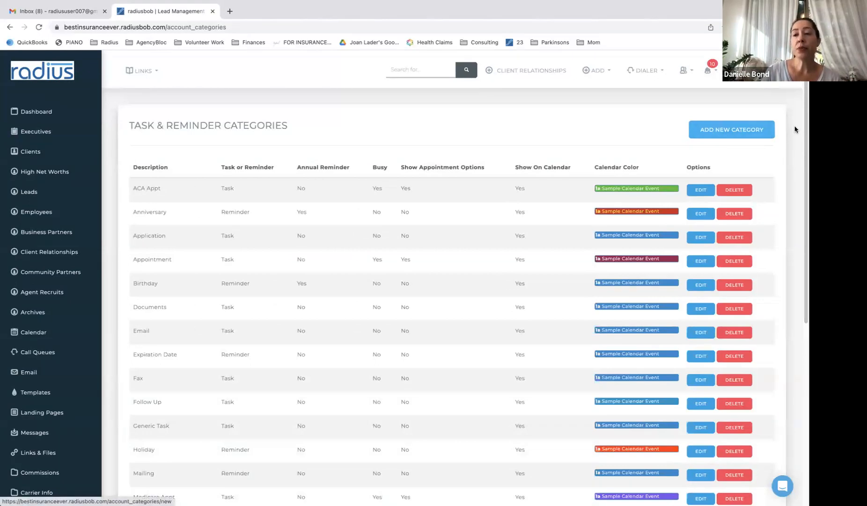
Scroll through the Task & Reminder Categories and begin adding a new category
{"action": "scroll", "coordinate": [804, 132], "scroll_direction": "down", "scroll_amount": 1}
{"action": "scroll", "coordinate": [804, 133], "scroll_direction": "down", "scroll_amount": 1}
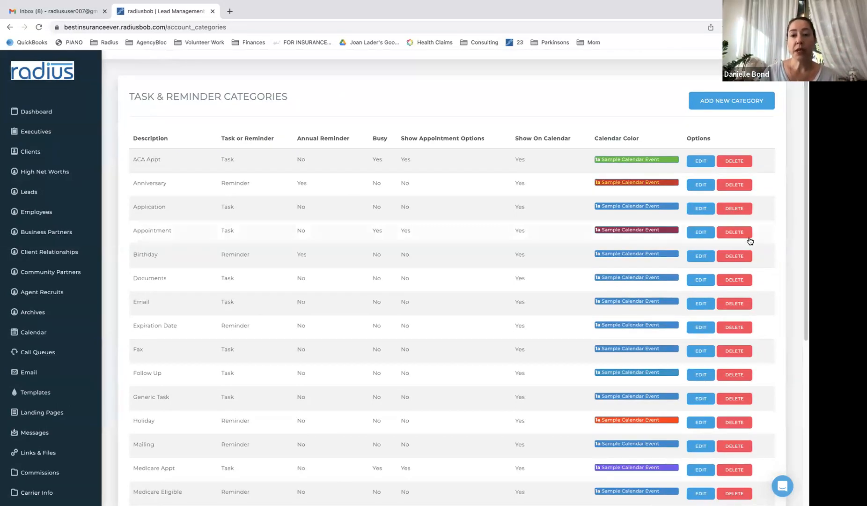
{"action": "left_click", "coordinate": [747, 103]}
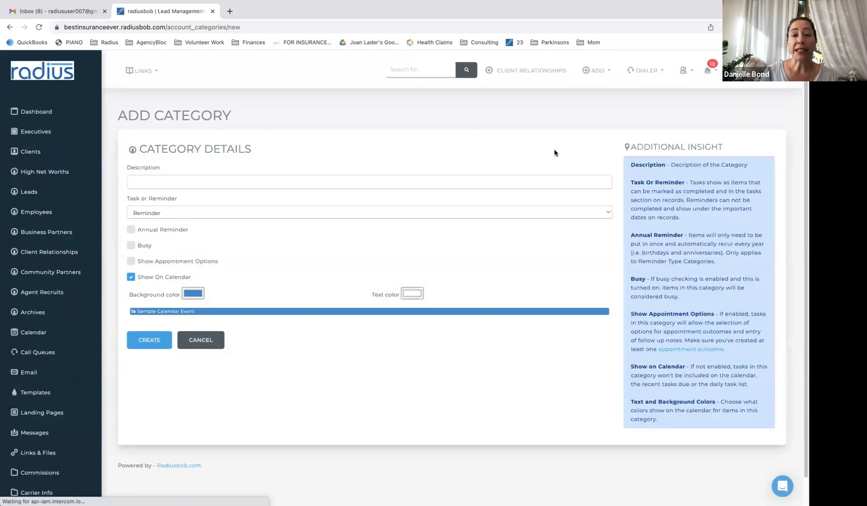
Name the category 'Medicare Intake', type Task, marked Busy with appointment options enabled
{"action": "left_click", "coordinate": [392, 182]}
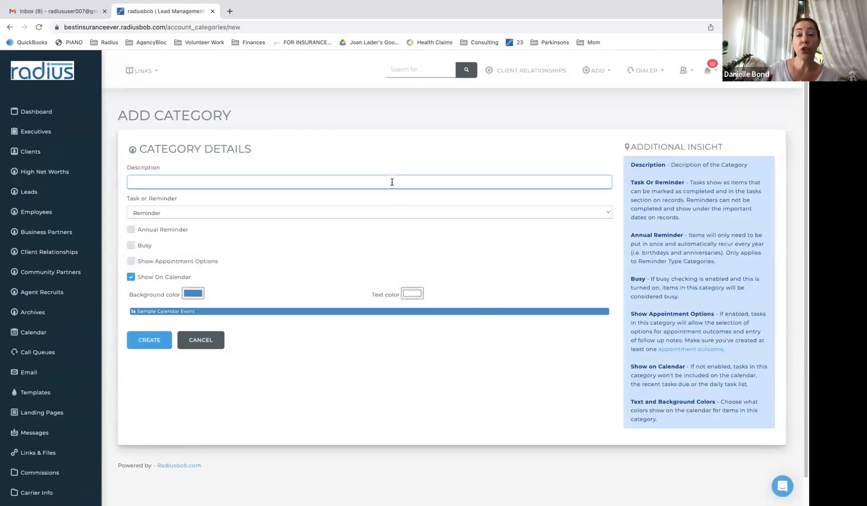
{"action": "type", "text": "Medicare Intake"}
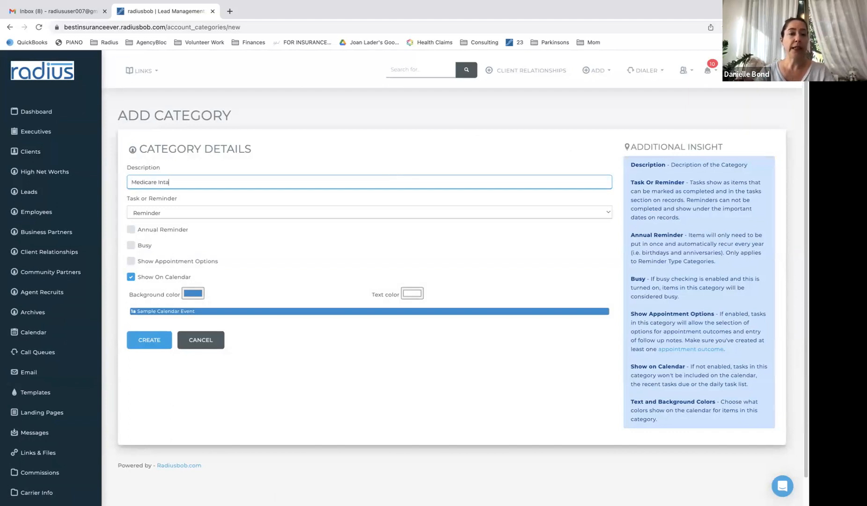
{"action": "left_click", "coordinate": [324, 217]}
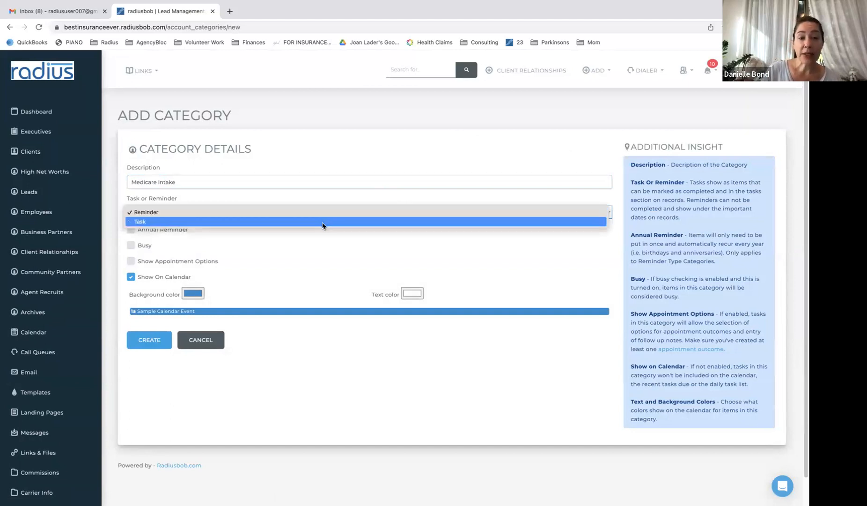
{"action": "left_click", "coordinate": [322, 221]}
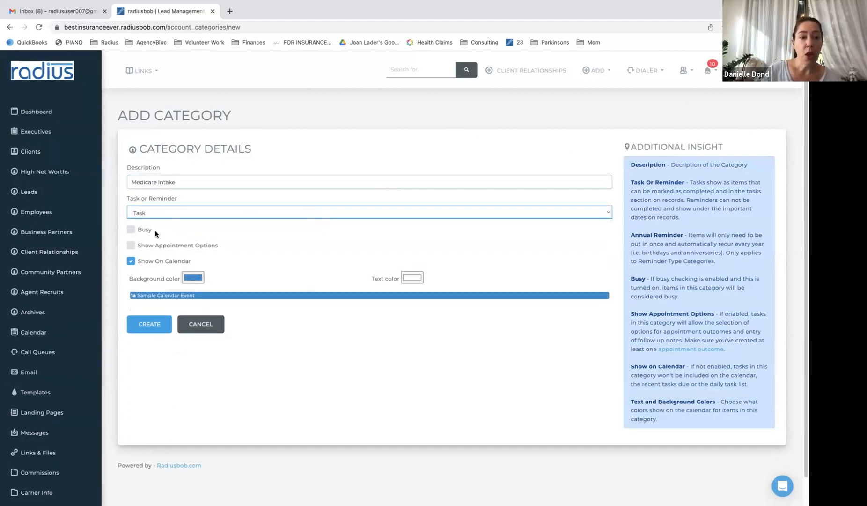
{"action": "left_click", "coordinate": [133, 230]}
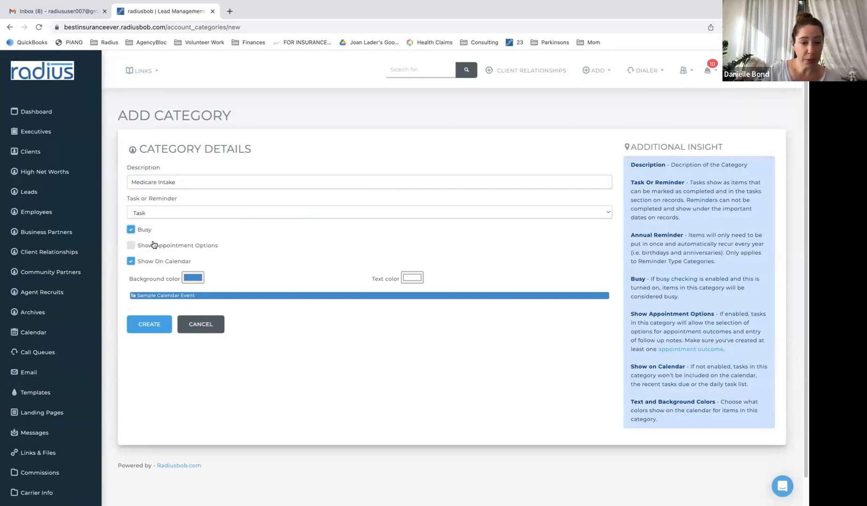
{"action": "right_click", "coordinate": [132, 246]}
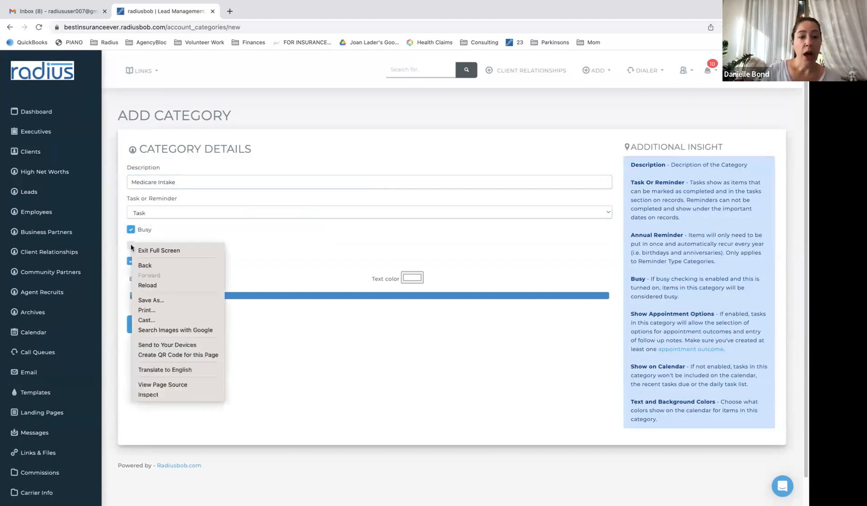
{"action": "left_click", "coordinate": [176, 231]}
{"action": "left_click", "coordinate": [131, 246]}
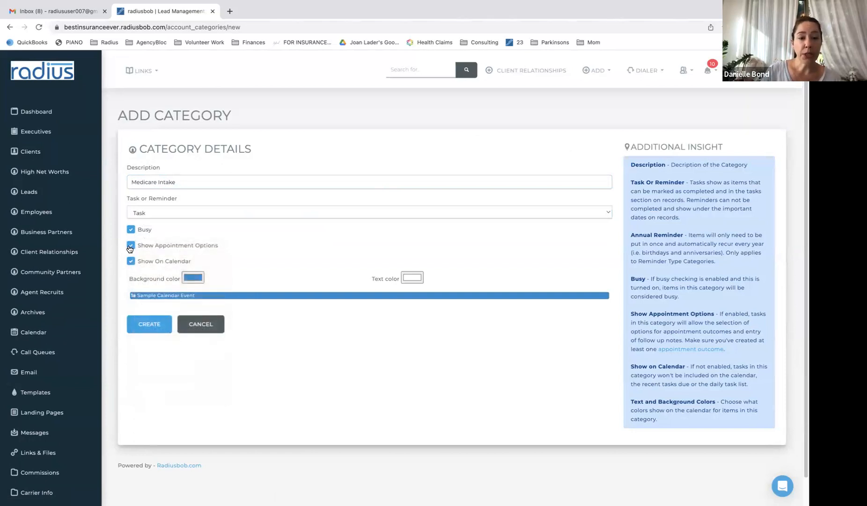
Give it a purple background and yellow text, then create the category
{"action": "left_click", "coordinate": [195, 278]}
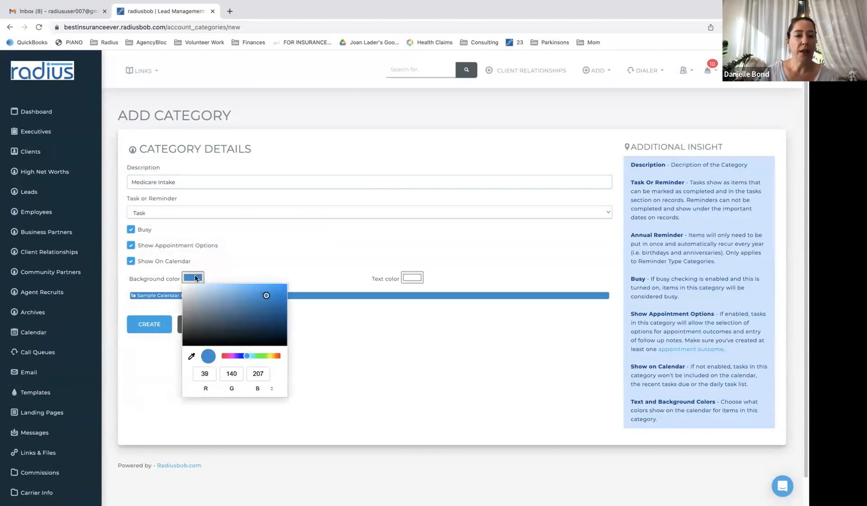
{"action": "left_click", "coordinate": [232, 356]}
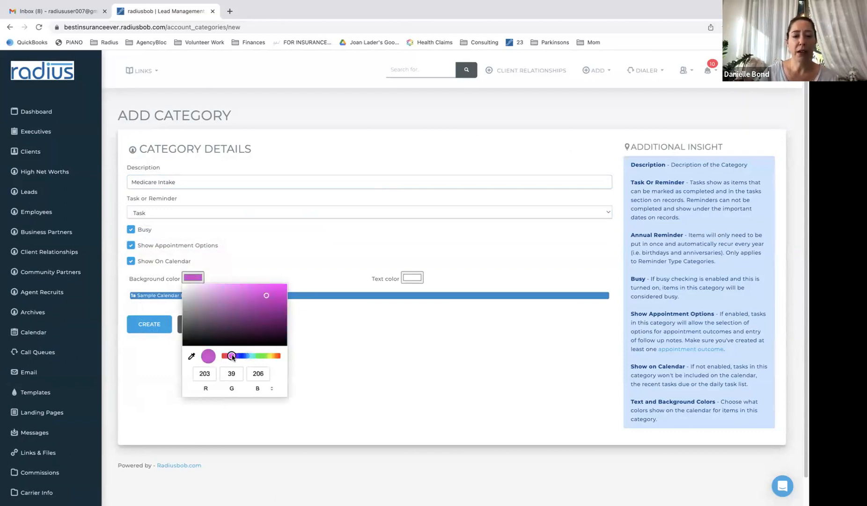
{"action": "left_click", "coordinate": [410, 281]}
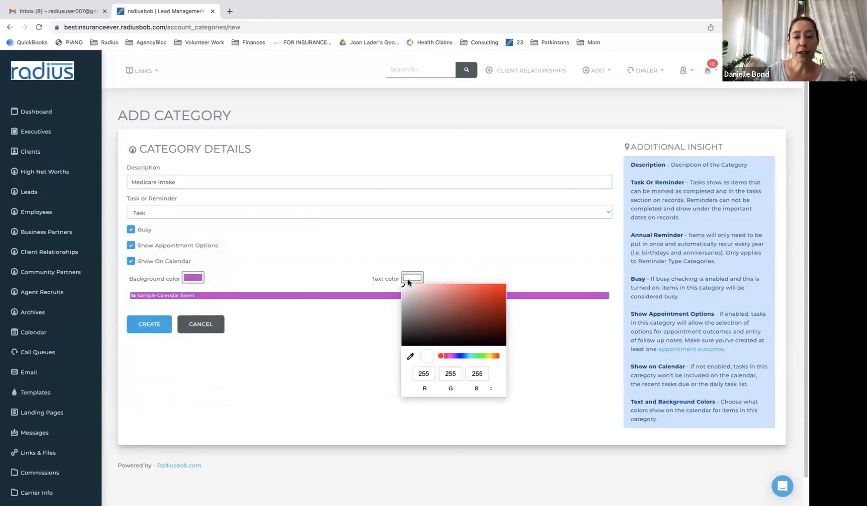
{"action": "left_click", "coordinate": [489, 356]}
{"action": "left_click", "coordinate": [491, 292]}
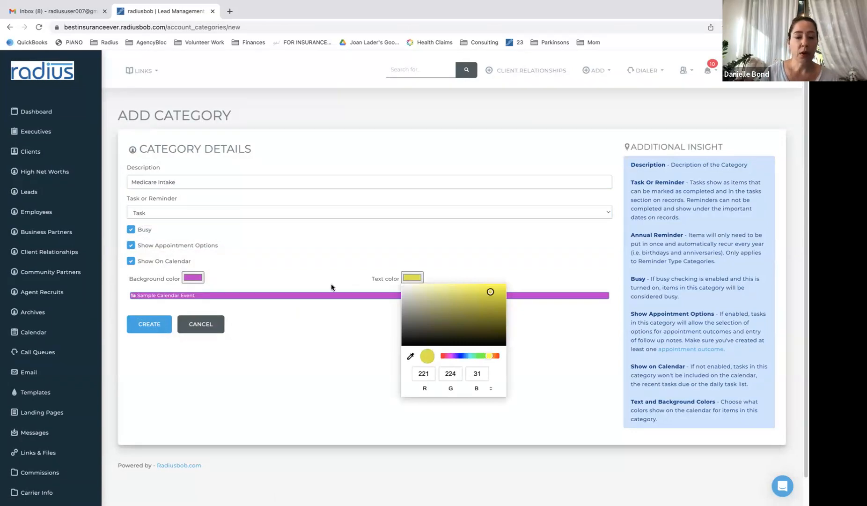
{"action": "left_click", "coordinate": [304, 263]}
{"action": "left_click", "coordinate": [153, 326]}
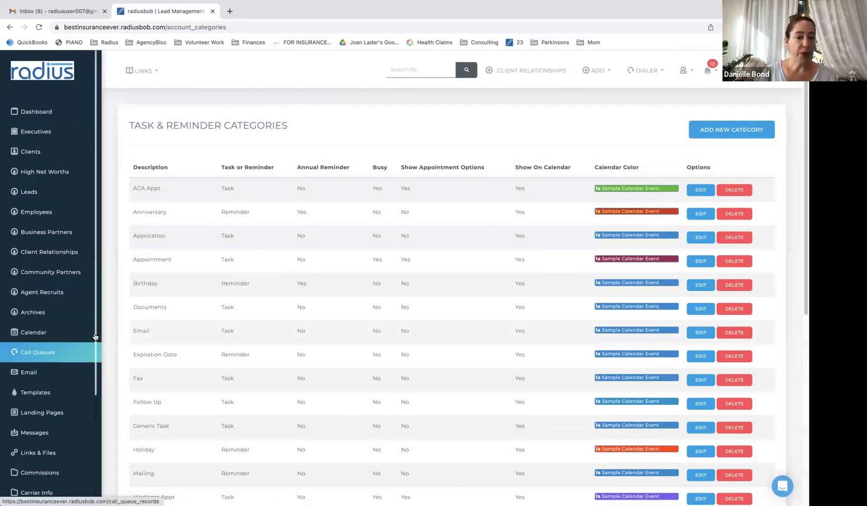
Filter account settings for 'appoint' and open Appointment Scheduling to see the schedules list
{"action": "scroll", "coordinate": [47, 398], "scroll_direction": "down", "scroll_amount": 5}
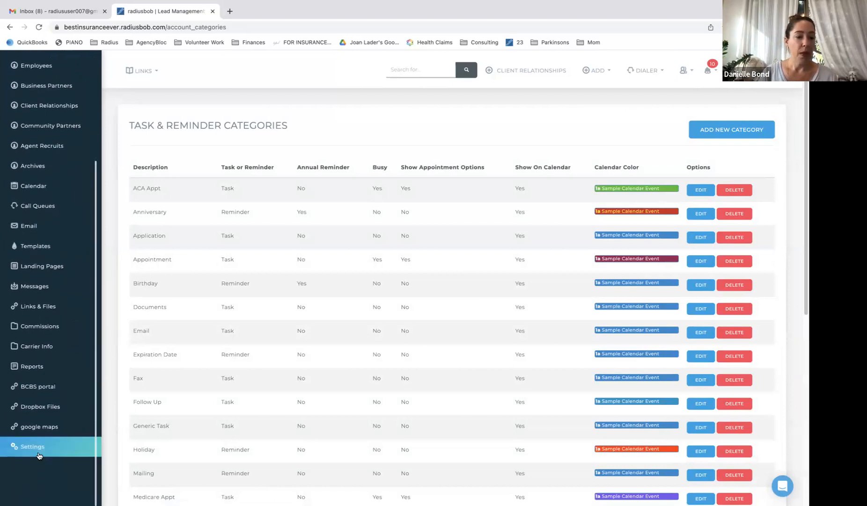
{"action": "left_click", "coordinate": [39, 451]}
{"action": "left_click", "coordinate": [617, 113]}
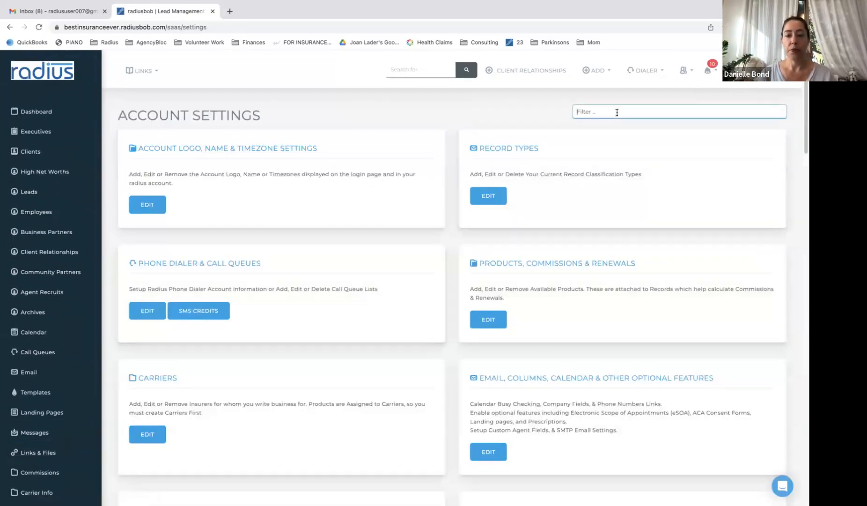
{"action": "type", "text": "appoint"}
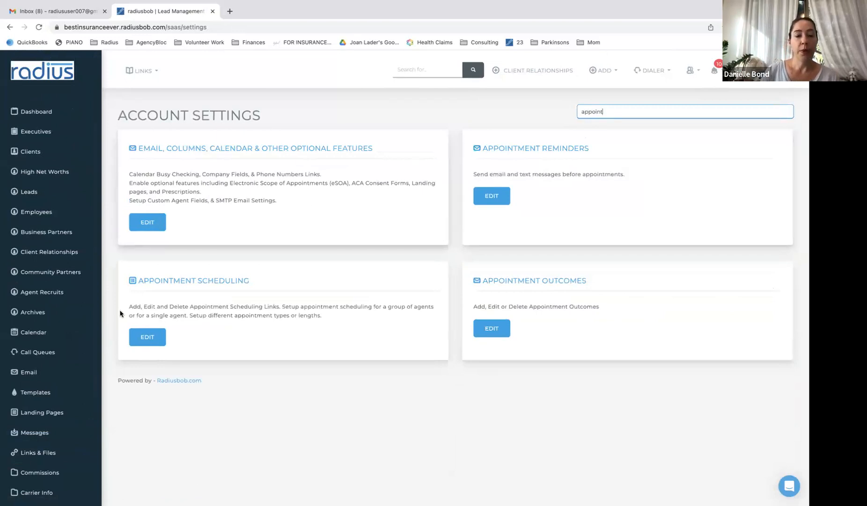
{"action": "left_click", "coordinate": [150, 341]}
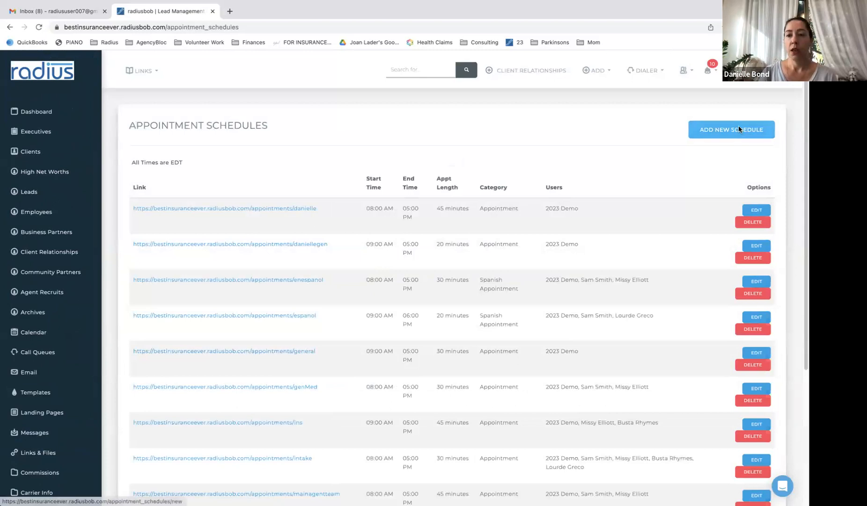
{"action": "left_click_drag", "start_coordinate": [804, 153], "coordinate": [784, 126]}
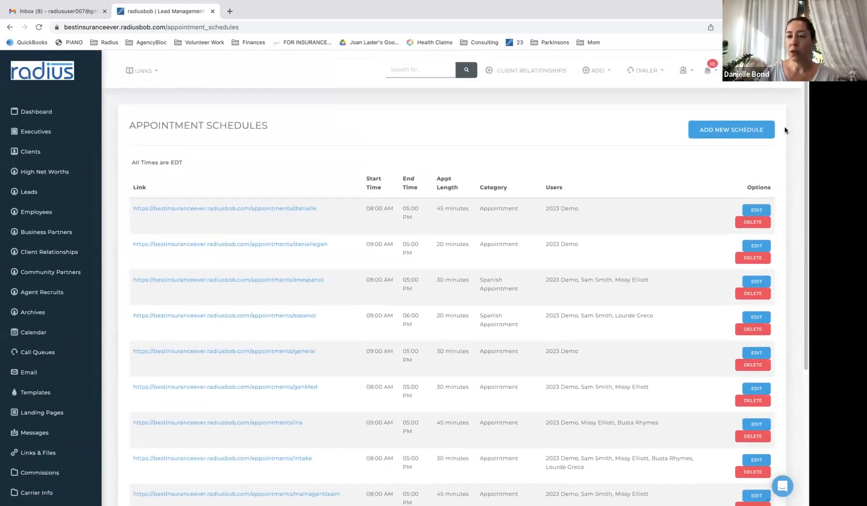
{"action": "left_click", "coordinate": [743, 133]}
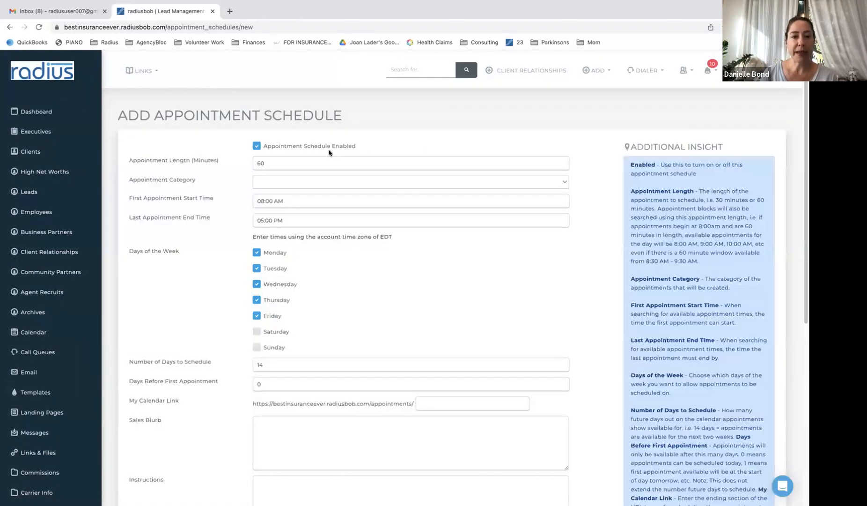
{"action": "left_click", "coordinate": [291, 162]}
{"action": "left_click_drag", "start_coordinate": [291, 163], "coordinate": [260, 153]}
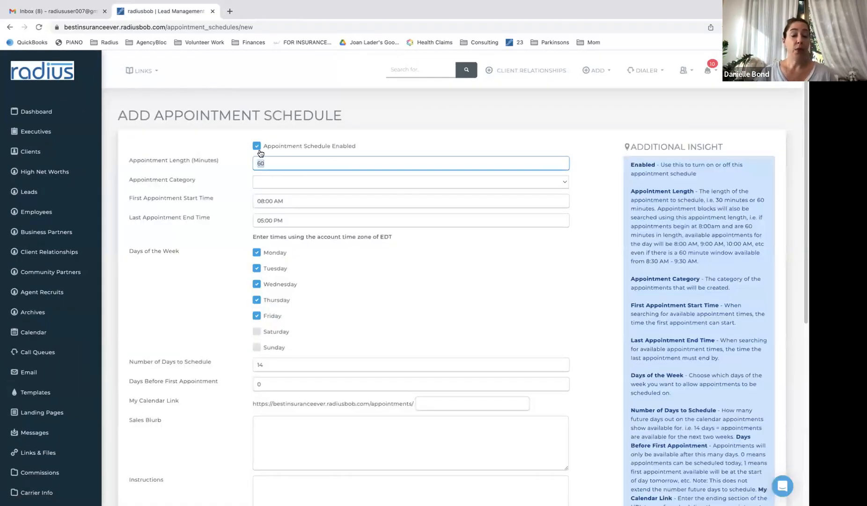
{"action": "type", "text": "90"}
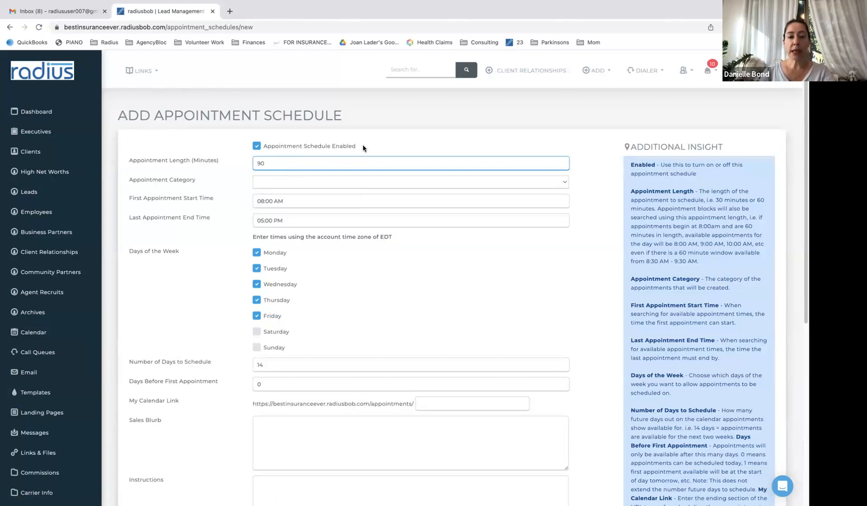
{"action": "left_click", "coordinate": [263, 179]}
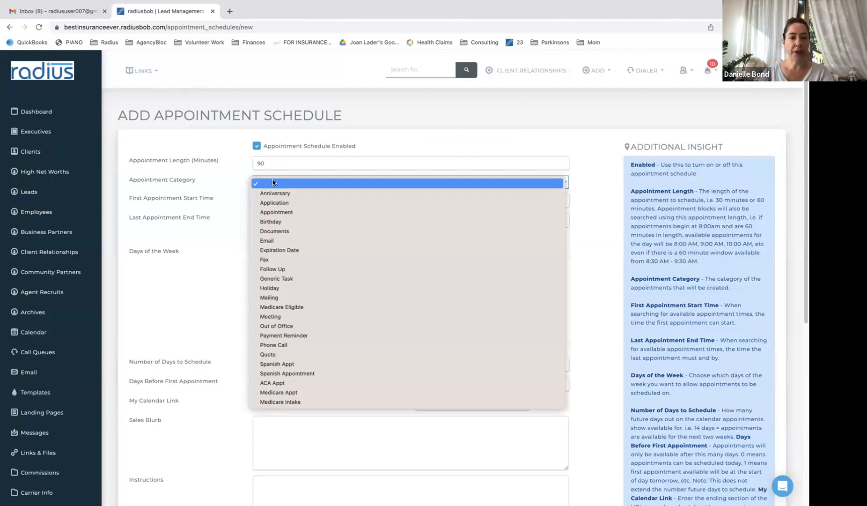
{"action": "left_click", "coordinate": [290, 402]}
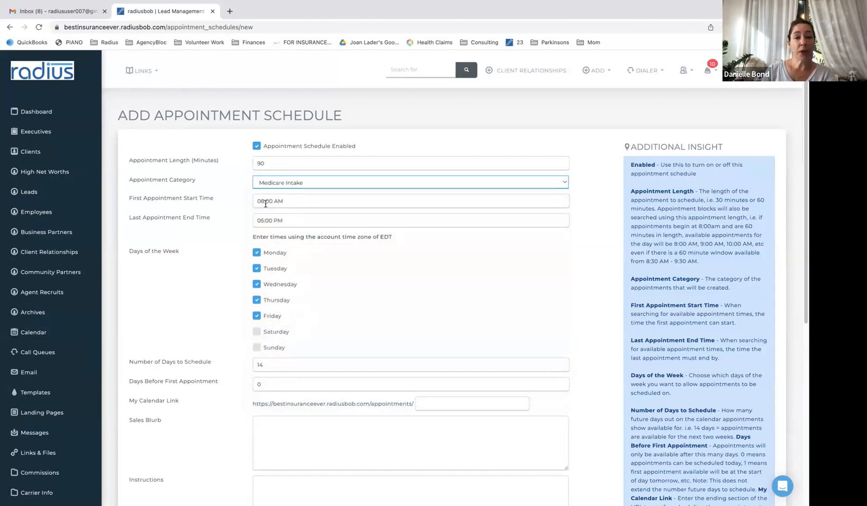
{"action": "left_click", "coordinate": [263, 223]}
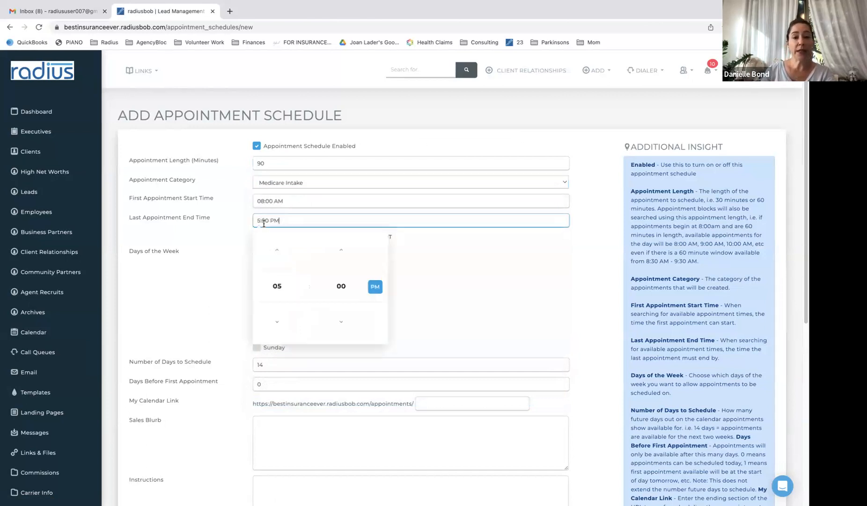
{"action": "left_click", "coordinate": [278, 250]}
{"action": "left_click", "coordinate": [443, 264]}
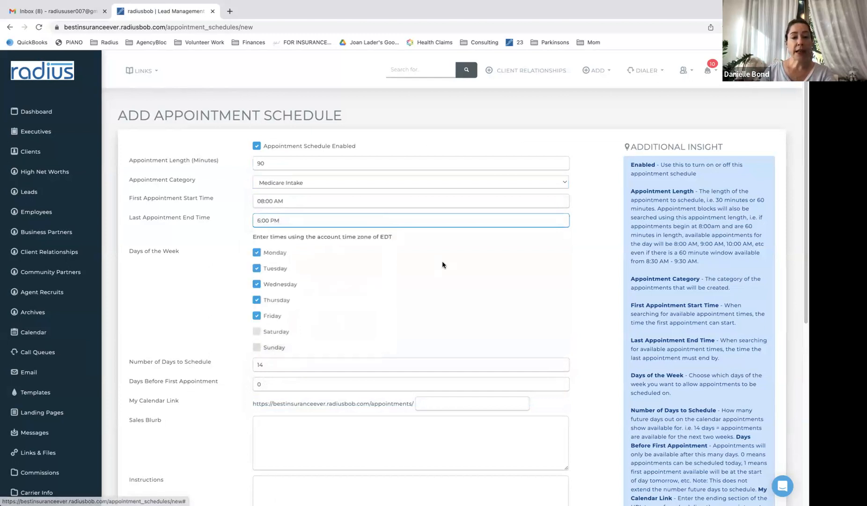
{"action": "left_click", "coordinate": [257, 332]}
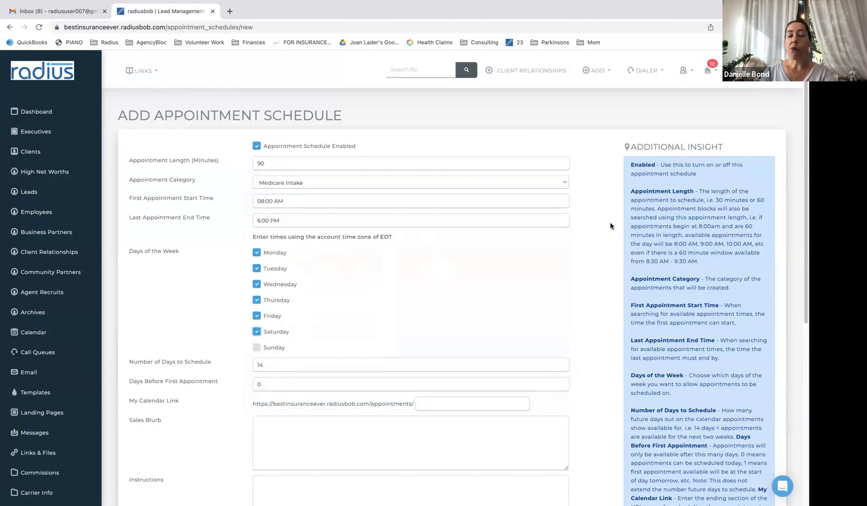
{"action": "left_click_drag", "start_coordinate": [803, 147], "coordinate": [799, 243]}
{"action": "left_click", "coordinate": [353, 213]}
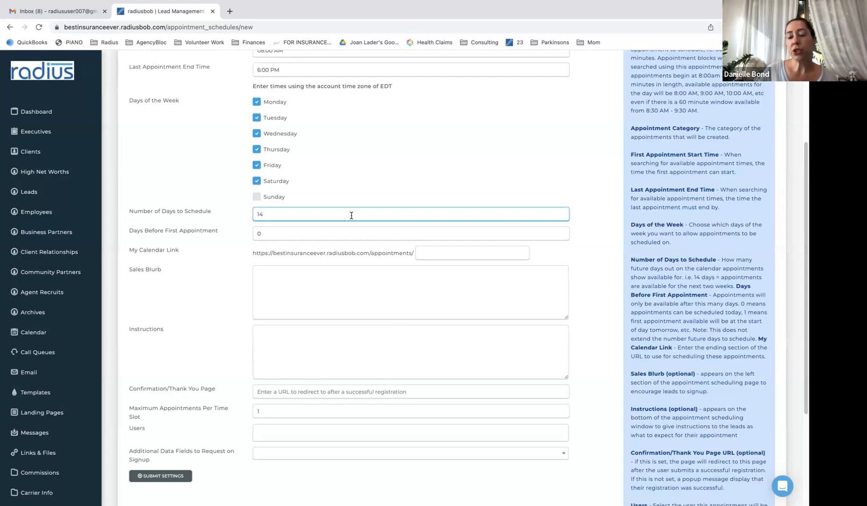
Set Number of Days to Schedule to 60 and Days Before First Appointment to 1
{"action": "key", "text": "BackSpace"}
{"action": "key", "text": "BackSpace"}
{"action": "type", "text": "30"}
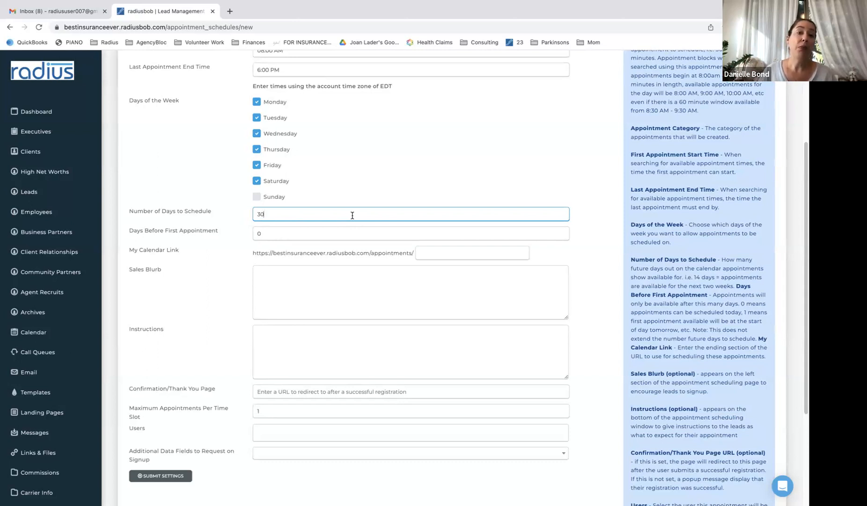
{"action": "left_click_drag", "start_coordinate": [351, 215], "coordinate": [292, 208]}
{"action": "type", "text": "60"}
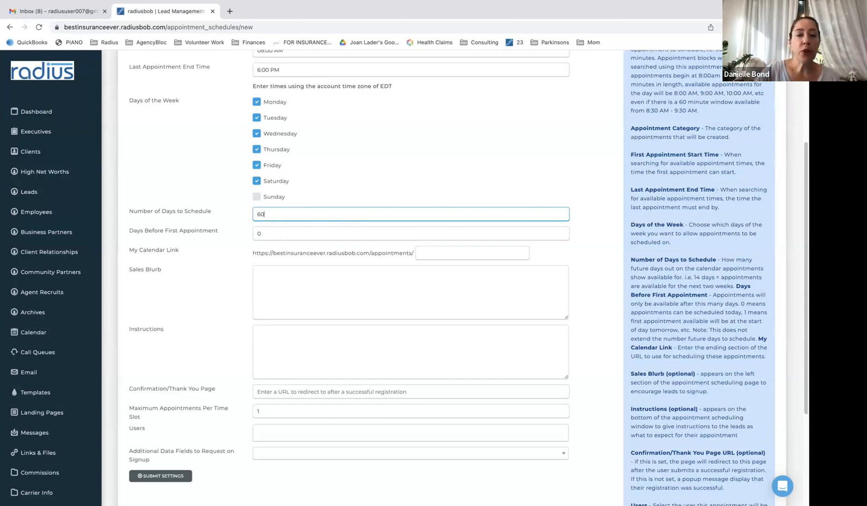
{"action": "left_click", "coordinate": [275, 234]}
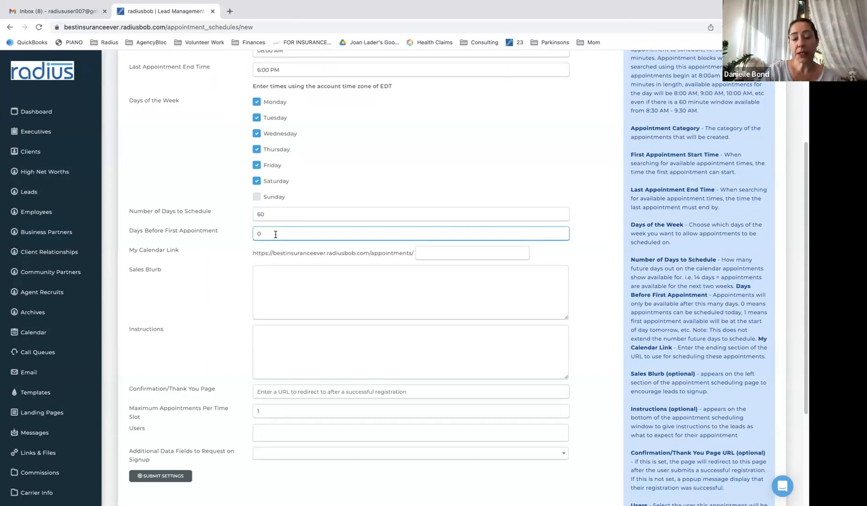
{"action": "key", "text": "BackSpace"}
{"action": "type", "text": "1"}
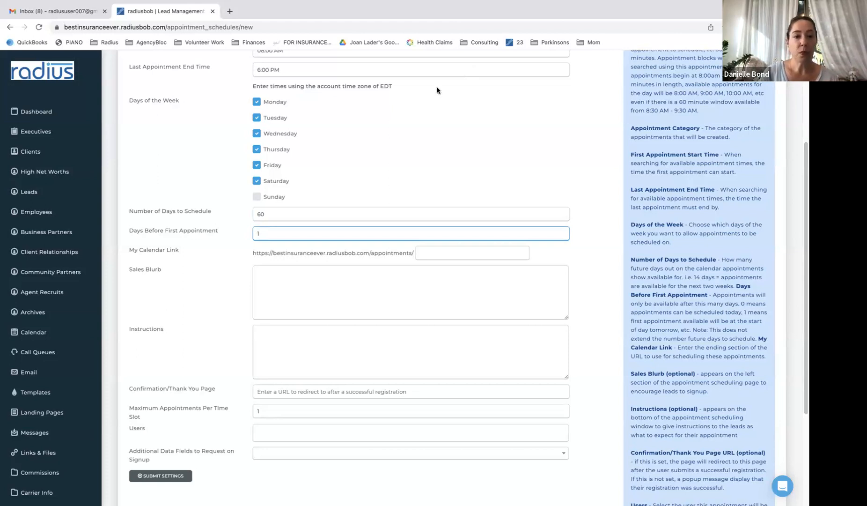
Set the My Calendar Link ending to 'MedicareIntake'
{"action": "left_click", "coordinate": [446, 250]}
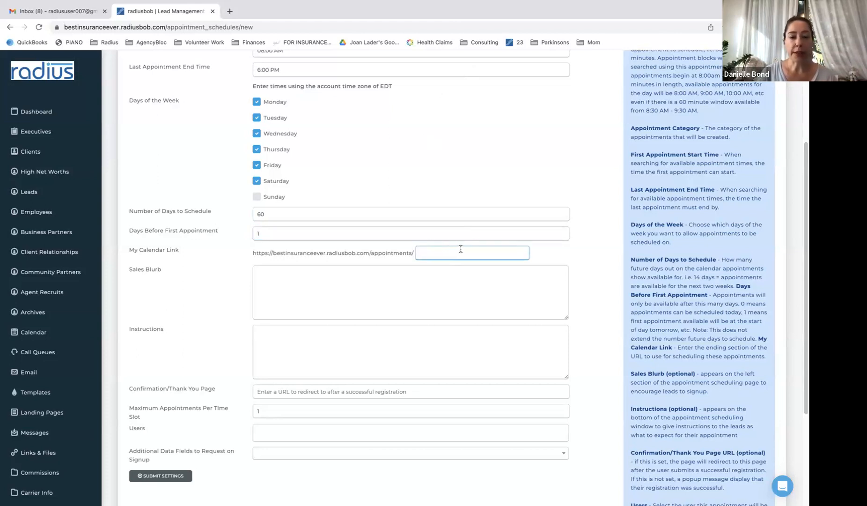
{"action": "type", "text": "Medicare"}
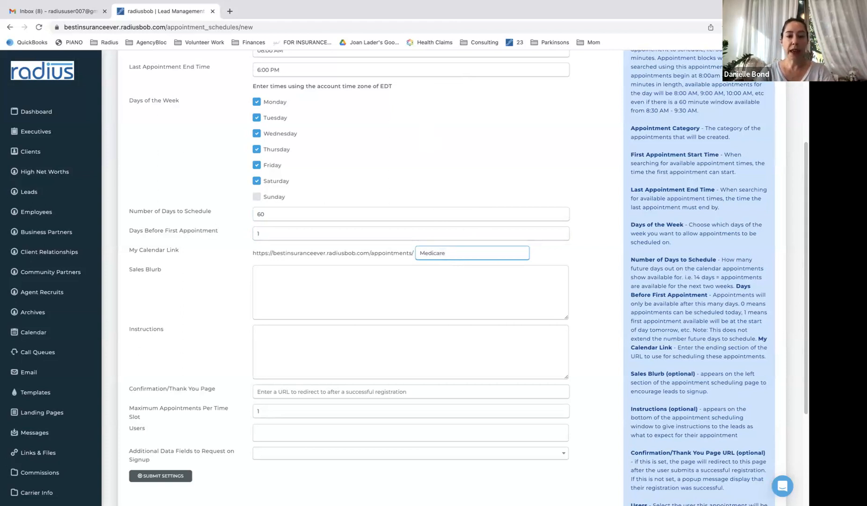
{"action": "type", "text": "Intake"}
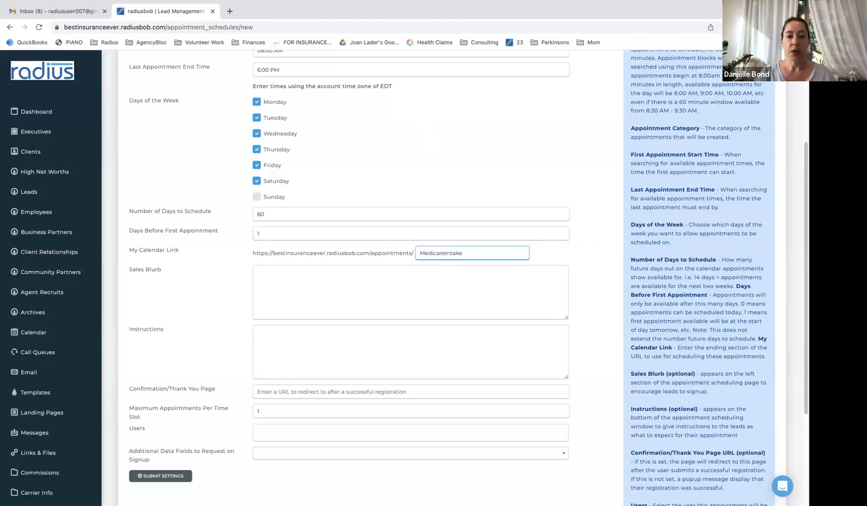
{"action": "left_click_drag", "start_coordinate": [251, 255], "coordinate": [407, 250]}
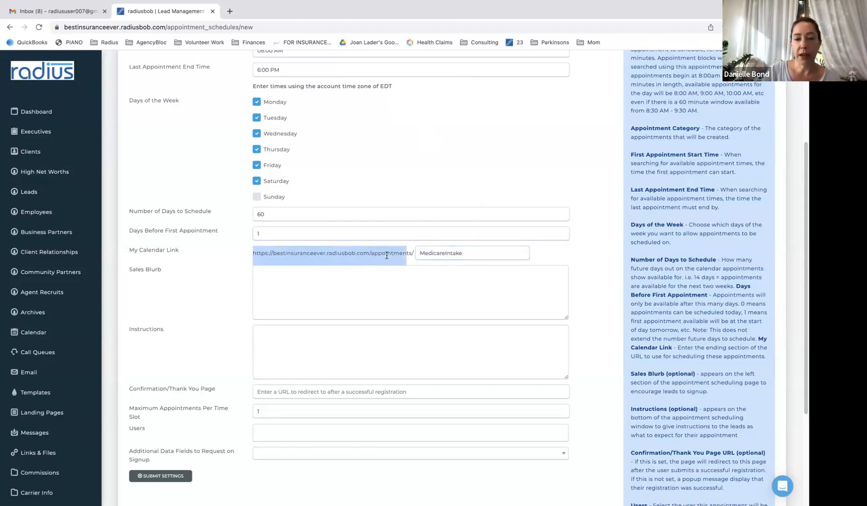
{"action": "left_click", "coordinate": [387, 253]}
{"action": "left_click", "coordinate": [494, 251]}
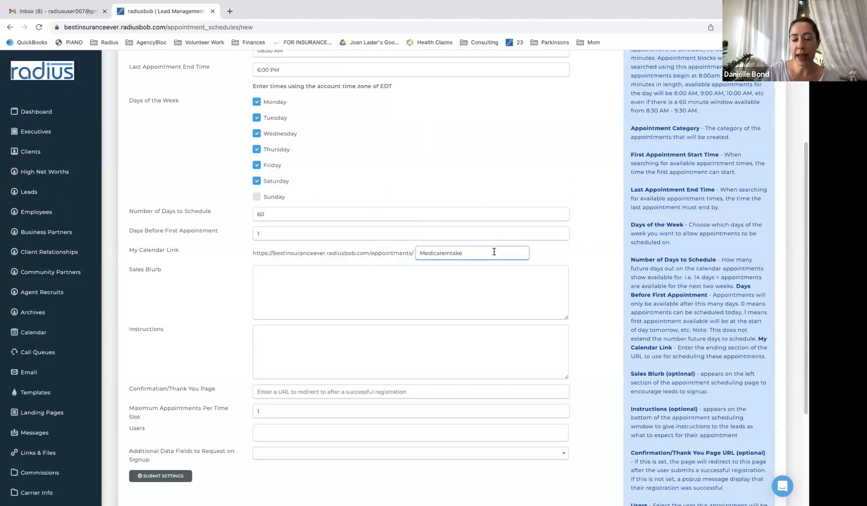
Type the Sales Blurb thanking leads for signing up and budgeting time so they can ask many questions
{"action": "left_click", "coordinate": [386, 301]}
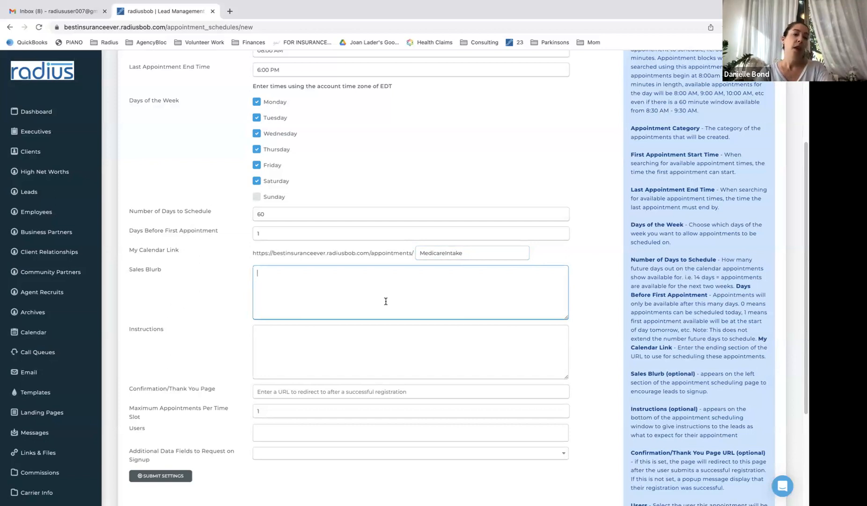
{"action": "type", "text": "Thanks f"}
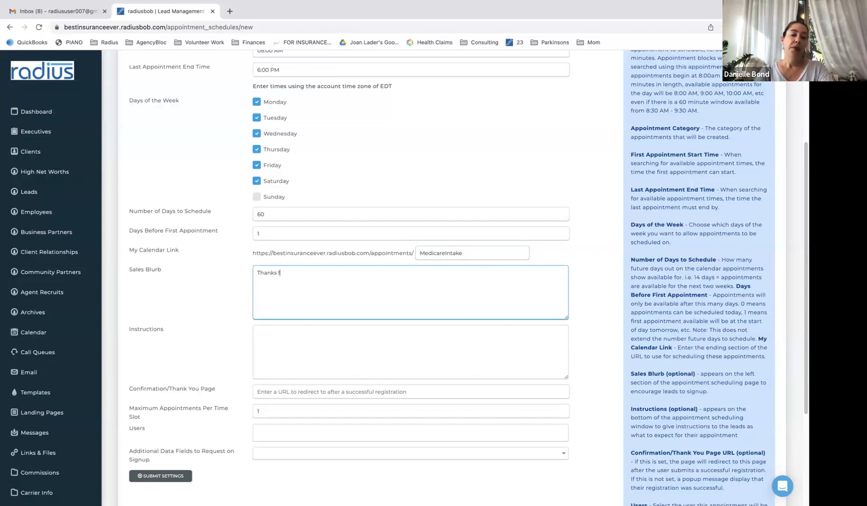
{"action": "type", "text": "or signing up for a time. We'll be"}
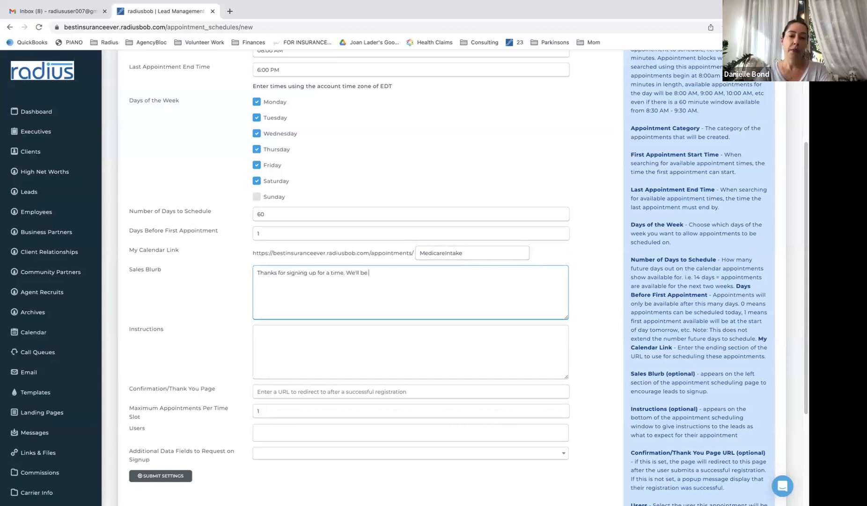
{"action": "type", "text": " probably only"}
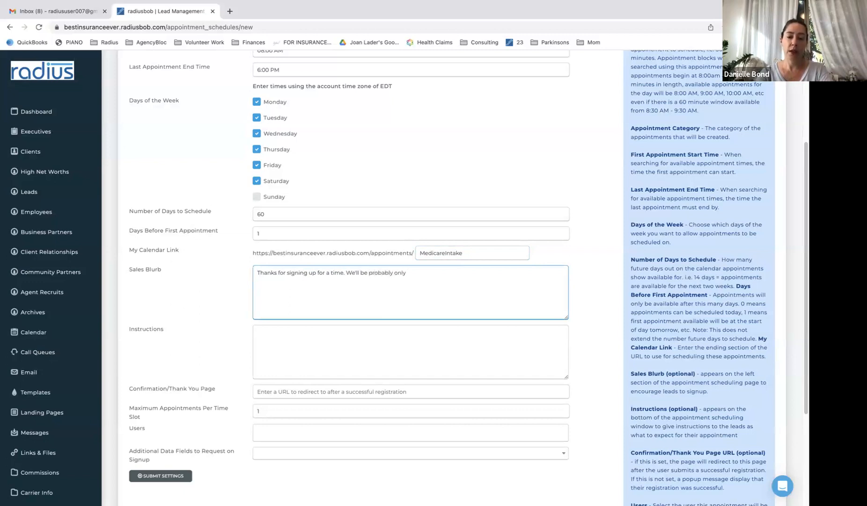
{"action": "type", "text": " an hour, bu"}
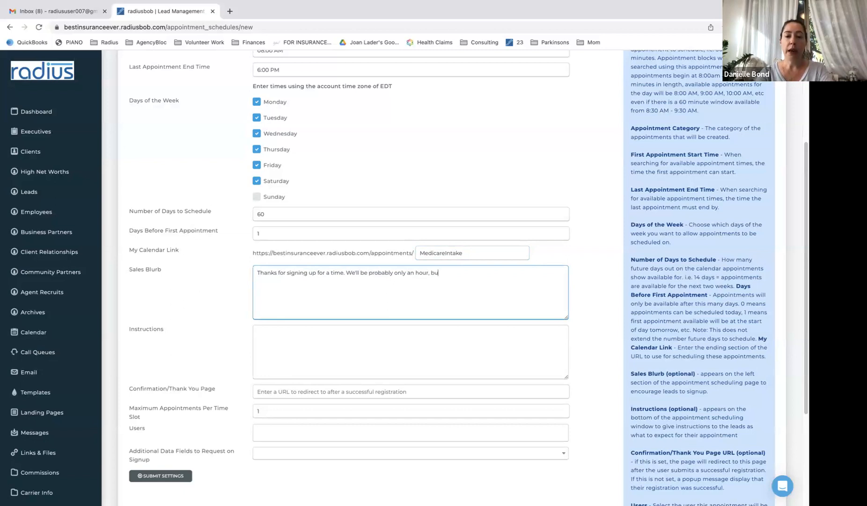
{"action": "type", "text": "t I like bud"}
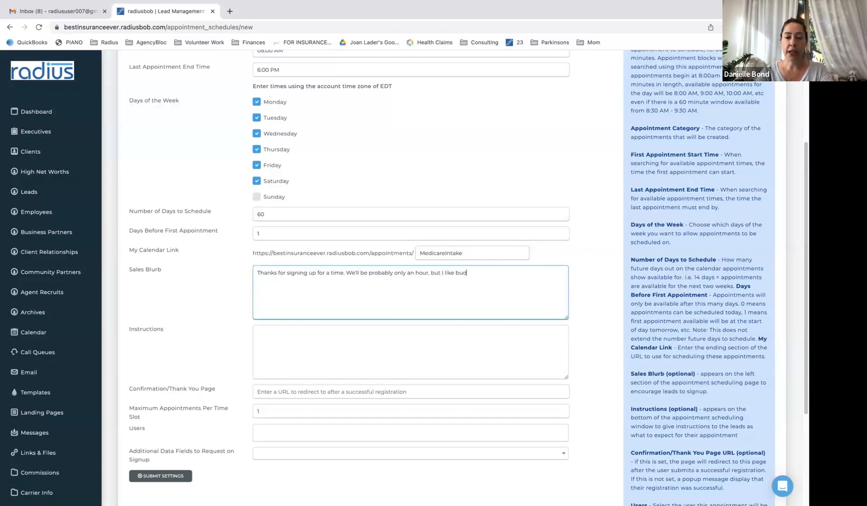
{"action": "type", "text": "geting an hour and half so you feel"}
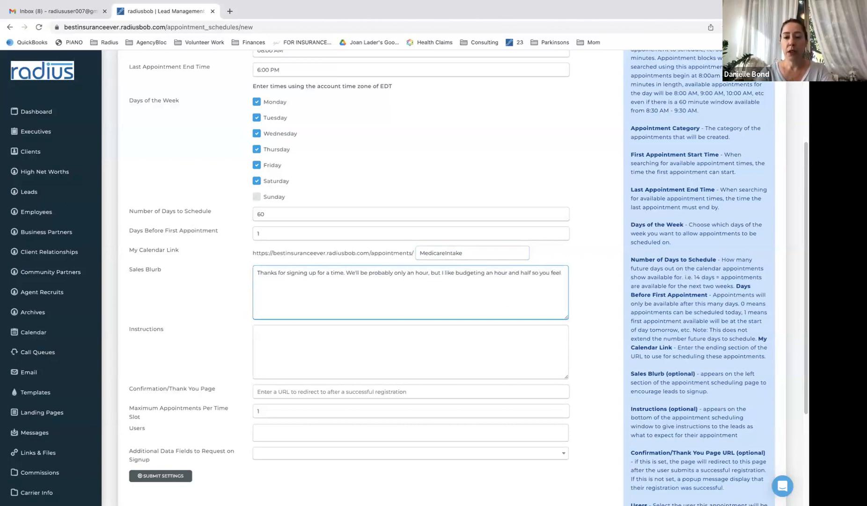
{"action": "key", "text": "BackSpace"}
{"action": "key", "text": "BackSpace"}
{"action": "key", "text": "BackSpace"}
{"action": "key", "text": "BackSpace"}
{"action": "type", "text": "can ask as"}
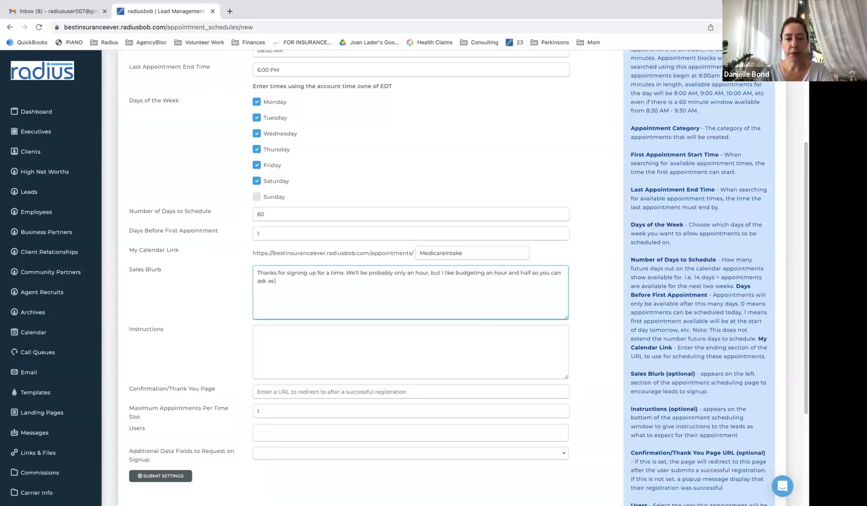
{"action": "type", "text": " many questions as you like."}
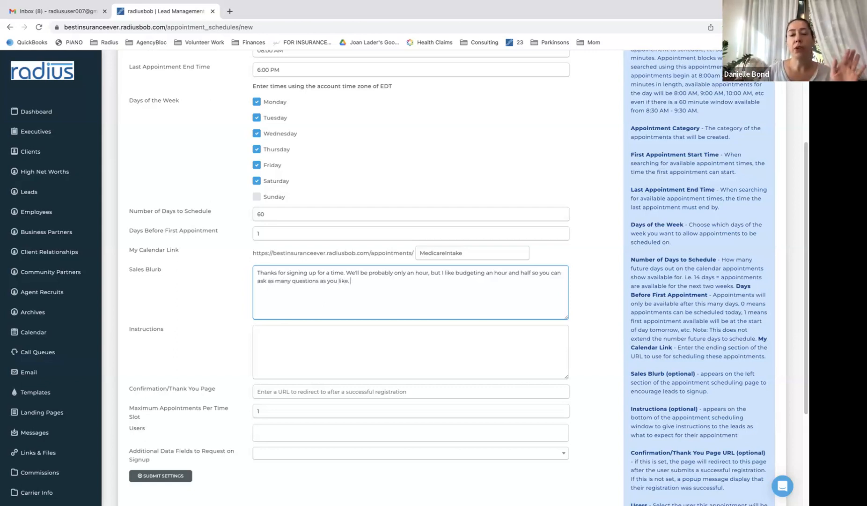
Write instructions to pick a Monday-Saturday time with email and text reminders, then duplicate the radiusbob tab
{"action": "left_click", "coordinate": [303, 359]}
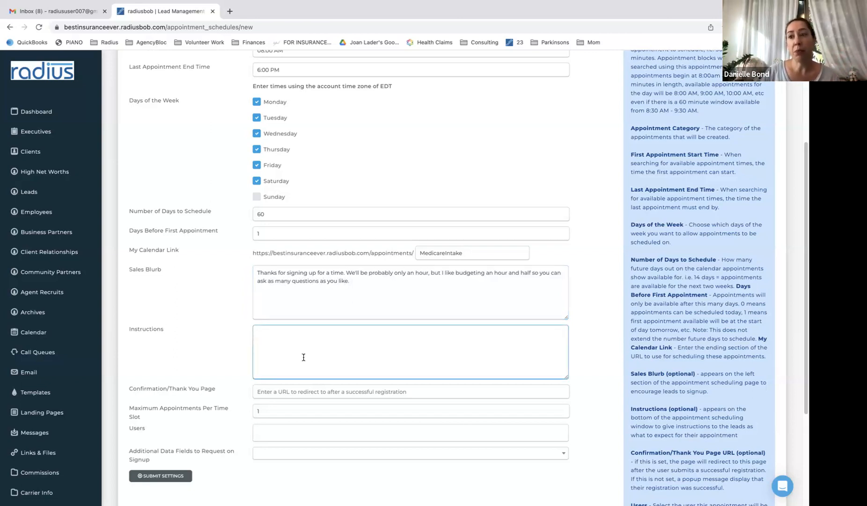
{"action": "type", "text": "C"}
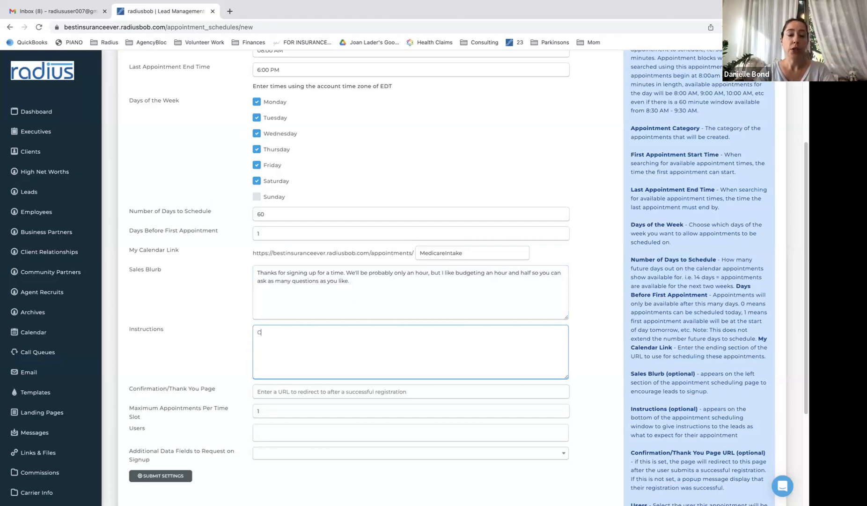
{"action": "type", "text": "hoose a time from Monday"}
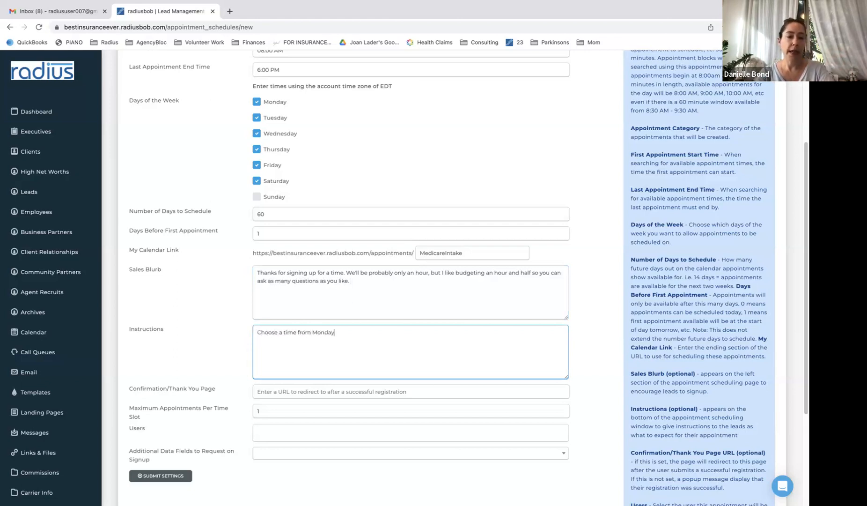
{"action": "type", "text": "-Saturday on the calendar"}
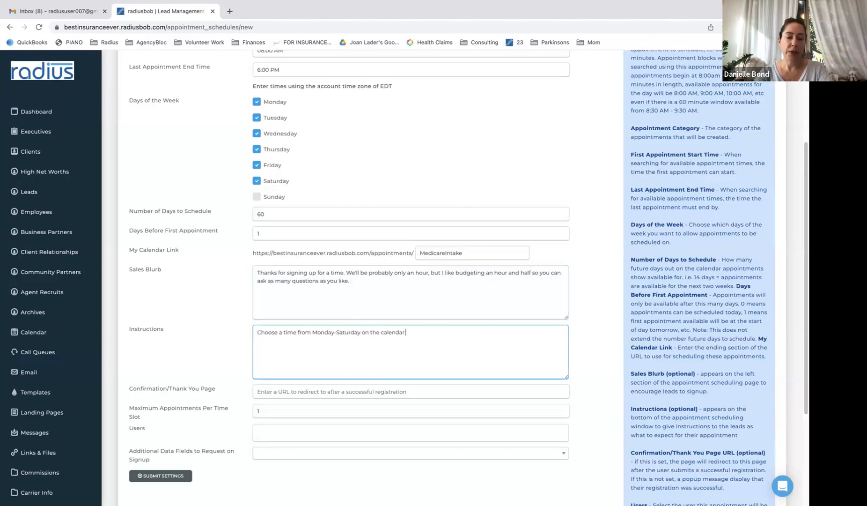
{"action": "type", "text": " here. You'll be sent an email and a text reminder"}
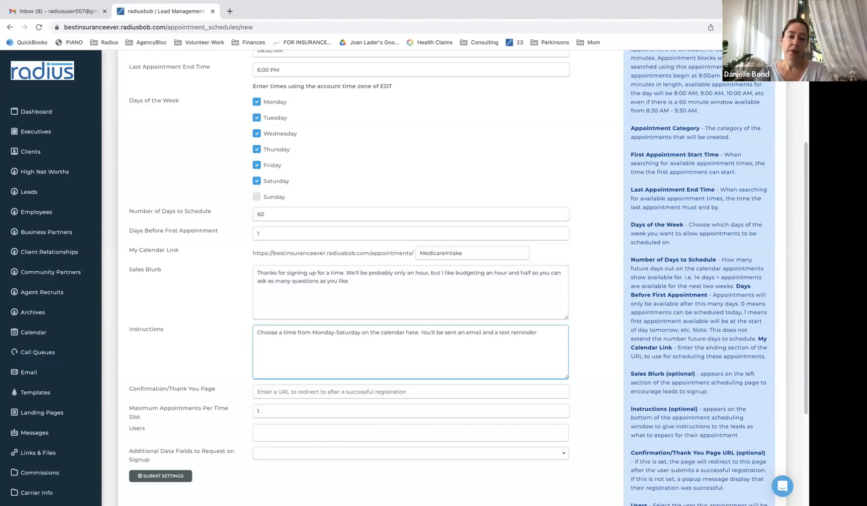
{"action": "type", "text": "."}
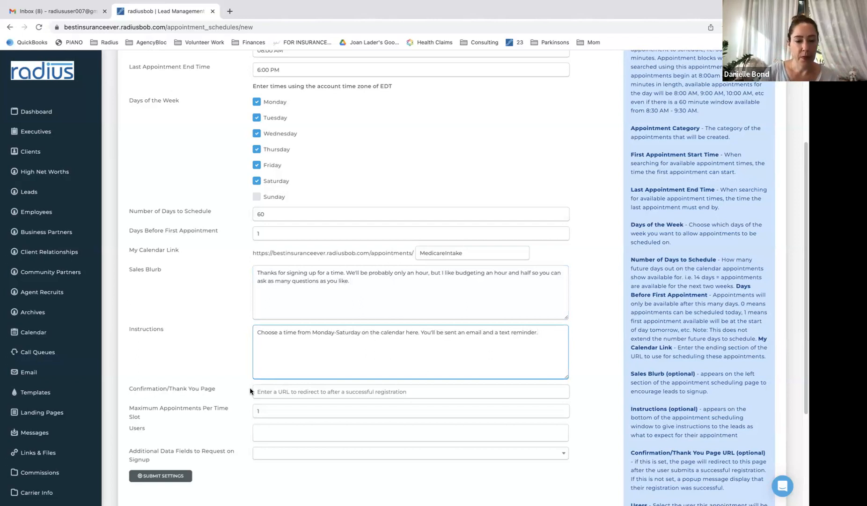
{"action": "left_click", "coordinate": [274, 392]}
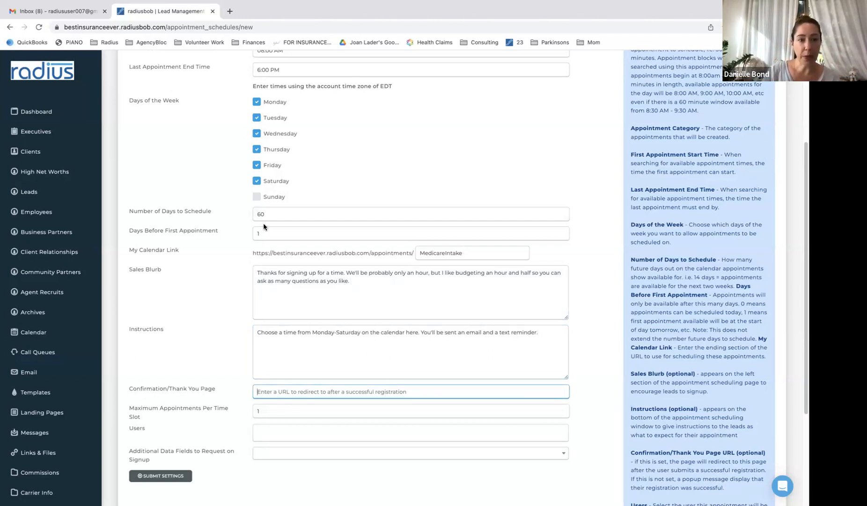
{"action": "right_click", "coordinate": [183, 12]}
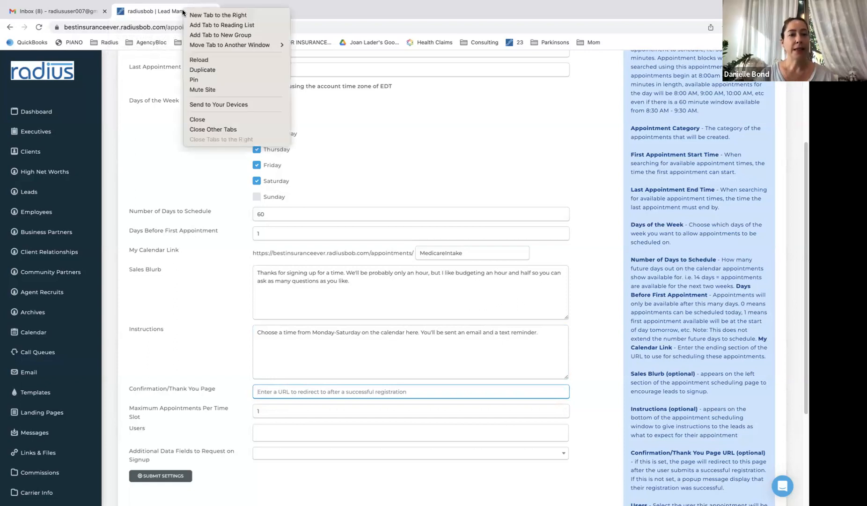
{"action": "left_click", "coordinate": [213, 70]}
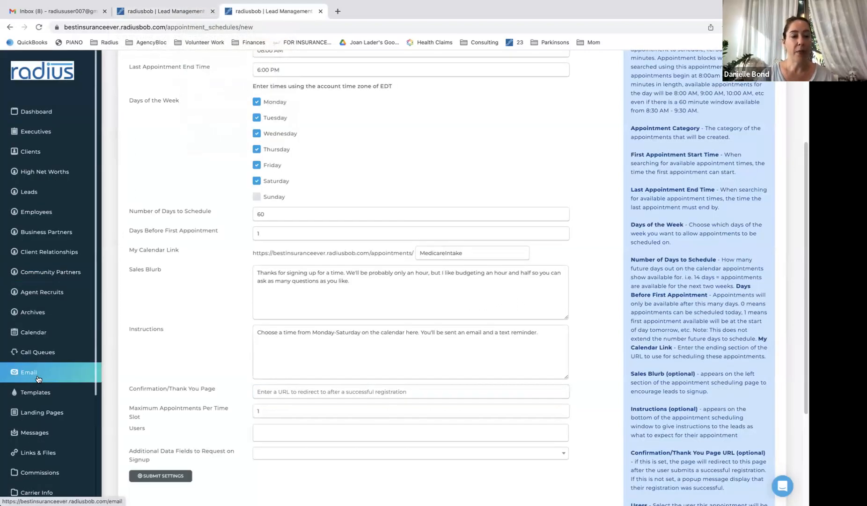
Open the Meeting_Confirmation landing page, select its URL, and go back to the Landing Pages list
{"action": "left_click", "coordinate": [42, 412]}
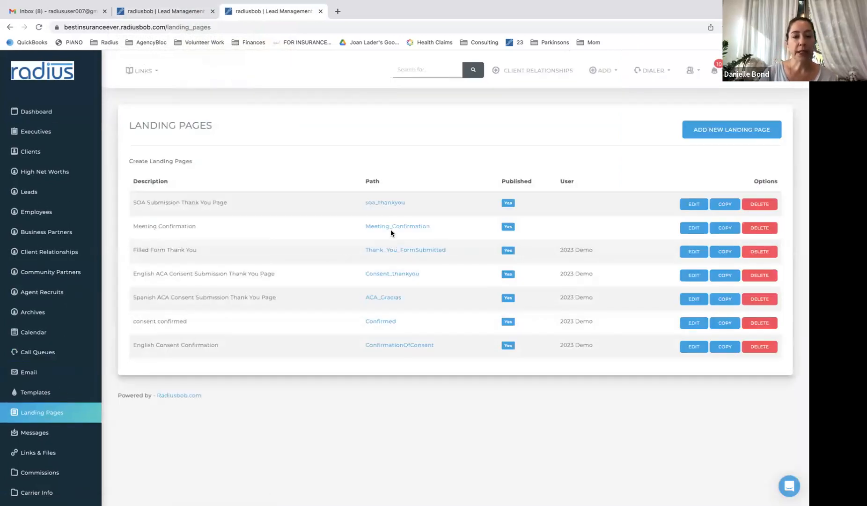
{"action": "left_click", "coordinate": [407, 229]}
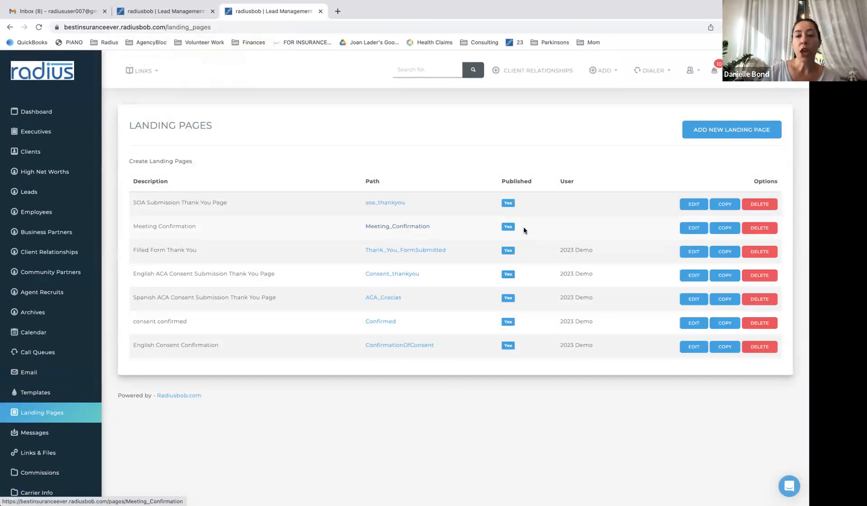
{"action": "left_click", "coordinate": [422, 226]}
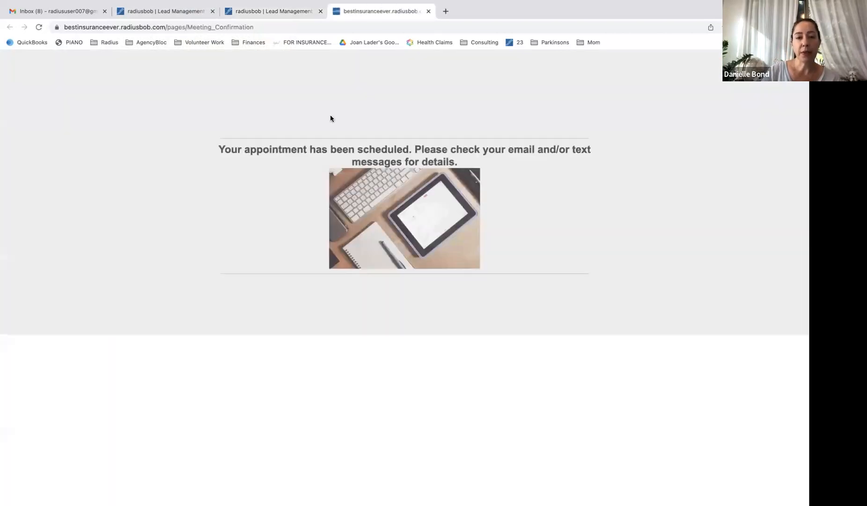
{"action": "left_click", "coordinate": [262, 26]}
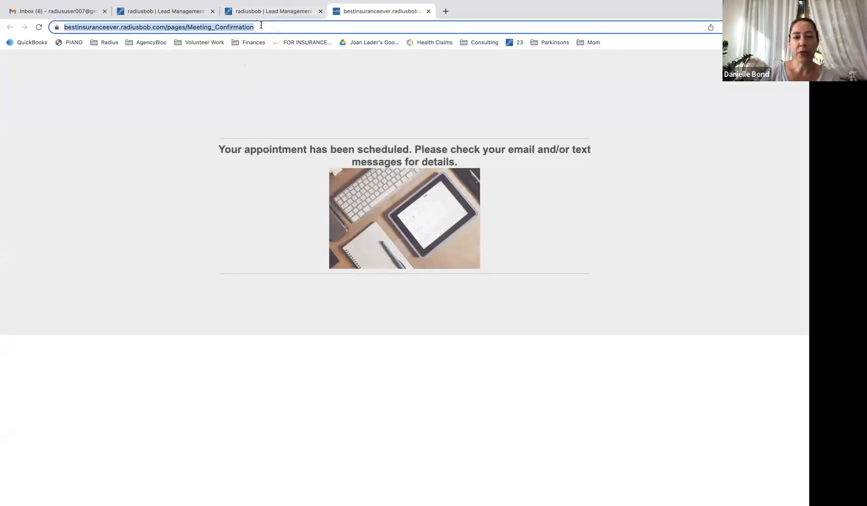
{"action": "left_click", "coordinate": [256, 10]}
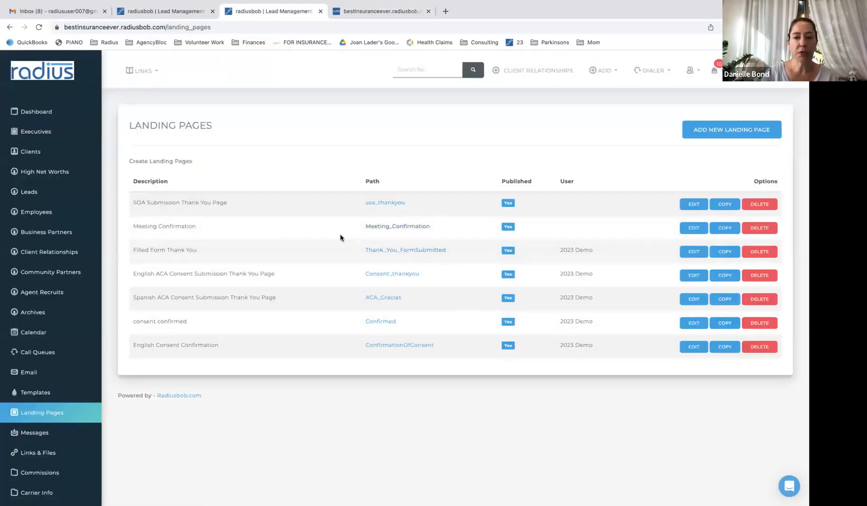
Start a new landing page described MeetingConfirm with the path confirmed
{"action": "left_click", "coordinate": [719, 130]}
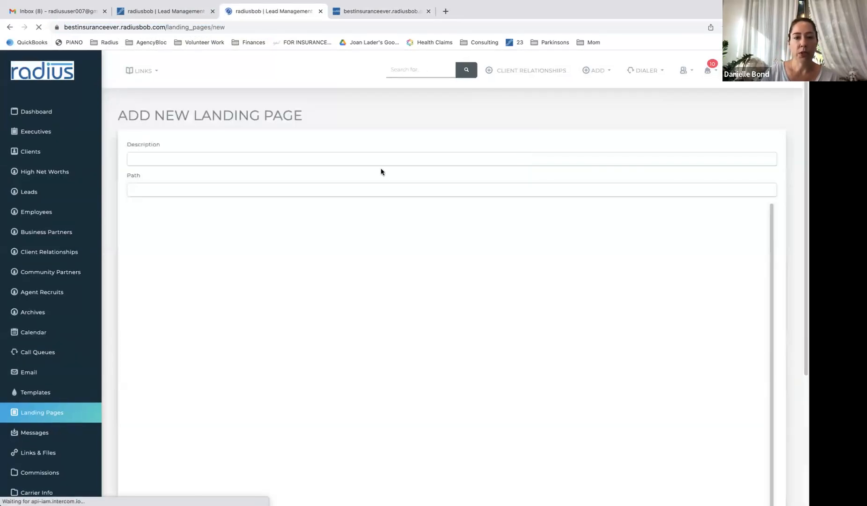
{"action": "left_click", "coordinate": [310, 158]}
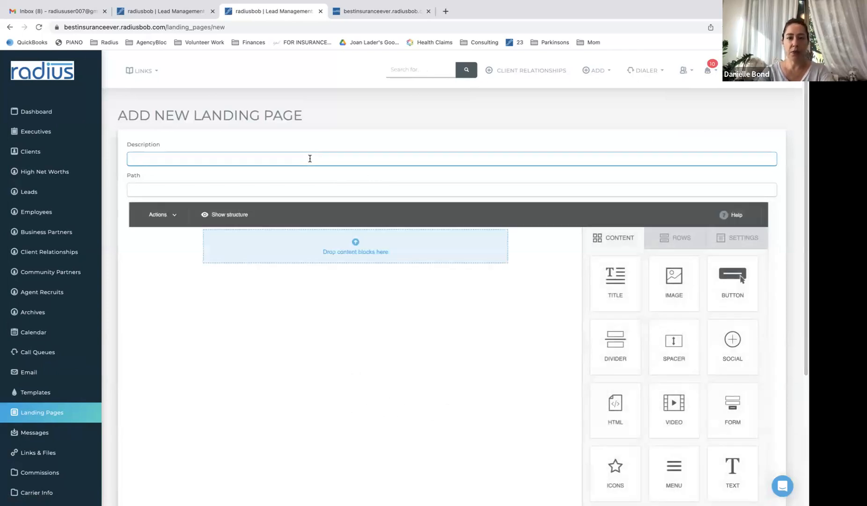
{"action": "type", "text": "MeetingConfirm"}
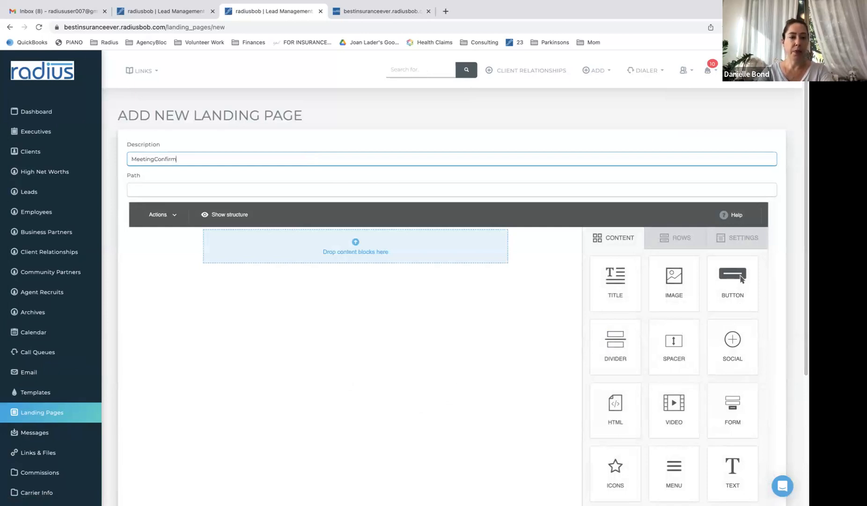
{"action": "key", "text": "Tab"}
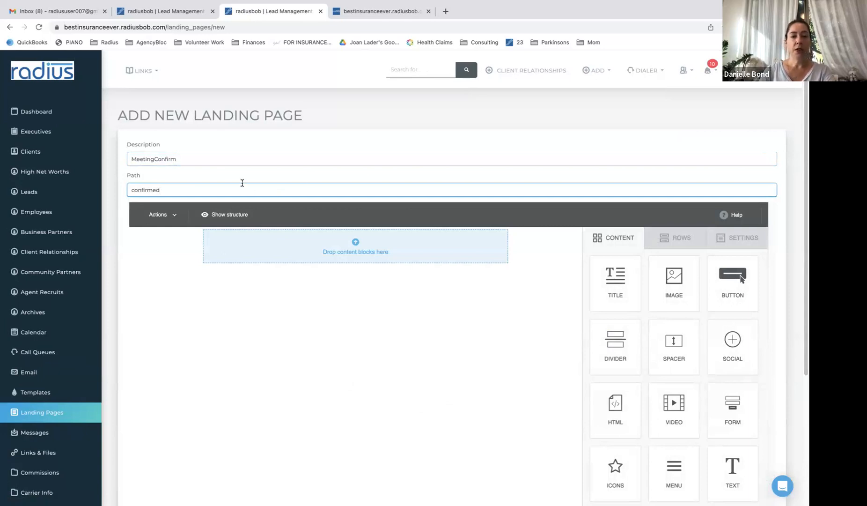
{"action": "double_click", "coordinate": [225, 26]}
{"action": "left_click_drag", "start_coordinate": [202, 27], "coordinate": [62, 29]}
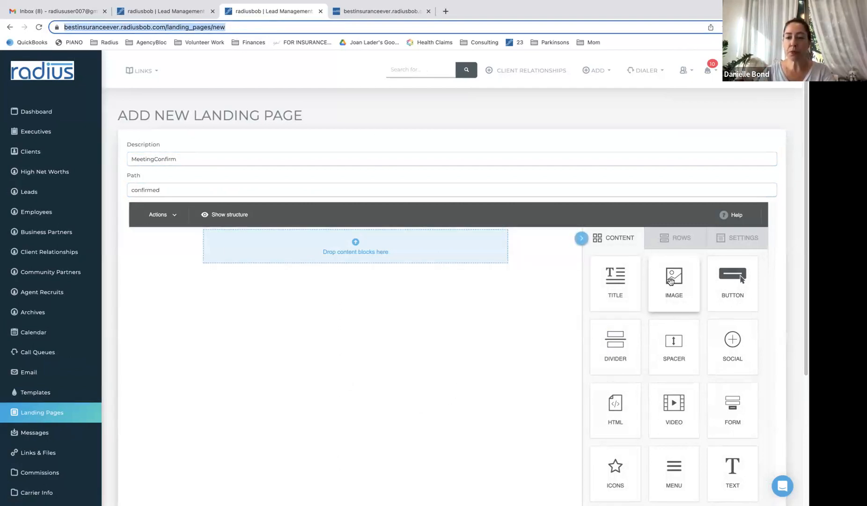
Add Spacer and Title blocks, titled 'Your meeting is confirmed. Please watch the video below.'
{"action": "left_click_drag", "start_coordinate": [674, 342], "coordinate": [417, 246]}
{"action": "left_click_drag", "start_coordinate": [614, 276], "coordinate": [452, 257]}
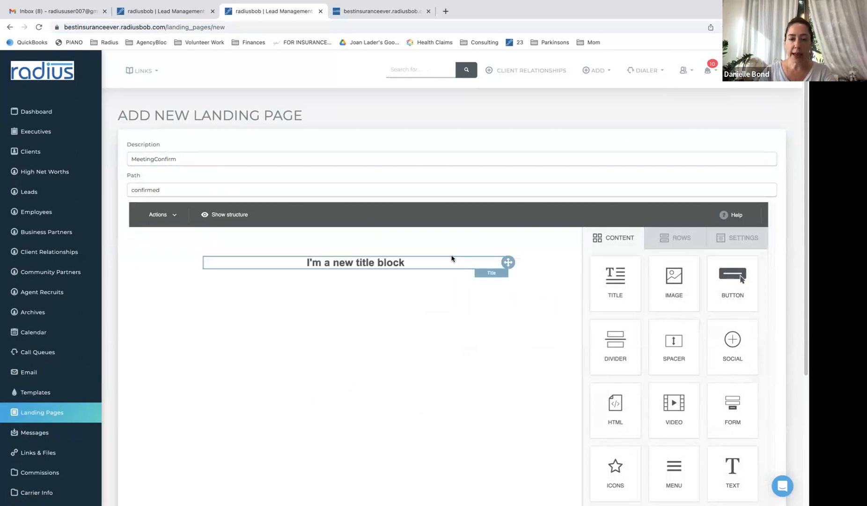
{"action": "left_click", "coordinate": [372, 264]}
{"action": "triple_click", "coordinate": [372, 264]}
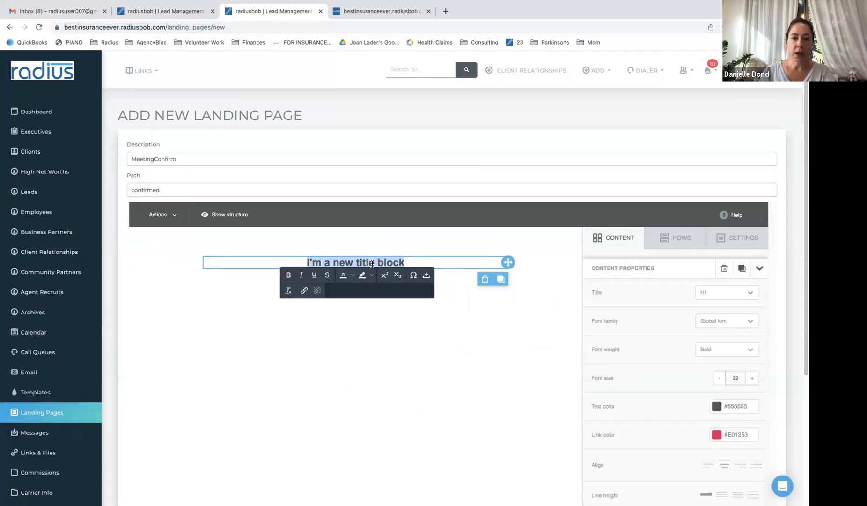
{"action": "type", "text": "Your"}
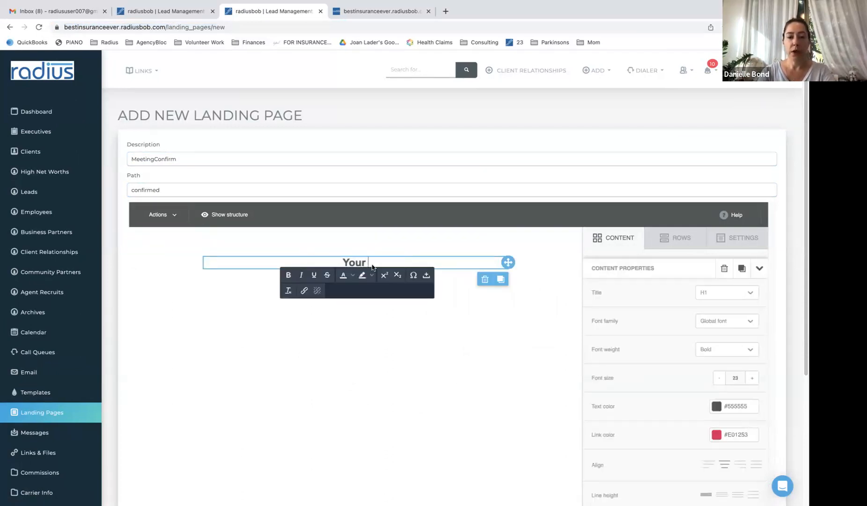
{"action": "type", "text": " meeting is confirme"}
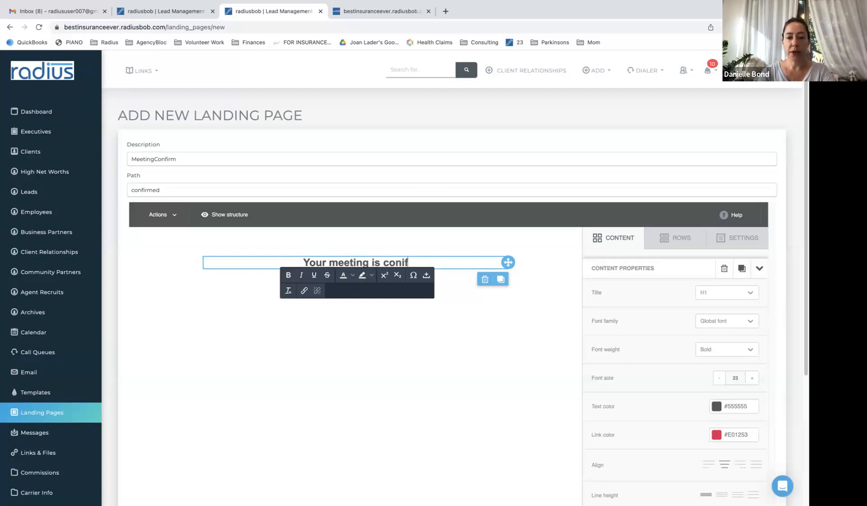
{"action": "type", "text": "d."}
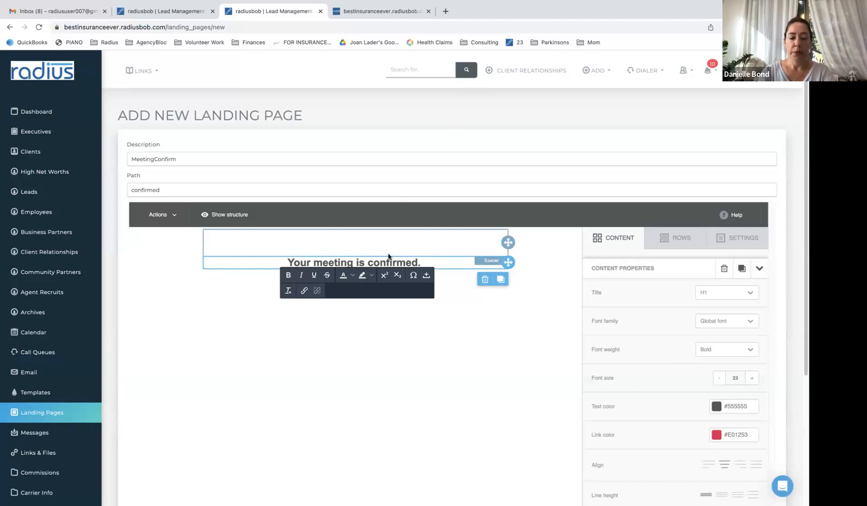
{"action": "type", "text": " Please watch th"}
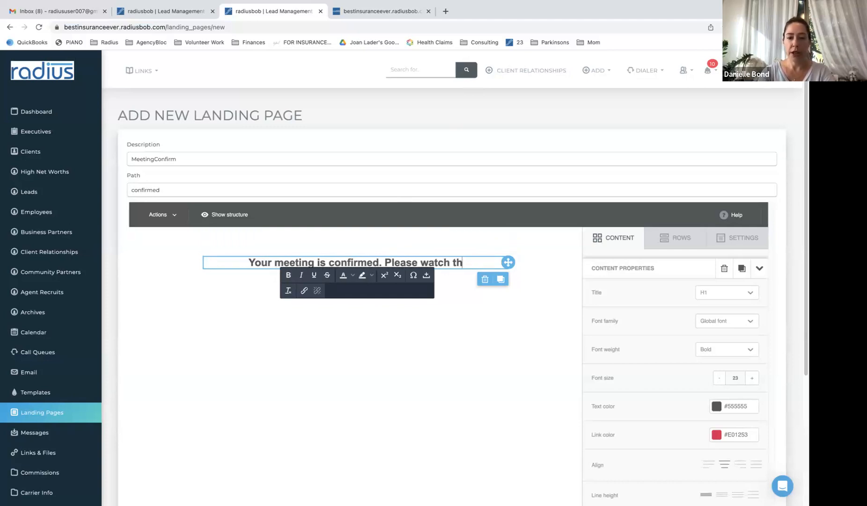
{"action": "type", "text": "e video below."}
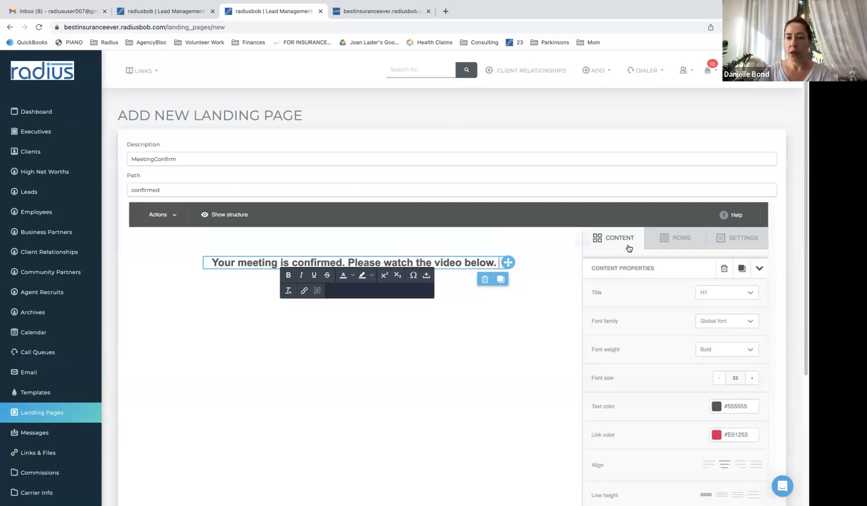
Place a Video block below the heading and try to create the page
{"action": "left_click", "coordinate": [622, 243]}
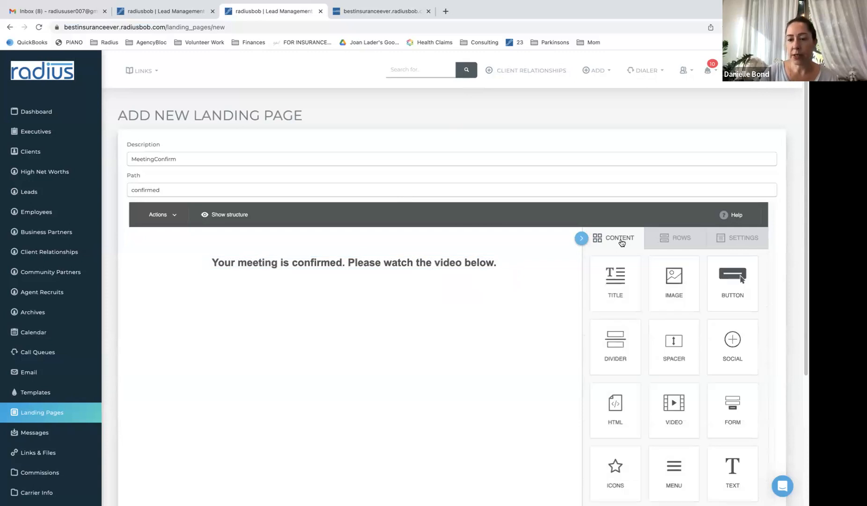
{"action": "left_click_drag", "start_coordinate": [679, 403], "coordinate": [496, 267]}
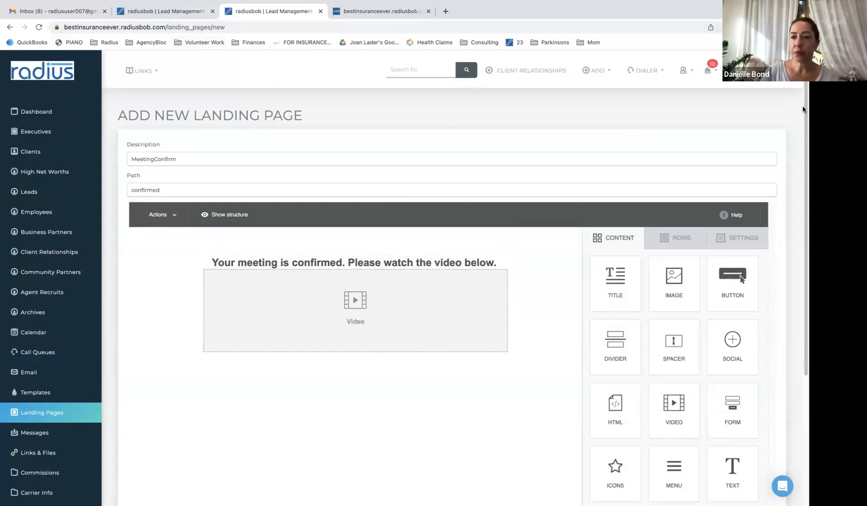
{"action": "scroll", "coordinate": [801, 252], "scroll_direction": "down", "scroll_amount": 5}
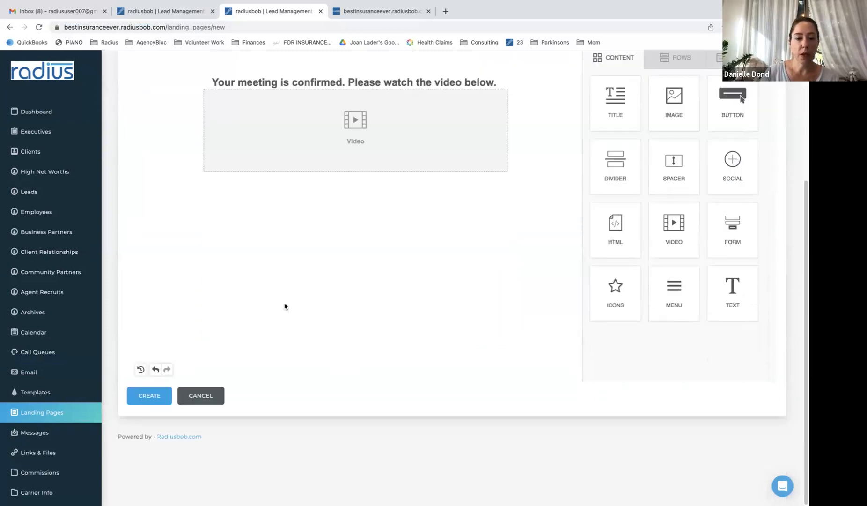
{"action": "left_click", "coordinate": [150, 399]}
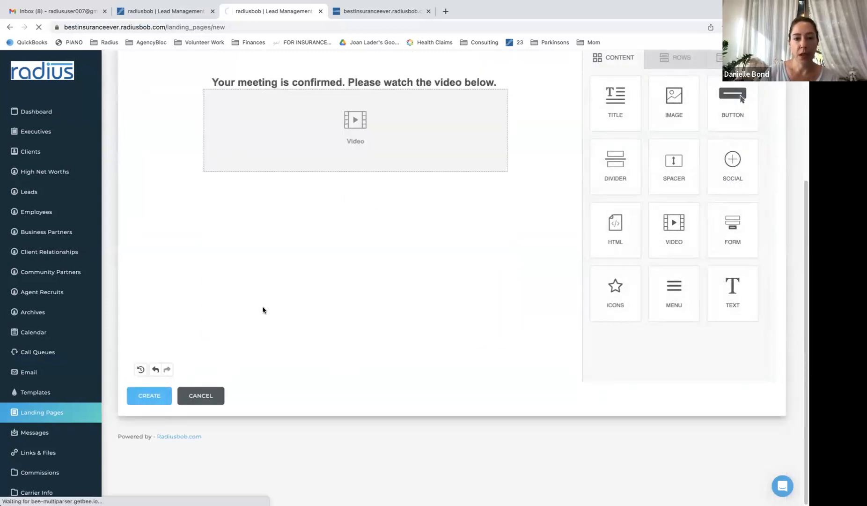
Change the path to the unique confirmedmtg and create the page again
{"action": "left_click", "coordinate": [192, 234]}
{"action": "type", "text": "medmt"}
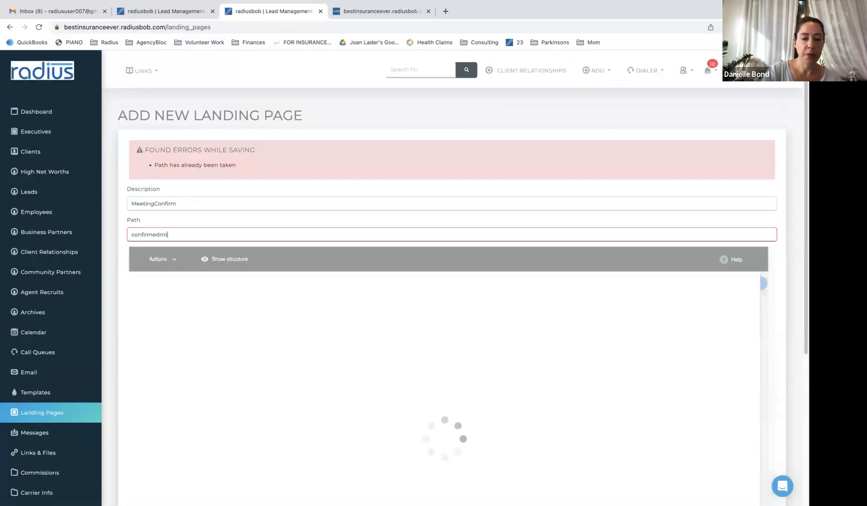
{"action": "type", "text": "g"}
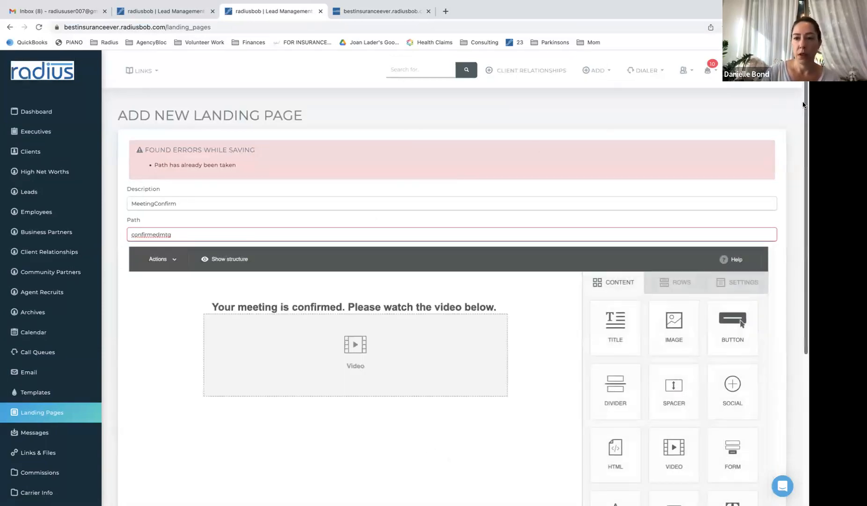
{"action": "scroll", "coordinate": [362, 268], "scroll_direction": "down", "scroll_amount": 4}
{"action": "left_click", "coordinate": [148, 438]}
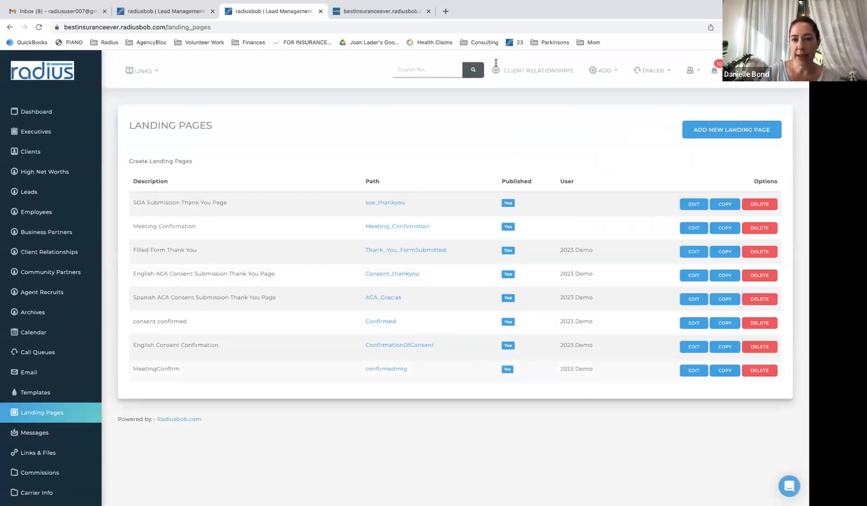
Publish MeetingConfirm and paste the confirmation page URL into the schedule's Confirmation/Thank You Page field
{"action": "left_click", "coordinate": [492, 78]}
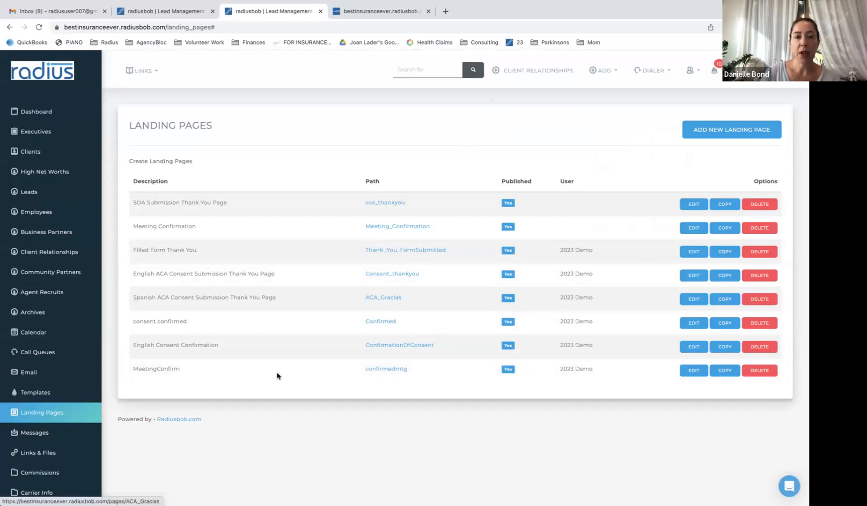
{"action": "left_click", "coordinate": [163, 9]}
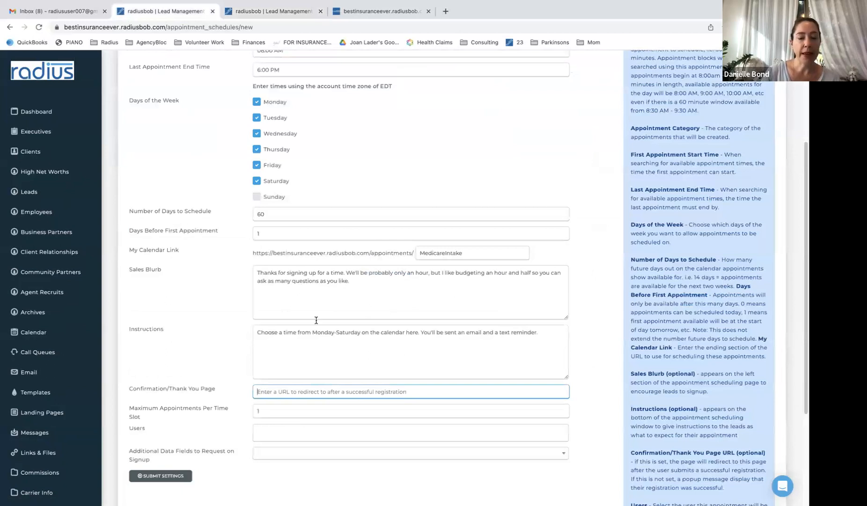
{"action": "type", "text": "https://bestinsuranceever.radiusbob.com/pages/Meeting_Confirmation"}
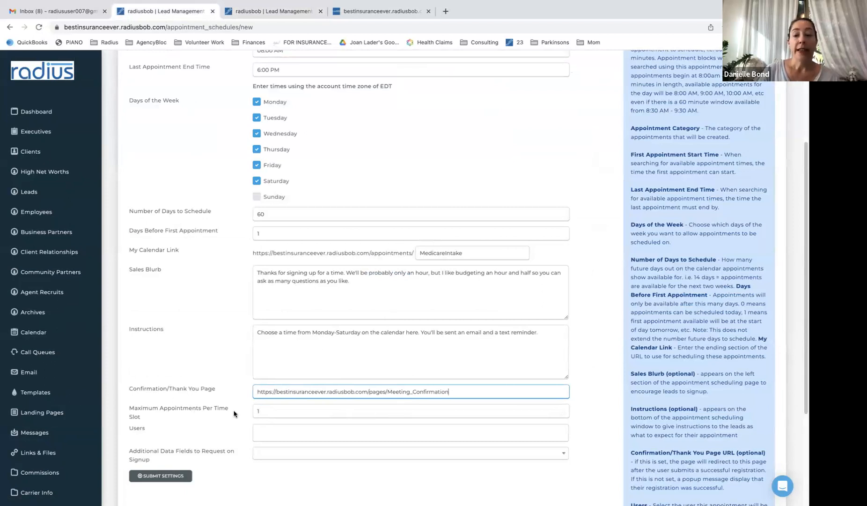
{"action": "scroll", "coordinate": [799, 322], "scroll_direction": "down", "scroll_amount": 3}
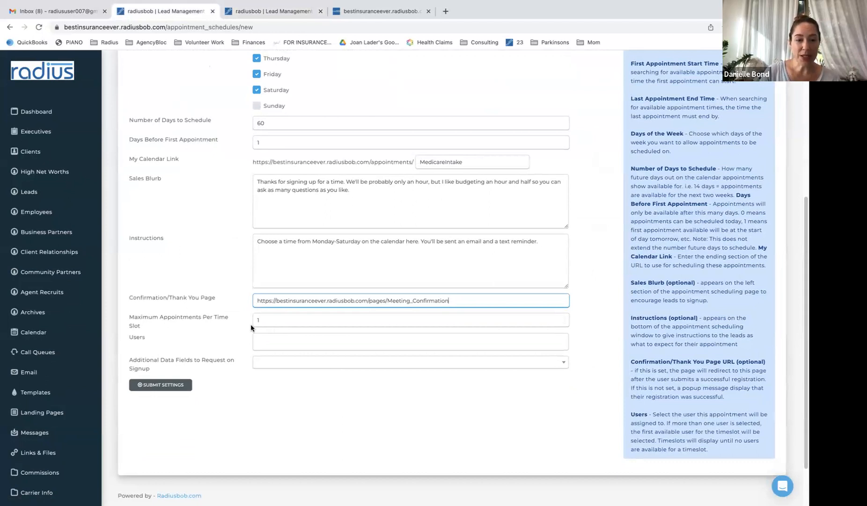
{"action": "left_click", "coordinate": [269, 321]}
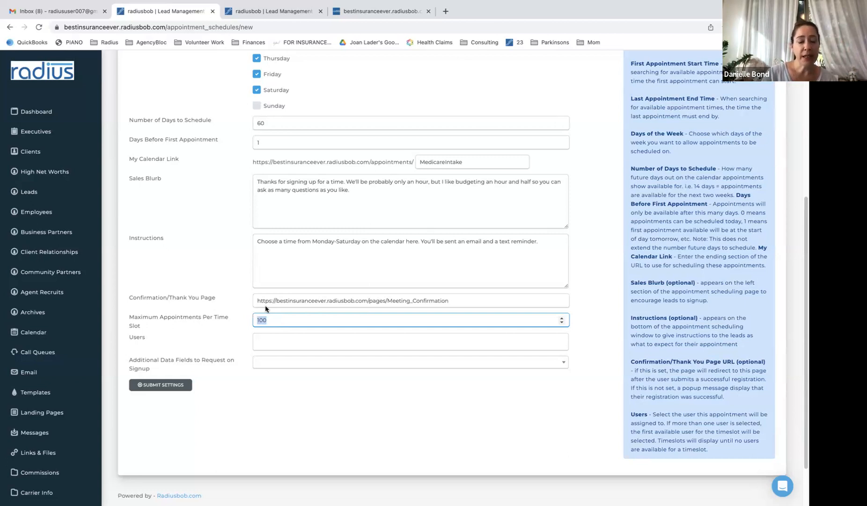
Assign 2023 Demo and two other users to the MedicareIntake schedule
{"action": "left_click", "coordinate": [272, 342]}
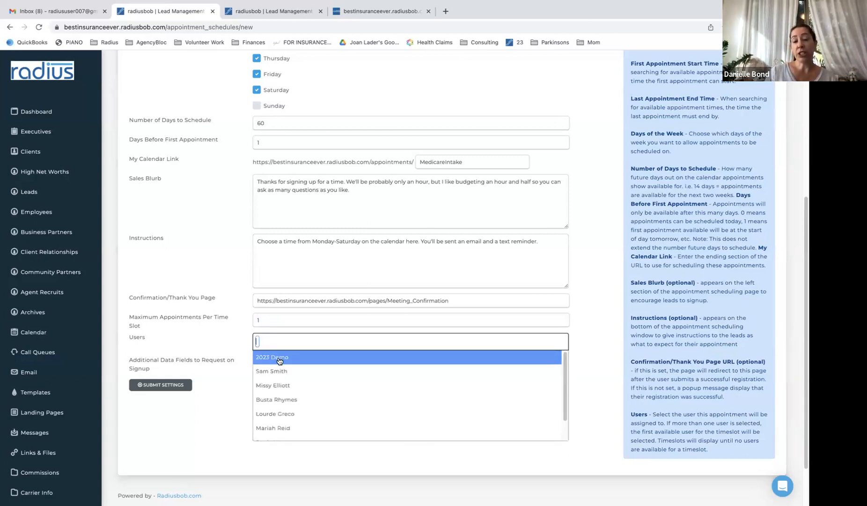
{"action": "left_click", "coordinate": [279, 357]}
{"action": "left_click", "coordinate": [302, 342]}
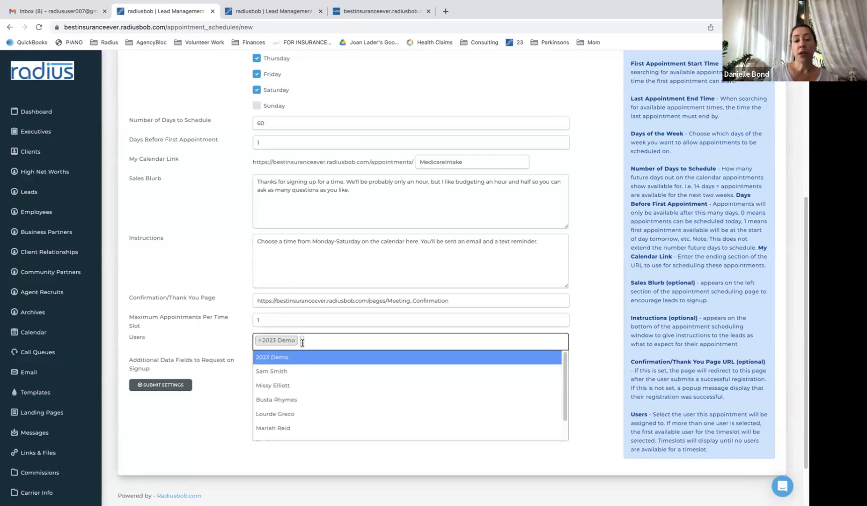
{"action": "left_click", "coordinate": [302, 371]}
{"action": "left_click", "coordinate": [347, 341]}
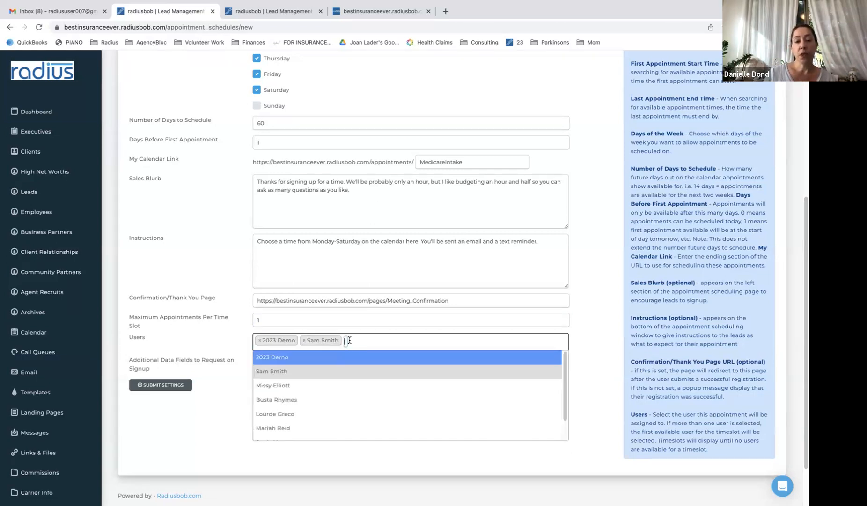
{"action": "left_click", "coordinate": [345, 398]}
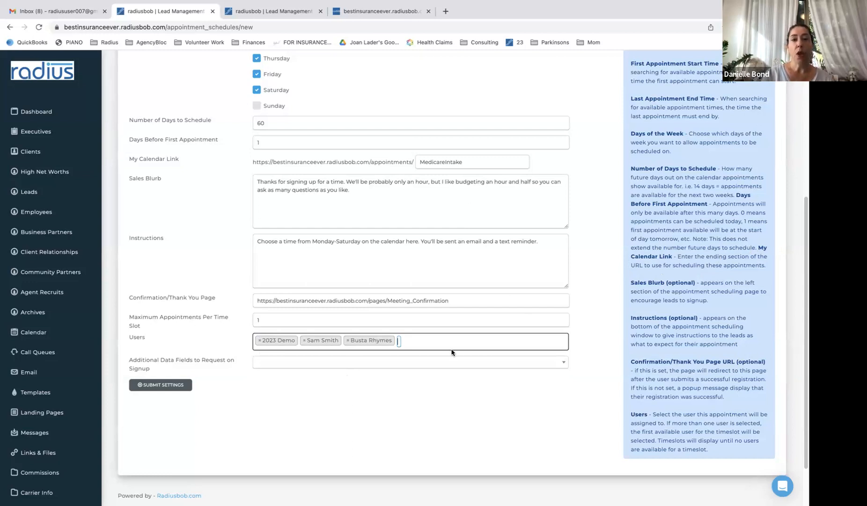
Add Prior Insurance, Plan Requested and Benefits Requested as additional signup fields
{"action": "left_click", "coordinate": [410, 363]}
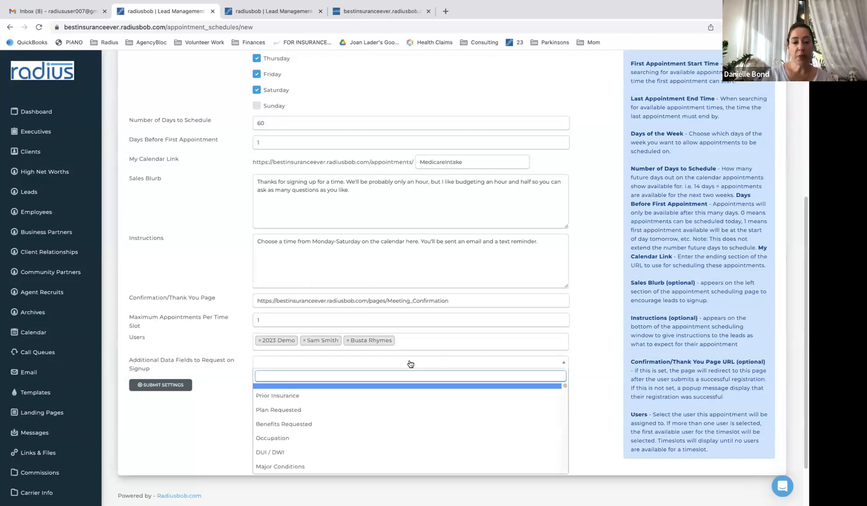
{"action": "left_click", "coordinate": [385, 396]}
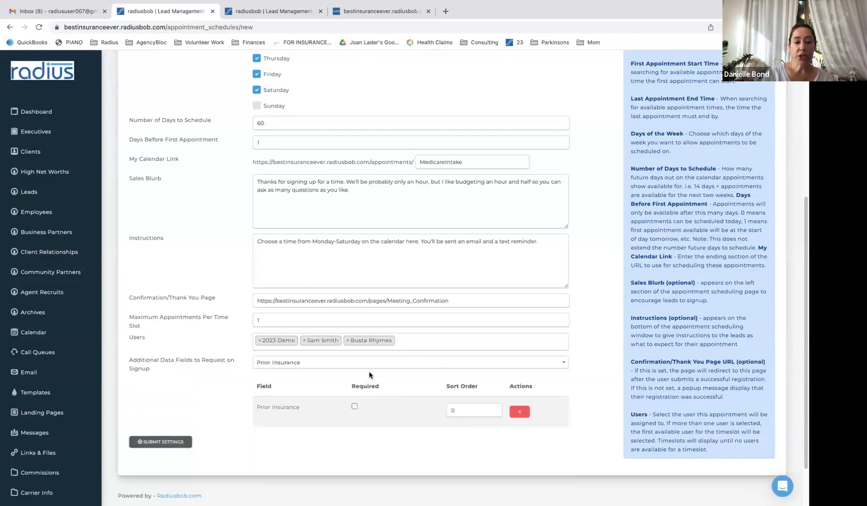
{"action": "left_click", "coordinate": [394, 362]}
{"action": "left_click", "coordinate": [379, 417]}
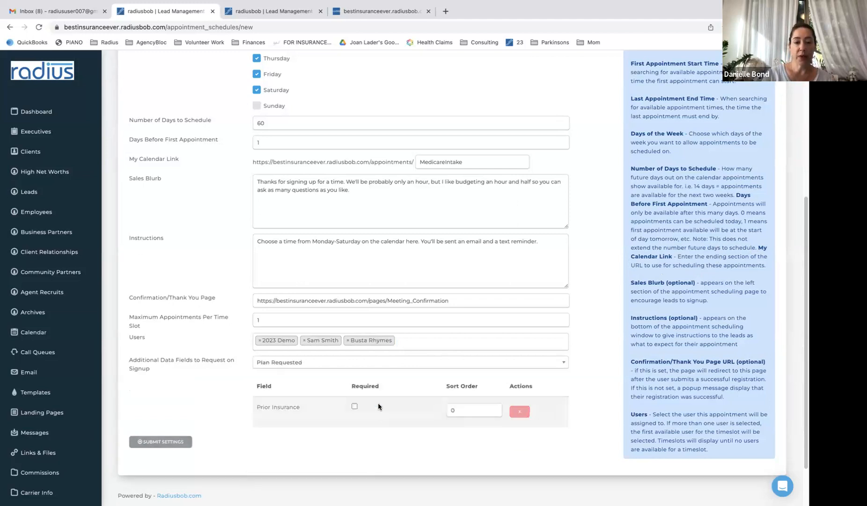
{"action": "left_click", "coordinate": [388, 364]}
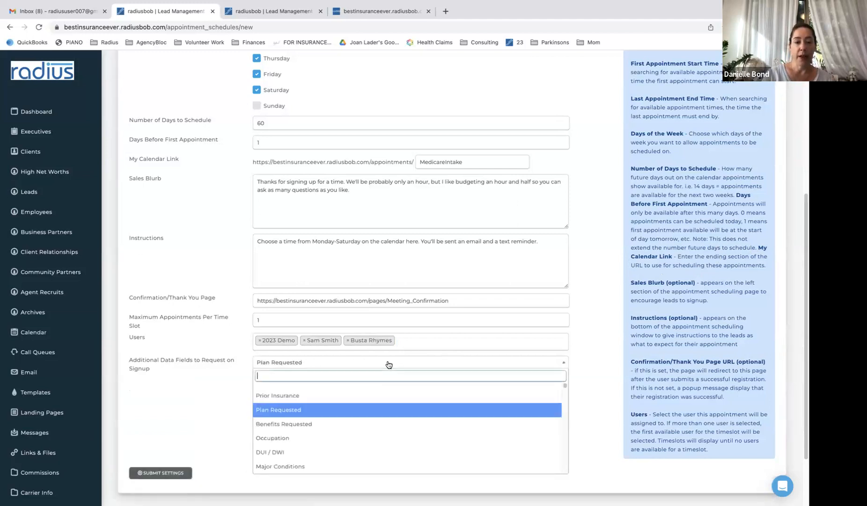
{"action": "left_click", "coordinate": [365, 425]}
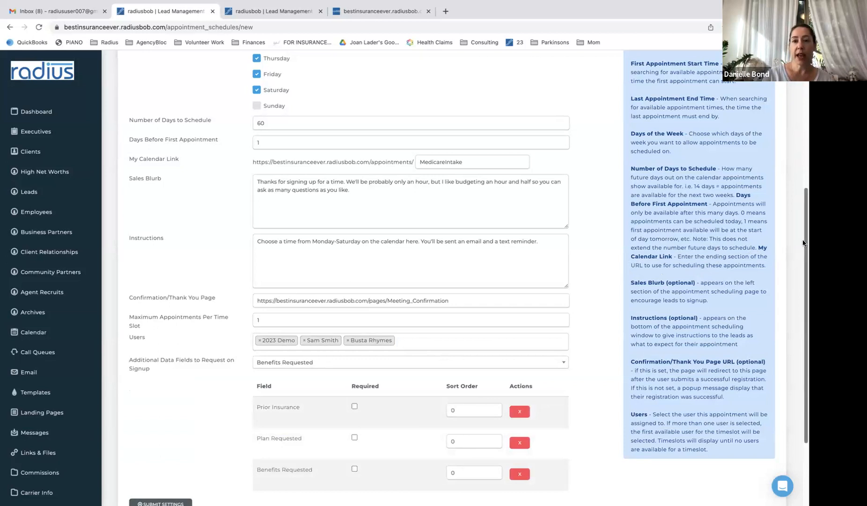
Set sort orders: Benefits Requested 1, Prior Insurance 2, Plan Requested 3
{"action": "scroll", "coordinate": [803, 262], "scroll_direction": "down", "scroll_amount": 3}
{"action": "scroll", "coordinate": [803, 305], "scroll_direction": "down", "scroll_amount": 1}
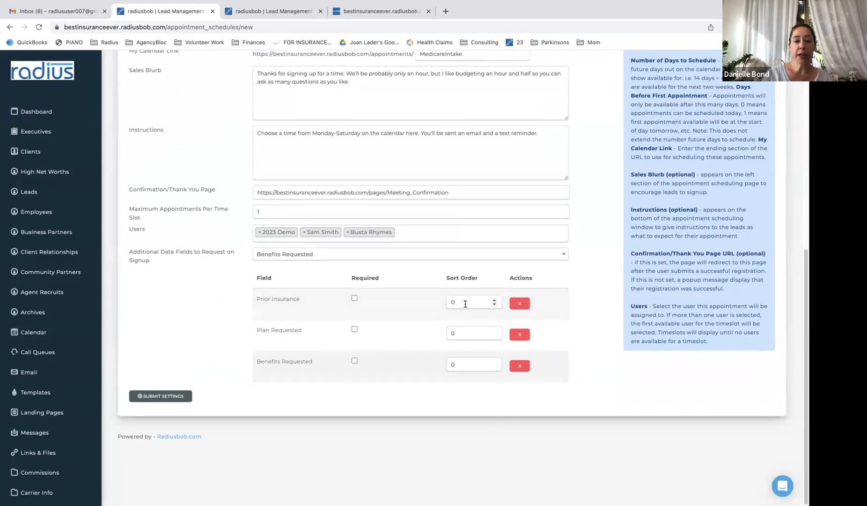
{"action": "left_click", "coordinate": [460, 362]}
{"action": "key", "text": "BackSpace"}
{"action": "type", "text": "1"}
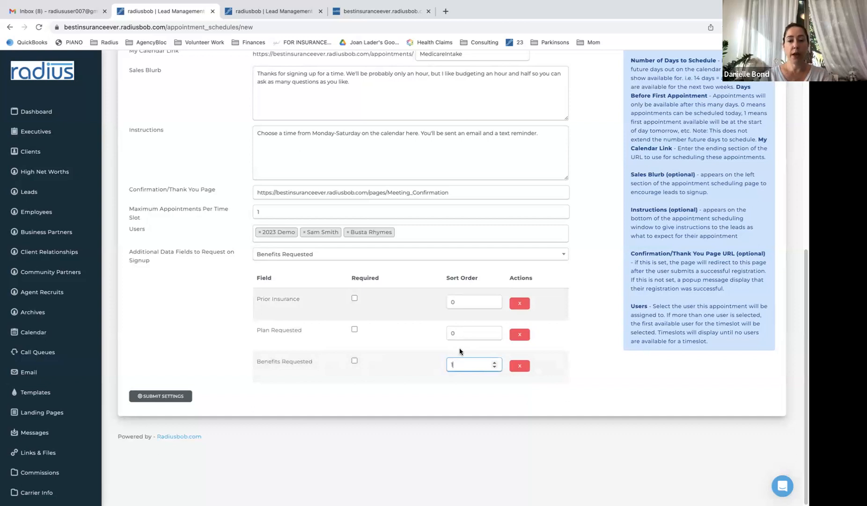
{"action": "left_click", "coordinate": [461, 304]}
{"action": "type", "text": "2"}
{"action": "left_click", "coordinate": [461, 333]}
{"action": "key", "text": "BackSpace"}
{"action": "type", "text": "3"}
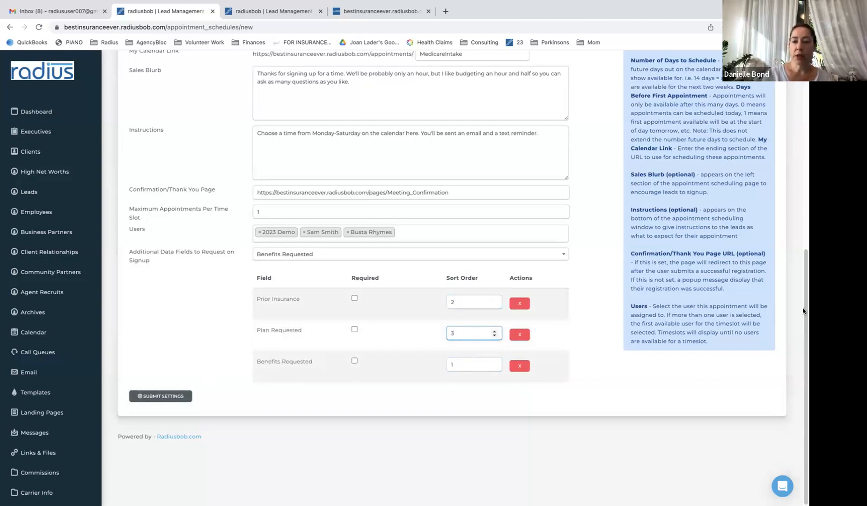
Submit the settings, change the taken link to MedicareIntake2023, and resubmit
{"action": "scroll", "coordinate": [803, 192], "scroll_direction": "up", "scroll_amount": 1}
{"action": "scroll", "coordinate": [803, 189], "scroll_direction": "up", "scroll_amount": 10}
{"action": "scroll", "coordinate": [803, 257], "scroll_direction": "down", "scroll_amount": 6}
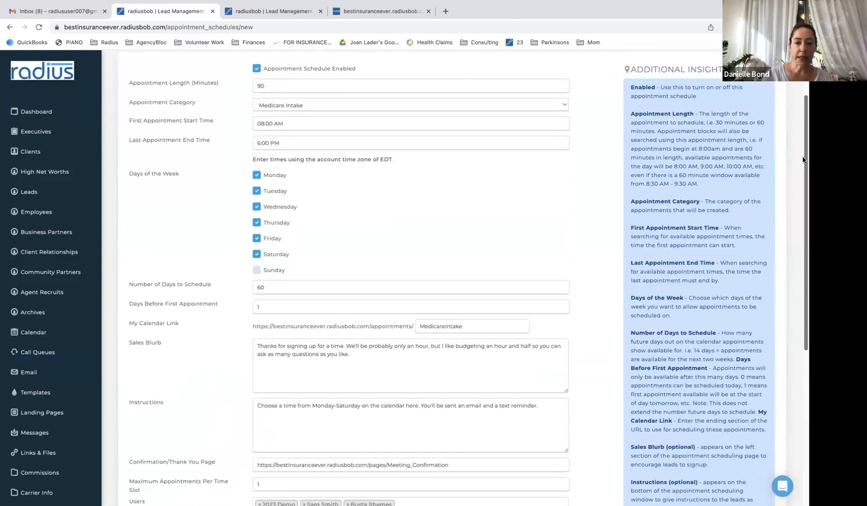
{"action": "scroll", "coordinate": [803, 257], "scroll_direction": "down", "scroll_amount": 5}
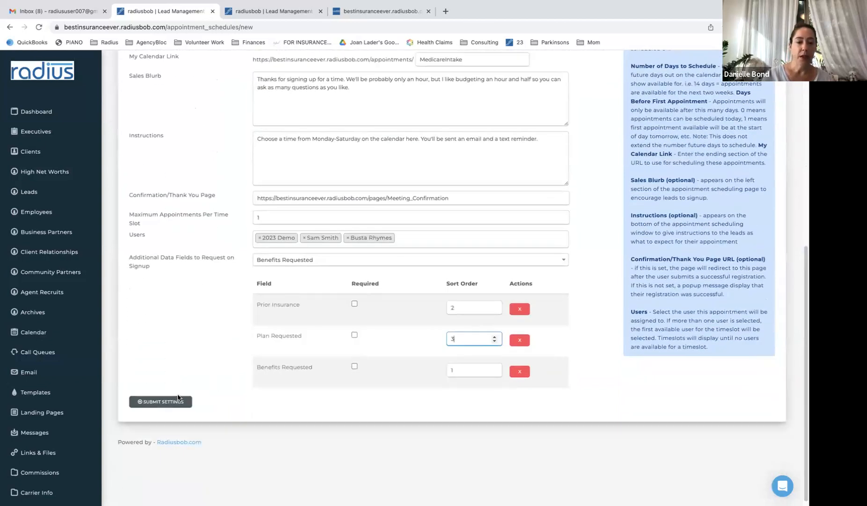
{"action": "left_click", "coordinate": [180, 401]}
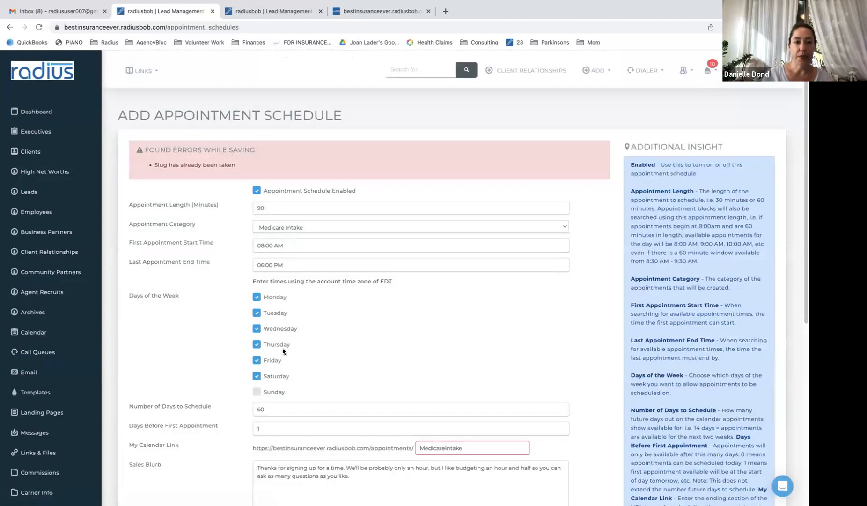
{"action": "left_click", "coordinate": [474, 447]}
{"action": "type", "text": "2023"}
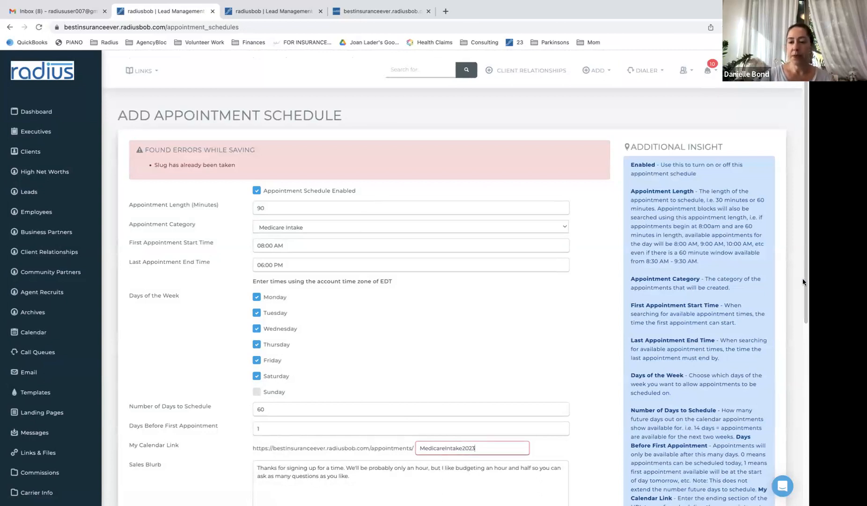
{"action": "scroll", "coordinate": [798, 330], "scroll_direction": "down", "scroll_amount": 6}
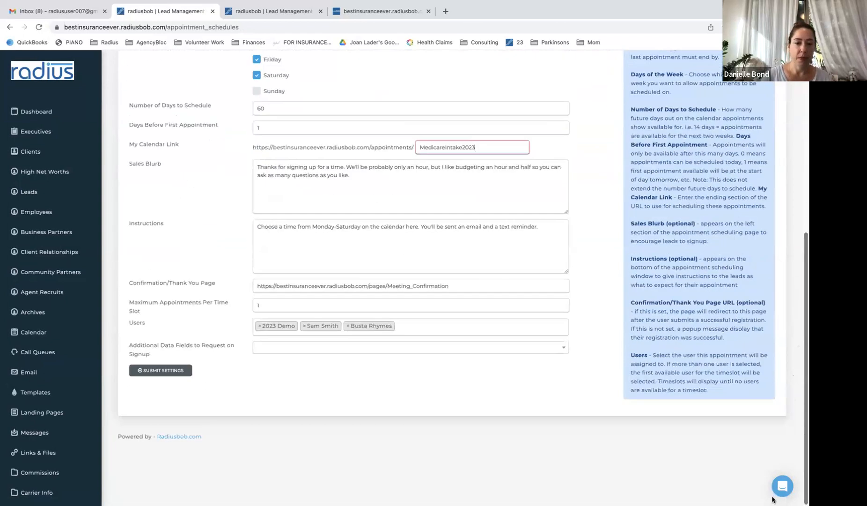
{"action": "left_click", "coordinate": [180, 370]}
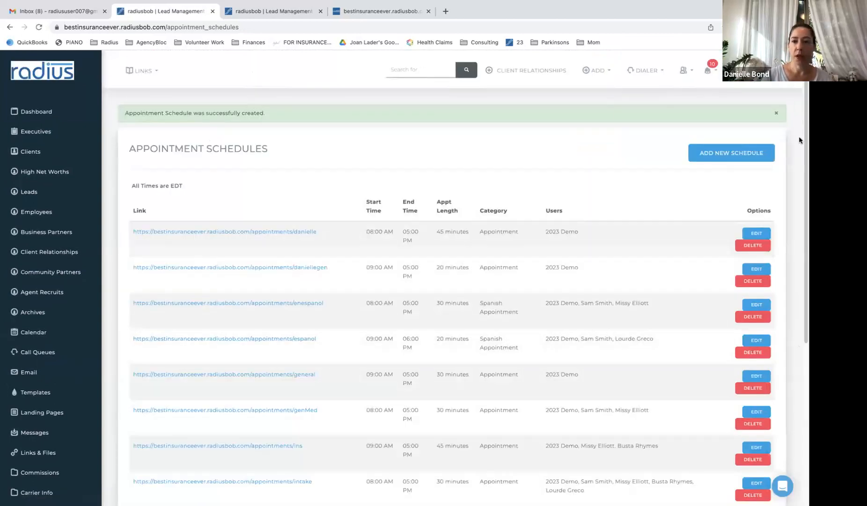
{"action": "scroll", "coordinate": [804, 127], "scroll_direction": "down", "scroll_amount": 5}
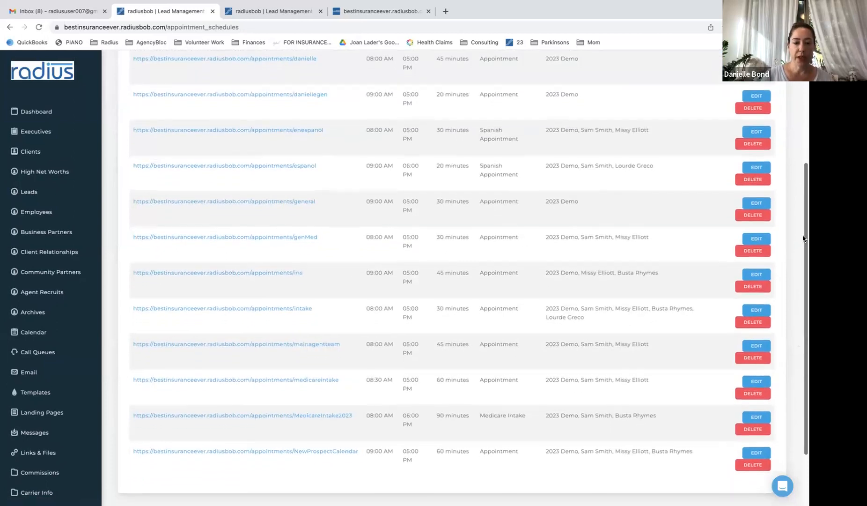
Open the MedicareIntake2023 booking page and choose the 11:00 AM slot on 08/03/2023
{"action": "left_click", "coordinate": [332, 415]}
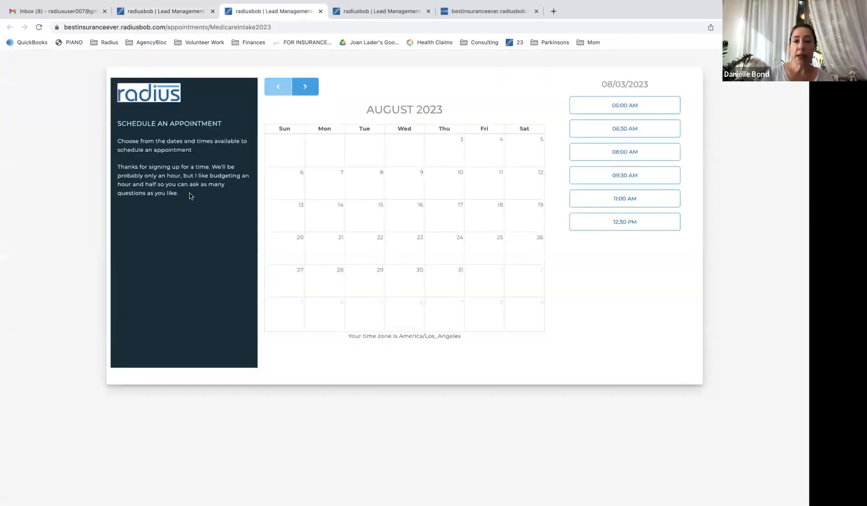
{"action": "left_click_drag", "start_coordinate": [181, 195], "coordinate": [114, 168]}
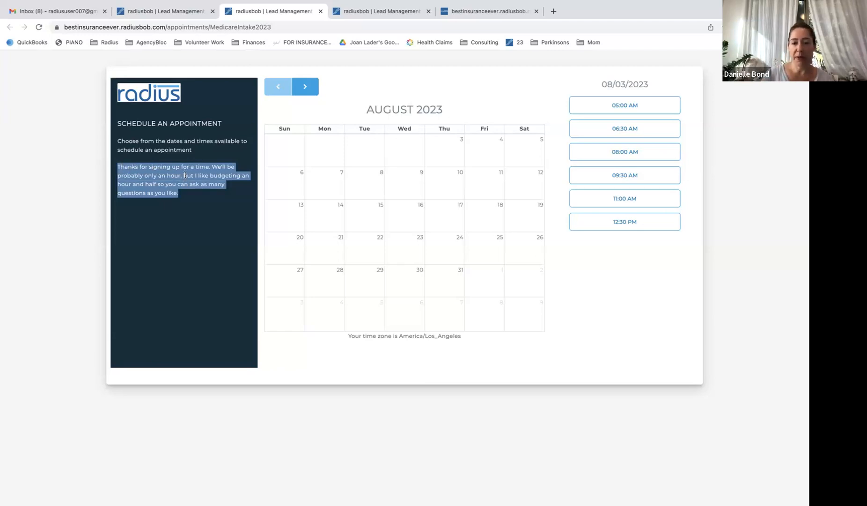
{"action": "left_click_drag", "start_coordinate": [462, 336], "coordinate": [350, 336]}
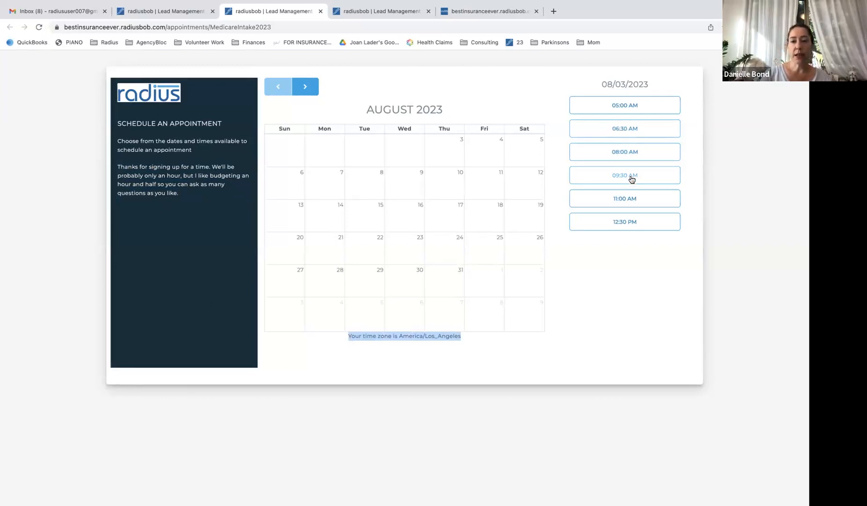
{"action": "left_click", "coordinate": [633, 199]}
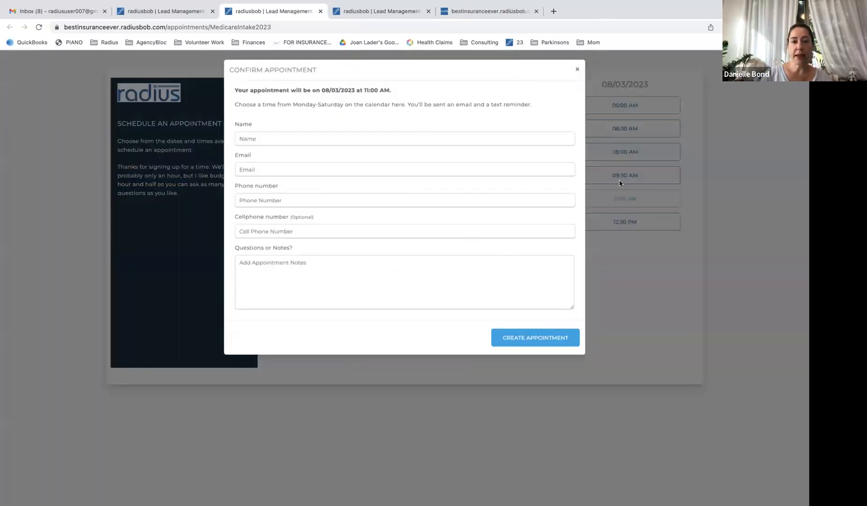
Enter the booker's name, email and phone, note 'what do i bring?', and create the appointment
{"action": "left_click", "coordinate": [344, 137]}
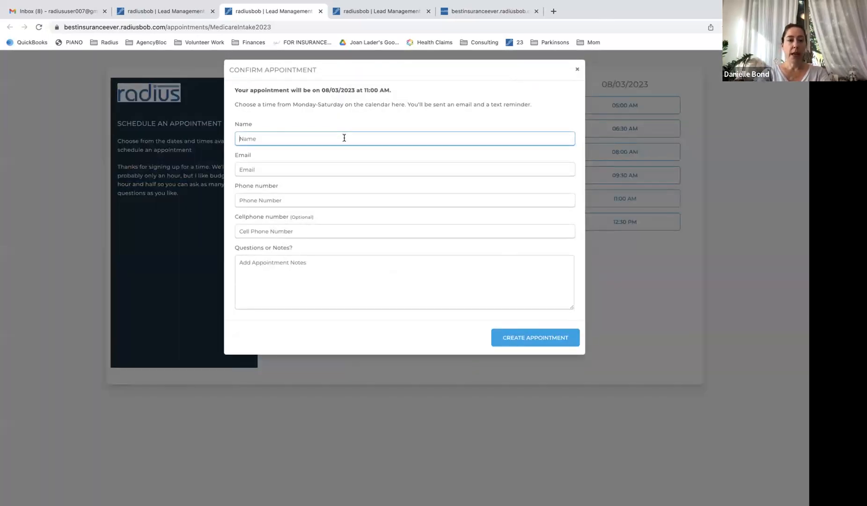
{"action": "type", "text": "Danielle Tester"}
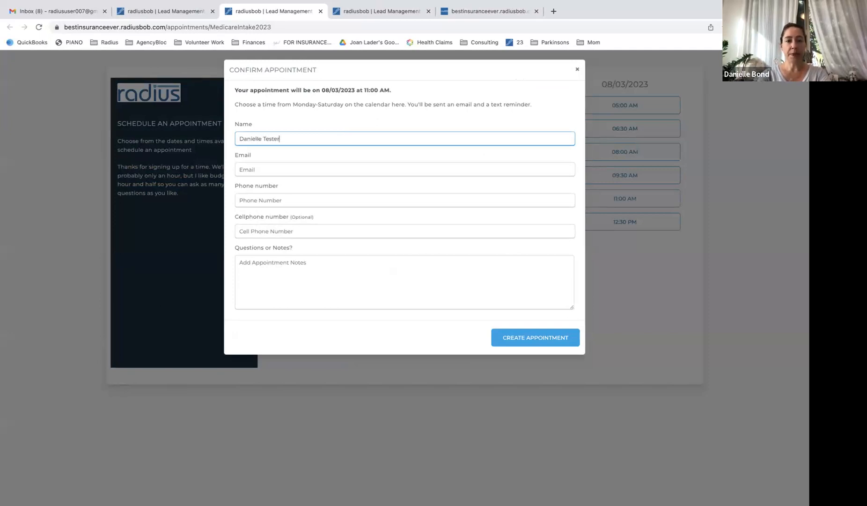
{"action": "key", "text": "Tab"}
{"action": "type", "text": "test@email.com"}
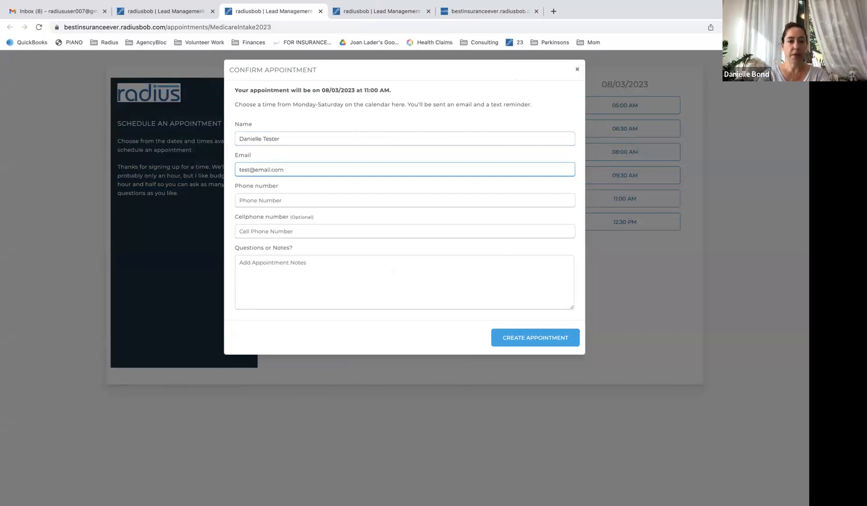
{"action": "key", "text": "Tab"}
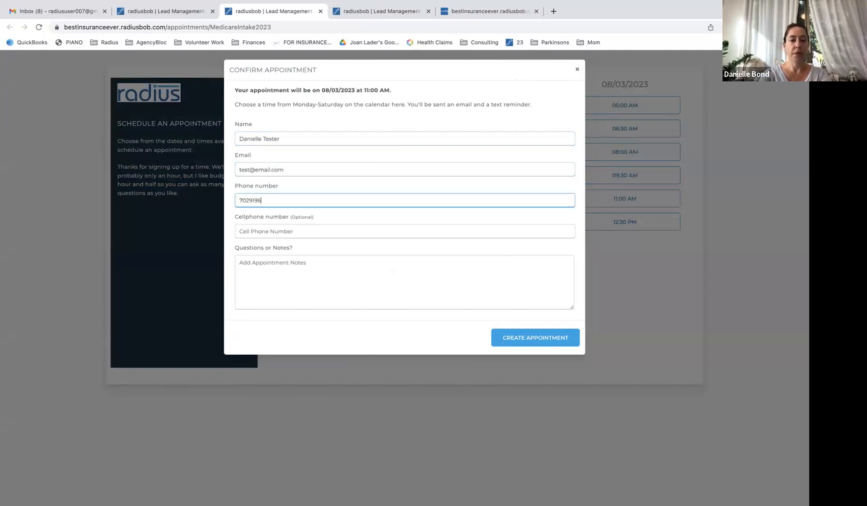
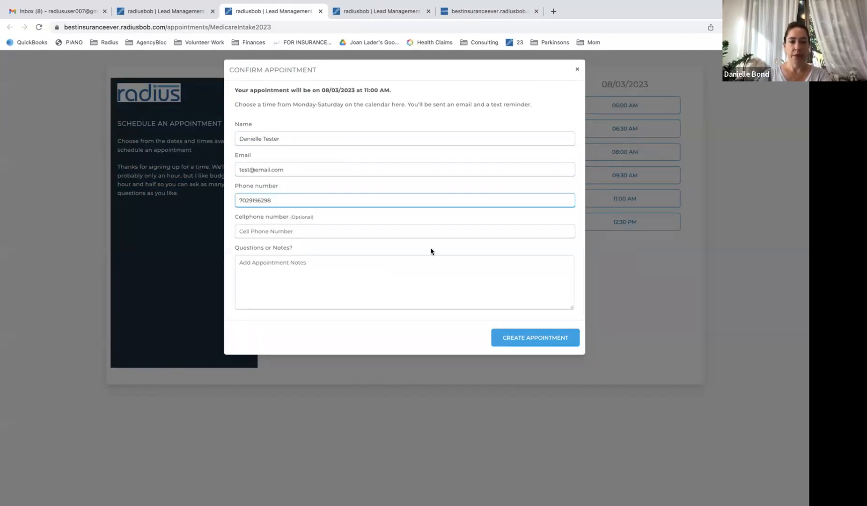
{"action": "left_click", "coordinate": [479, 278]}
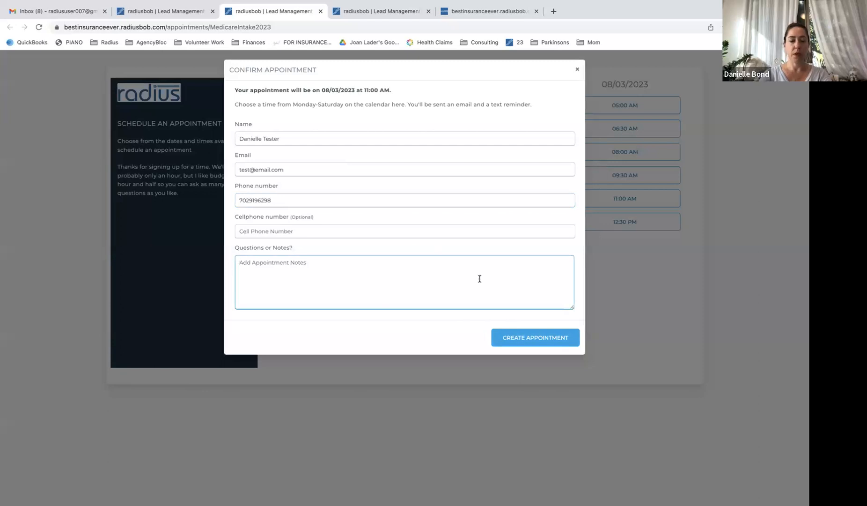
{"action": "type", "text": "what"}
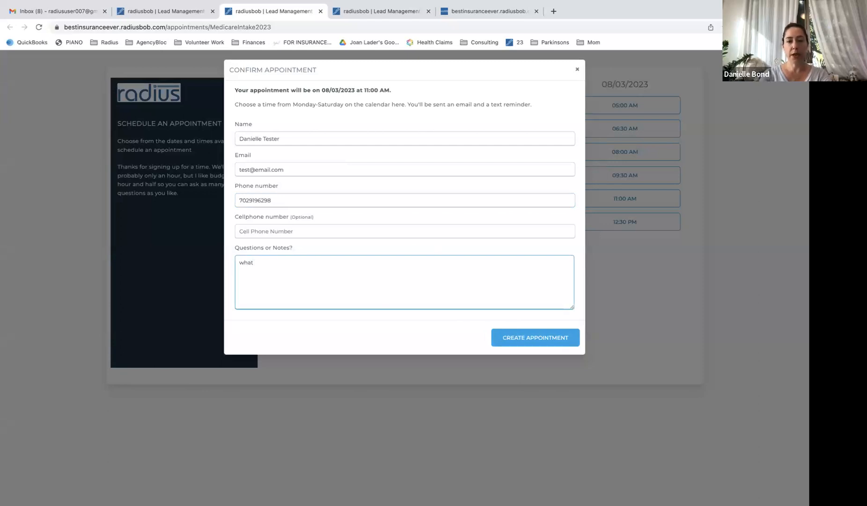
{"action": "type", "text": " do i bring?"}
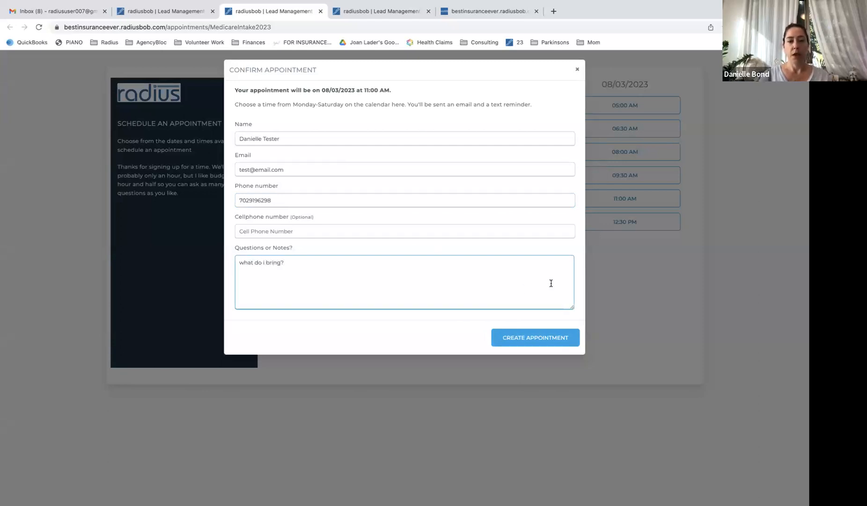
{"action": "left_click", "coordinate": [532, 338]}
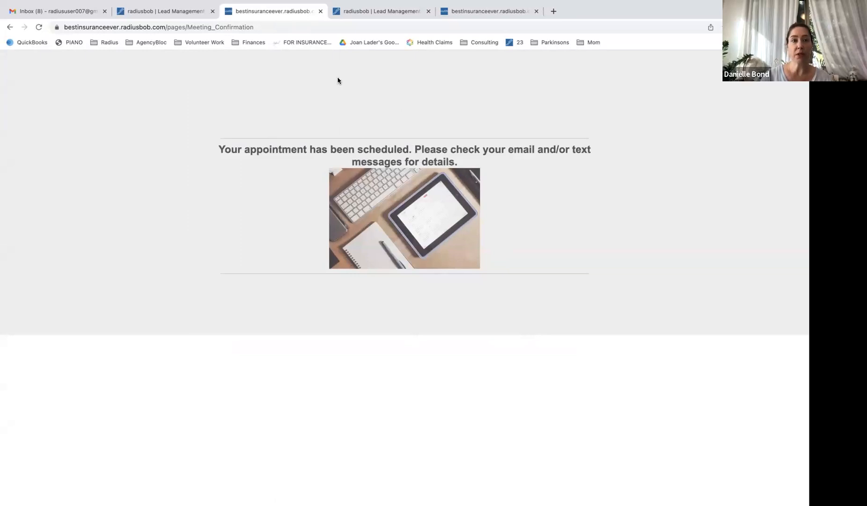
Open the new test lead from the Leads list and find its Medicare Intake appointment note
{"action": "mouse_move", "coordinate": [171, 5]}
{"action": "left_click", "coordinate": [176, 32]}
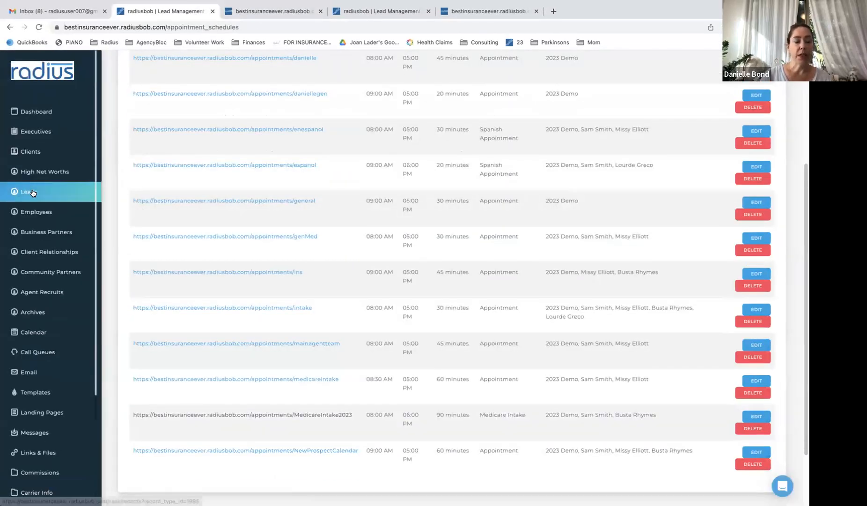
{"action": "left_click", "coordinate": [35, 192]}
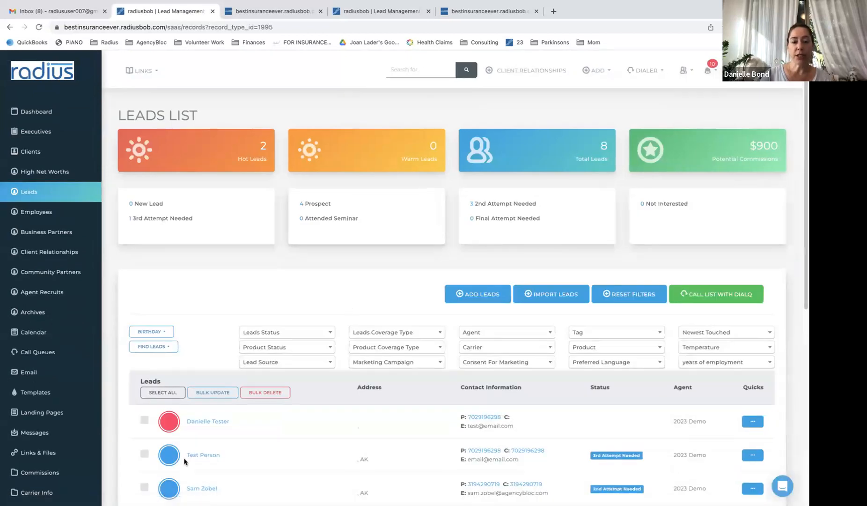
{"action": "left_click", "coordinate": [218, 422]}
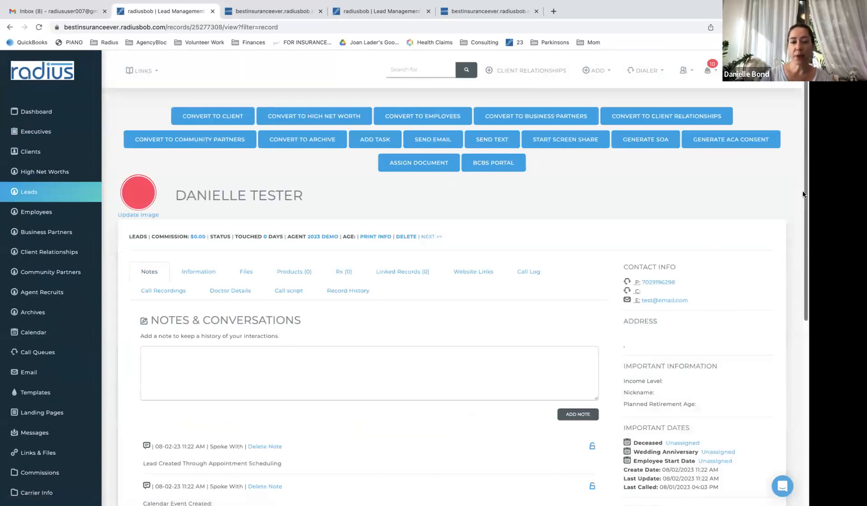
{"action": "scroll", "coordinate": [401, 326], "scroll_direction": "down", "scroll_amount": 3}
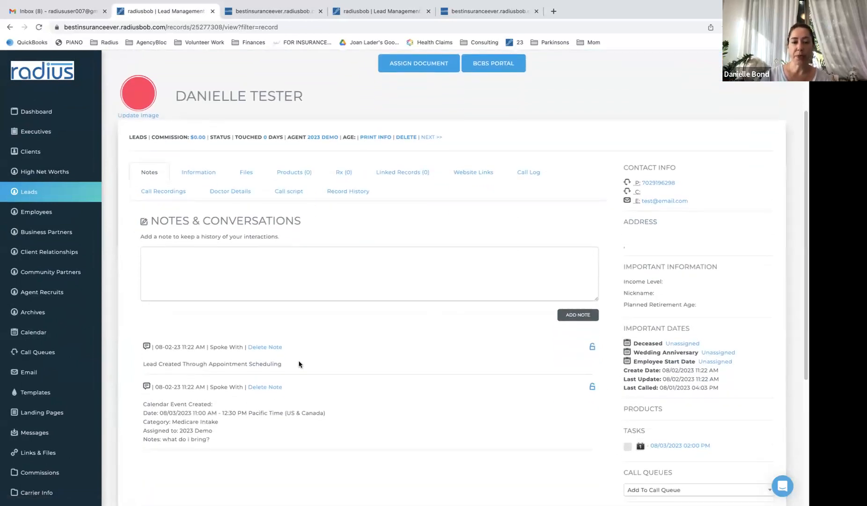
{"action": "left_click_drag", "start_coordinate": [299, 365], "coordinate": [162, 339]}
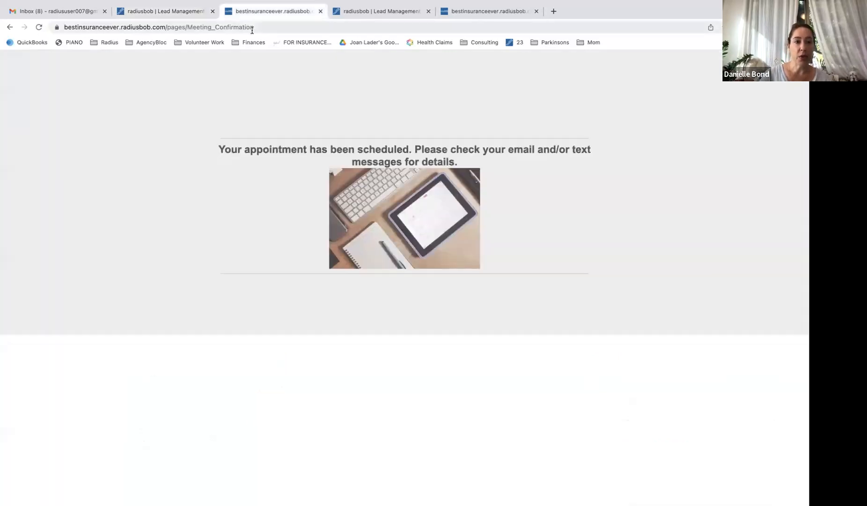
Reload the appointment confirmation page and check the lead and landing page tabs
{"action": "left_click", "coordinate": [251, 28]}
{"action": "key", "text": "Right"}
{"action": "key", "text": "Return"}
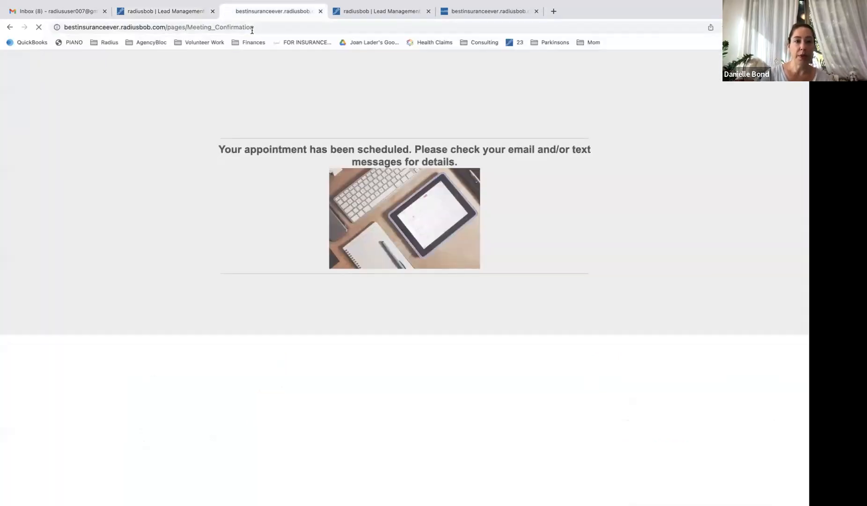
{"action": "left_click", "coordinate": [188, 11]}
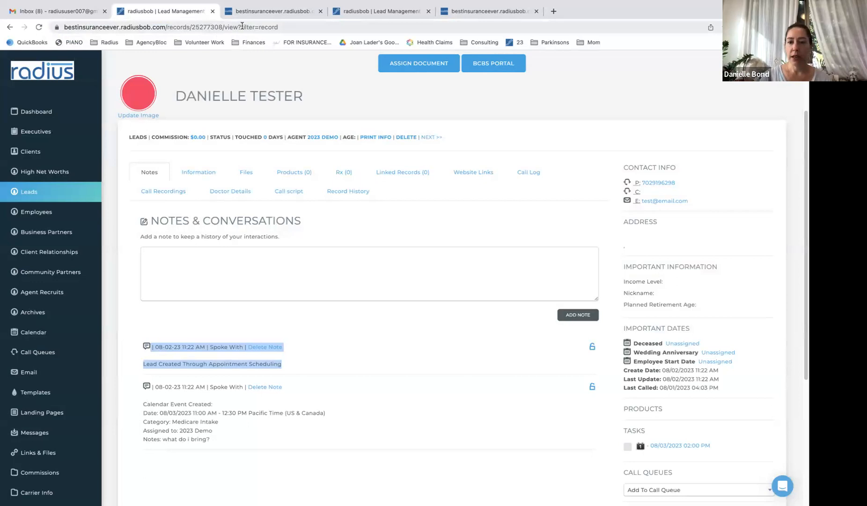
{"action": "left_click", "coordinate": [252, 12]}
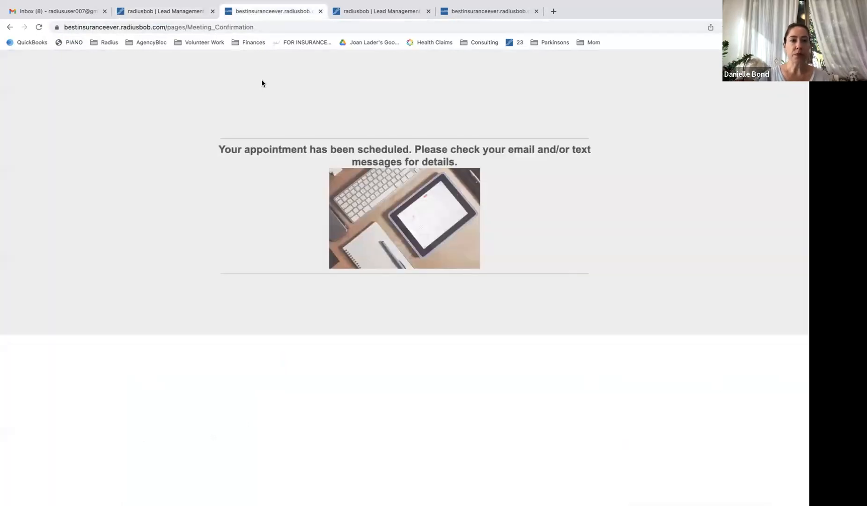
{"action": "left_click", "coordinate": [349, 11]}
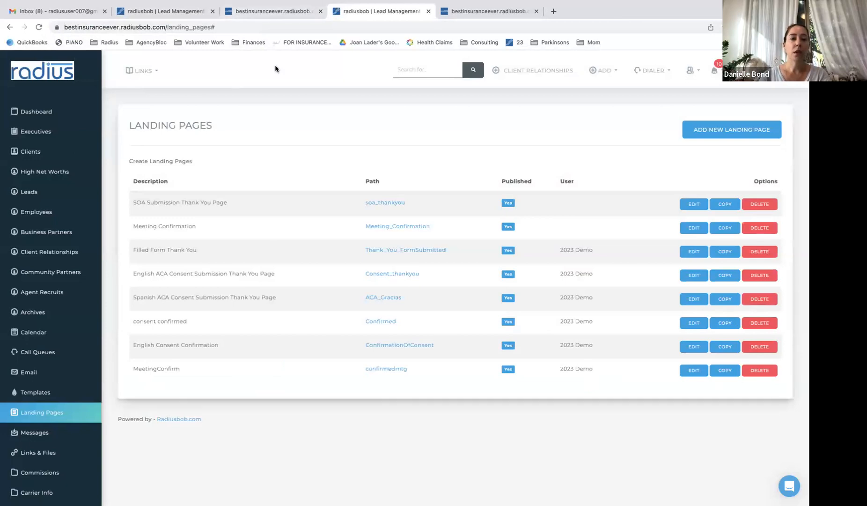
{"action": "left_click", "coordinate": [265, 14]}
Change the confirmation page address to /pages/MedicareIntake2023 and load it
{"action": "left_click", "coordinate": [262, 26]}
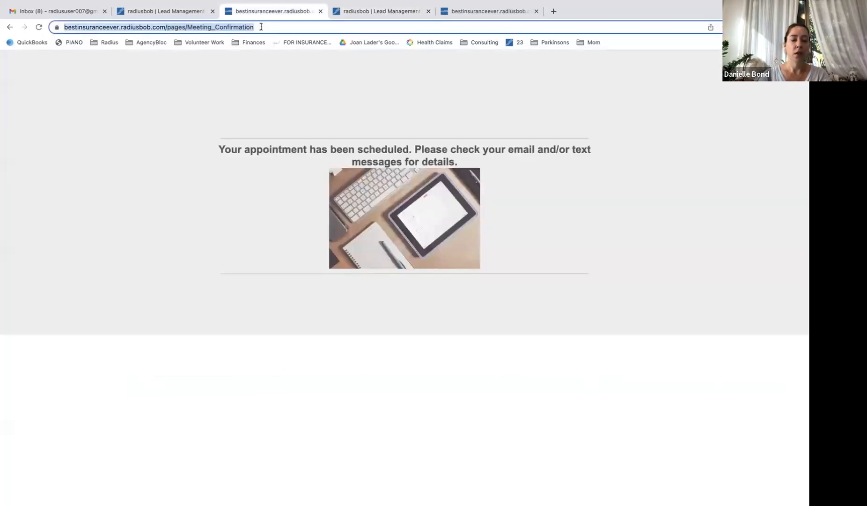
{"action": "left_click", "coordinate": [245, 28]}
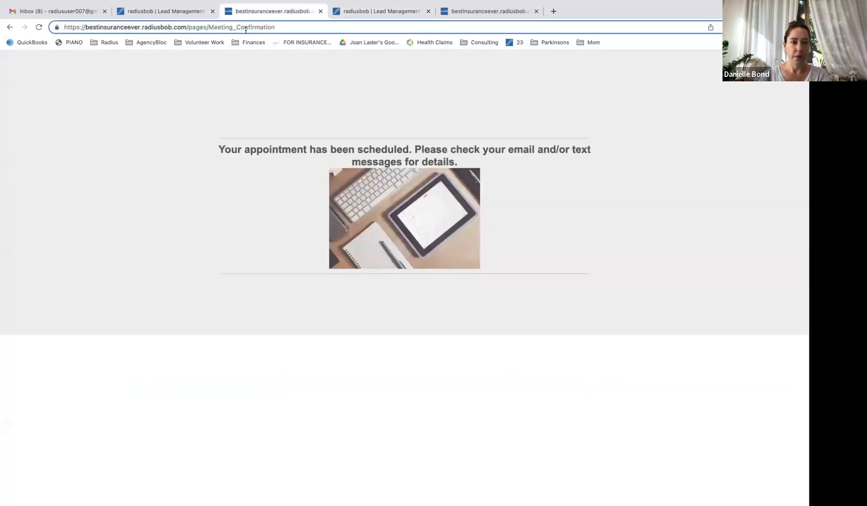
{"action": "left_click_drag", "start_coordinate": [282, 28], "coordinate": [217, 28]}
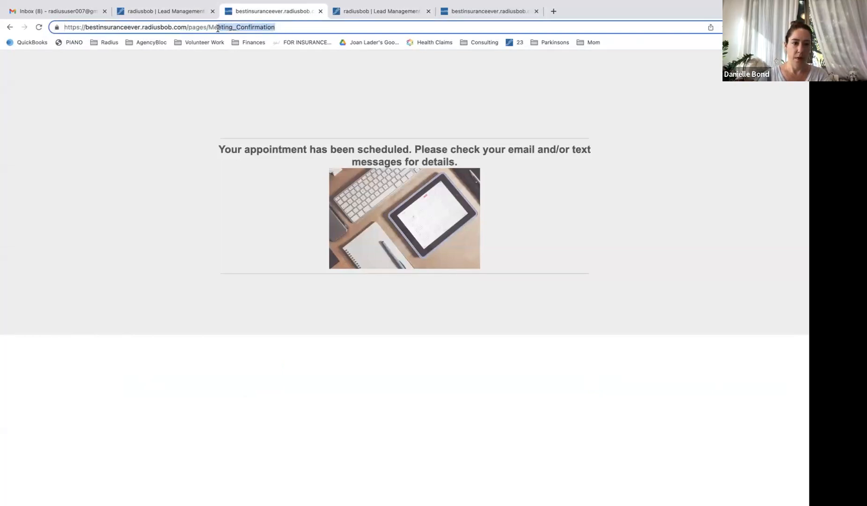
{"action": "type", "text": "edicareIntake2023"}
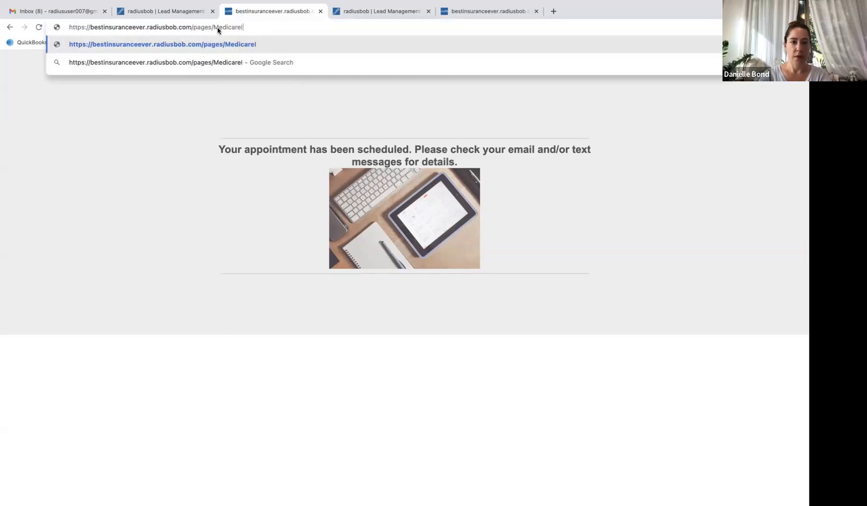
{"action": "key", "text": "Return"}
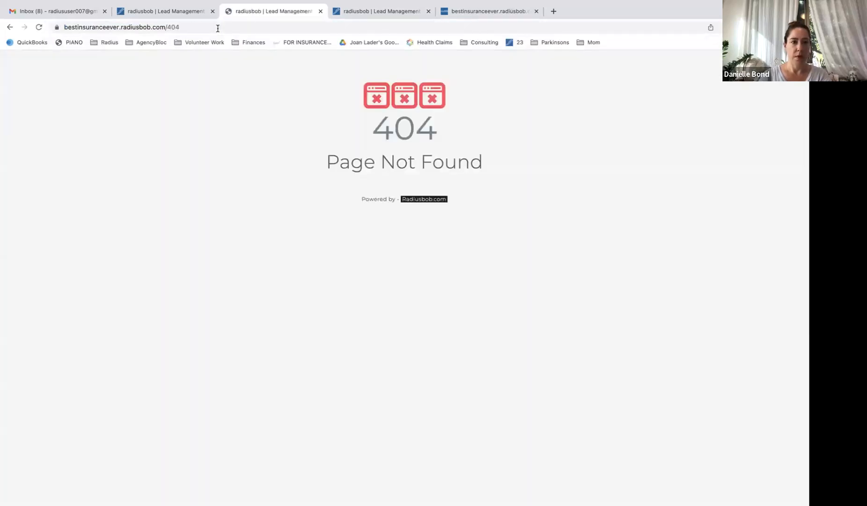
Go back from the not-found page to the filled Confirm Appointment form
{"action": "left_click", "coordinate": [188, 11]}
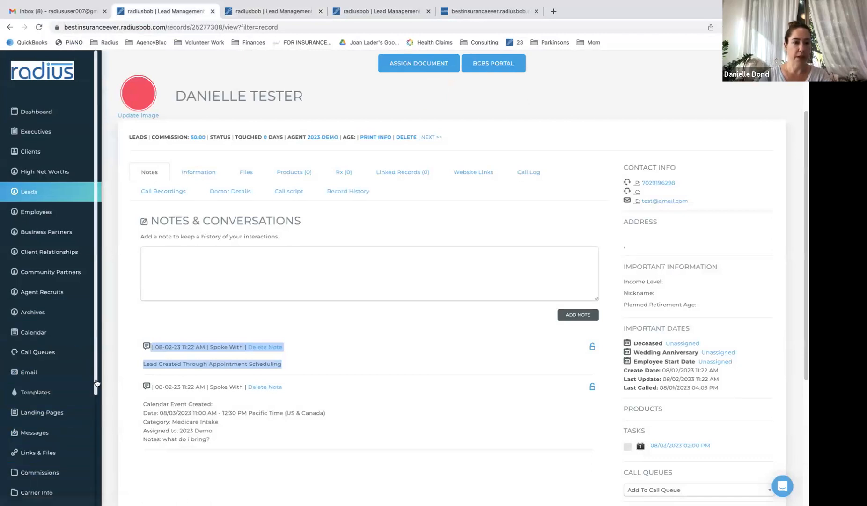
{"action": "scroll", "coordinate": [94, 382], "scroll_direction": "down", "scroll_amount": 5}
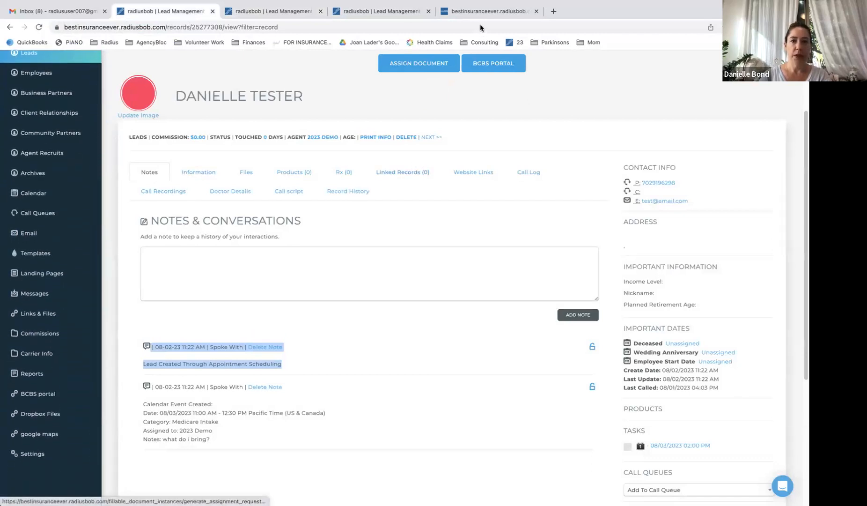
{"action": "mouse_move", "coordinate": [485, 3]}
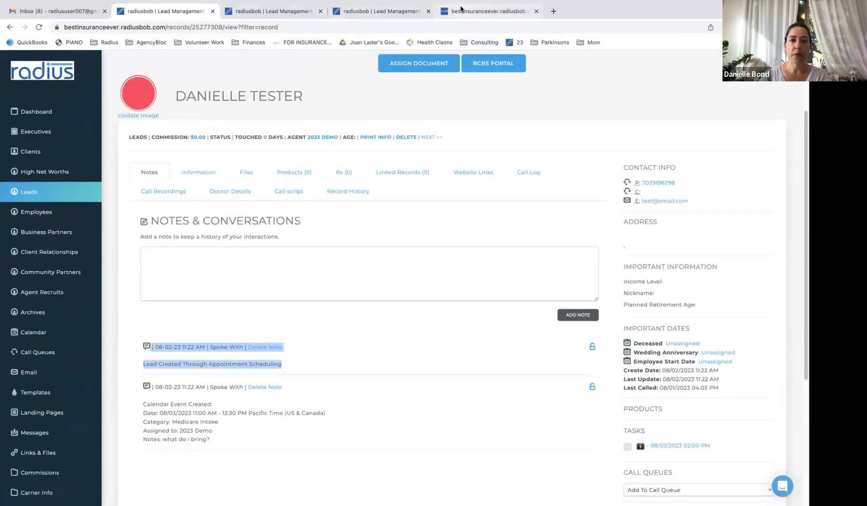
{"action": "left_click", "coordinate": [462, 8]}
{"action": "left_click", "coordinate": [401, 10]}
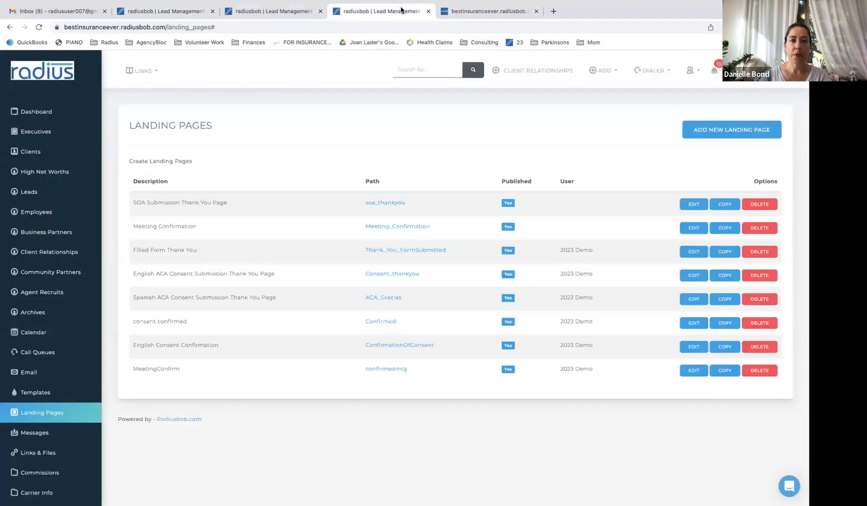
{"action": "left_click", "coordinate": [290, 20]}
{"action": "left_click", "coordinate": [10, 27]}
{"action": "left_click", "coordinate": [11, 27]}
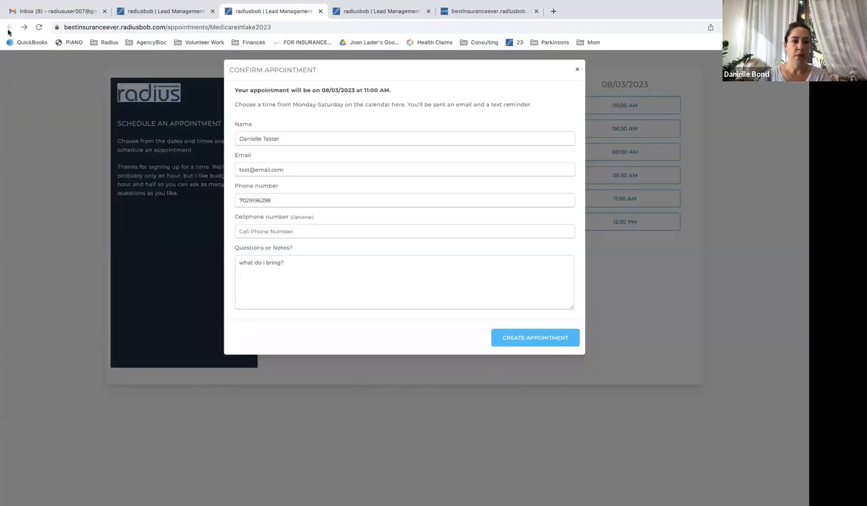
Book a Medicare Intake slot on September 6, 2023 at 08:00 AM with the note '2nd appointment'
{"action": "left_click", "coordinate": [577, 70]}
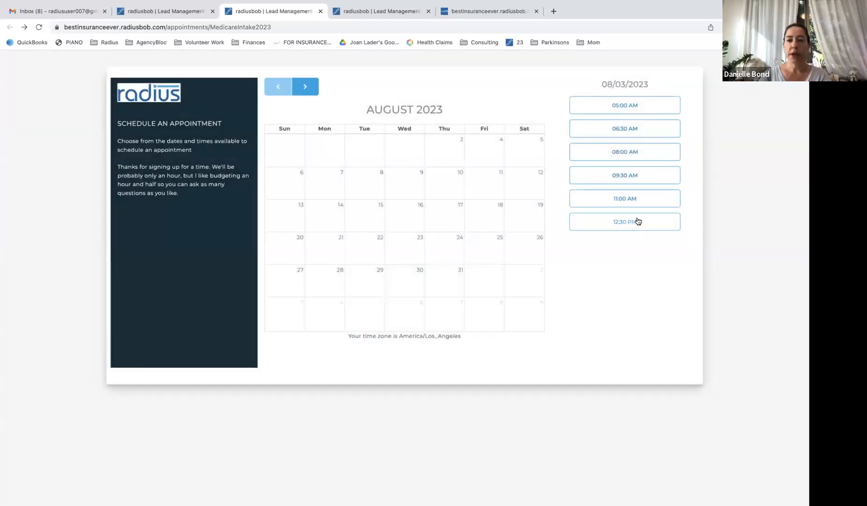
{"action": "left_click", "coordinate": [306, 88]}
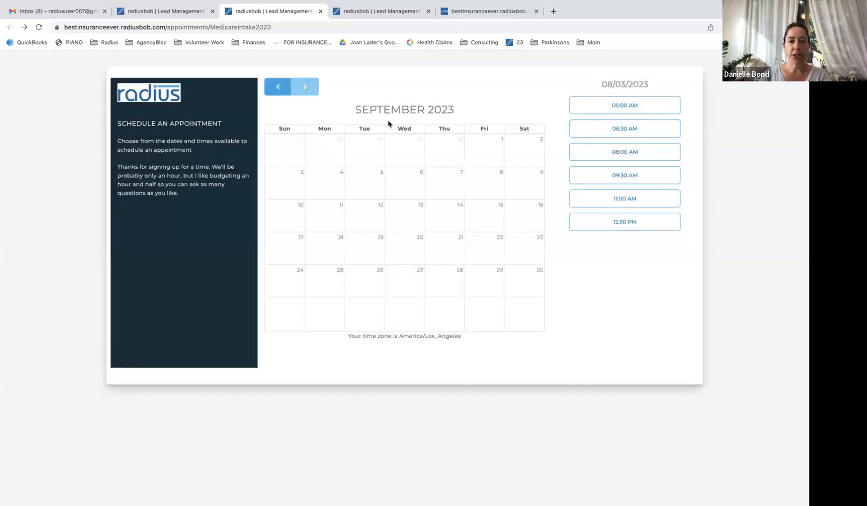
{"action": "left_click", "coordinate": [409, 177]}
{"action": "left_click", "coordinate": [646, 153]}
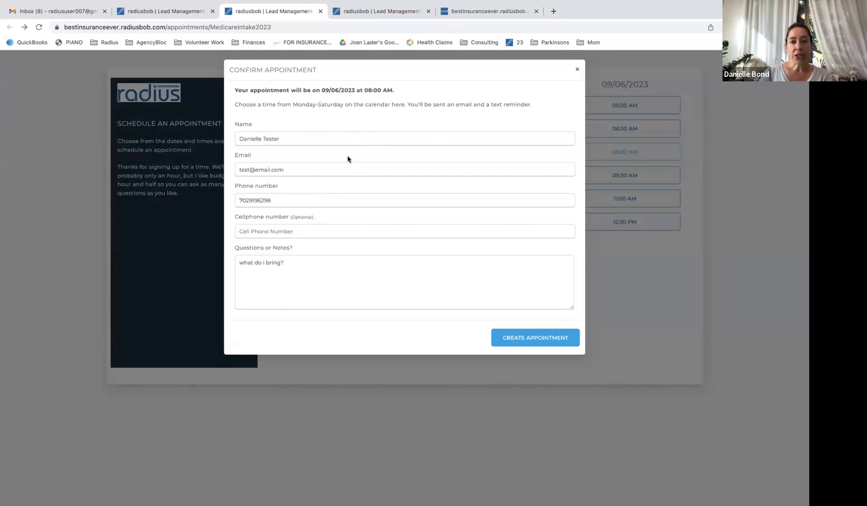
{"action": "left_click", "coordinate": [318, 138]}
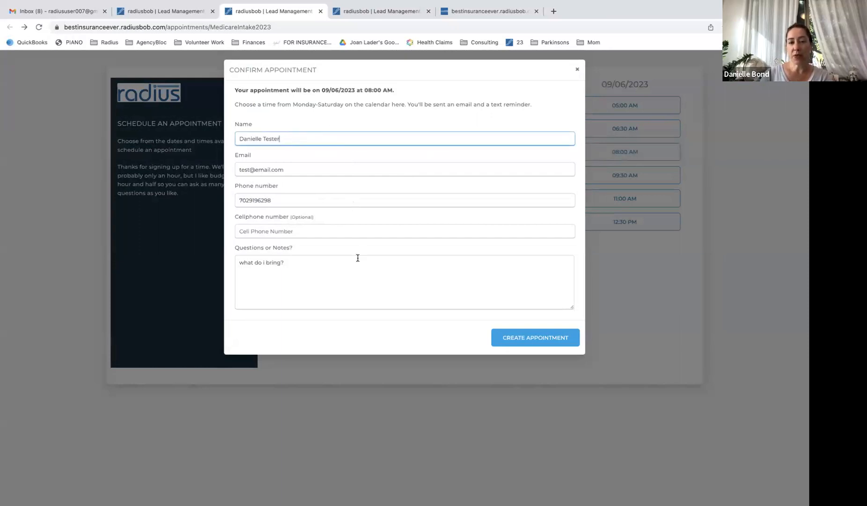
{"action": "double_click", "coordinate": [328, 292]}
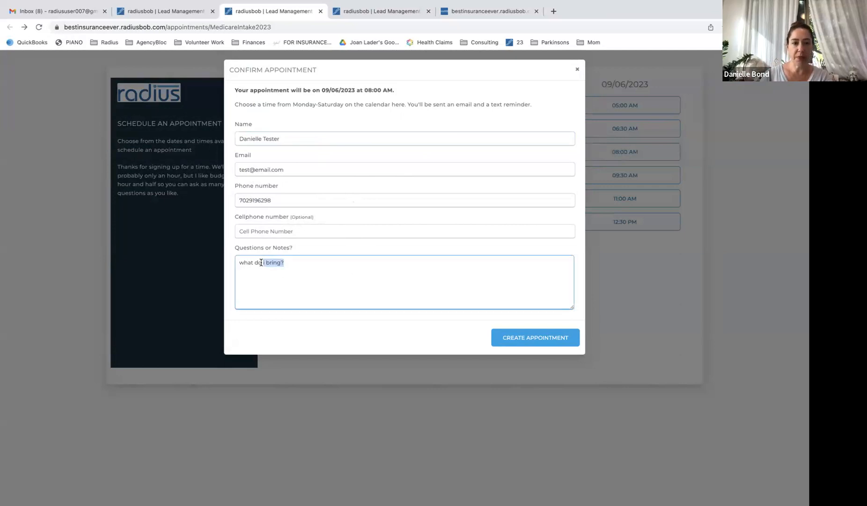
{"action": "key", "text": "BackSpace"}
{"action": "key", "text": "BackSpace"}
{"action": "key", "text": "BackSpace"}
{"action": "key", "text": "BackSpace"}
{"action": "key", "text": "BackSpace"}
{"action": "key", "text": "BackSpace"}
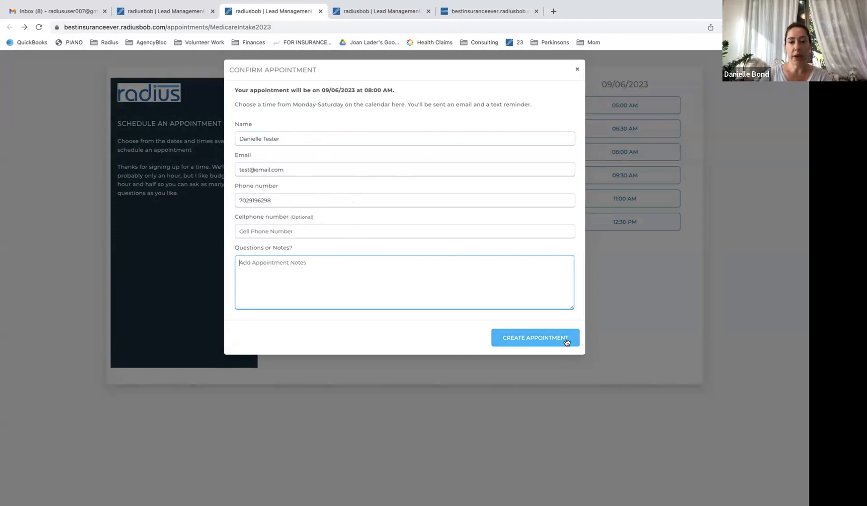
{"action": "type", "text": "2nd appointment"}
{"action": "left_click", "coordinate": [537, 342]}
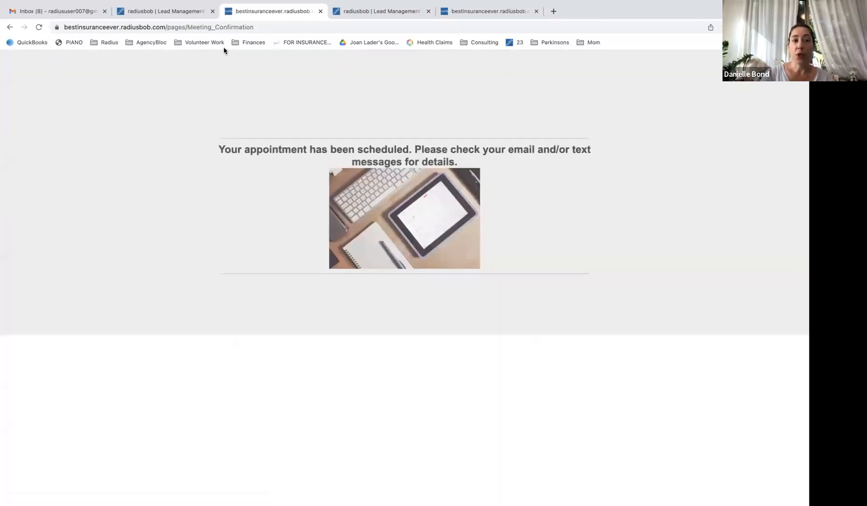
Reload the lead record and locate the new 09/06/2023 appointment task
{"action": "left_click", "coordinate": [169, 14]}
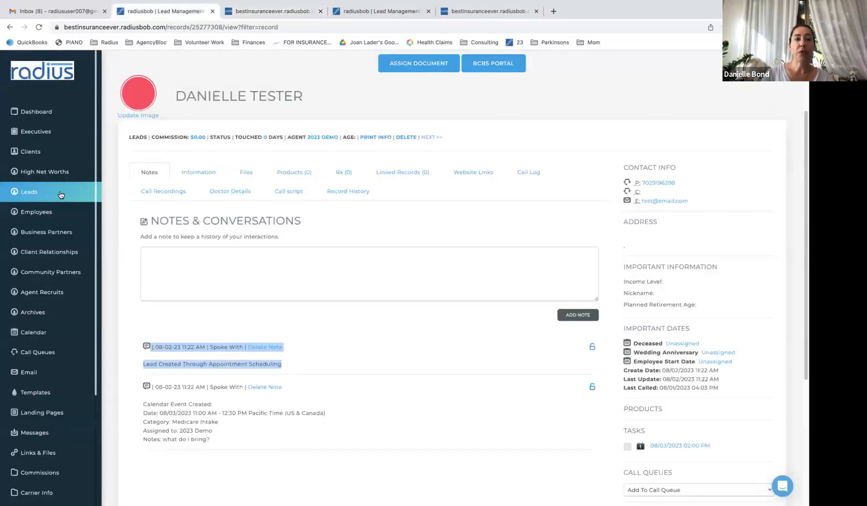
{"action": "left_click", "coordinate": [39, 27]}
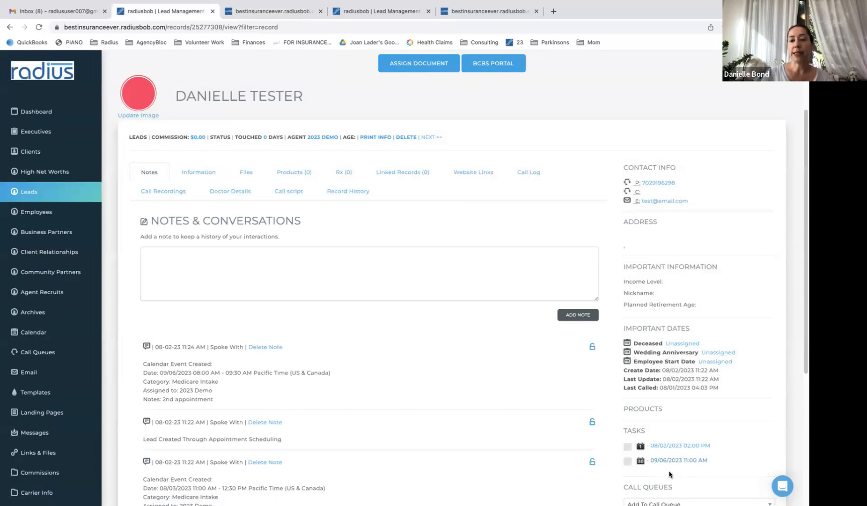
{"action": "left_click_drag", "start_coordinate": [709, 460], "coordinate": [641, 464]}
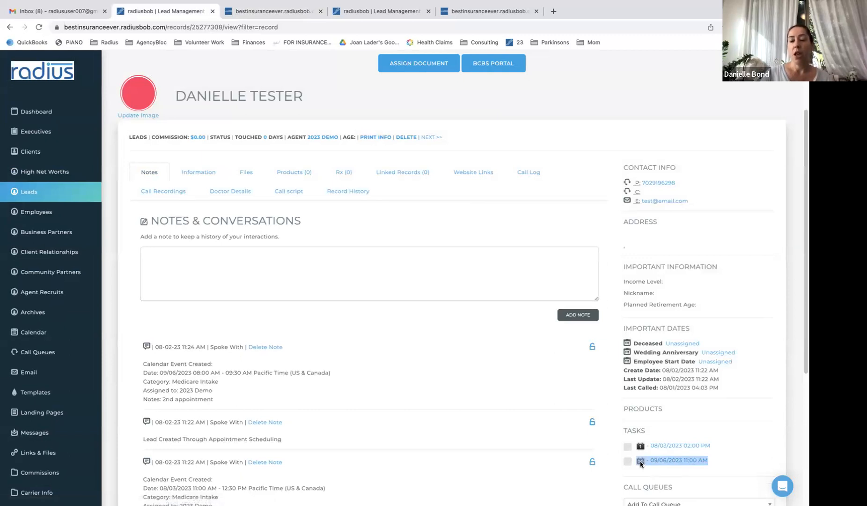
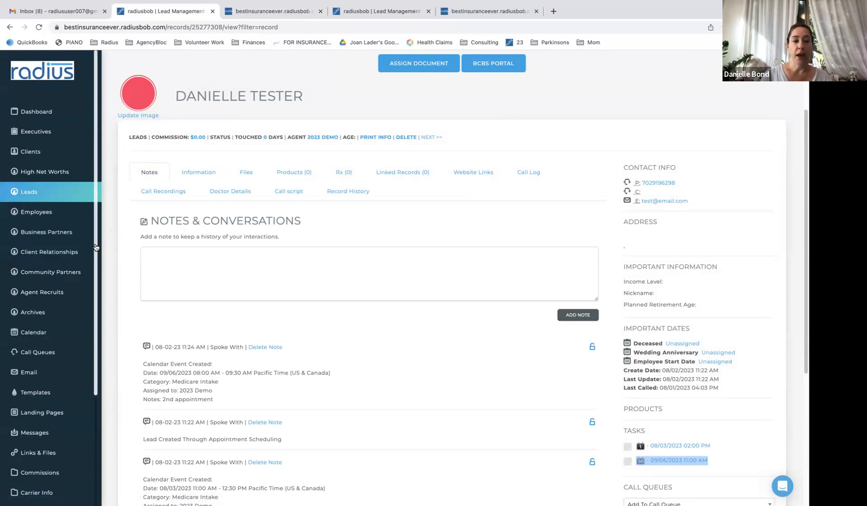
Scroll down the left sidebar and go to Settings to reach Account Settings
{"action": "left_click_drag", "start_coordinate": [96, 246], "coordinate": [118, 345]}
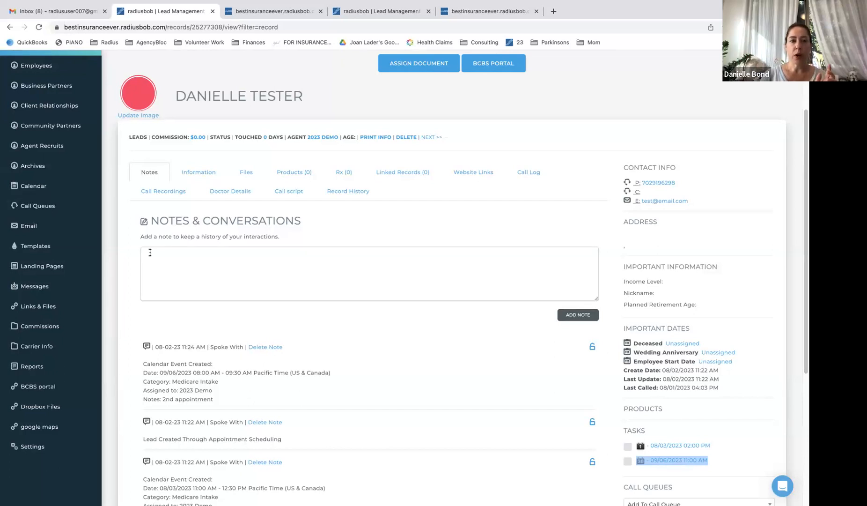
{"action": "left_click", "coordinate": [31, 446]}
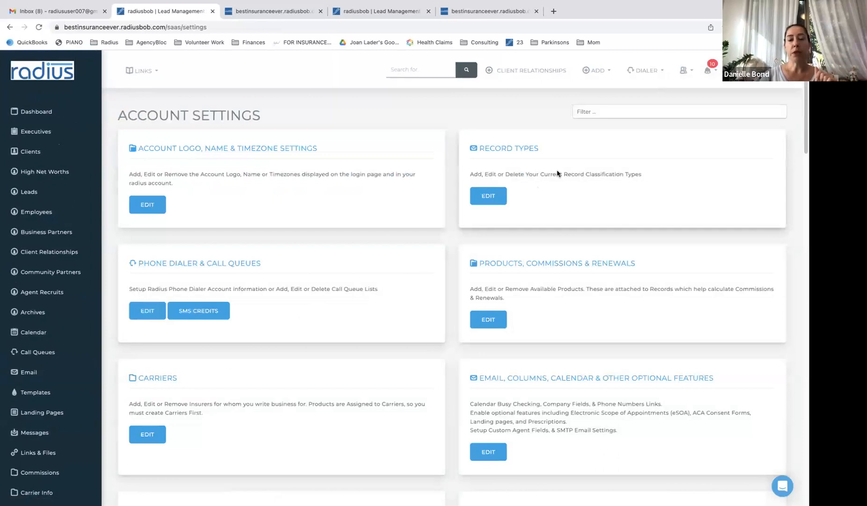
Filter settings for 'appoin' and start a new schedule under Appointment Scheduling
{"action": "left_click", "coordinate": [596, 112]}
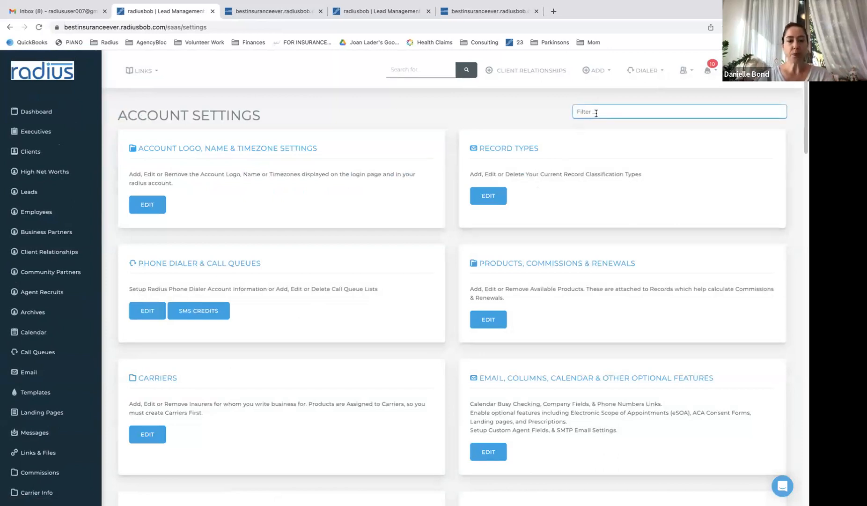
{"action": "type", "text": "appoin"}
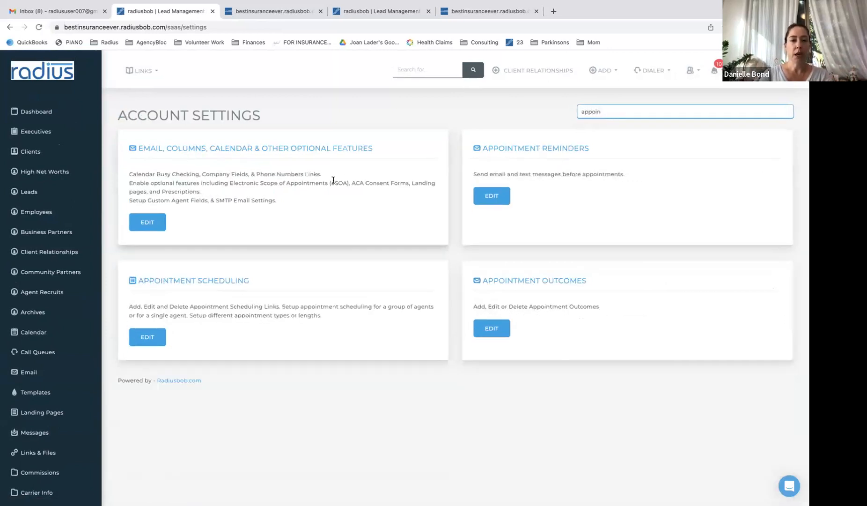
{"action": "left_click", "coordinate": [147, 337]}
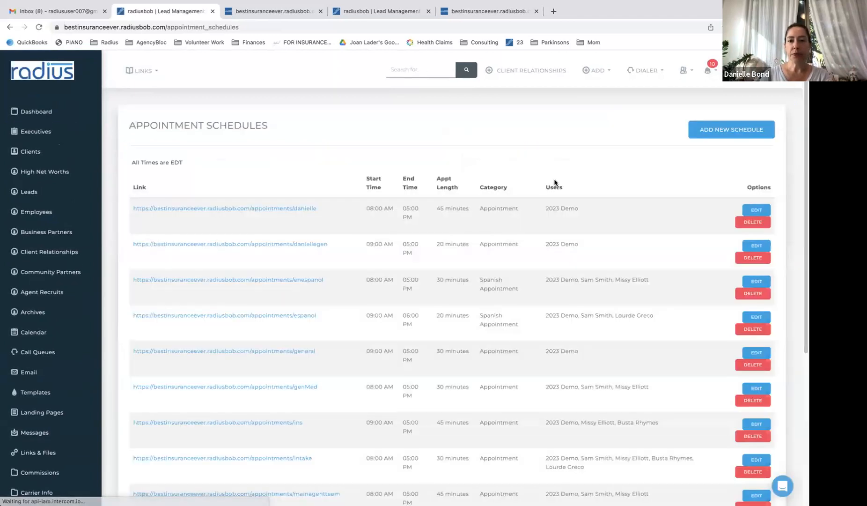
{"action": "left_click", "coordinate": [755, 130]}
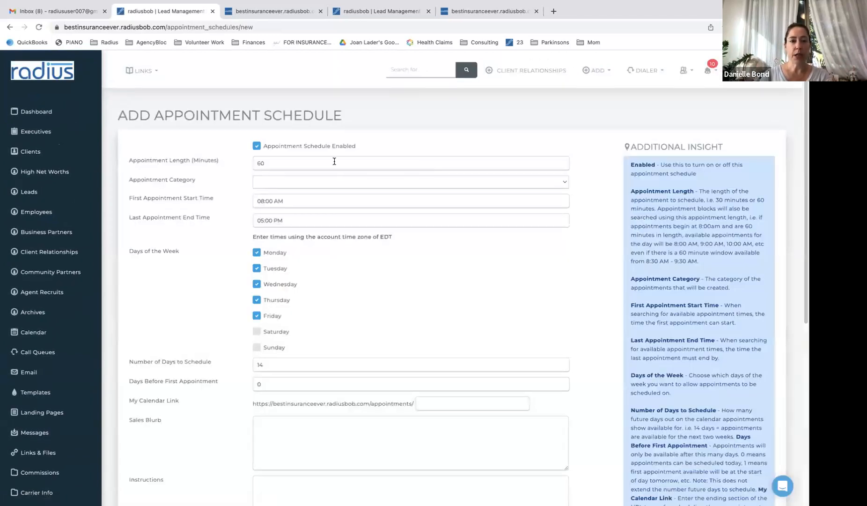
Set the appointment length to 120 minutes, category Appointment, and last slot at 10:00 AM
{"action": "left_click_drag", "start_coordinate": [333, 161], "coordinate": [249, 155]}
{"action": "type", "text": "120"}
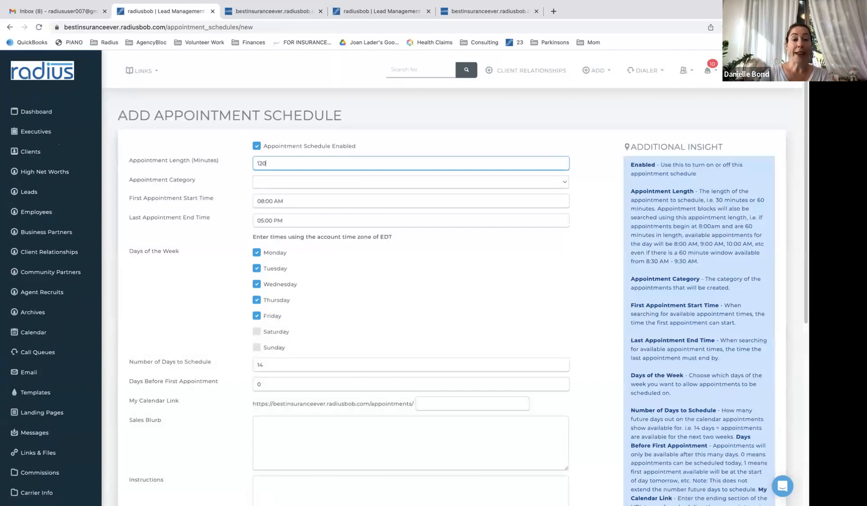
{"action": "left_click", "coordinate": [255, 182]}
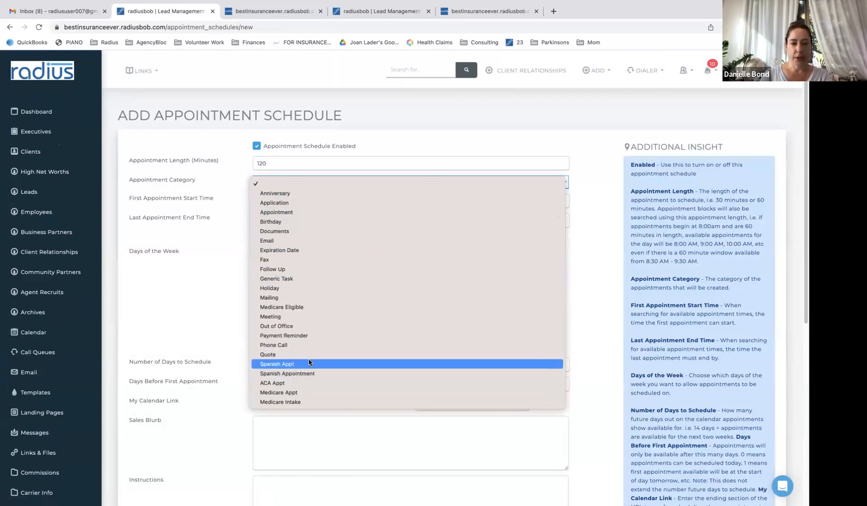
{"action": "left_click", "coordinate": [296, 212]}
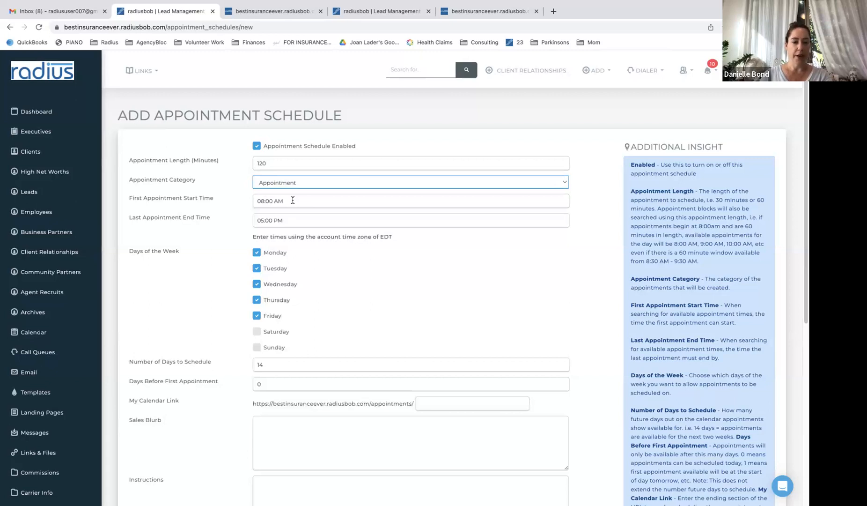
{"action": "left_click_drag", "start_coordinate": [294, 226], "coordinate": [243, 209]}
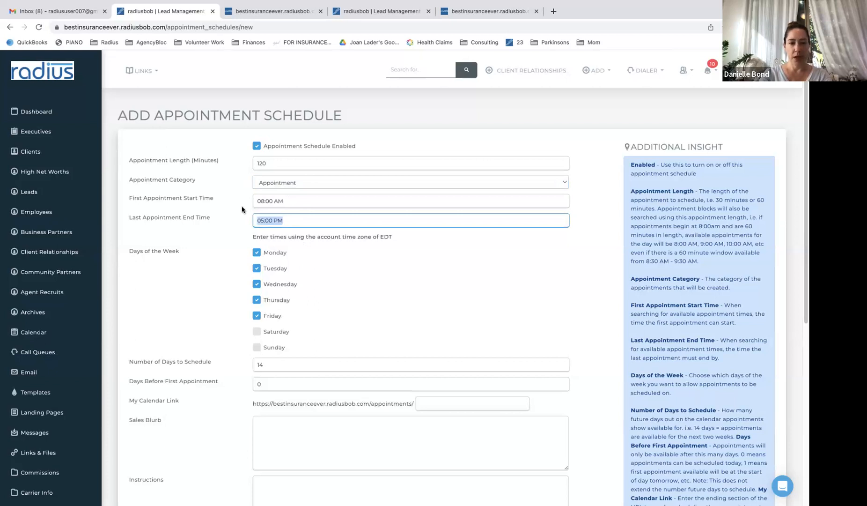
{"action": "type", "text": "10"}
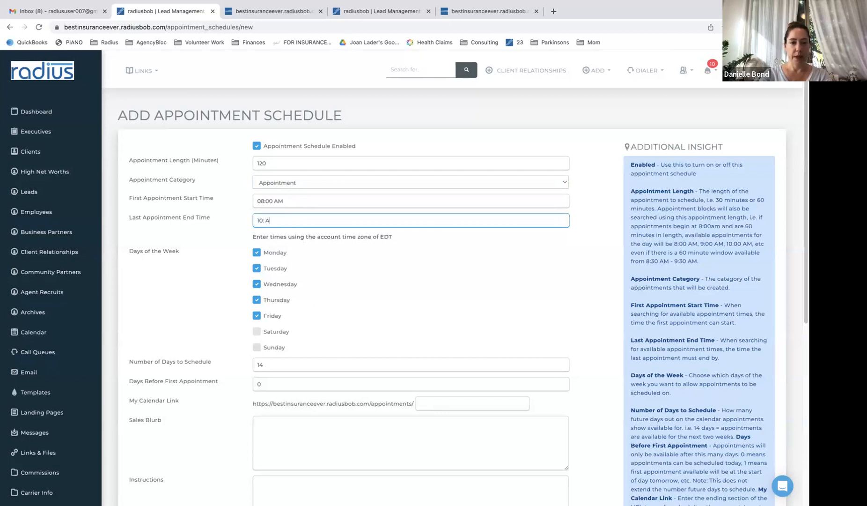
{"action": "type", "text": ":00 AM"}
Limit appointments to Tuesdays only and allow booking 30 days ahead
{"action": "left_click", "coordinate": [257, 253]}
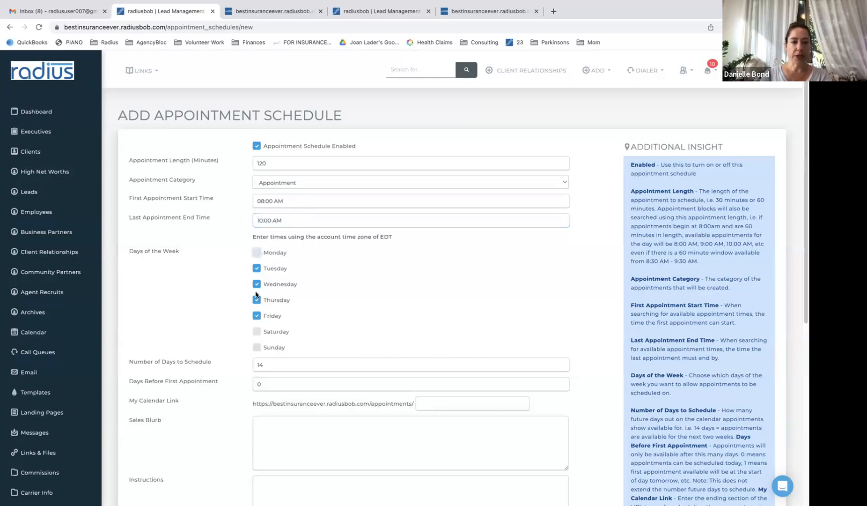
{"action": "left_click", "coordinate": [257, 284]}
{"action": "left_click", "coordinate": [256, 300]}
{"action": "left_click", "coordinate": [257, 316]}
{"action": "double_click", "coordinate": [273, 364]}
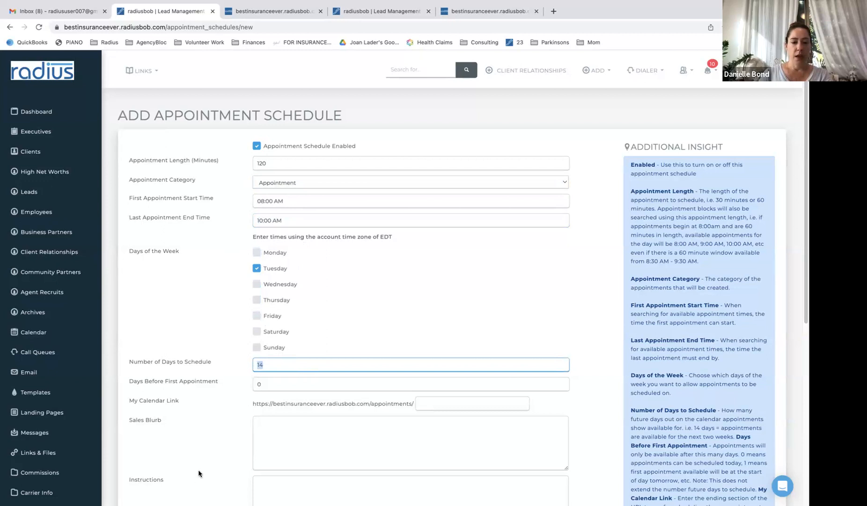
{"action": "type", "text": "30"}
{"action": "double_click", "coordinate": [271, 381]}
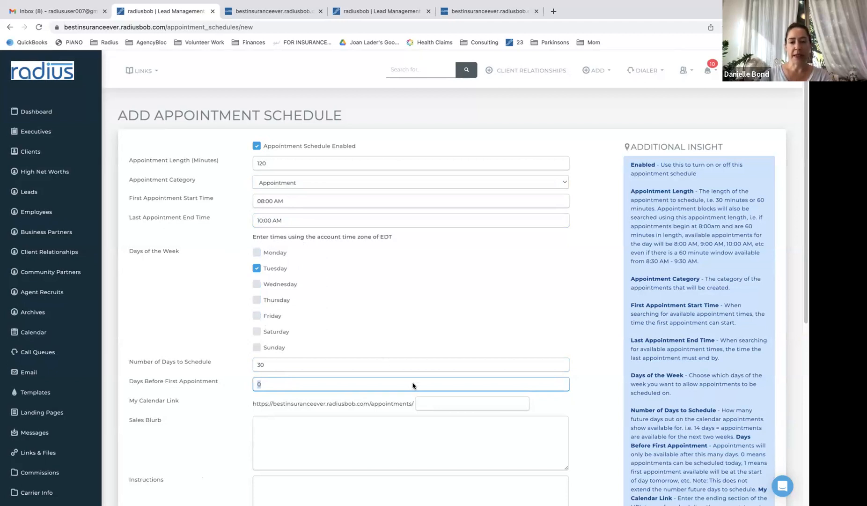
Set the calendar link to 'seminar', sales blurb 'join us', and instructions 'fill this out'
{"action": "scroll", "coordinate": [803, 230], "scroll_direction": "down", "scroll_amount": 3}
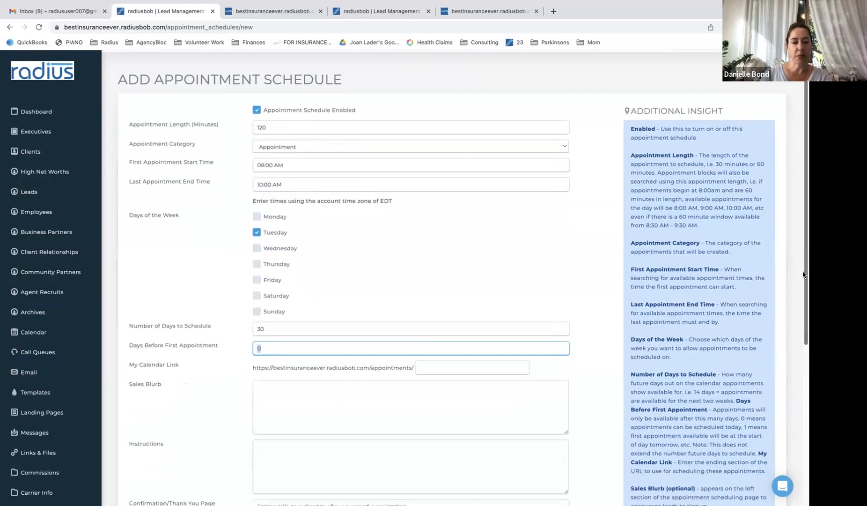
{"action": "left_click", "coordinate": [514, 280]}
{"action": "type", "text": "seminar"}
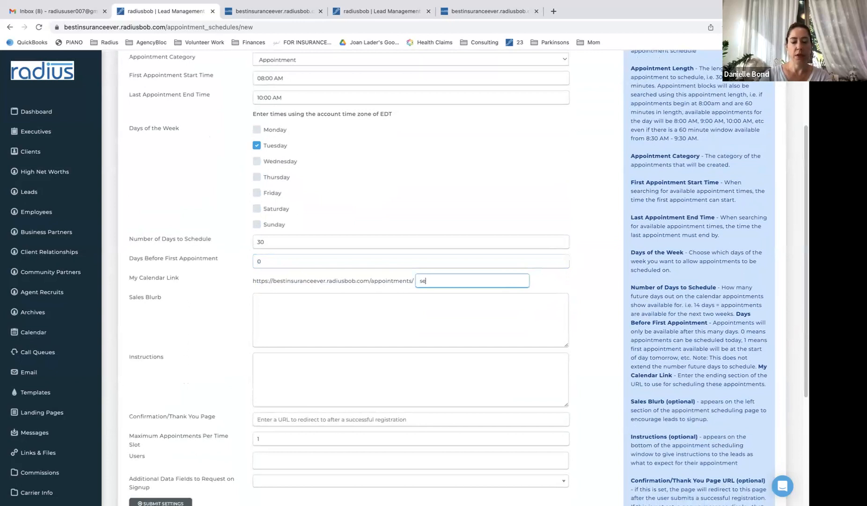
{"action": "left_click", "coordinate": [415, 305]}
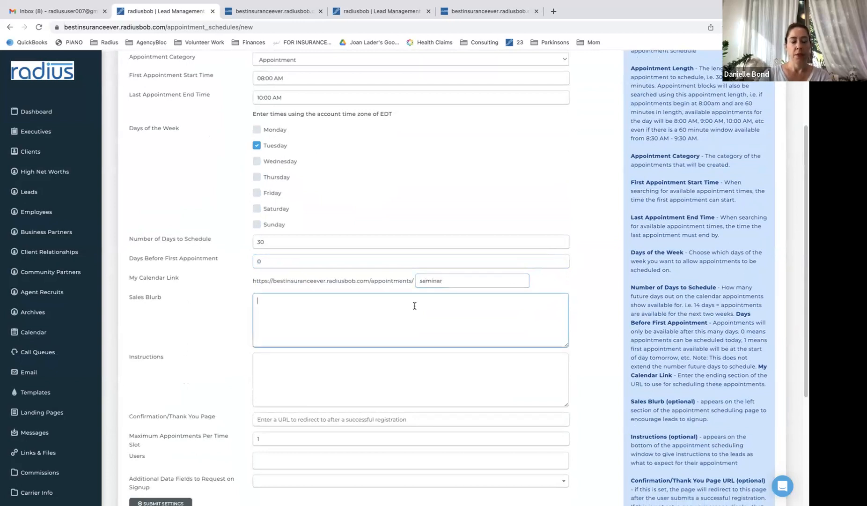
{"action": "type", "text": "join us"}
{"action": "left_click", "coordinate": [349, 362]}
{"action": "type", "text": "fill this out"}
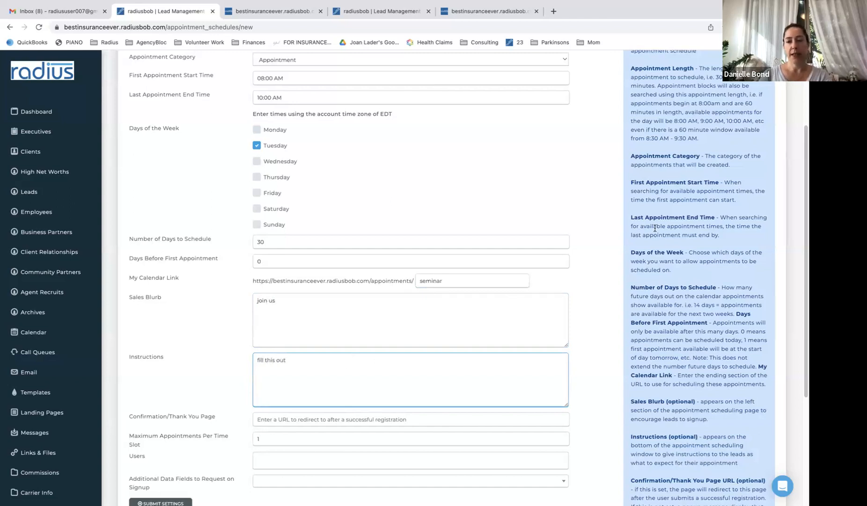
Paste the Meeting_Confirmation page address and allow 100 appointments per time slot
{"action": "left_click_drag", "start_coordinate": [803, 185], "coordinate": [790, 281]}
{"action": "left_click", "coordinate": [416, 261]}
{"action": "type", "text": "https://bestinsuranceever.radiusbob.com/pages/Meeting-Confirmation"}
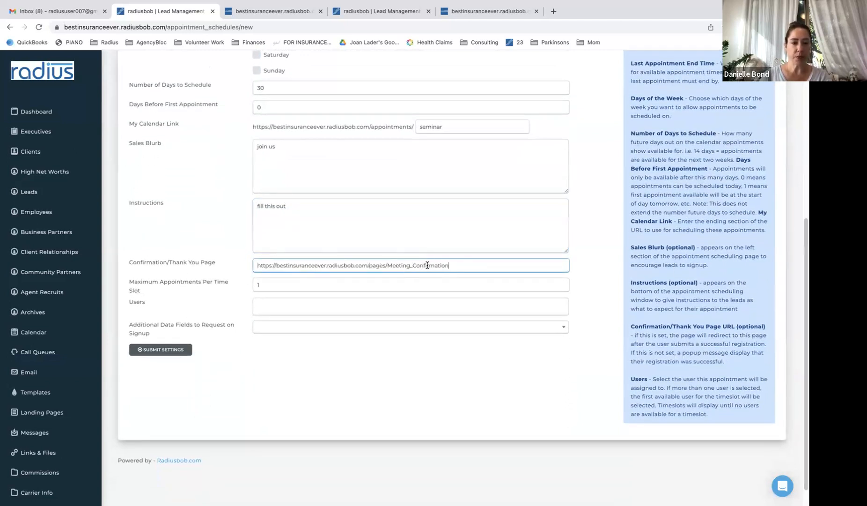
{"action": "left_click", "coordinate": [285, 285]}
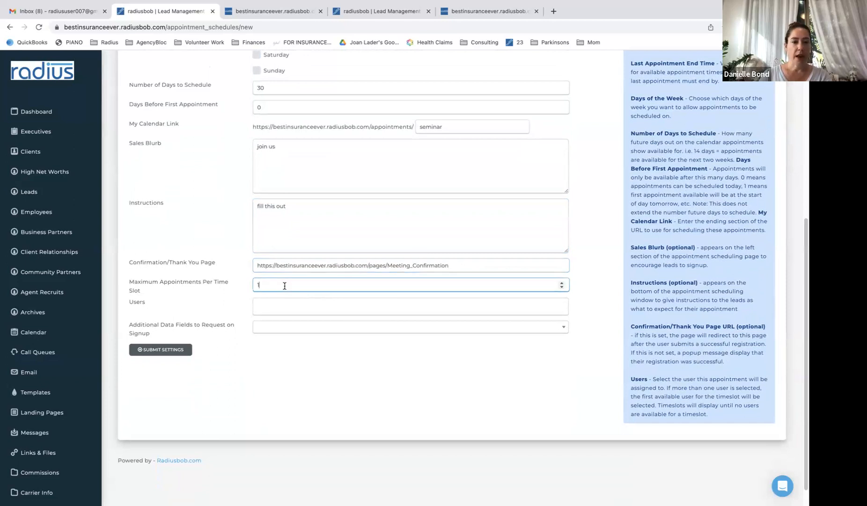
{"action": "type", "text": "0"}
Assign 2023 Demo and a second user to the schedule and submit it
{"action": "left_click", "coordinate": [273, 305]}
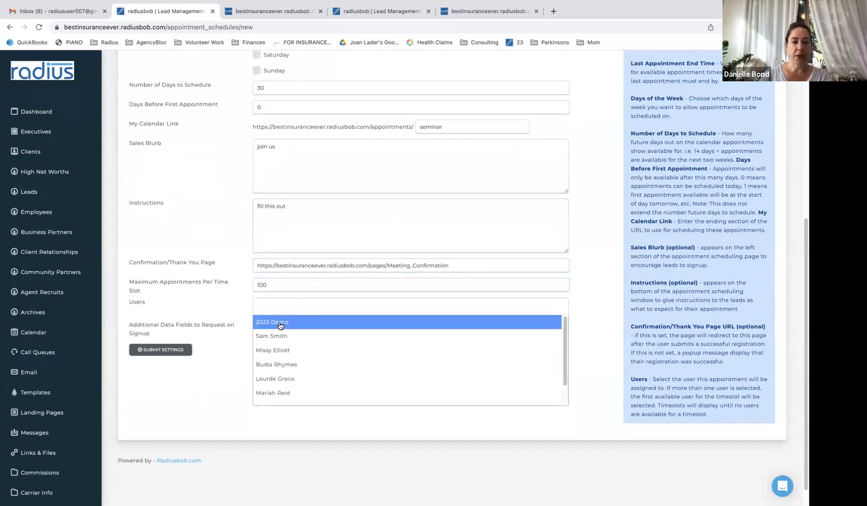
{"action": "left_click", "coordinate": [280, 322]}
{"action": "left_click", "coordinate": [283, 328]}
{"action": "left_click", "coordinate": [301, 305]}
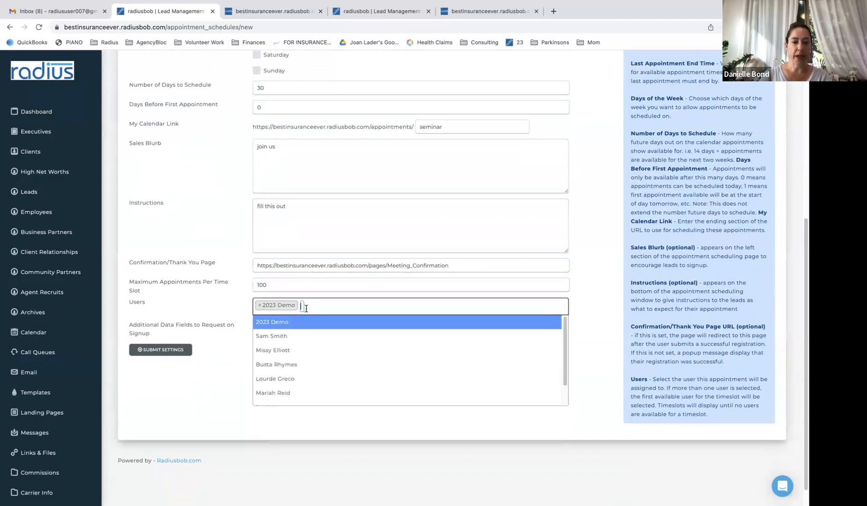
{"action": "left_click", "coordinate": [300, 340]}
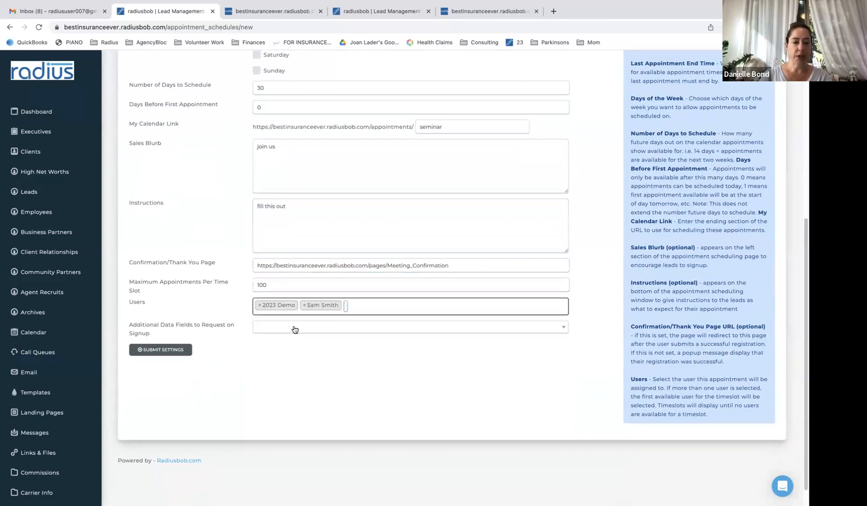
{"action": "left_click", "coordinate": [294, 329]}
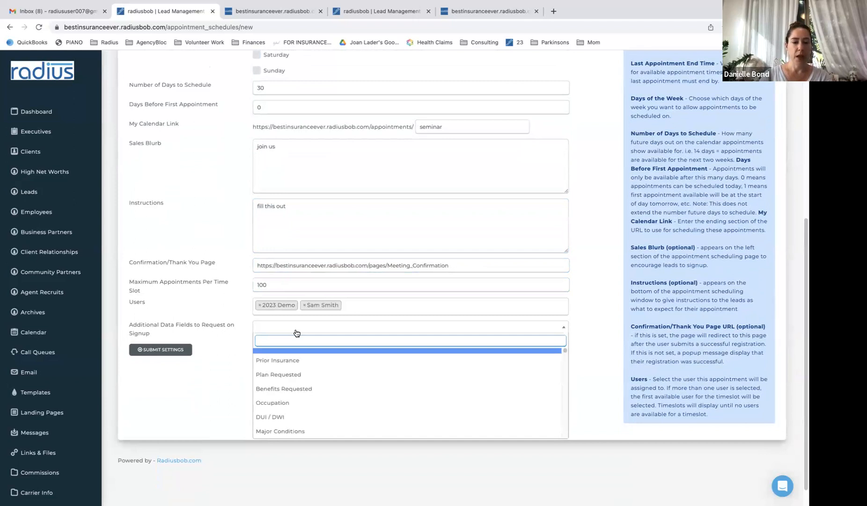
{"action": "left_click", "coordinate": [199, 377]}
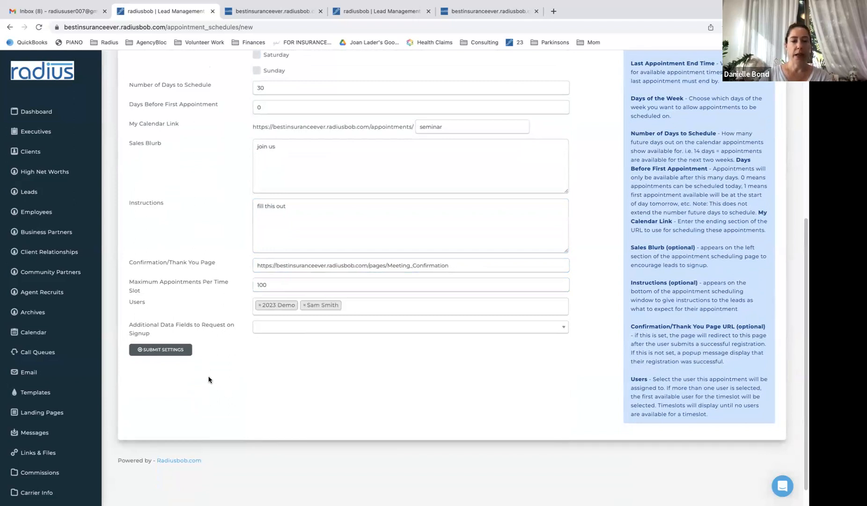
{"action": "left_click", "coordinate": [161, 350]}
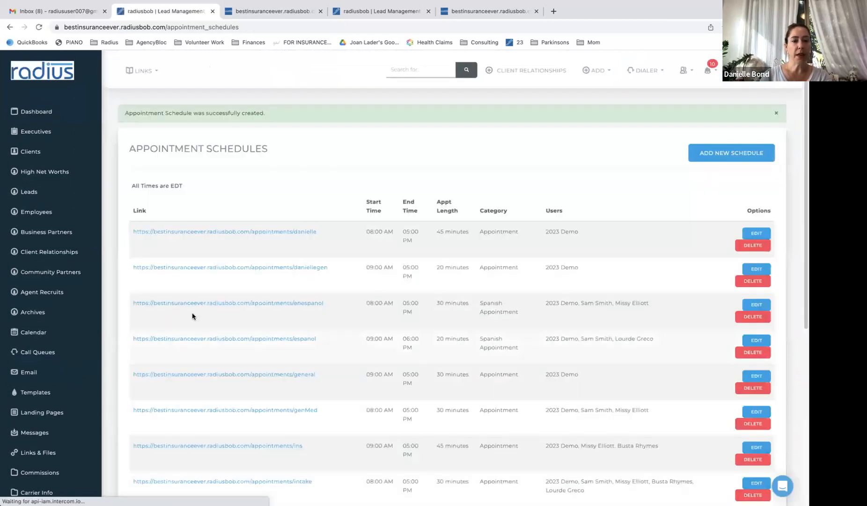
Open the seminar booking page and check the time slots on August 8 and August 15
{"action": "key", "text": "super+f"}
{"action": "type", "text": "seminar"}
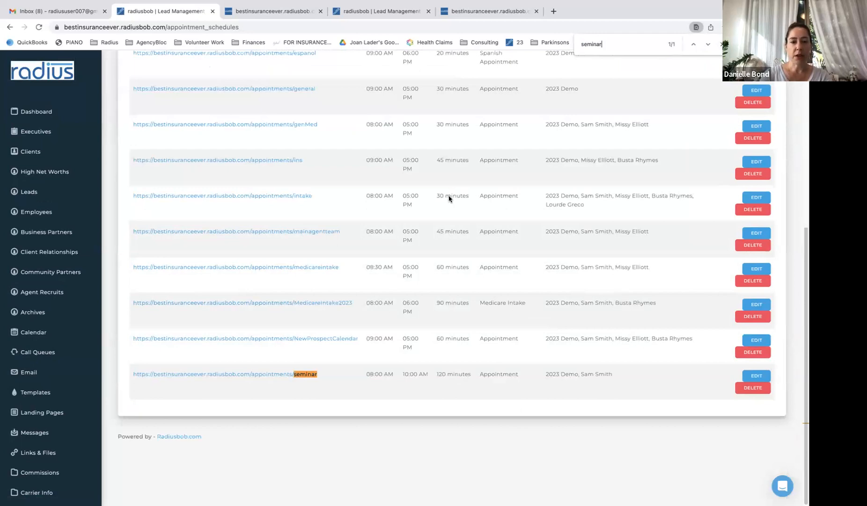
{"action": "left_click", "coordinate": [229, 374]}
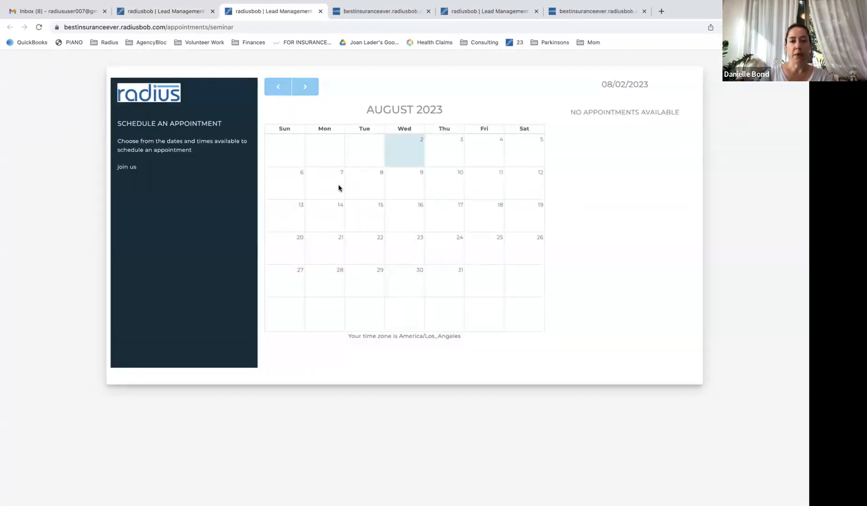
{"action": "left_click", "coordinate": [366, 188]}
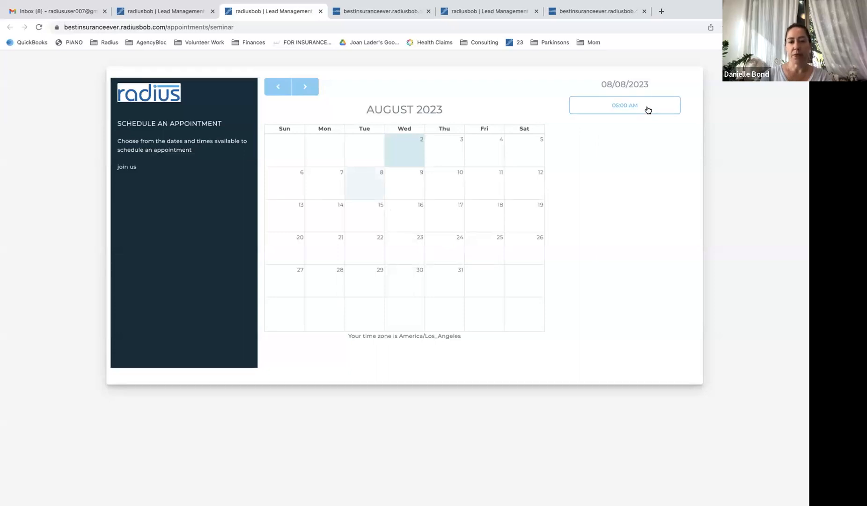
{"action": "left_click", "coordinate": [368, 220]}
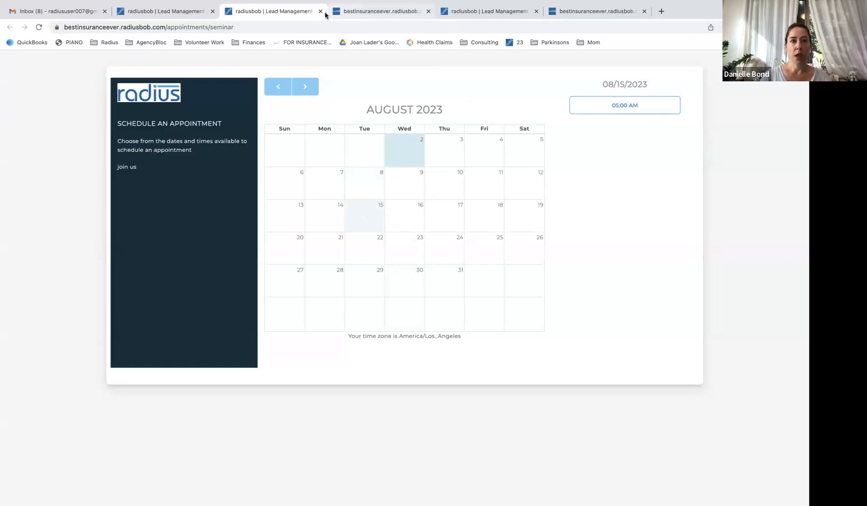
{"action": "left_click", "coordinate": [167, 11]}
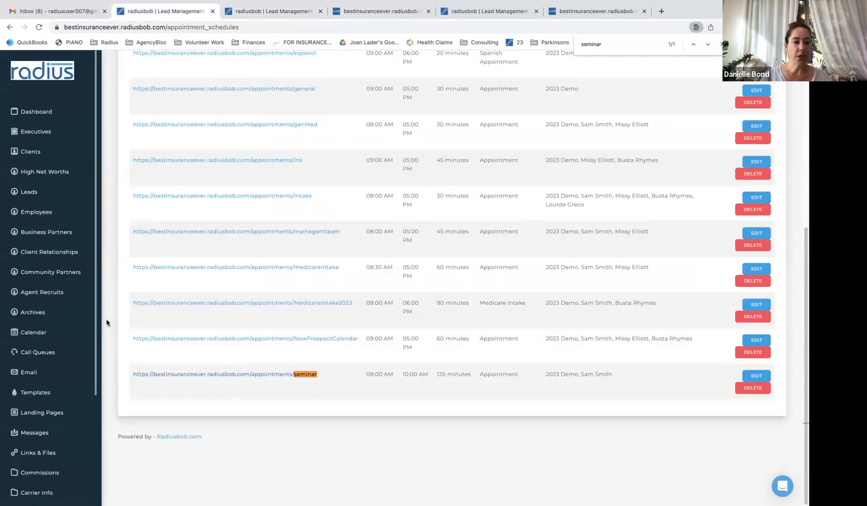
Filter Account Settings for 'appoint' and start a new Appointment Reminder
{"action": "scroll", "coordinate": [97, 420], "scroll_direction": "down", "scroll_amount": 1}
{"action": "scroll", "coordinate": [97, 420], "scroll_direction": "down", "scroll_amount": 2}
{"action": "left_click", "coordinate": [33, 443]}
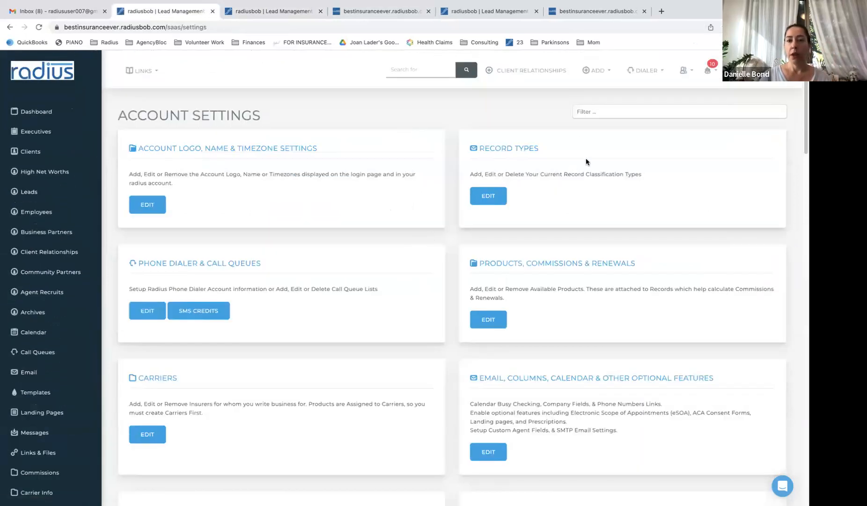
{"action": "left_click", "coordinate": [604, 111]}
{"action": "type", "text": "appoint"}
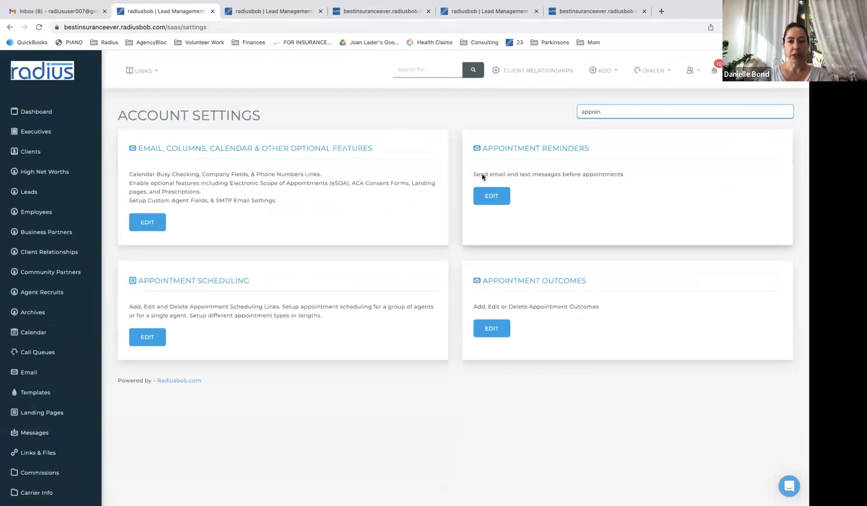
{"action": "left_click", "coordinate": [489, 195]}
{"action": "left_click", "coordinate": [759, 134]}
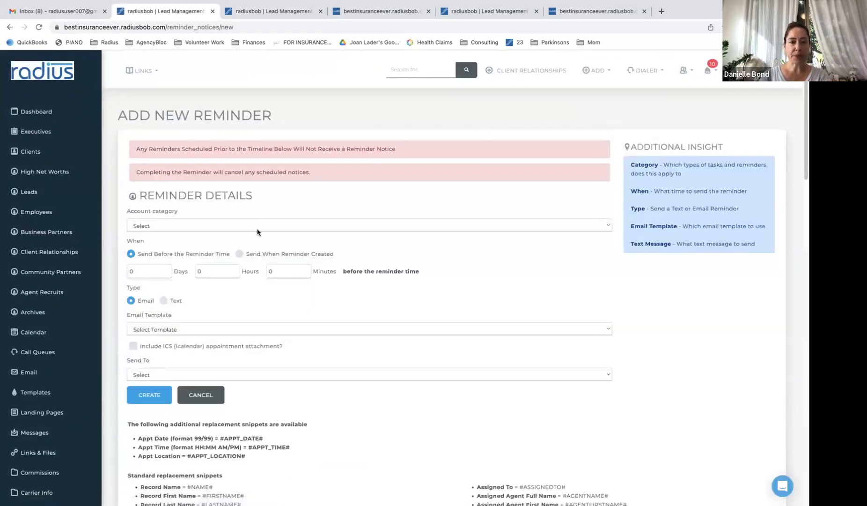
Set a Medicare Intake reminder sent on creation using Appt Details, ICS attached, to the Record
{"action": "left_click", "coordinate": [257, 228]}
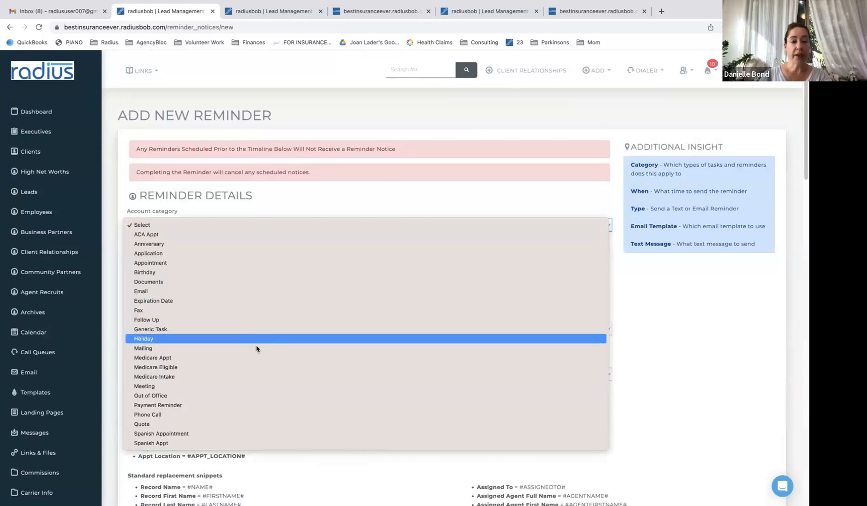
{"action": "left_click", "coordinate": [255, 377]}
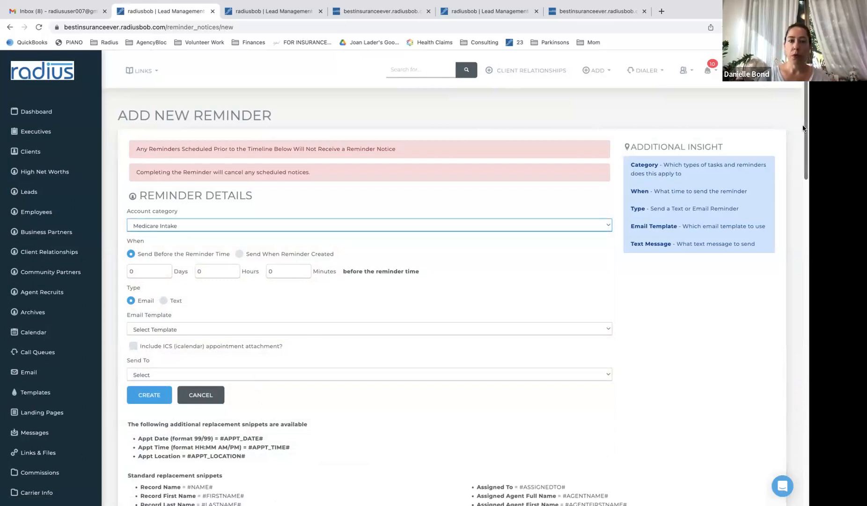
{"action": "scroll", "coordinate": [802, 127], "scroll_direction": "down", "scroll_amount": 3}
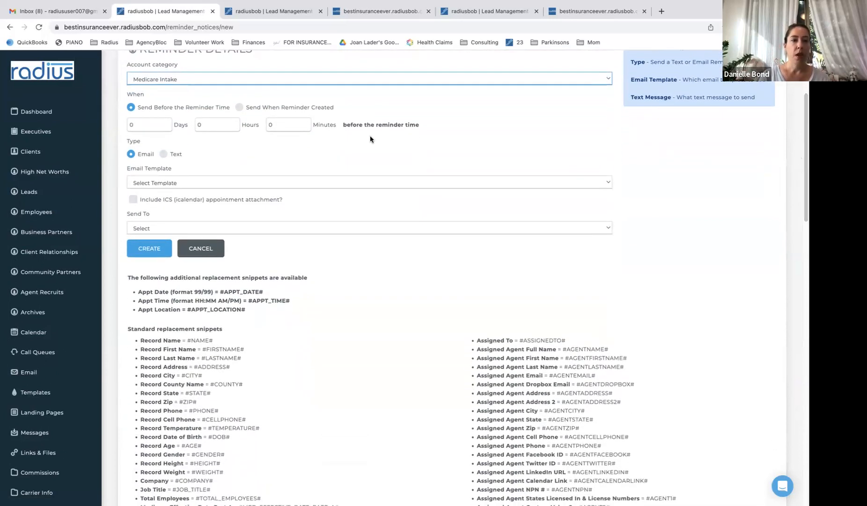
{"action": "left_click", "coordinate": [237, 108]}
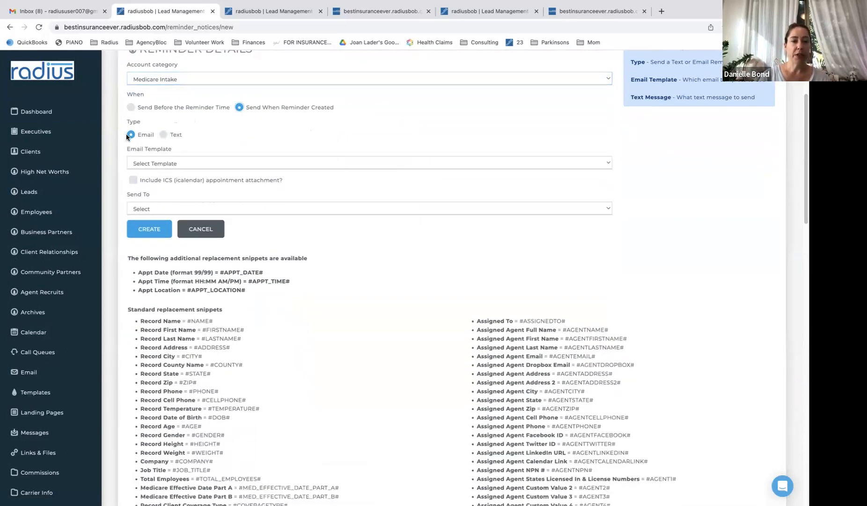
{"action": "left_click", "coordinate": [167, 163]}
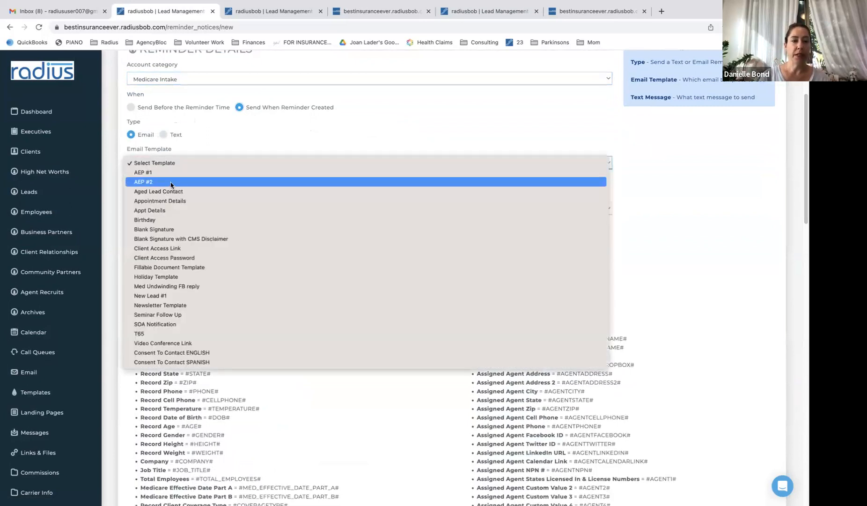
{"action": "left_click", "coordinate": [181, 211]}
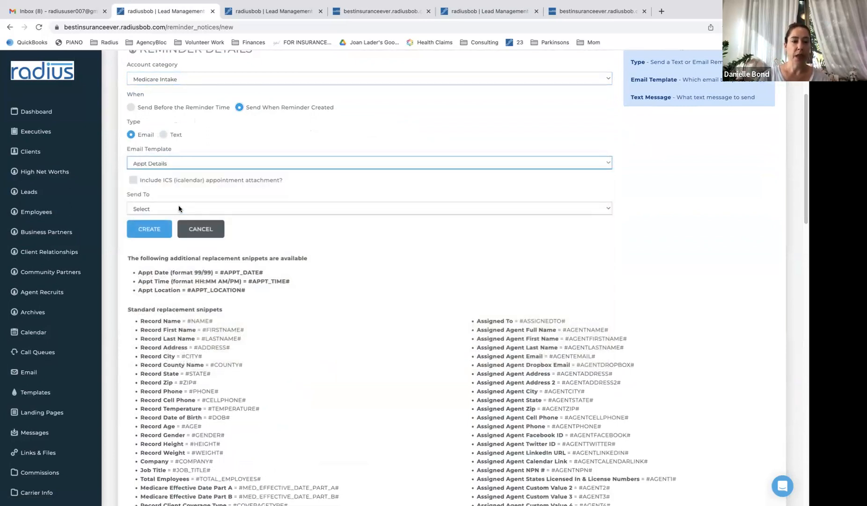
{"action": "left_click", "coordinate": [132, 181]}
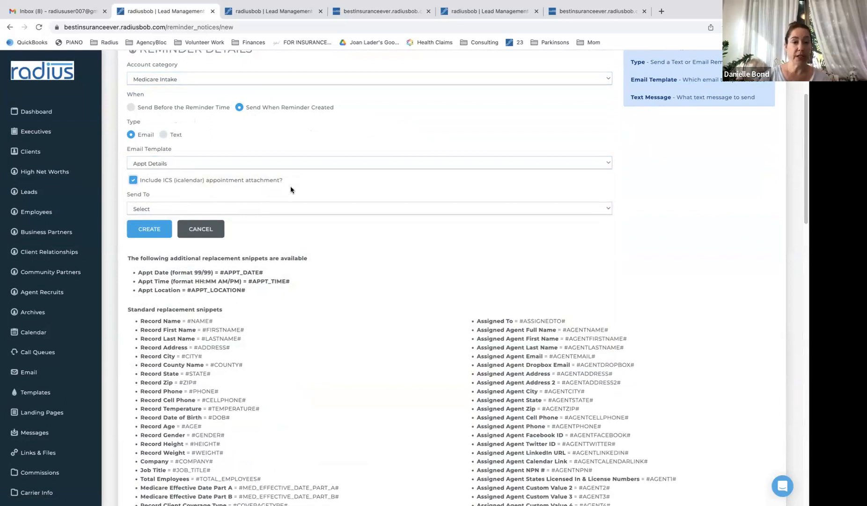
{"action": "left_click", "coordinate": [297, 208]}
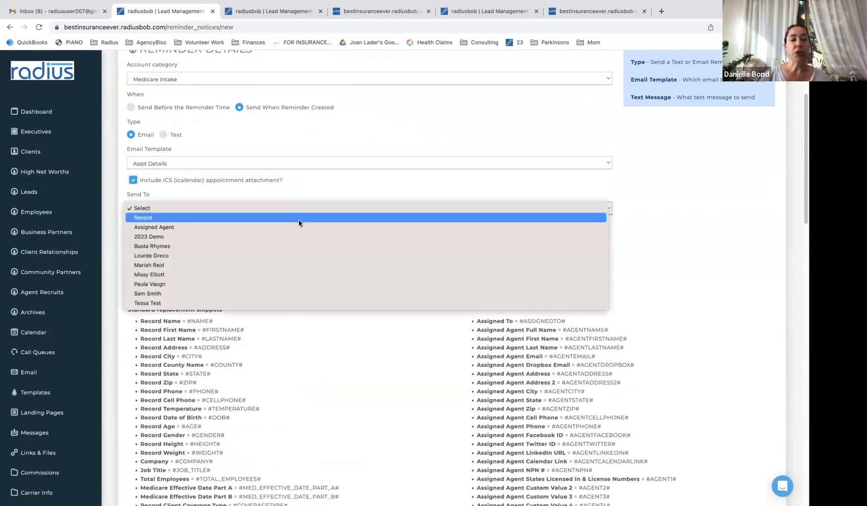
{"action": "left_click", "coordinate": [299, 218]}
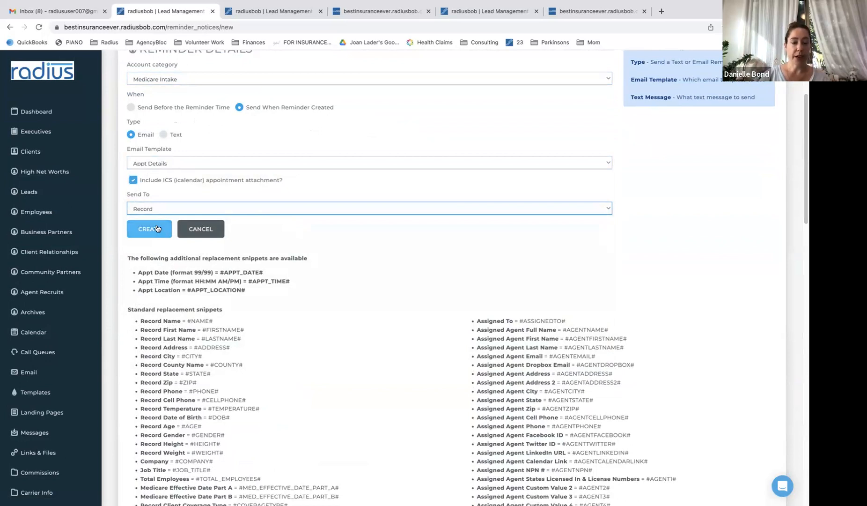
{"action": "left_click_drag", "start_coordinate": [802, 185], "coordinate": [803, 152]}
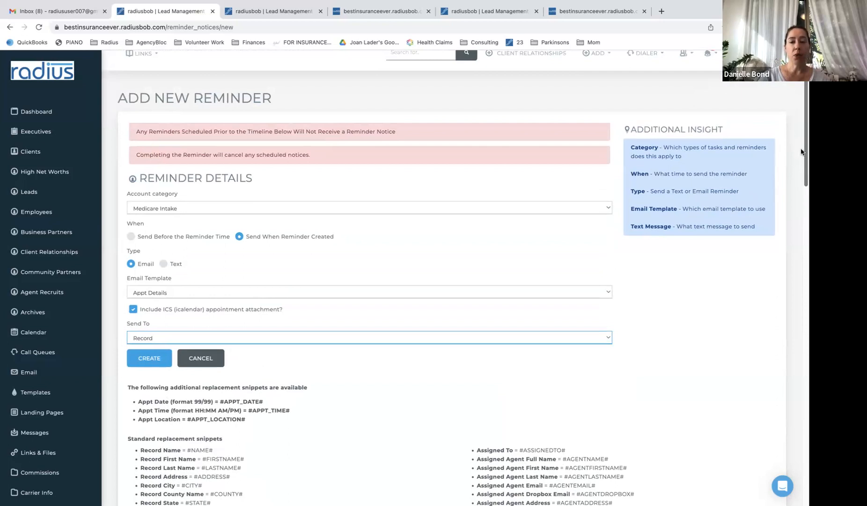
Save the email reminder and start another reminder for Medicare Intake
{"action": "left_click", "coordinate": [149, 358]}
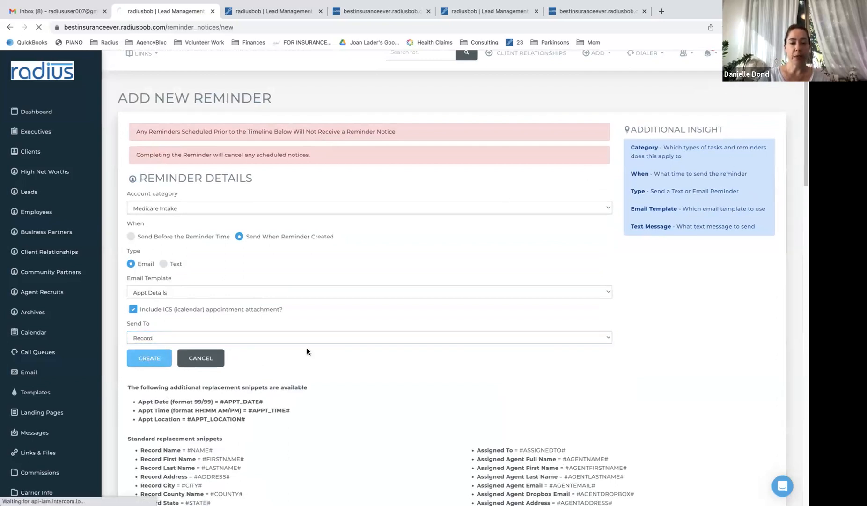
{"action": "left_click", "coordinate": [740, 153]}
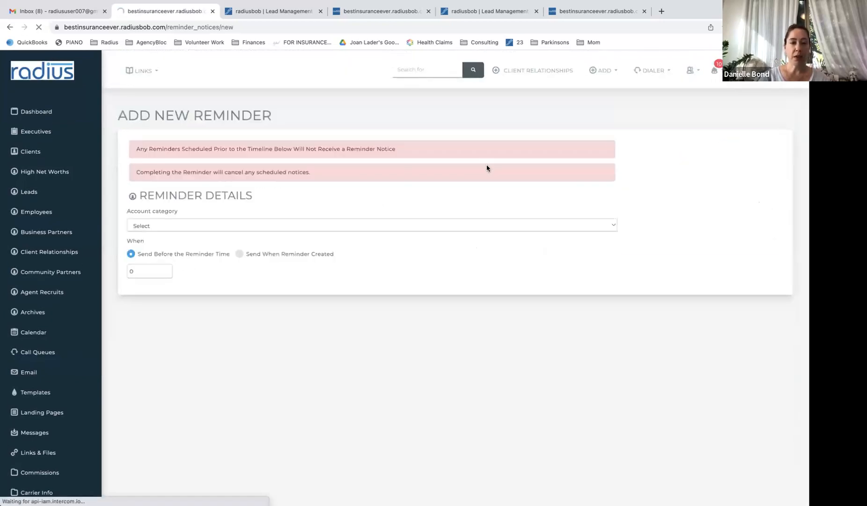
{"action": "left_click", "coordinate": [215, 224]}
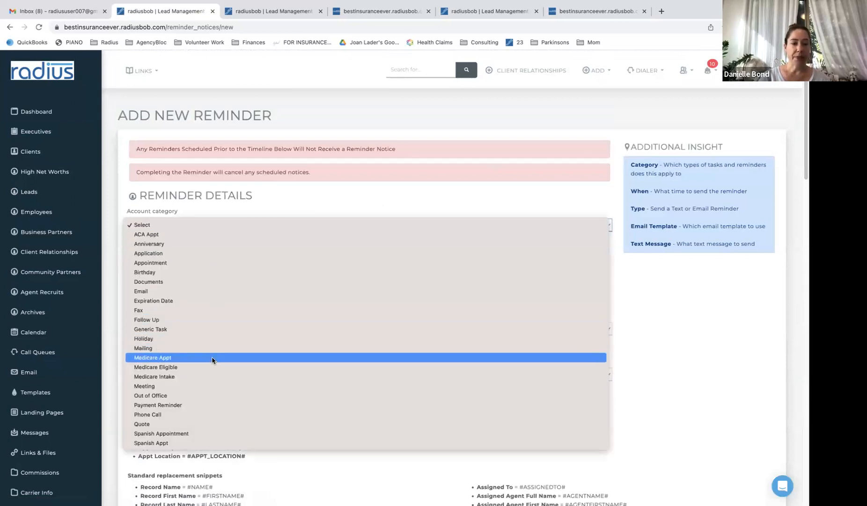
{"action": "left_click", "coordinate": [208, 376]}
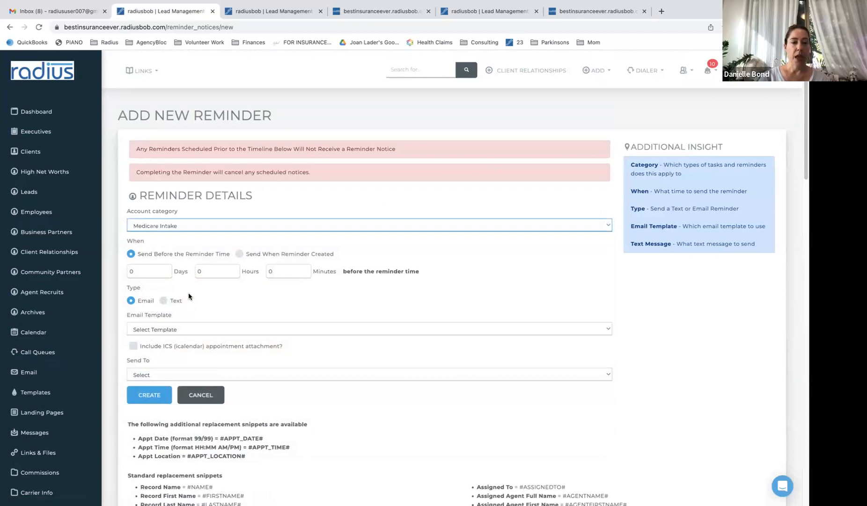
Make it a text message sent on creation to one of the agents
{"action": "left_click", "coordinate": [246, 254]}
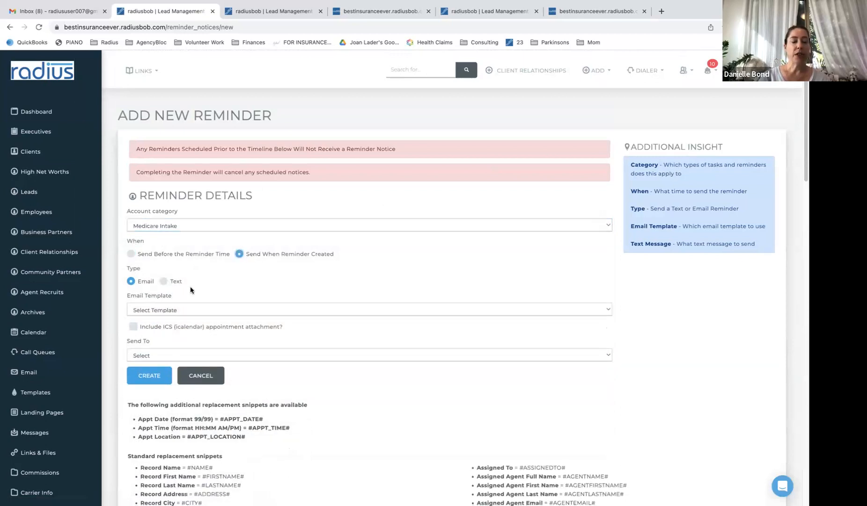
{"action": "left_click", "coordinate": [163, 282]}
{"action": "left_click", "coordinate": [161, 309]}
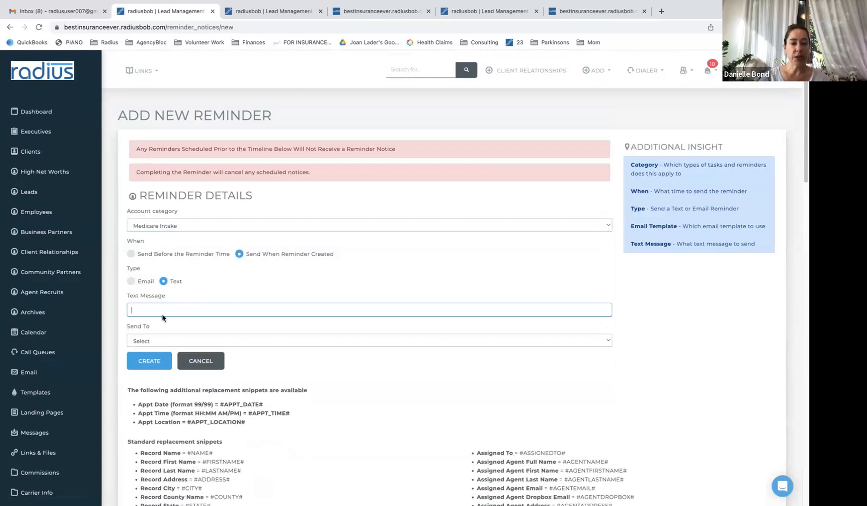
{"action": "left_click", "coordinate": [159, 345]}
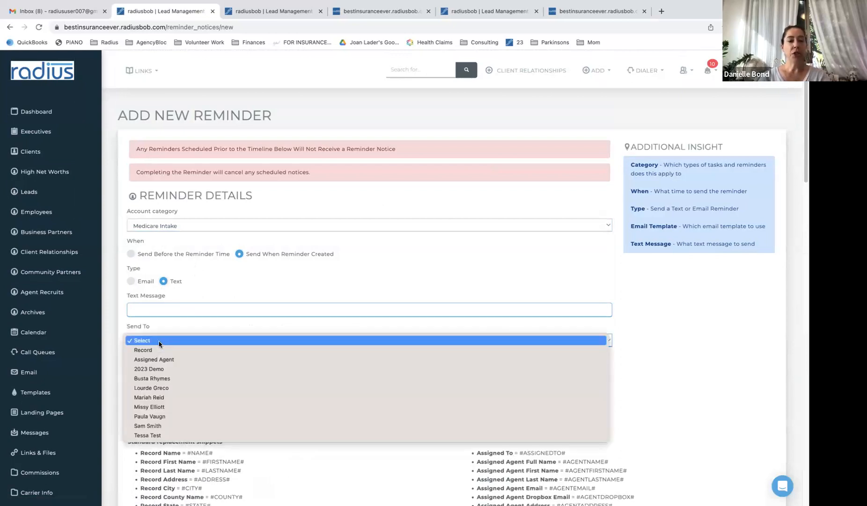
{"action": "left_click", "coordinate": [167, 378]}
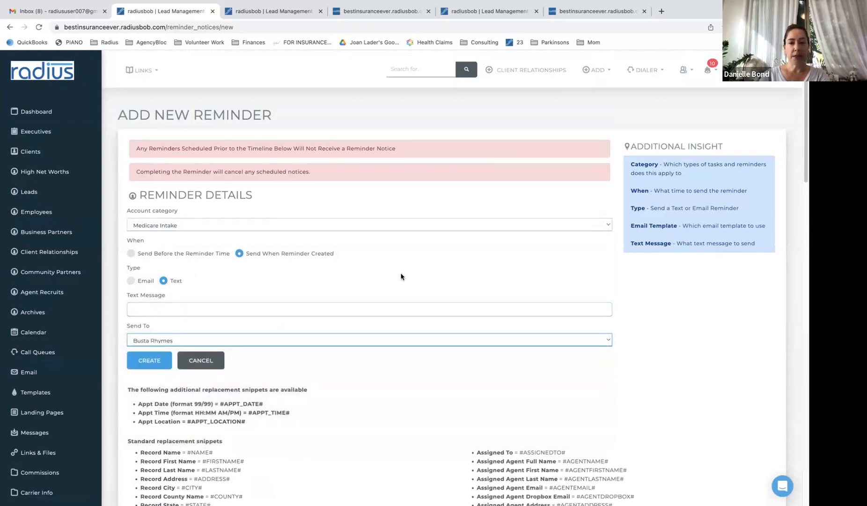
Start the text message with the #AGENTNAME# tag followed by 'booked an appointment…'
{"action": "scroll", "coordinate": [798, 140], "scroll_direction": "down", "scroll_amount": 3}
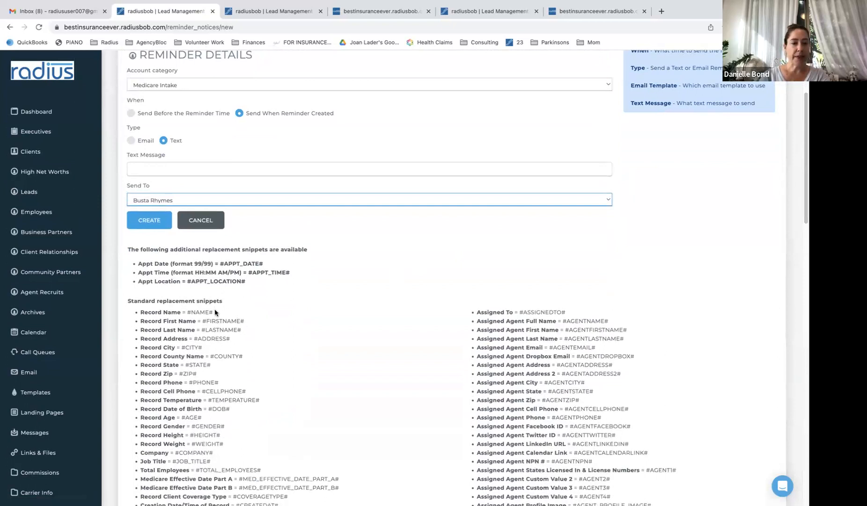
{"action": "left_click_drag", "start_coordinate": [215, 312], "coordinate": [189, 313]}
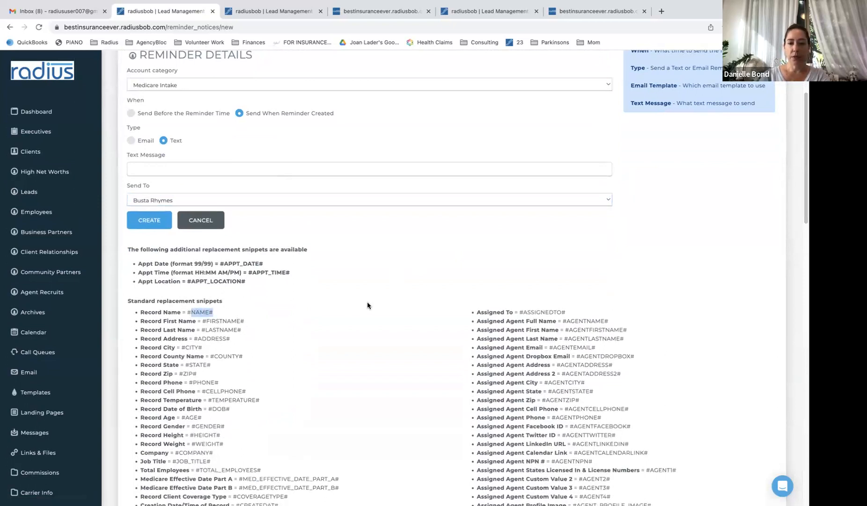
{"action": "left_click_drag", "start_coordinate": [609, 321], "coordinate": [565, 322]}
{"action": "key", "text": "ctrl+c"}
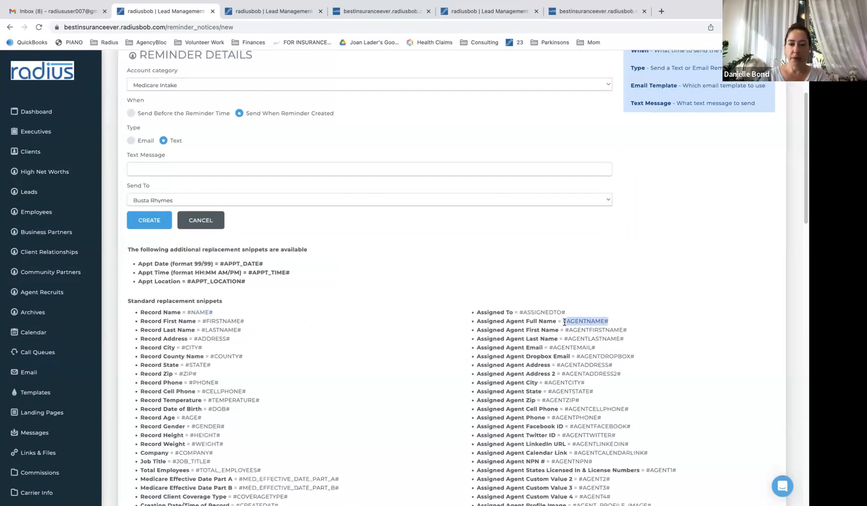
{"action": "left_click", "coordinate": [371, 168]}
{"action": "key", "text": "ctrl+v"}
{"action": "type", "text": "booked a"}
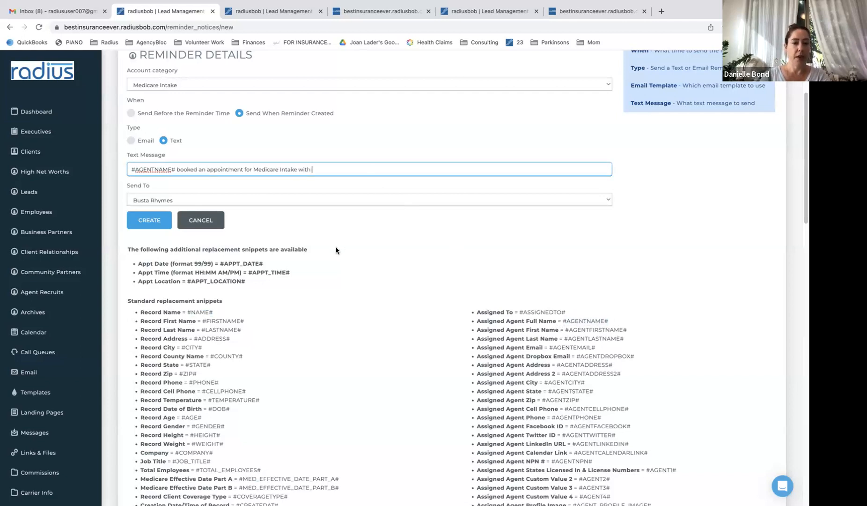
Copy the #NAME# snippet and paste it at the end of the message
{"action": "left_click_drag", "start_coordinate": [217, 316], "coordinate": [188, 313]}
{"action": "key", "text": "ctrl+c"}
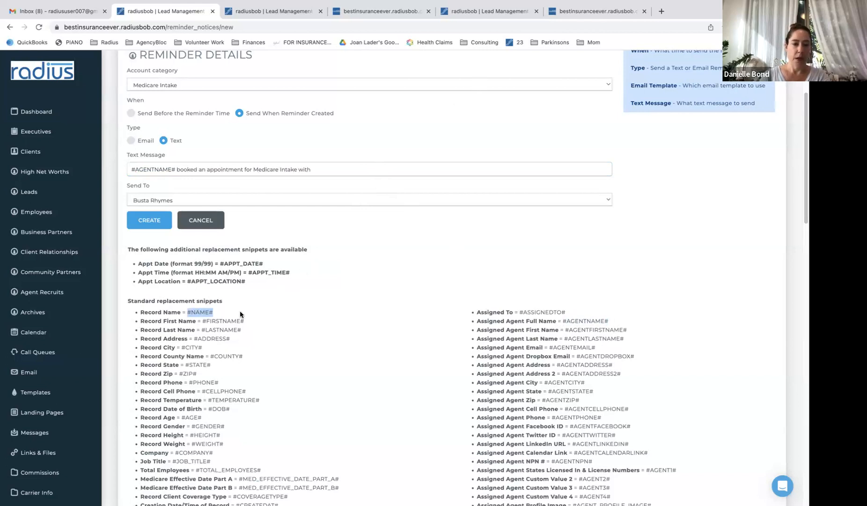
{"action": "left_click", "coordinate": [240, 298]}
{"action": "left_click_drag", "start_coordinate": [217, 310], "coordinate": [188, 312]}
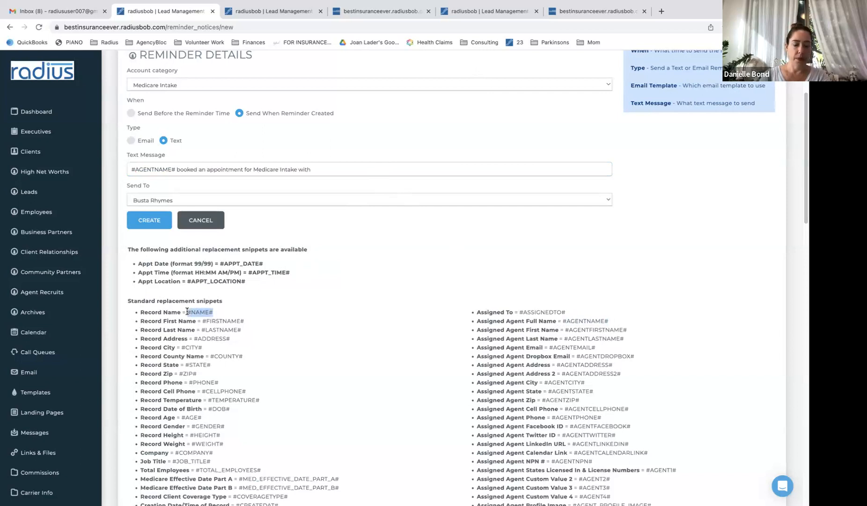
{"action": "left_click", "coordinate": [364, 170]}
{"action": "key", "text": "ctrl+v"}
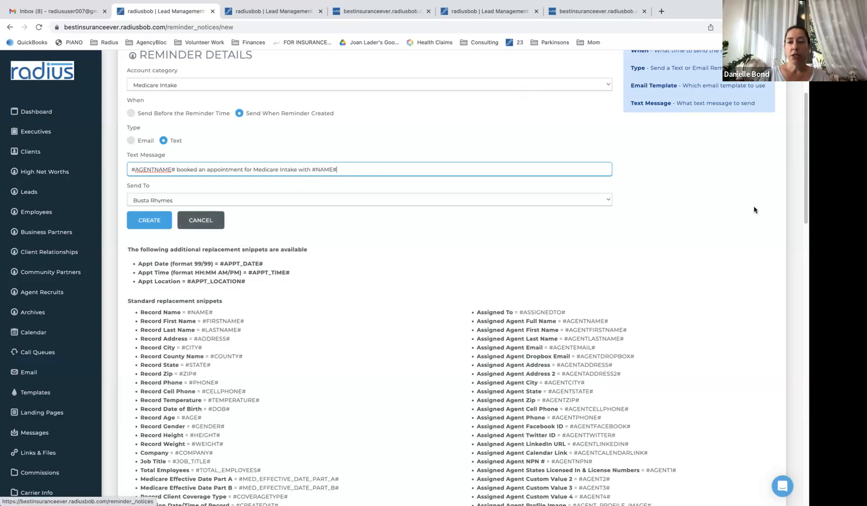
{"action": "scroll", "coordinate": [803, 187], "scroll_direction": "up", "scroll_amount": 3}
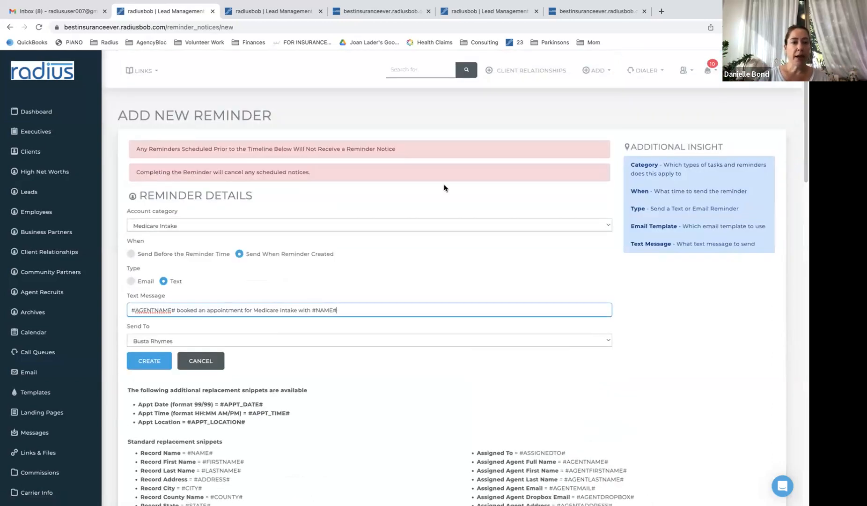
Keep Medicare Intake and send the text 0 days, 0 hours, 15 minutes before the reminder time
{"action": "left_click", "coordinate": [298, 227]}
{"action": "left_click", "coordinate": [290, 224]}
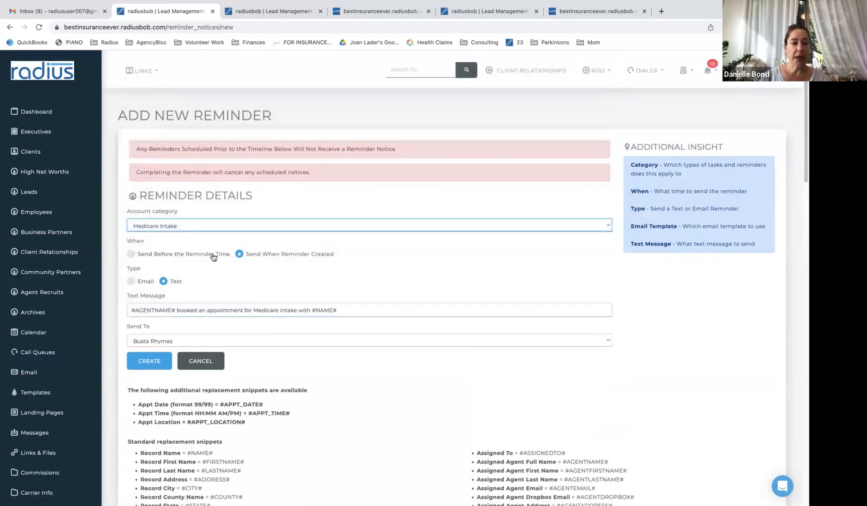
{"action": "left_click", "coordinate": [180, 254]}
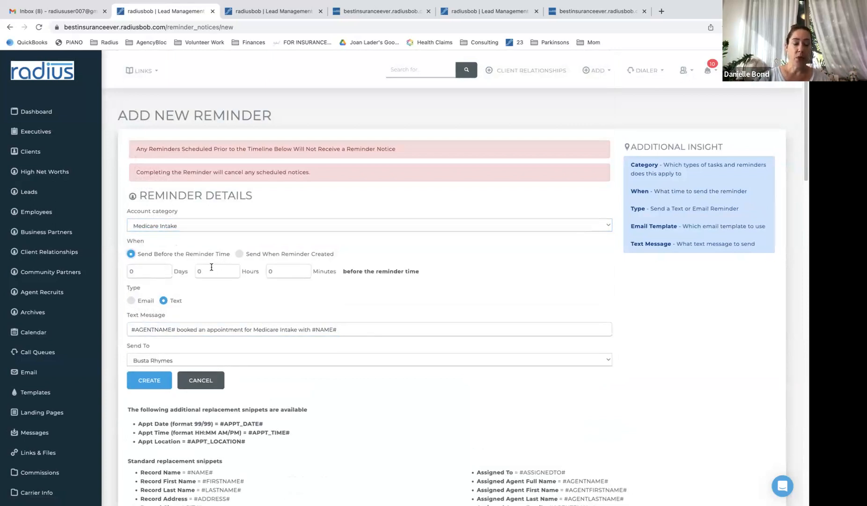
{"action": "left_click_drag", "start_coordinate": [279, 271], "coordinate": [260, 270]}
{"action": "type", "text": "1"}
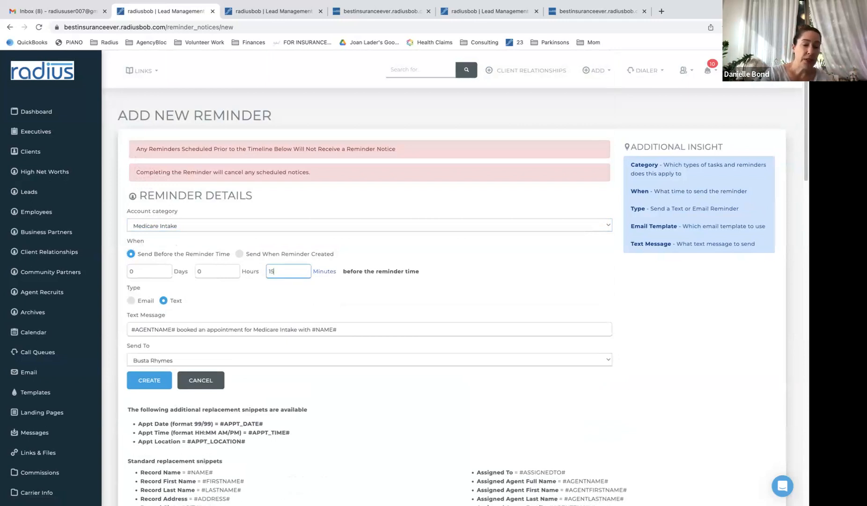
{"action": "type", "text": "5"}
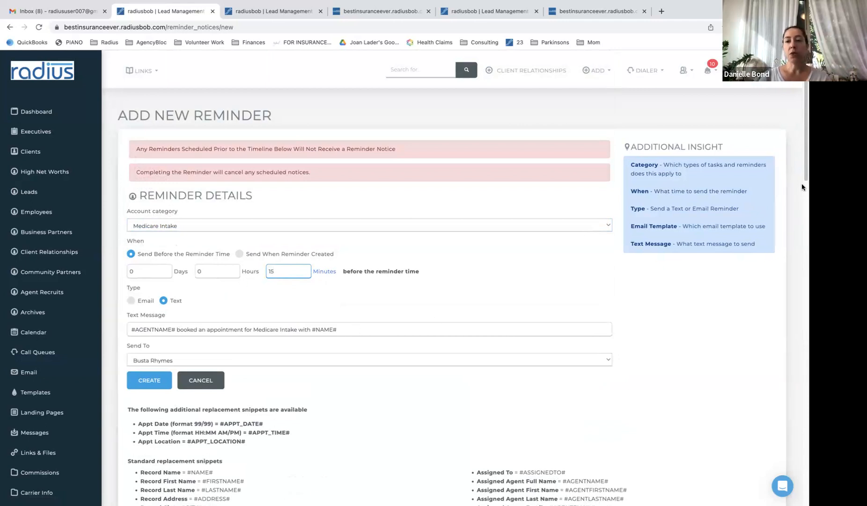
Copy the #APPT_LOCATION# snippet from the replacement snippets list
{"action": "scroll", "coordinate": [804, 185], "scroll_direction": "down", "scroll_amount": 1}
{"action": "scroll", "coordinate": [804, 185], "scroll_direction": "down", "scroll_amount": 1}
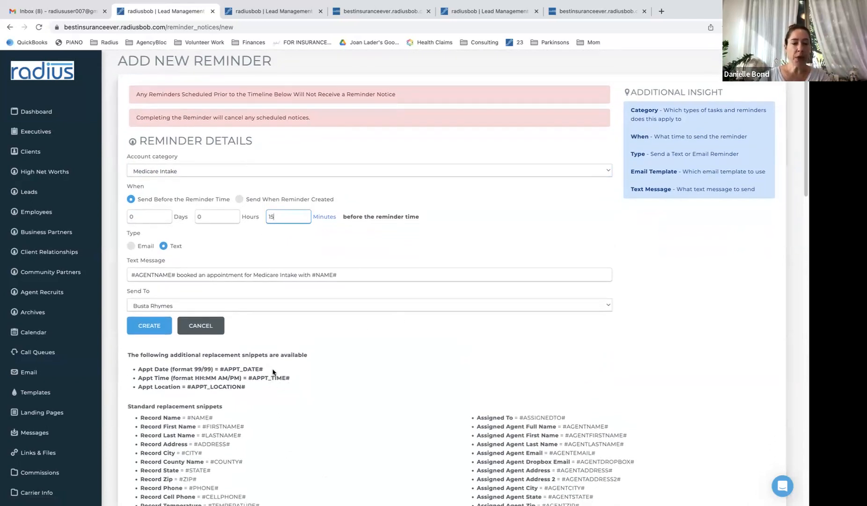
{"action": "left_click_drag", "start_coordinate": [249, 387], "coordinate": [187, 384]}
{"action": "key", "text": "super+c"}
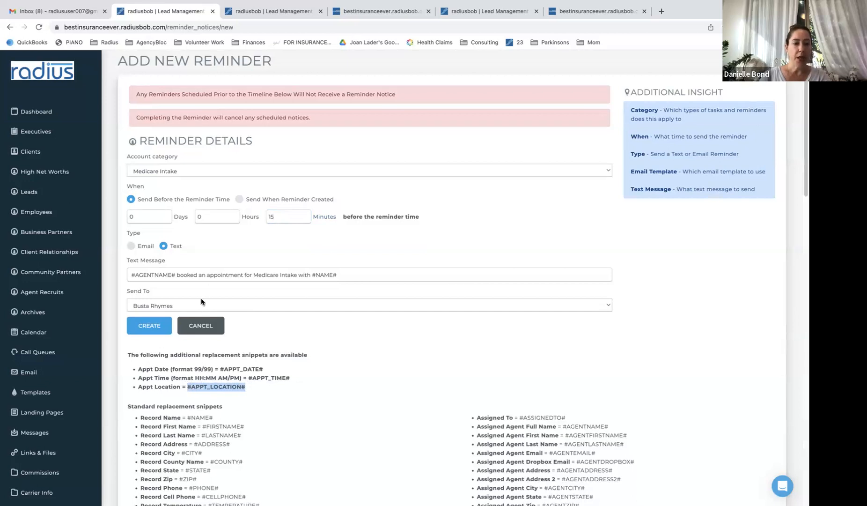
Replace the message with a 'Hi #FIRSTNAME#' note about meeting in 15 minutes at #APPT_LOCATION#, sent to the Record
{"action": "left_click", "coordinate": [204, 273]}
{"action": "key", "text": "super+a"}
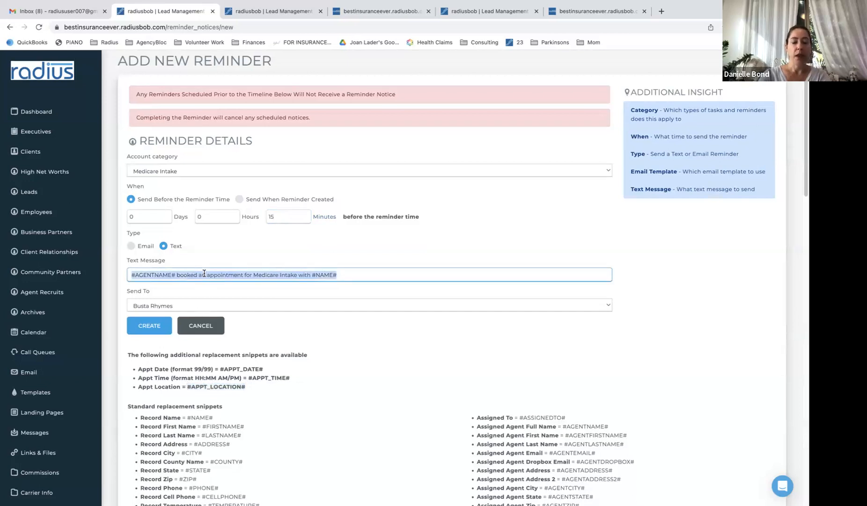
{"action": "type", "text": "Hi"}
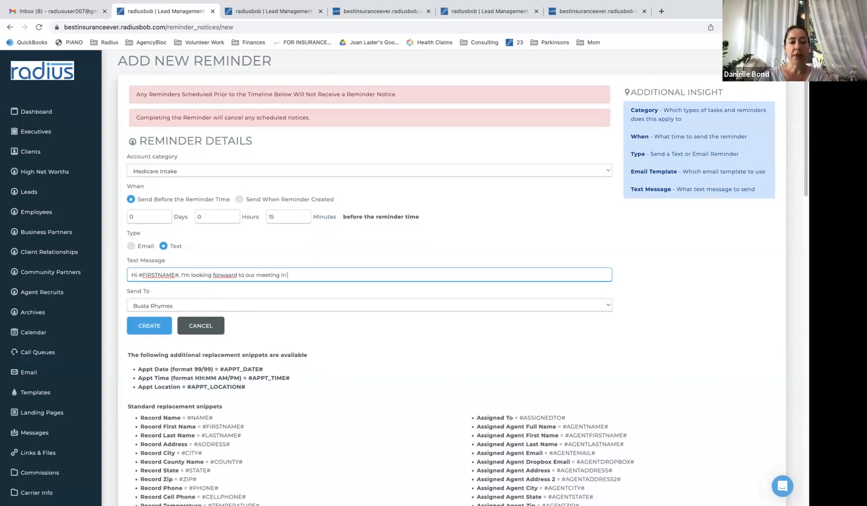
{"action": "key", "text": "super+v"}
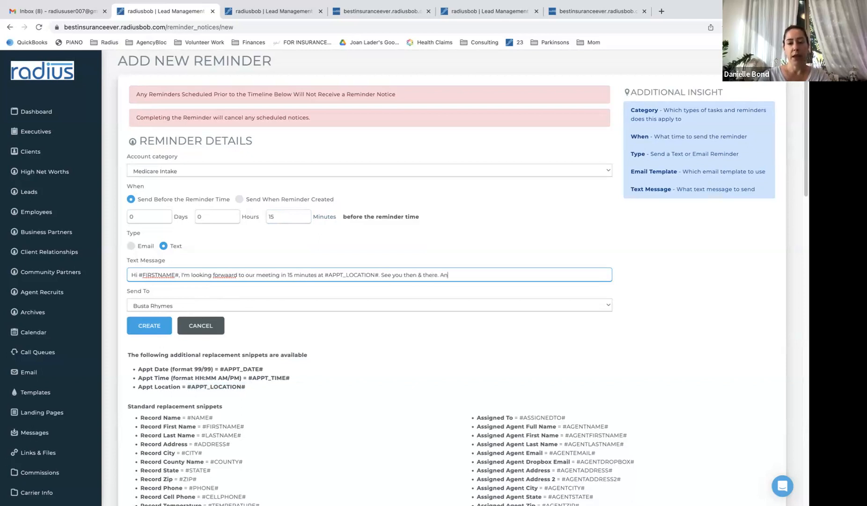
{"action": "type", "text": "uestions, hit me back via text. Thanks!"}
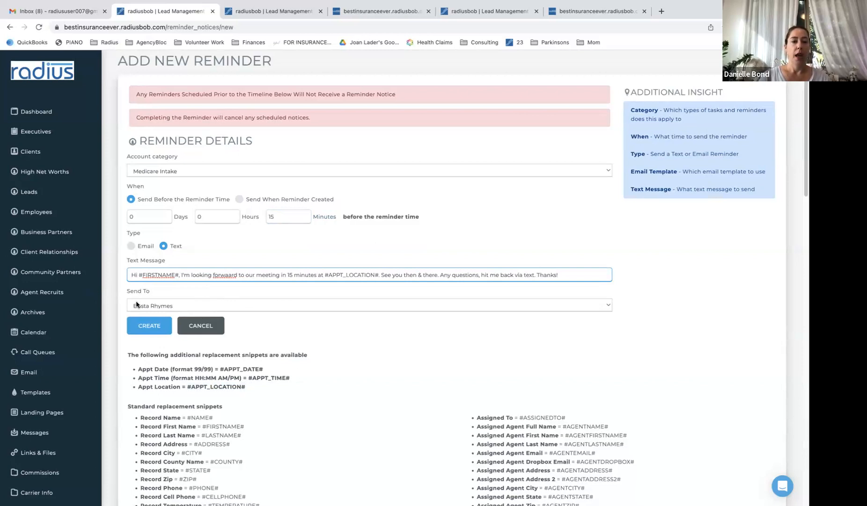
{"action": "left_click", "coordinate": [149, 306]}
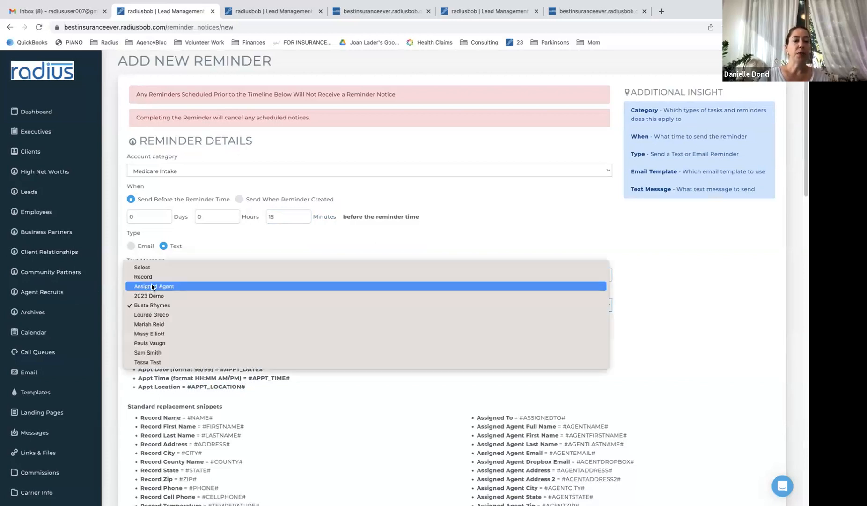
{"action": "left_click", "coordinate": [151, 277]}
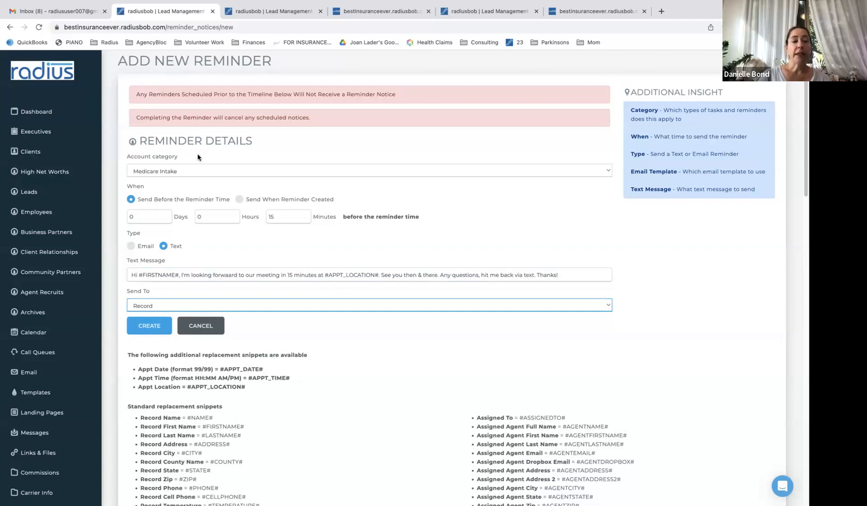
Switch the category to Spanish Appointment, cut the message to 'Hola #FIRSTNAME#,', then go to Templates
{"action": "left_click", "coordinate": [198, 172]}
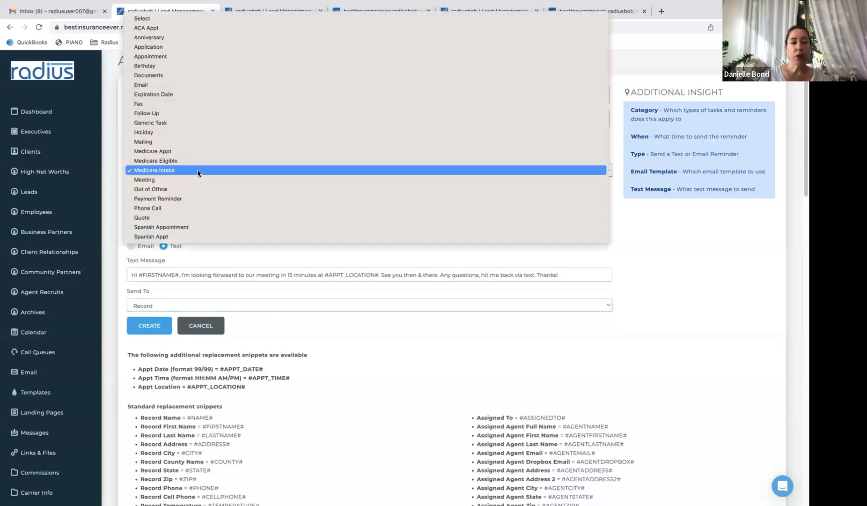
{"action": "left_click", "coordinate": [193, 228]}
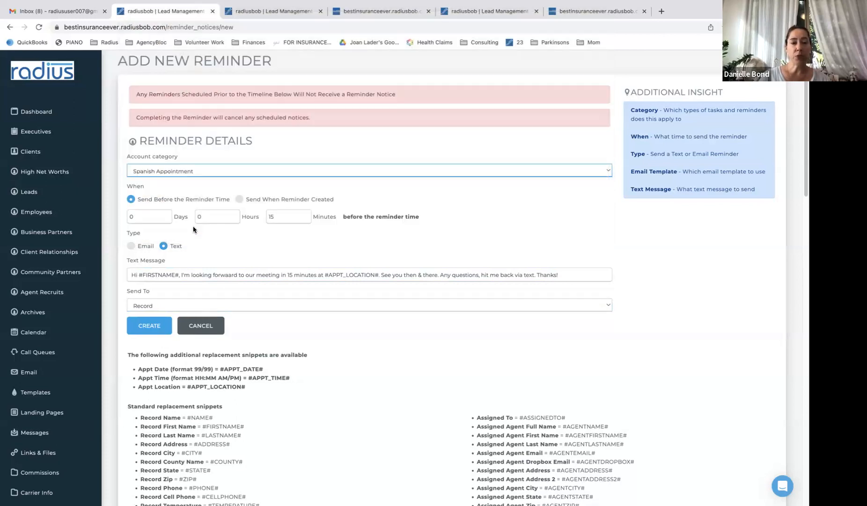
{"action": "left_click", "coordinate": [177, 271]}
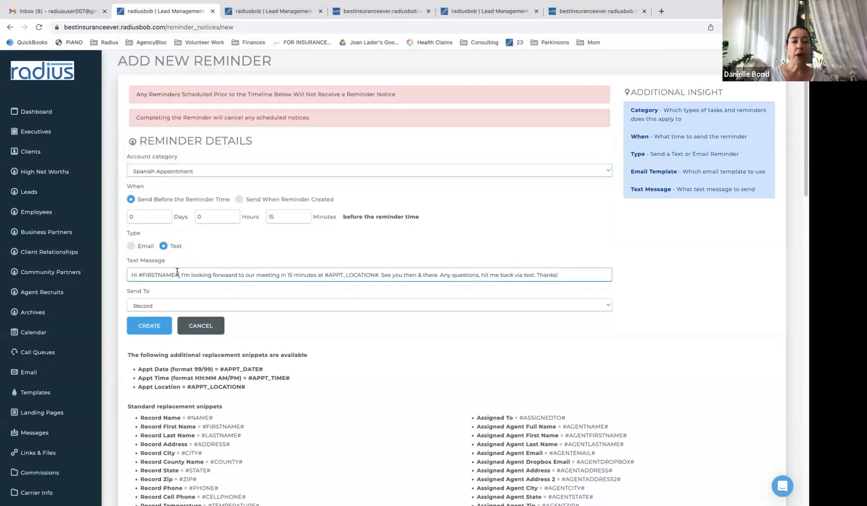
{"action": "double_click", "coordinate": [136, 274]}
{"action": "type", "text": "Hola"}
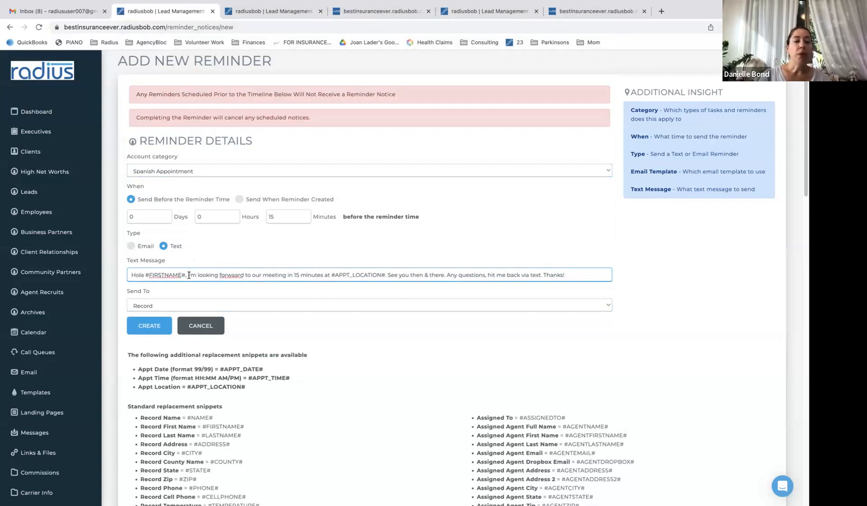
{"action": "left_click_drag", "start_coordinate": [189, 275], "coordinate": [339, 284]}
{"action": "key", "text": "BackSpace"}
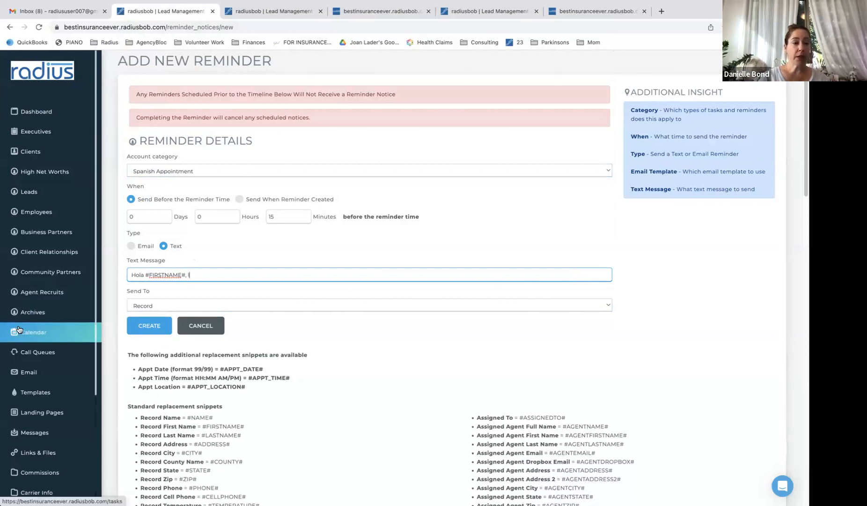
{"action": "left_click", "coordinate": [47, 395]}
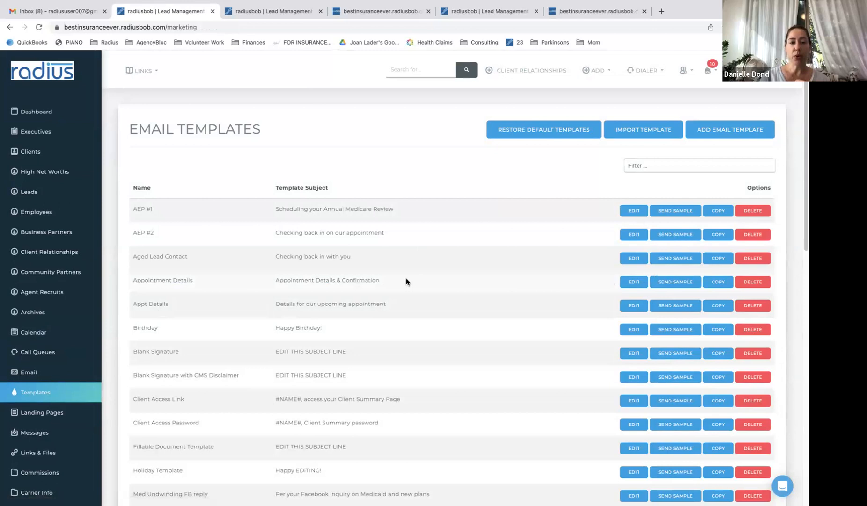
{"action": "left_click_drag", "start_coordinate": [385, 282], "coordinate": [133, 280]}
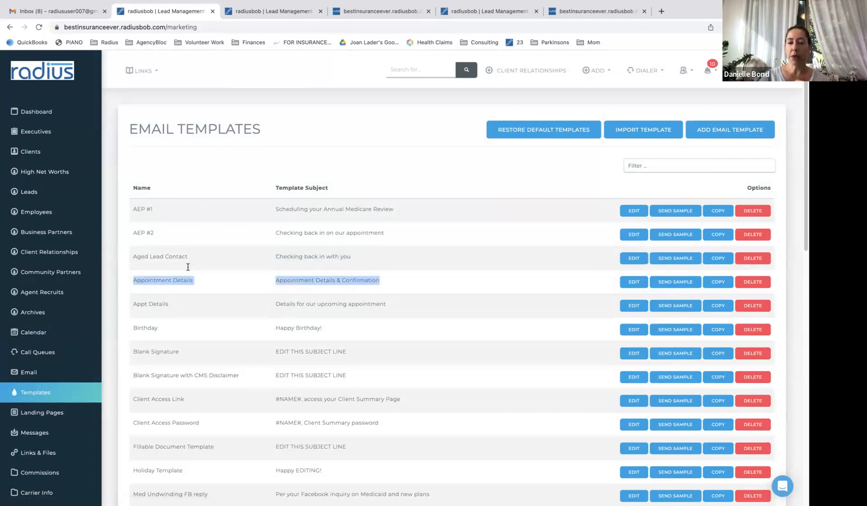
{"action": "left_click", "coordinate": [635, 281]}
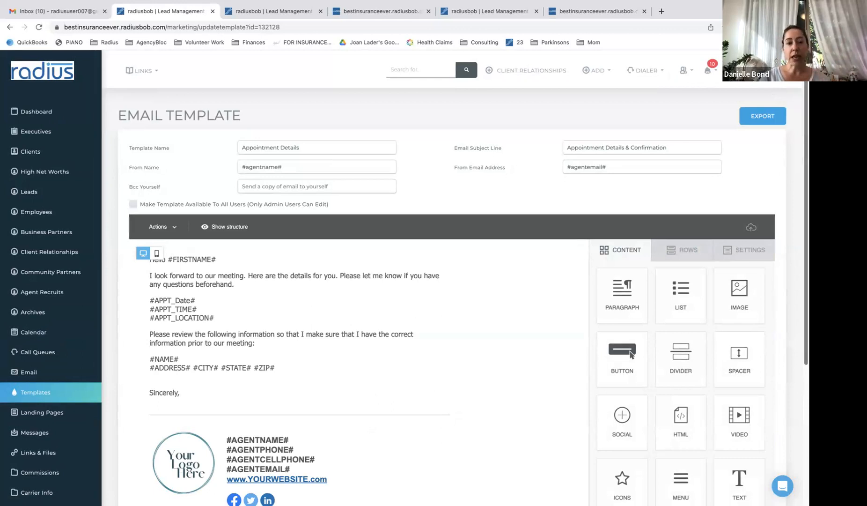
{"action": "scroll", "coordinate": [804, 184], "scroll_direction": "down", "scroll_amount": 5}
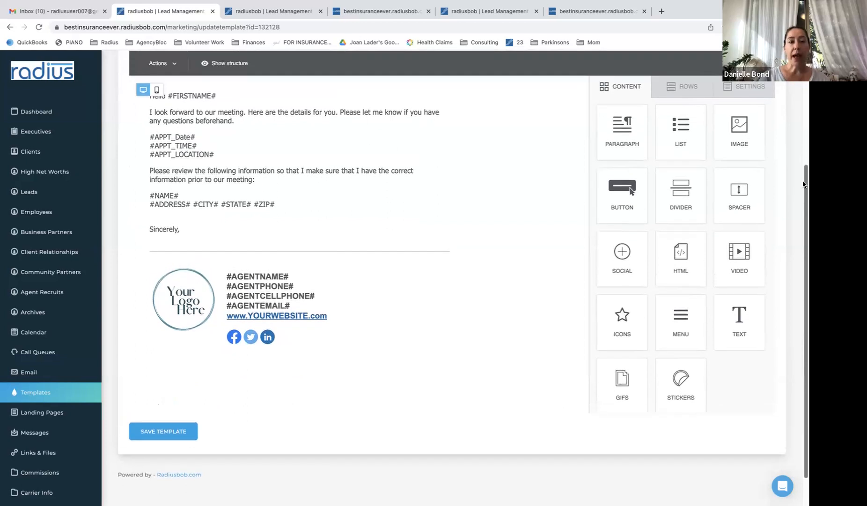
{"action": "left_click_drag", "start_coordinate": [803, 185], "coordinate": [803, 139]}
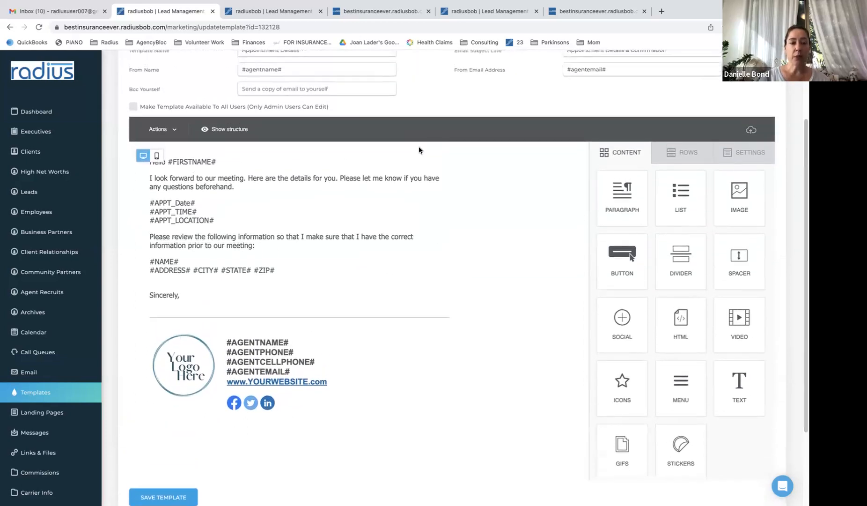
{"action": "left_click", "coordinate": [79, 392]}
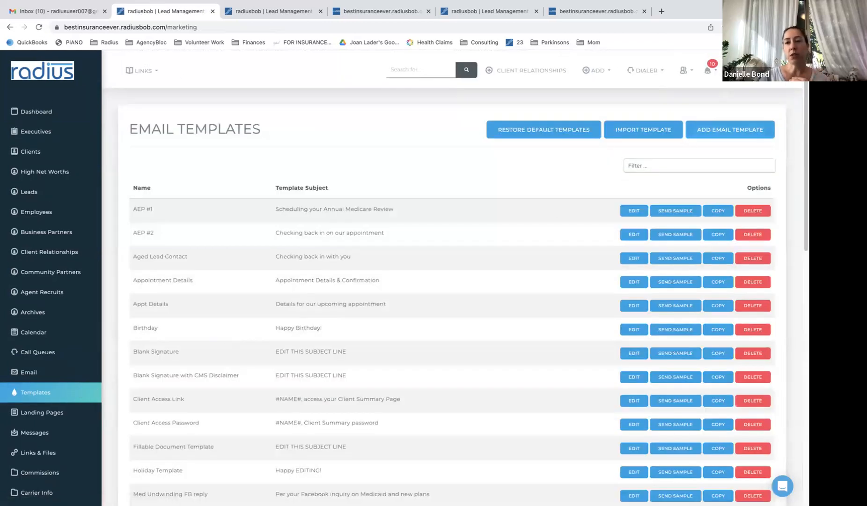
{"action": "left_click", "coordinate": [684, 70]}
In User Settings, copy the personal 45-minute appointment scheduling link
{"action": "left_click", "coordinate": [716, 94]}
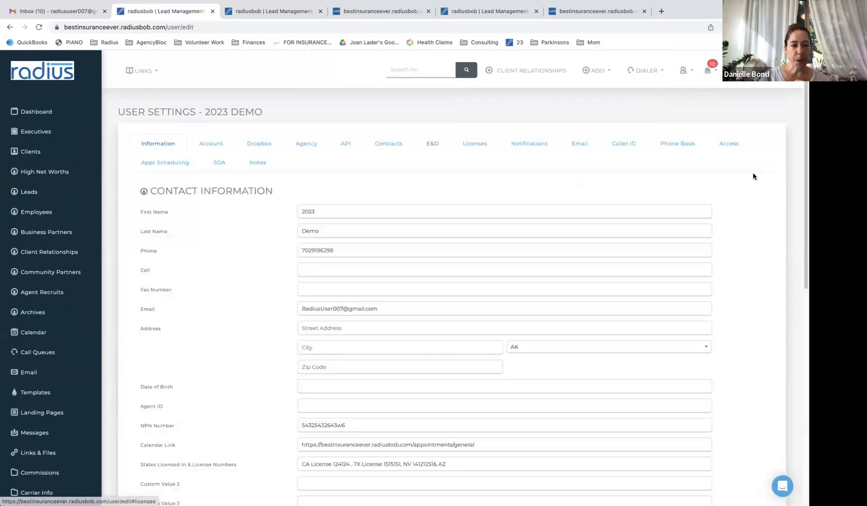
{"action": "left_click_drag", "start_coordinate": [802, 153], "coordinate": [805, 238]}
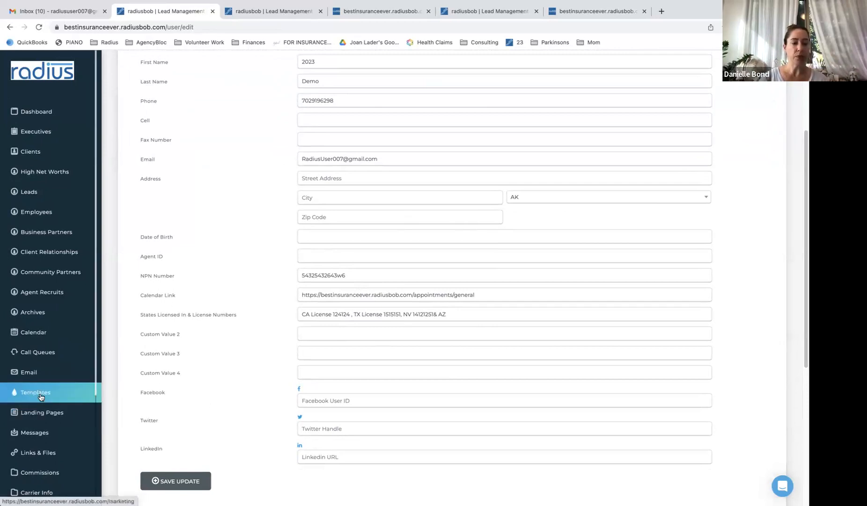
{"action": "left_click_drag", "start_coordinate": [803, 273], "coordinate": [803, 181]}
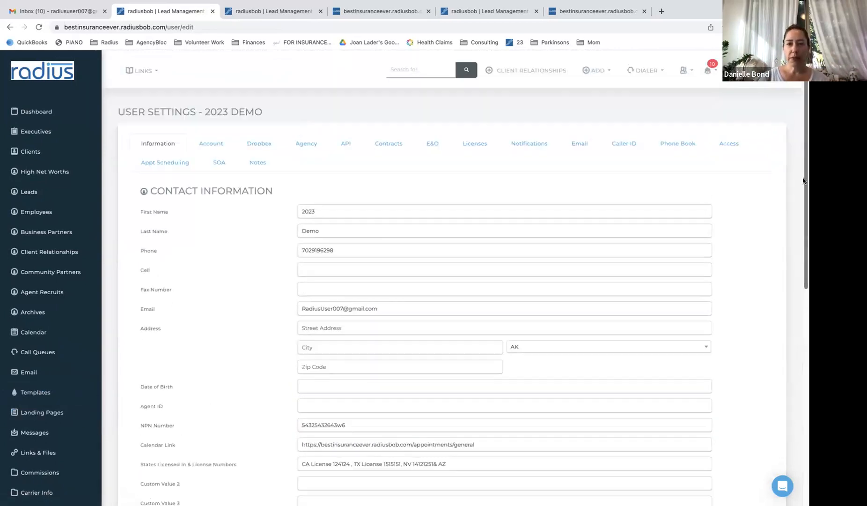
{"action": "left_click", "coordinate": [218, 165]}
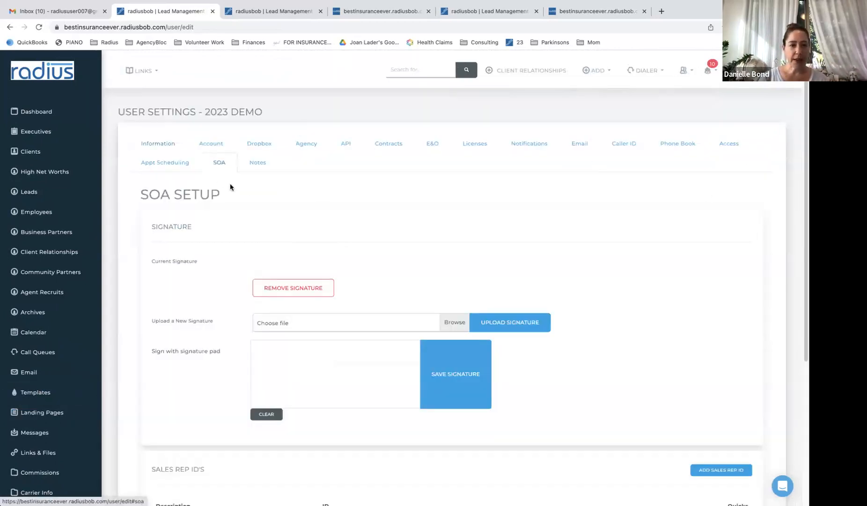
{"action": "mouse_move", "coordinate": [803, 92]}
{"action": "left_mouse_down"}
{"action": "mouse_move", "coordinate": [803, 243]}
{"action": "mouse_move", "coordinate": [803, 96]}
{"action": "left_mouse_up"}
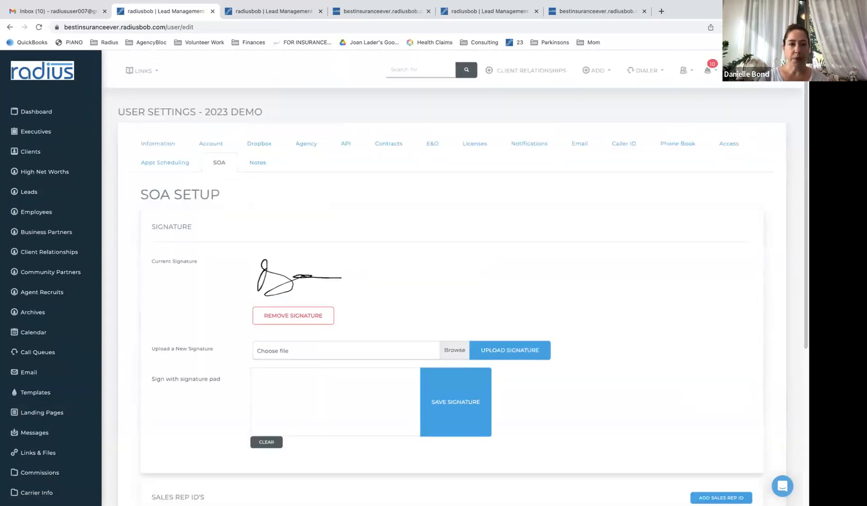
{"action": "left_click", "coordinate": [160, 145]}
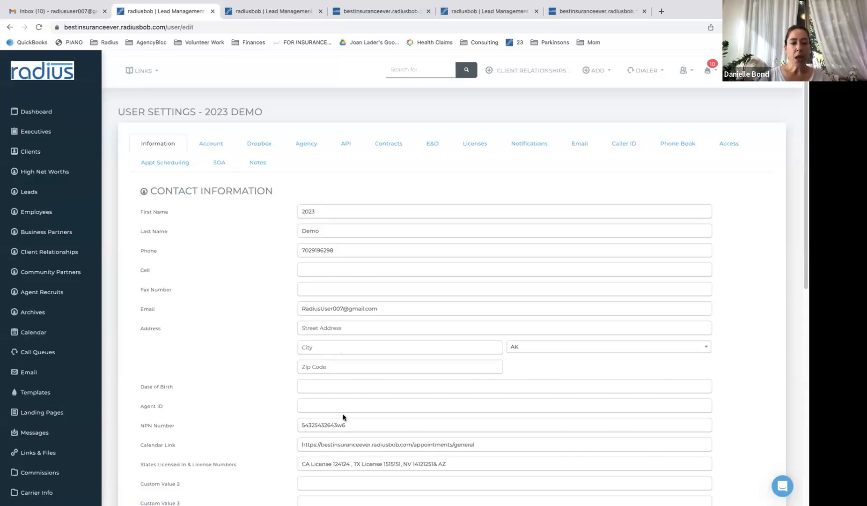
{"action": "left_click_drag", "start_coordinate": [194, 448], "coordinate": [135, 448]}
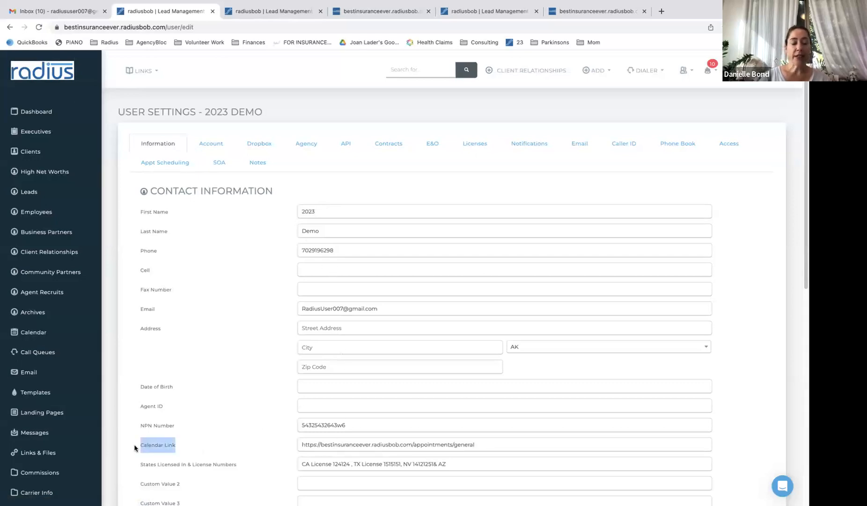
{"action": "left_click_drag", "start_coordinate": [501, 444], "coordinate": [334, 442]}
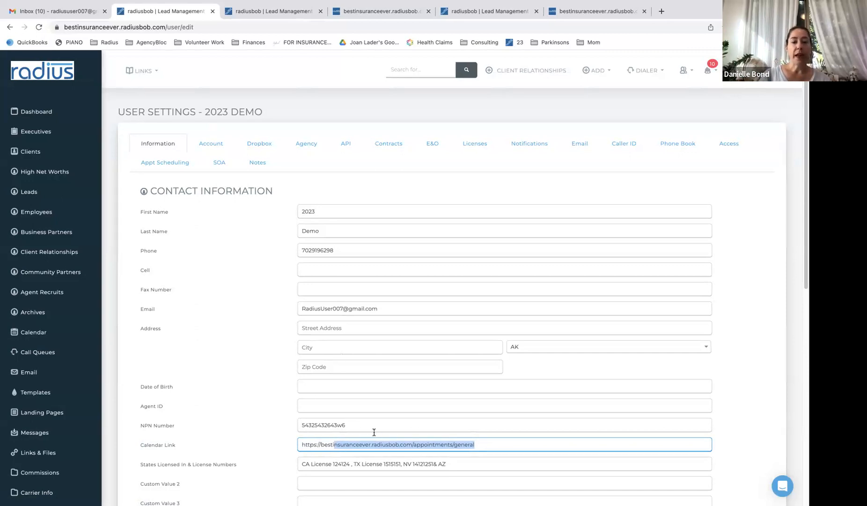
{"action": "left_click", "coordinate": [157, 163]}
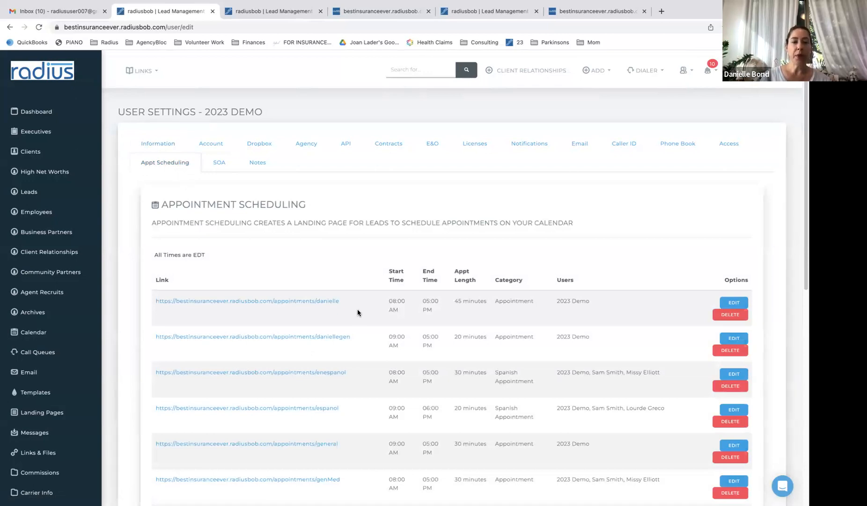
{"action": "mouse_move", "coordinate": [155, 300]}
{"action": "left_mouse_down"}
{"action": "mouse_move", "coordinate": [358, 305]}
{"action": "mouse_move", "coordinate": [158, 301]}
{"action": "left_mouse_up"}
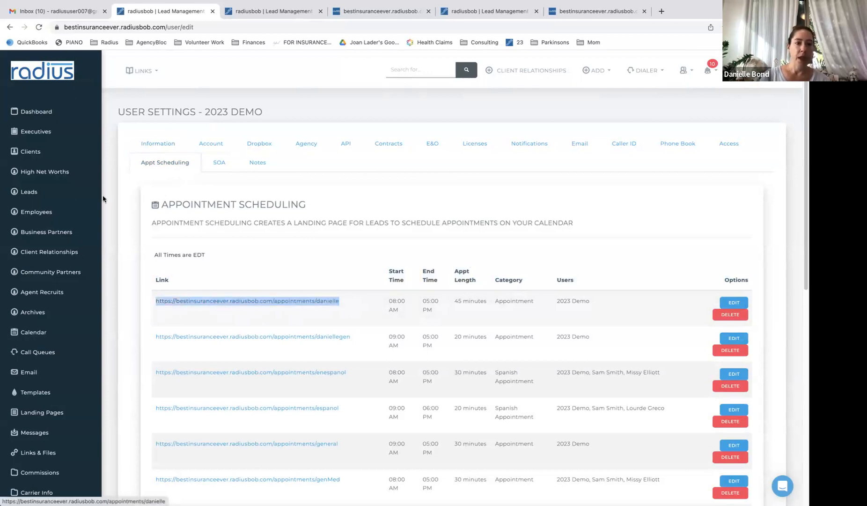
Replace the Calendar Link with the 45-minute appointment link, save the profile, and return to Email Templates
{"action": "left_click", "coordinate": [163, 146]}
{"action": "double_click", "coordinate": [488, 442]}
{"action": "key", "text": "ctrl+a"}
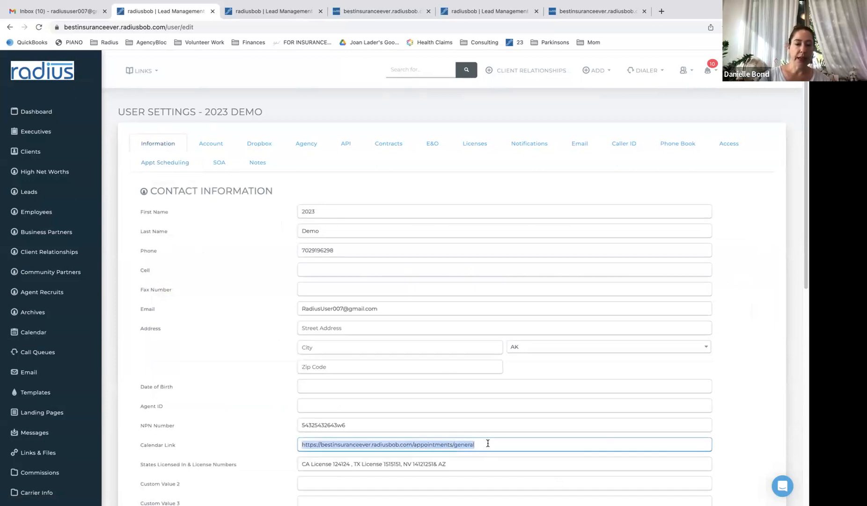
{"action": "type", "text": "https://bestinsuranceever.radiusbob.com/appointments/danielle"}
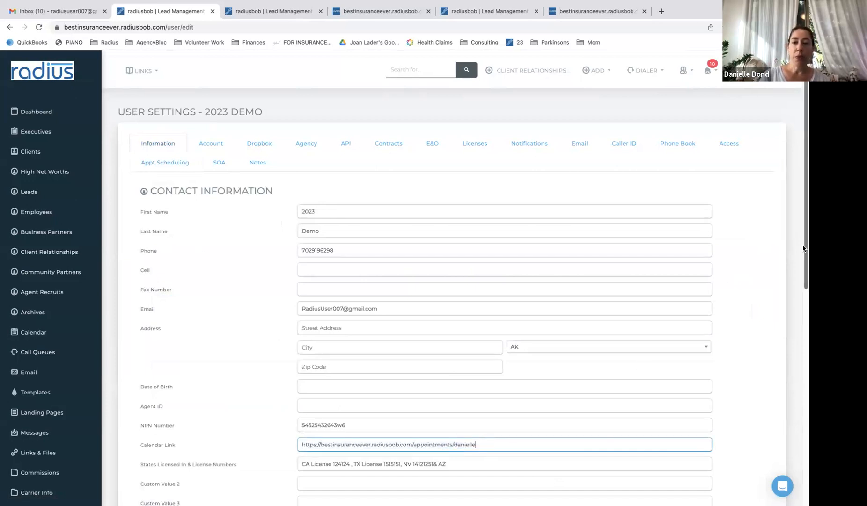
{"action": "left_click_drag", "start_coordinate": [804, 248], "coordinate": [800, 388]}
{"action": "left_click", "coordinate": [187, 335]}
{"action": "left_click", "coordinate": [498, 119]}
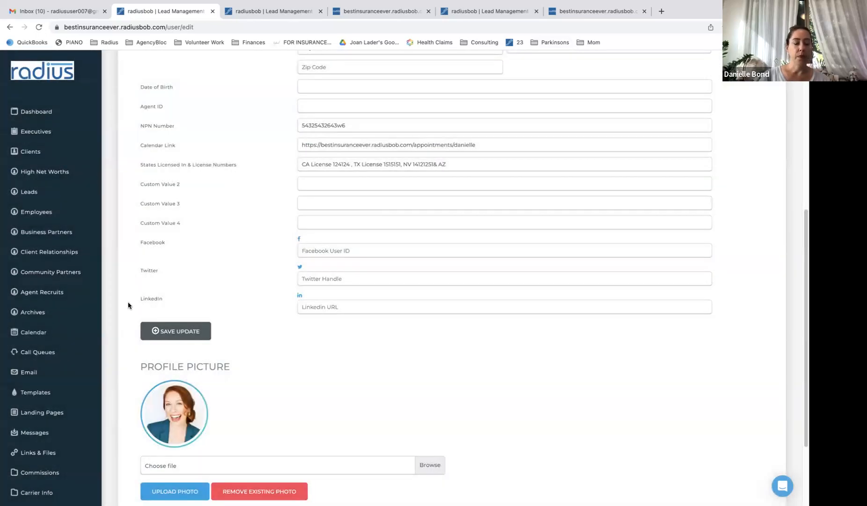
{"action": "left_click", "coordinate": [35, 392]}
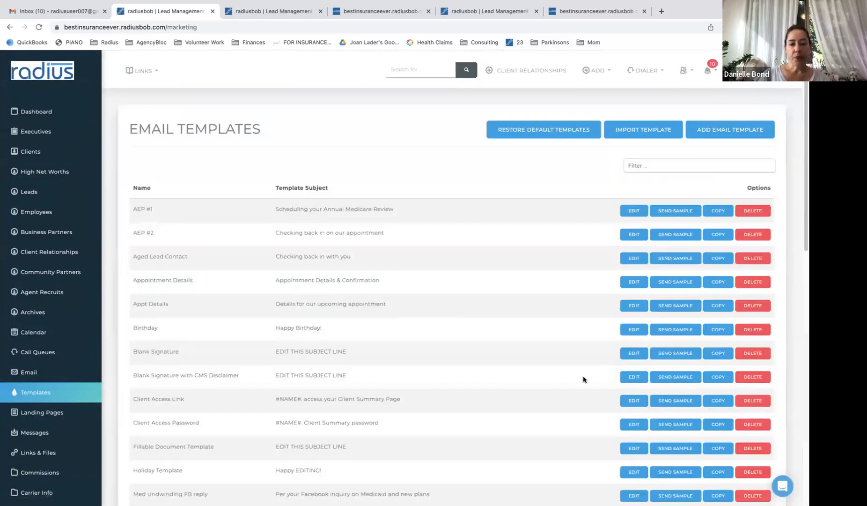
Copy Blank Signature with CMS Disclaimer as 'Appointment Reminder for Medicare Intake' with subject 'Details for our Medicare Intake Appointment'
{"action": "left_click", "coordinate": [724, 379]}
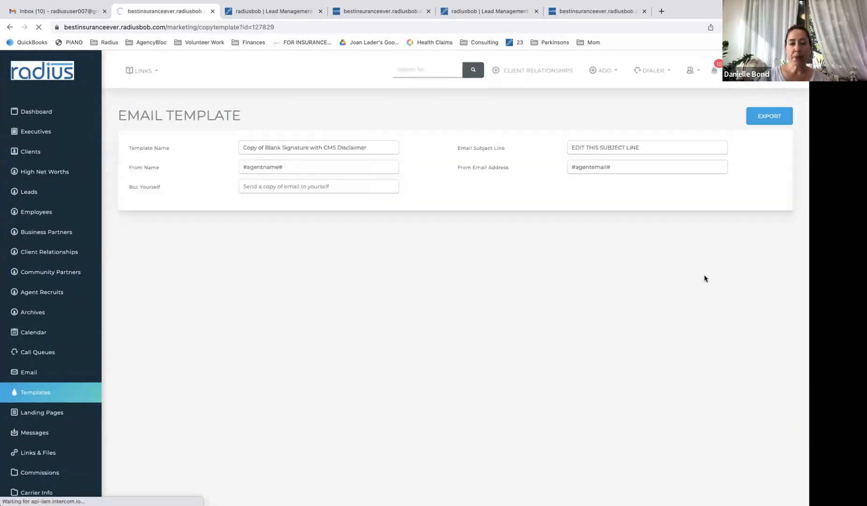
{"action": "triple_click", "coordinate": [388, 147]}
{"action": "type", "text": "Appointm"}
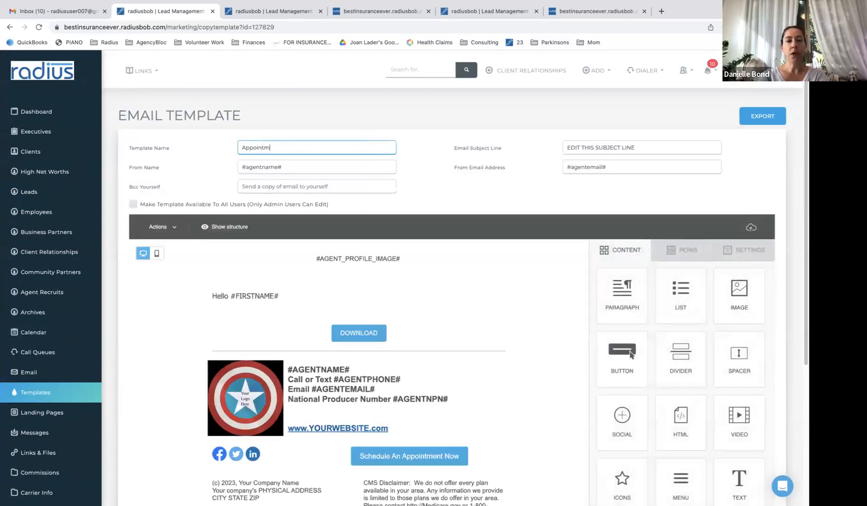
{"action": "type", "text": "ent Remind"}
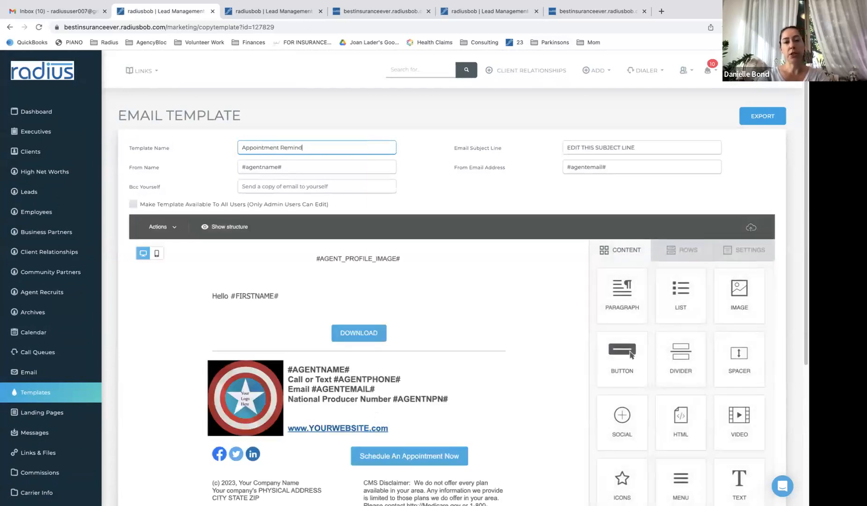
{"action": "type", "text": "er for Medicare"}
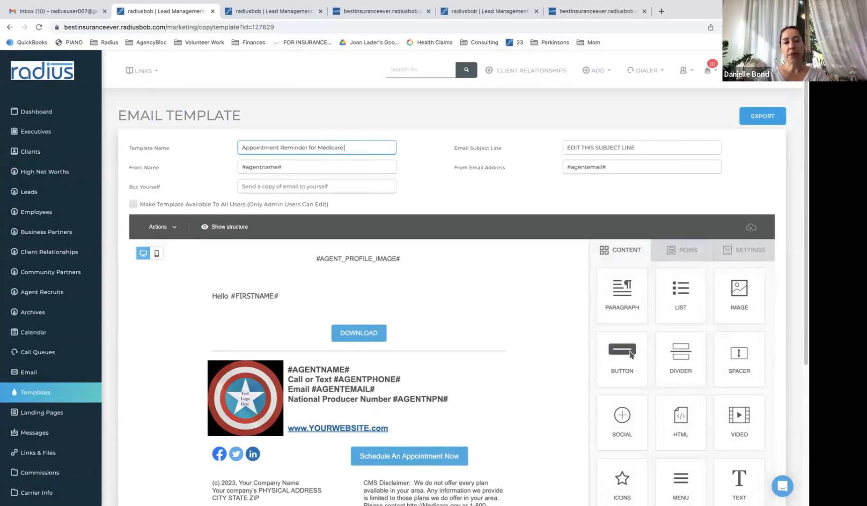
{"action": "type", "text": " Intake"}
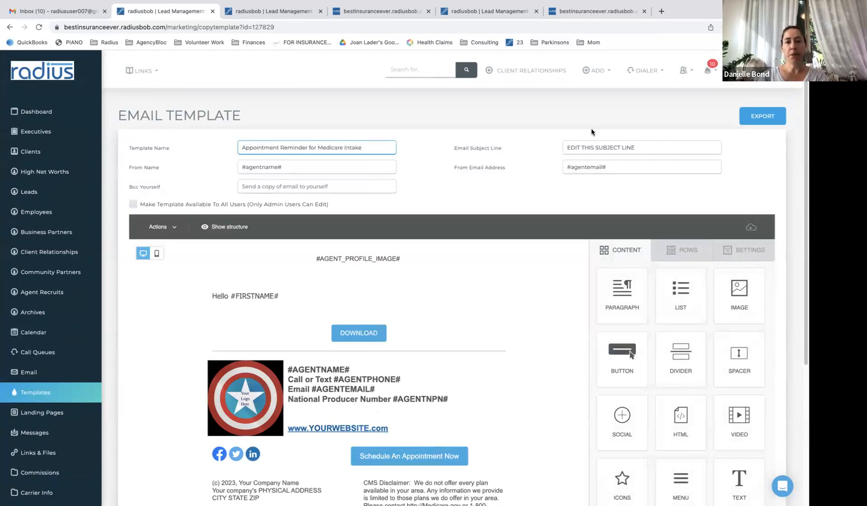
{"action": "triple_click", "coordinate": [649, 146]}
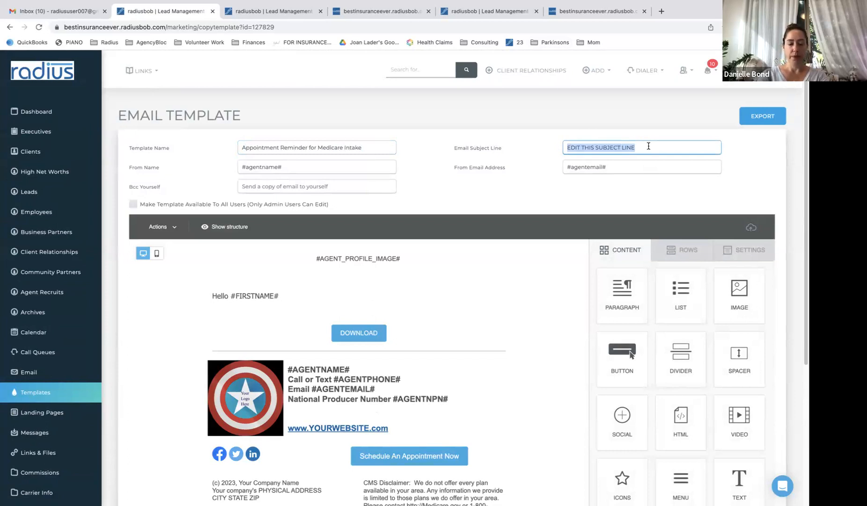
{"action": "type", "text": "Details for our"}
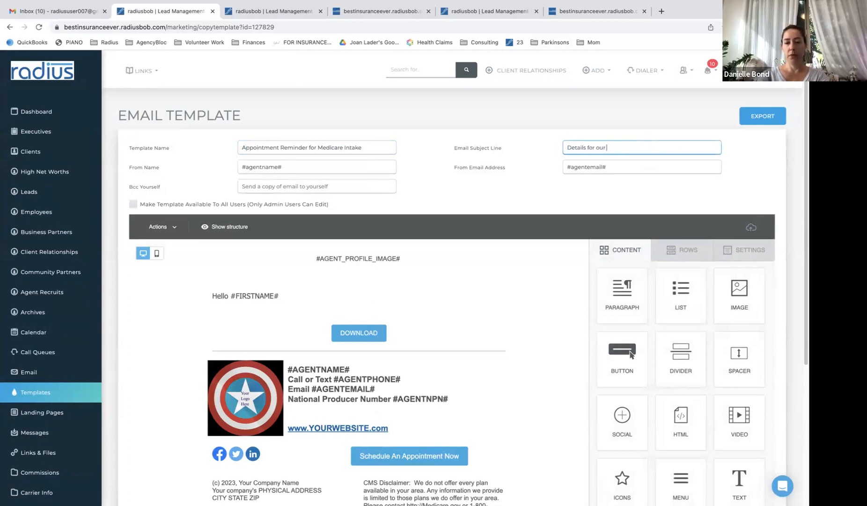
{"action": "type", "text": " Medicare Intake Appointment"}
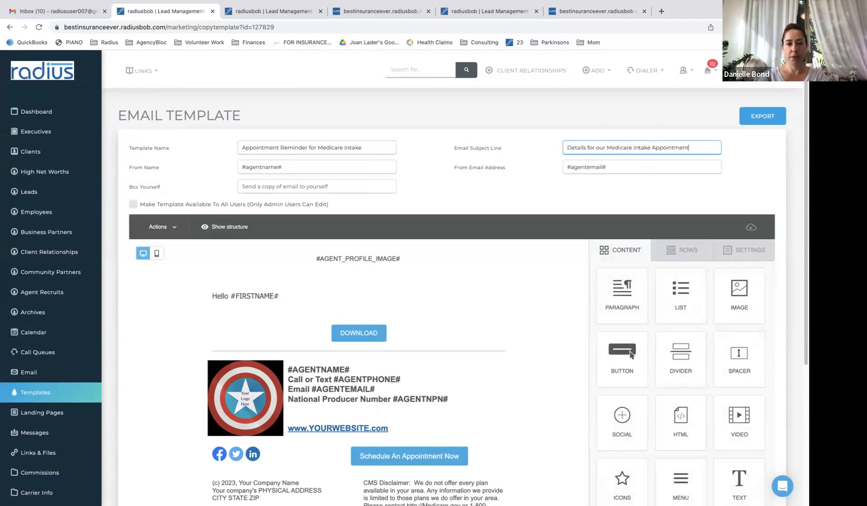
Below 'Hello #FIRSTNAME#', add an intro saying the Medicare Intake takes about 60 minutes, budgeted 90
{"action": "left_click", "coordinate": [398, 258]}
{"action": "left_click_drag", "start_coordinate": [410, 255], "coordinate": [313, 256]}
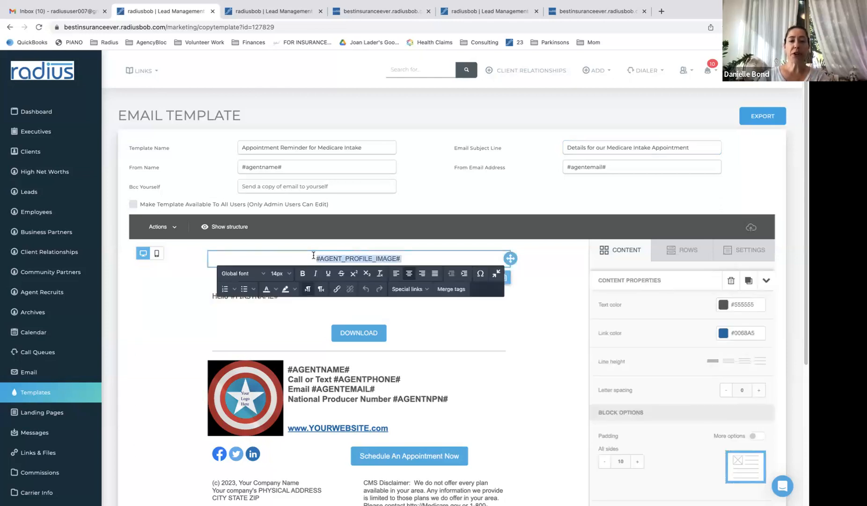
{"action": "left_click_drag", "start_coordinate": [803, 123], "coordinate": [799, 178]}
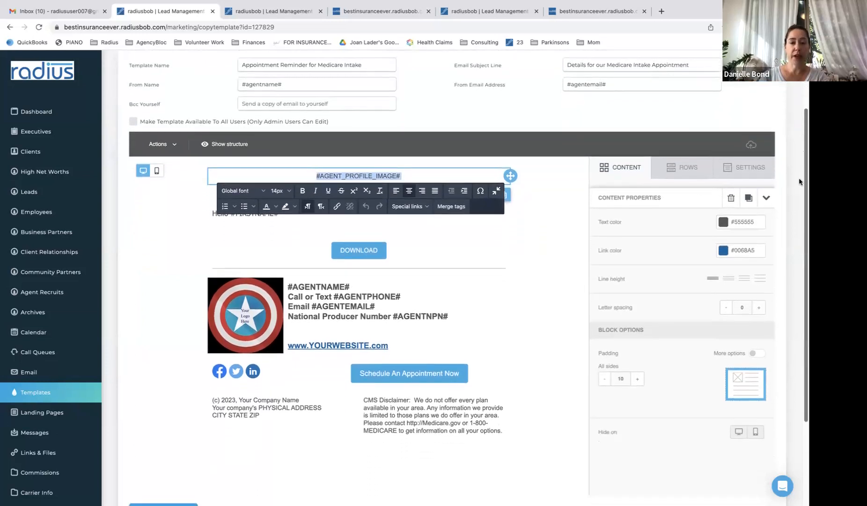
{"action": "left_click", "coordinate": [508, 236]}
{"action": "left_click", "coordinate": [431, 208]}
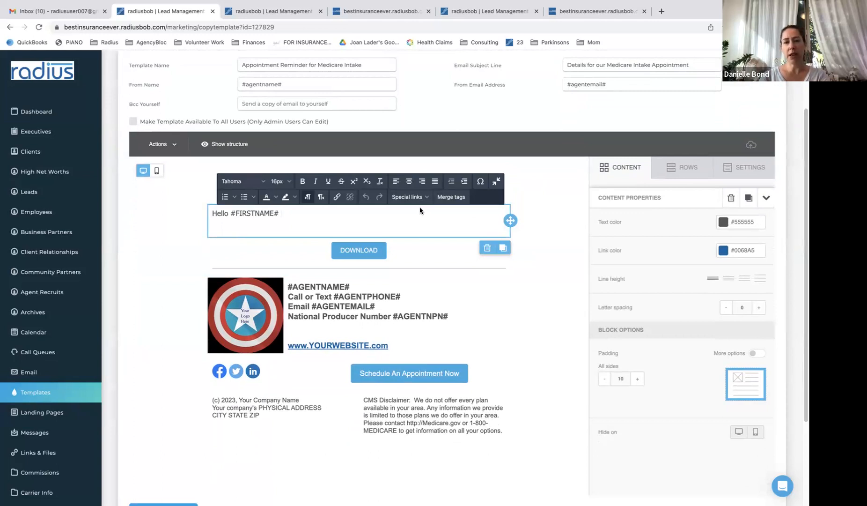
{"action": "key", "text": "Return"}
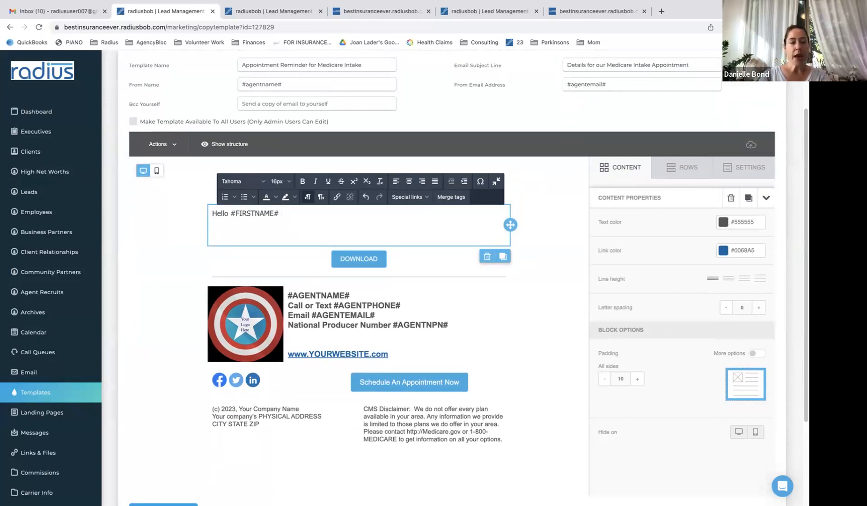
{"action": "key", "text": "Return"}
{"action": "type", "text": "I'm "}
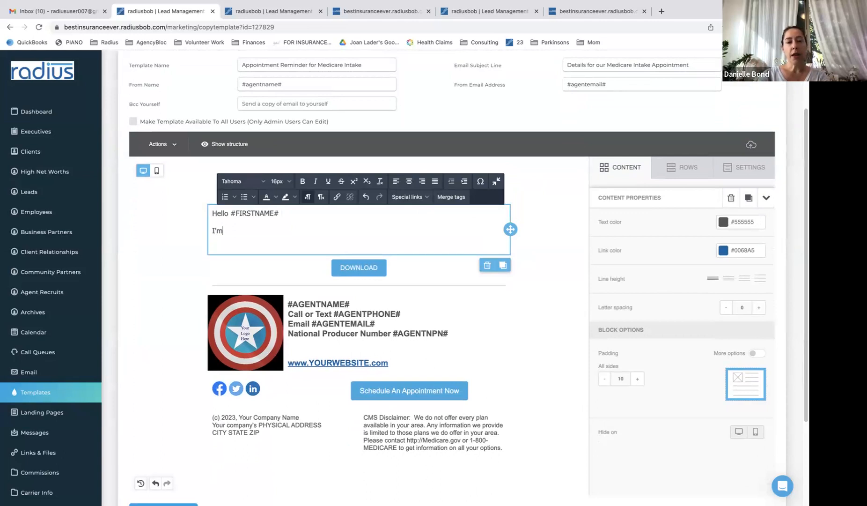
{"action": "type", "text": "looking forw"}
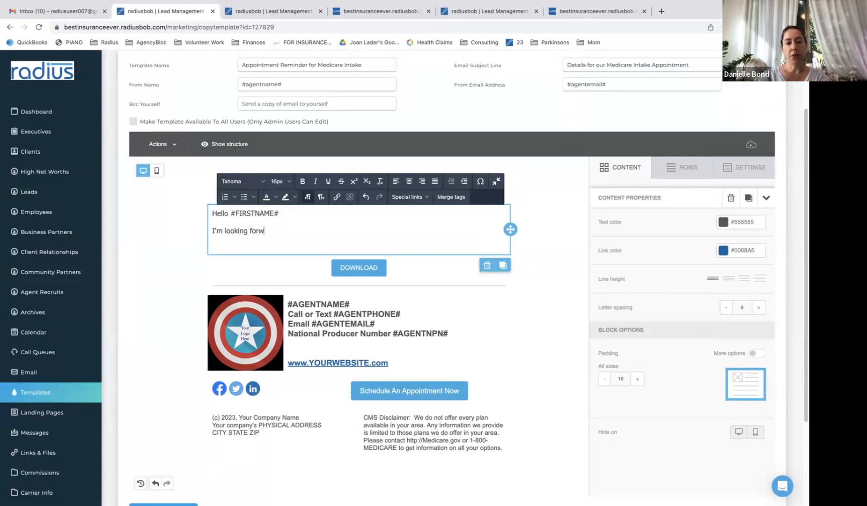
{"action": "type", "text": "ard to going over your Medic"}
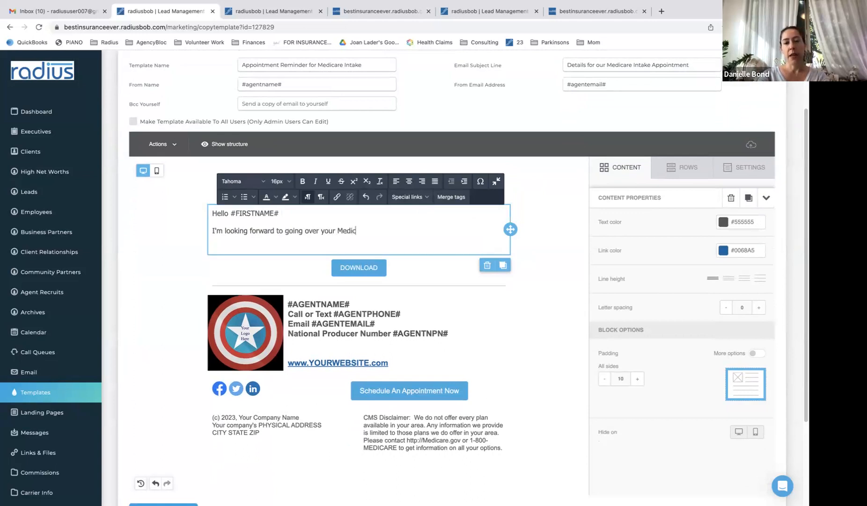
{"action": "type", "text": "are Intake with you. It'll be around "}
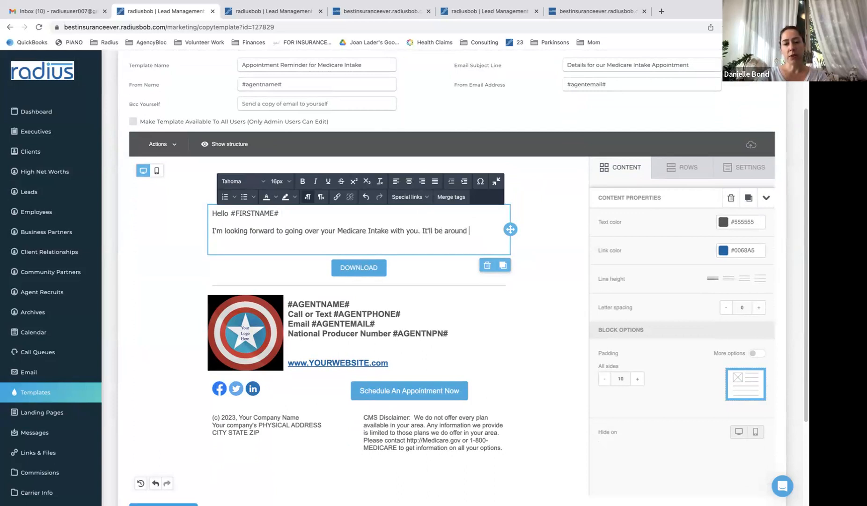
{"action": "type", "text": "60 "}
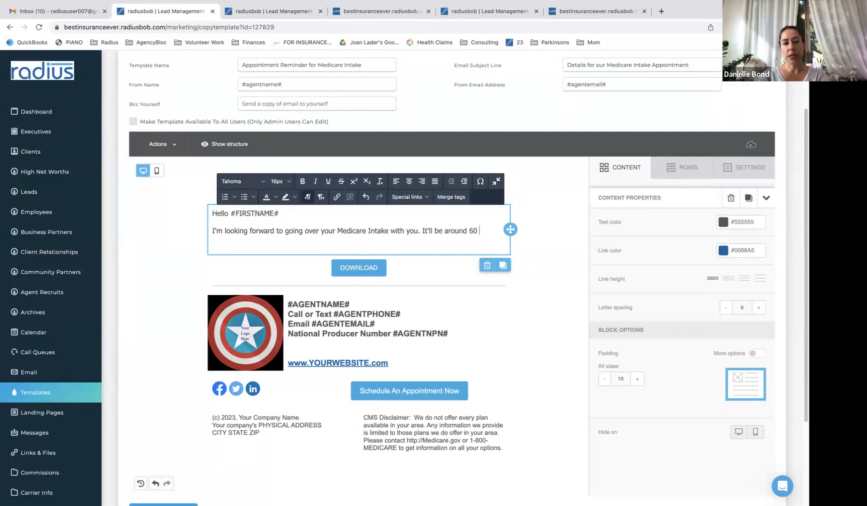
{"action": "type", "text": "minutes but I budget 90 minutes so that you have plenty "}
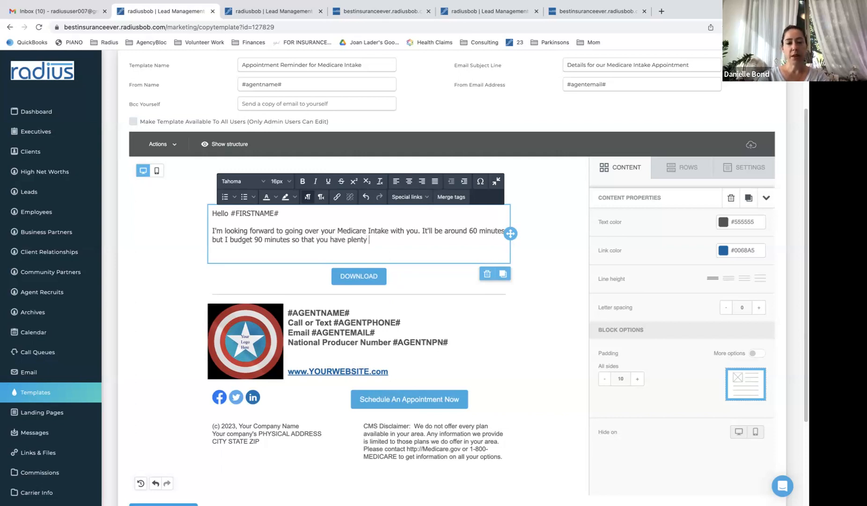
{"action": "type", "text": "of time for questions so we "}
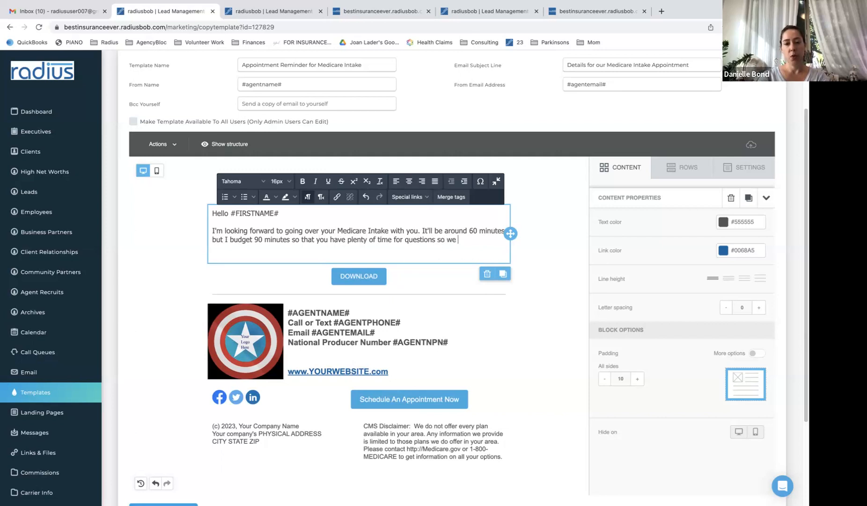
{"action": "type", "text": "make certai"}
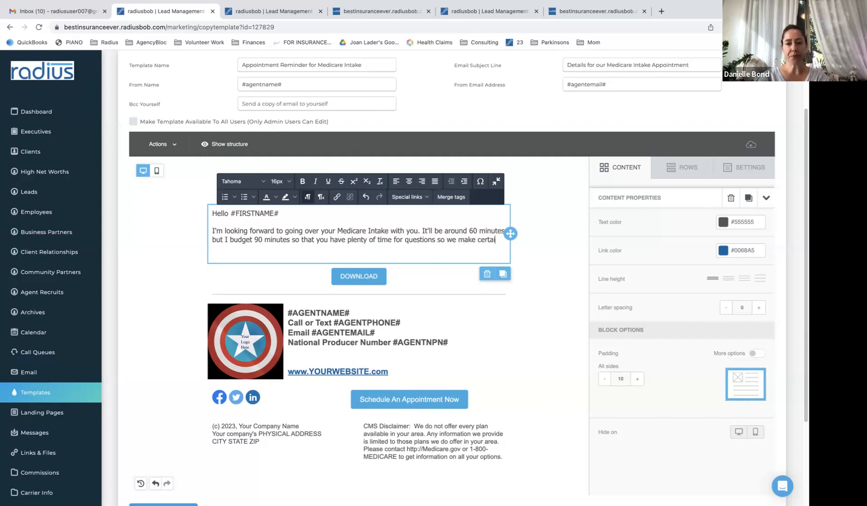
{"action": "type", "text": "n you "}
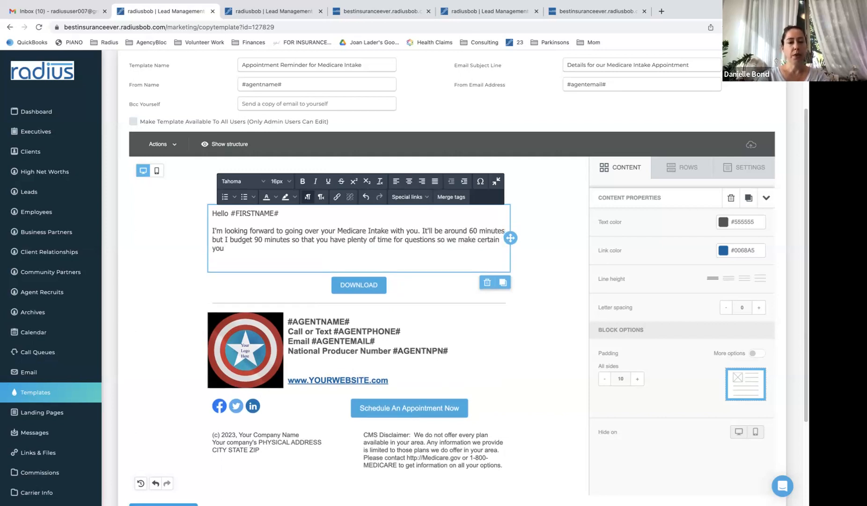
{"action": "type", "text": "feel confident."}
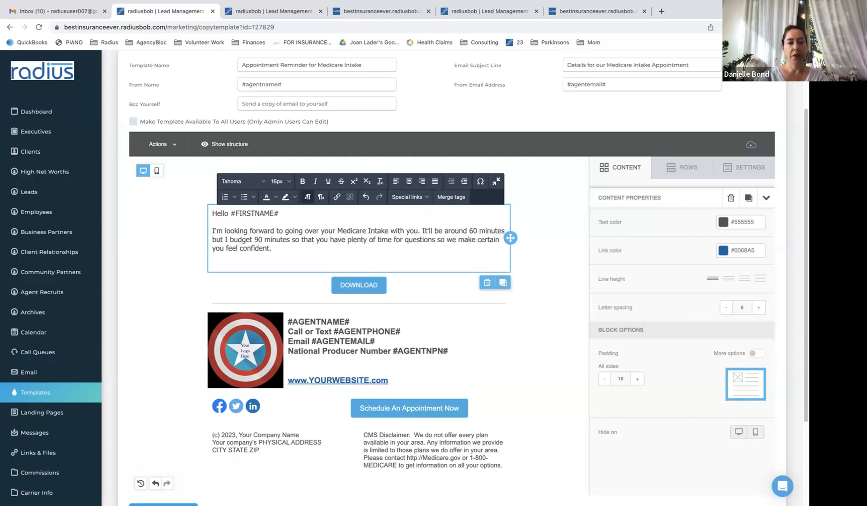
{"action": "key", "text": "Return"}
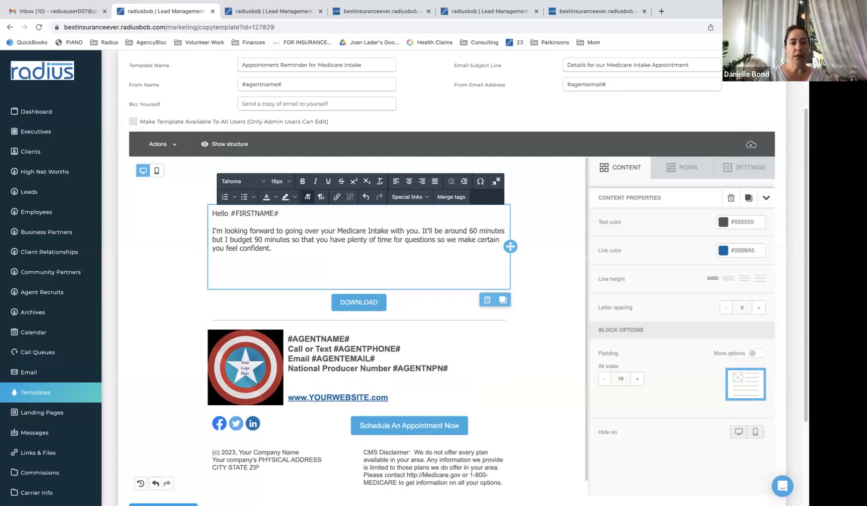
{"action": "mouse_move", "coordinate": [284, 1]}
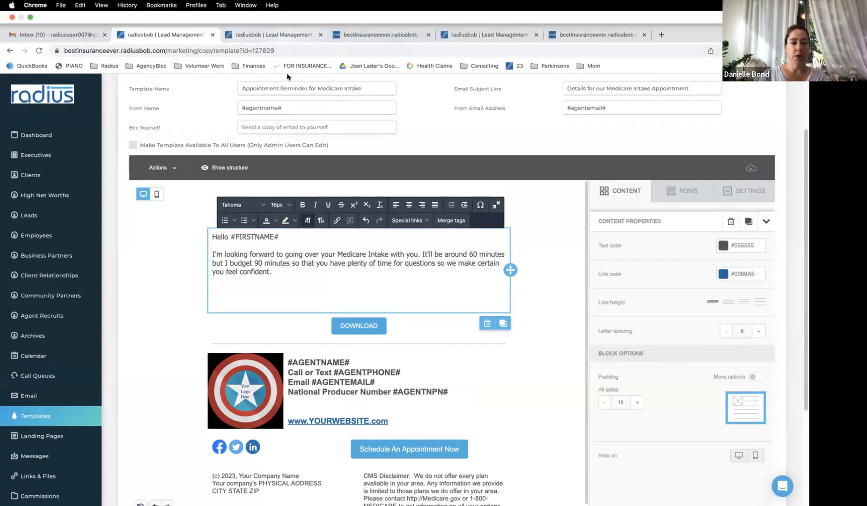
Add the appointment date, #APPT_TIME# and #APPT_LOCATION# tags on separate lines below the intro
{"action": "type", "text": "#APPT"}
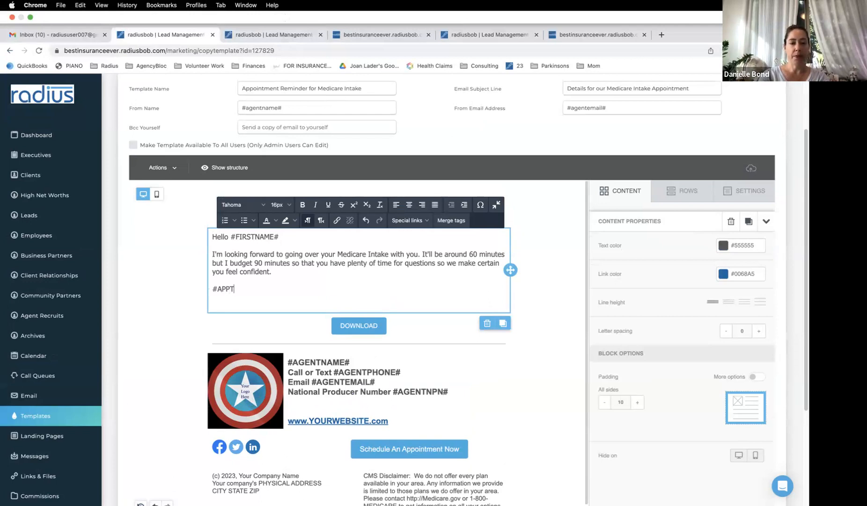
{"action": "type", "text": "_L"}
{"action": "type", "text": "ATE#"}
{"action": "key", "text": "Return"}
{"action": "type", "text": "#APPT_"}
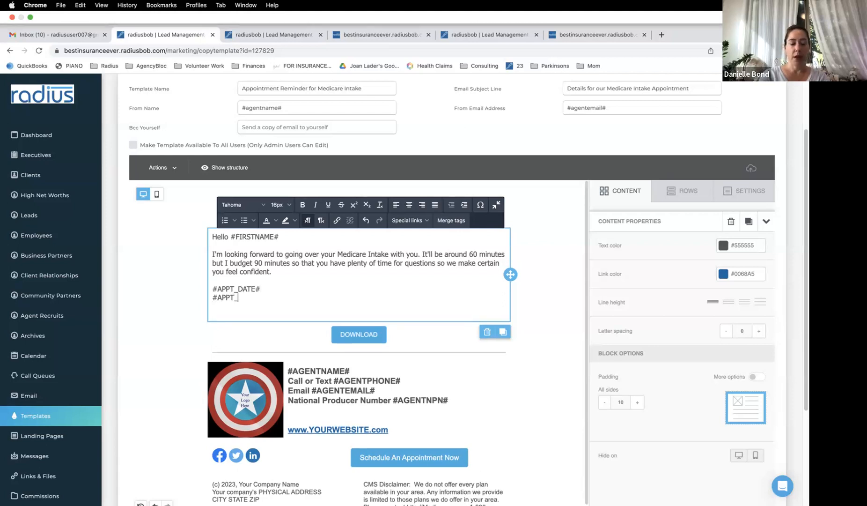
{"action": "type", "text": "TIME#"}
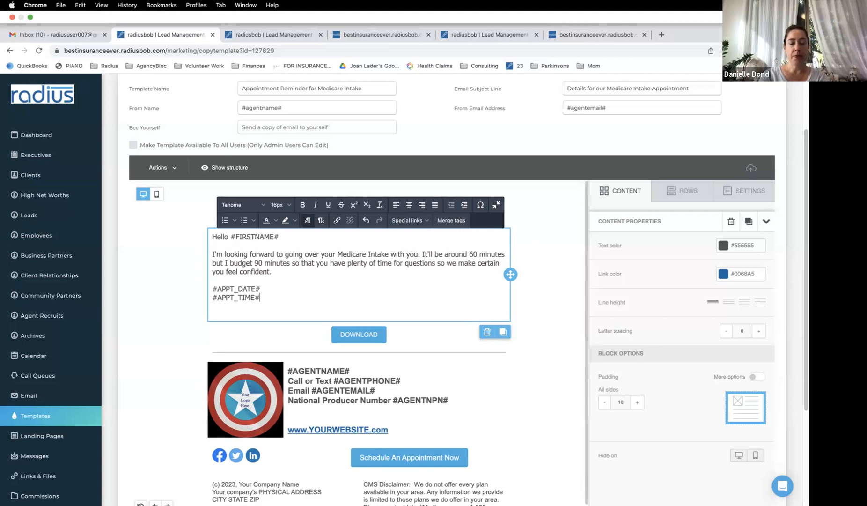
{"action": "key", "text": "Return"}
{"action": "type", "text": "#APPT_"}
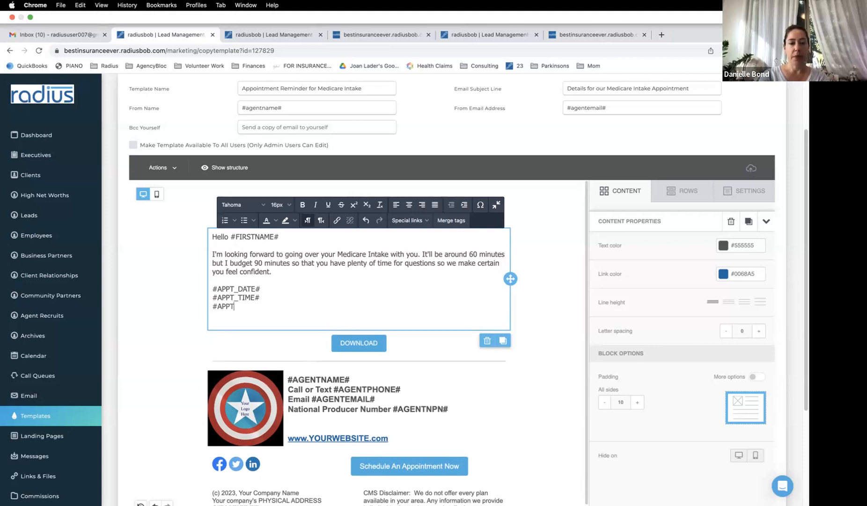
{"action": "type", "text": "LOCATION#"}
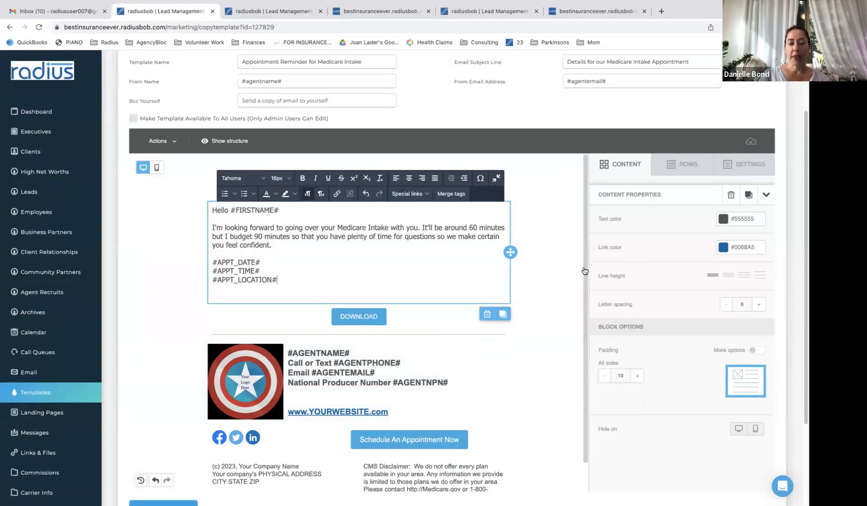
{"action": "scroll", "coordinate": [585, 281], "scroll_direction": "down", "scroll_amount": 1}
{"action": "left_click", "coordinate": [469, 448]}
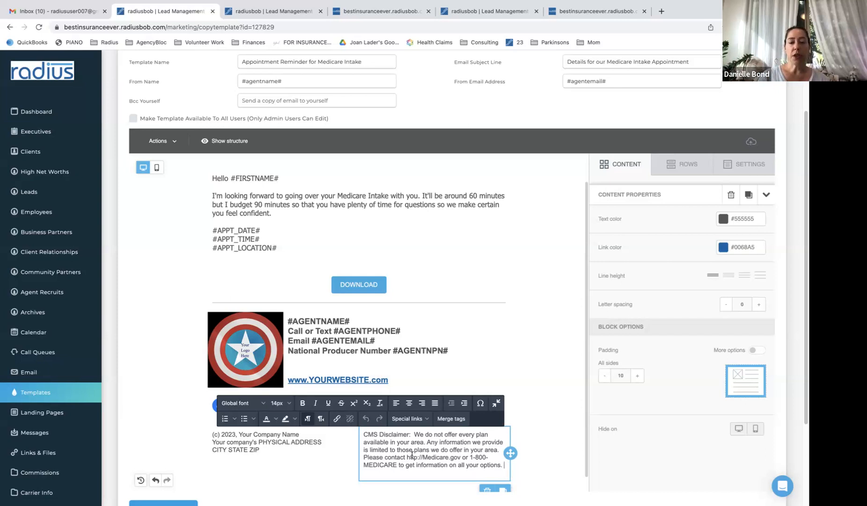
{"action": "key", "text": "ctrl+a"}
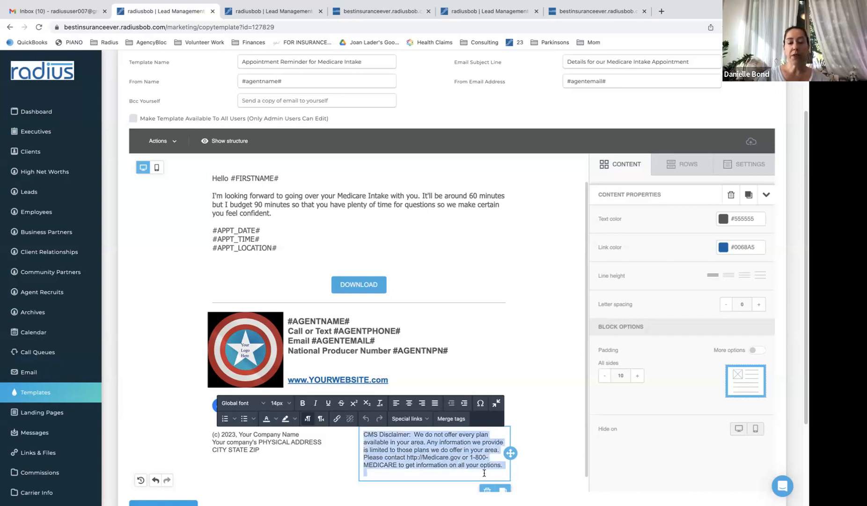
{"action": "scroll", "coordinate": [584, 305], "scroll_direction": "down", "scroll_amount": 1}
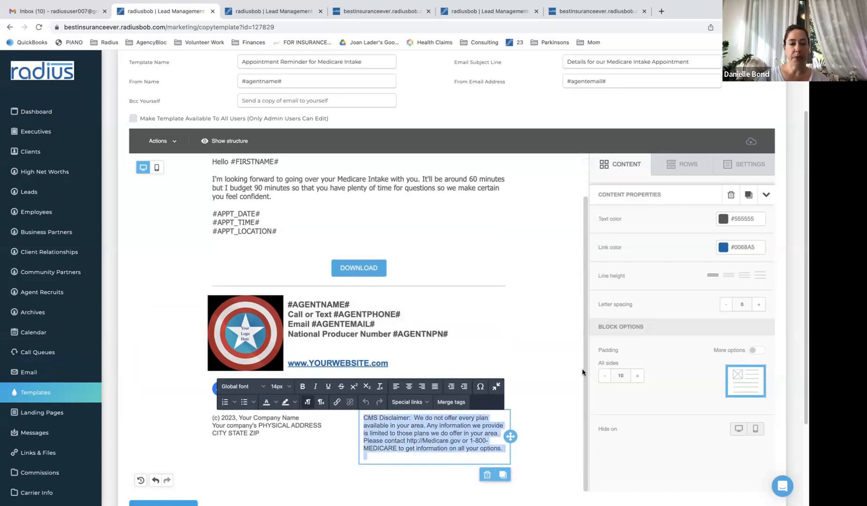
{"action": "left_click", "coordinate": [268, 432]}
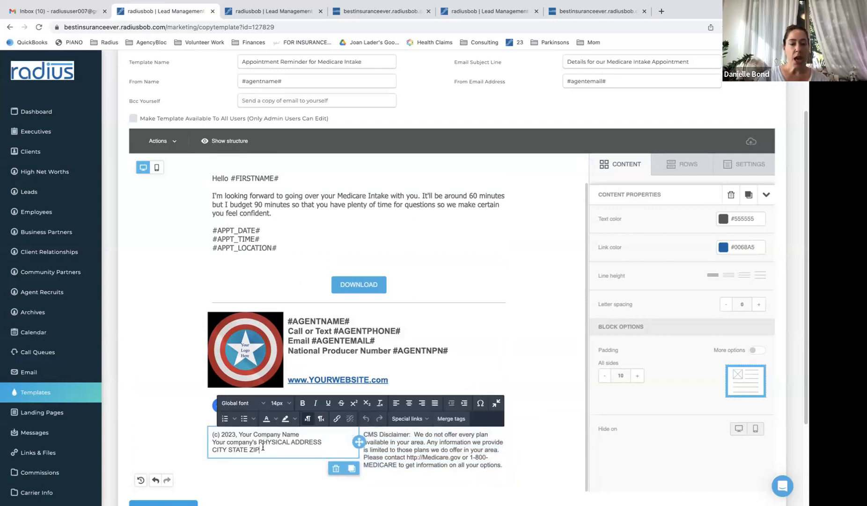
{"action": "left_click_drag", "start_coordinate": [273, 449], "coordinate": [214, 436]}
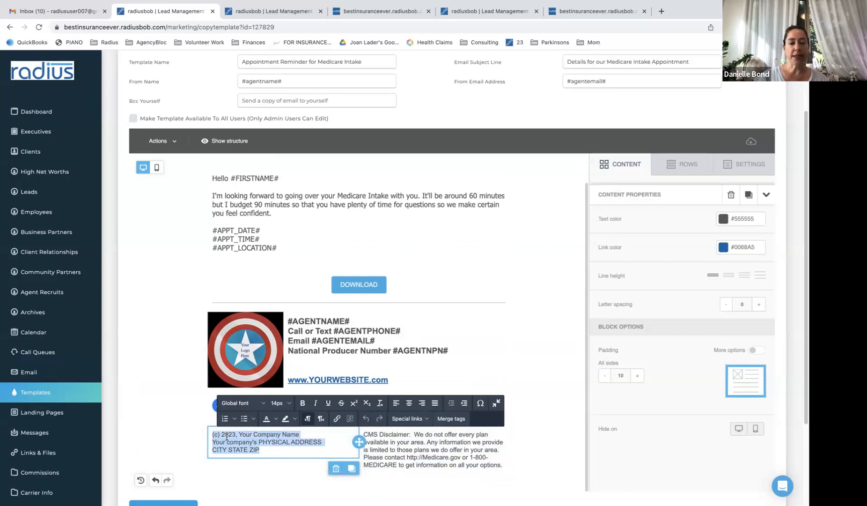
{"action": "left_click", "coordinate": [270, 444]}
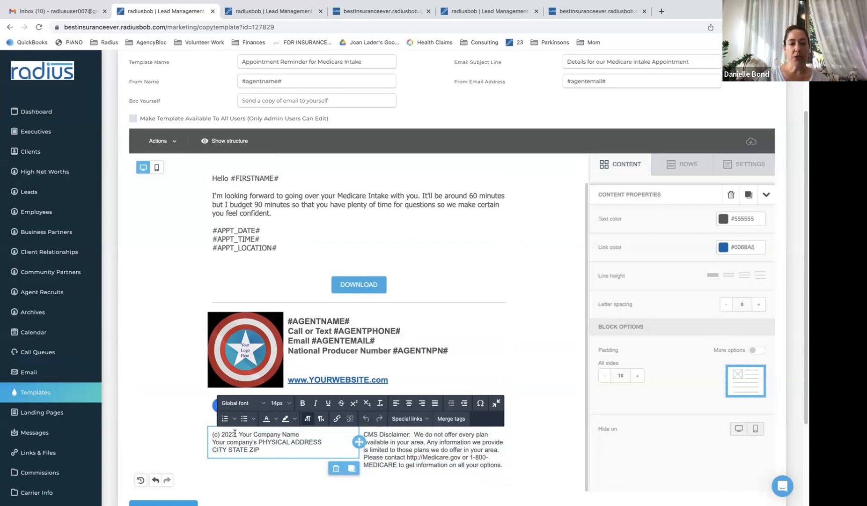
{"action": "left_click_drag", "start_coordinate": [261, 449], "coordinate": [205, 438]}
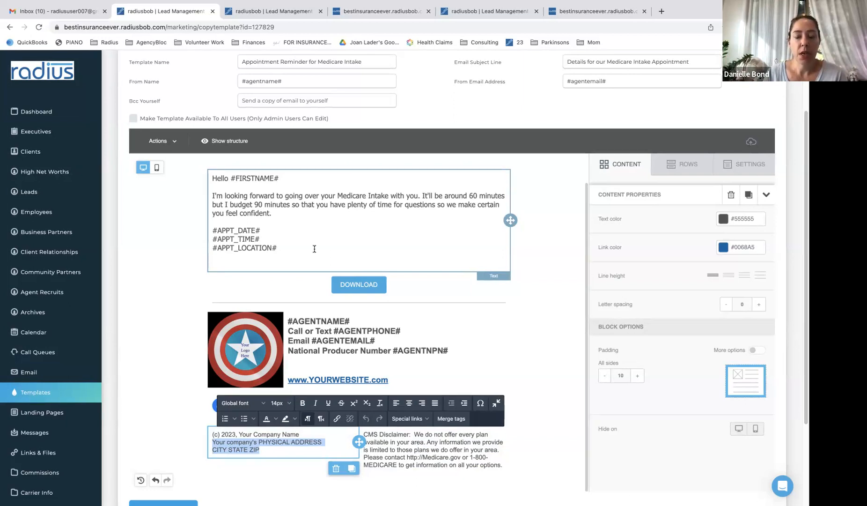
Add a blank line below the location tag and clear stray letters from the template name
{"action": "left_click", "coordinate": [304, 249]}
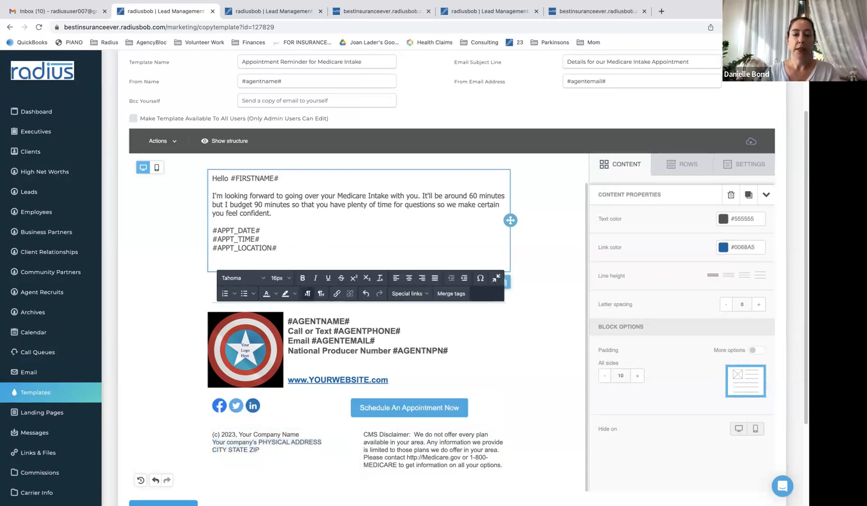
{"action": "key", "text": "Return"}
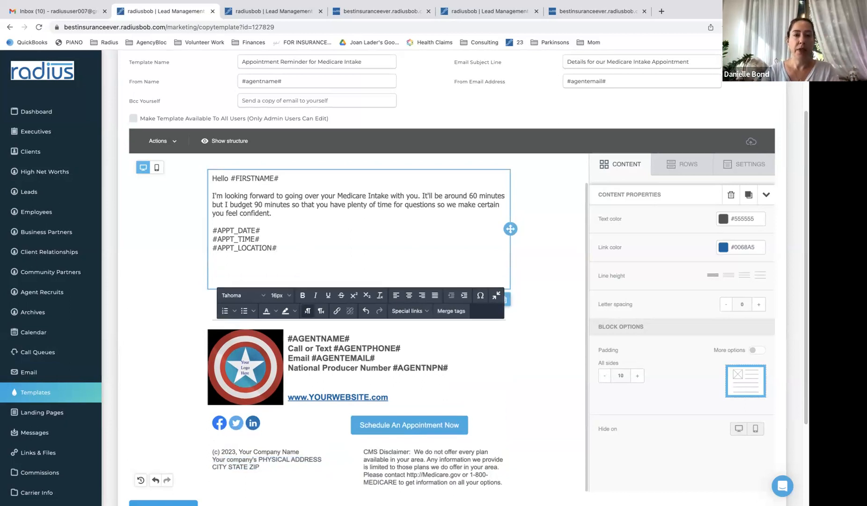
{"action": "left_click", "coordinate": [241, 63]}
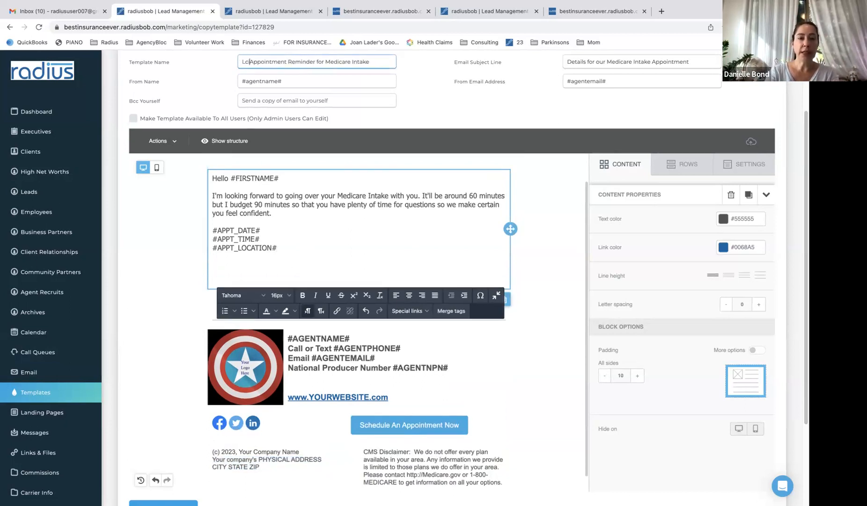
{"action": "type", "text": "Clients"}
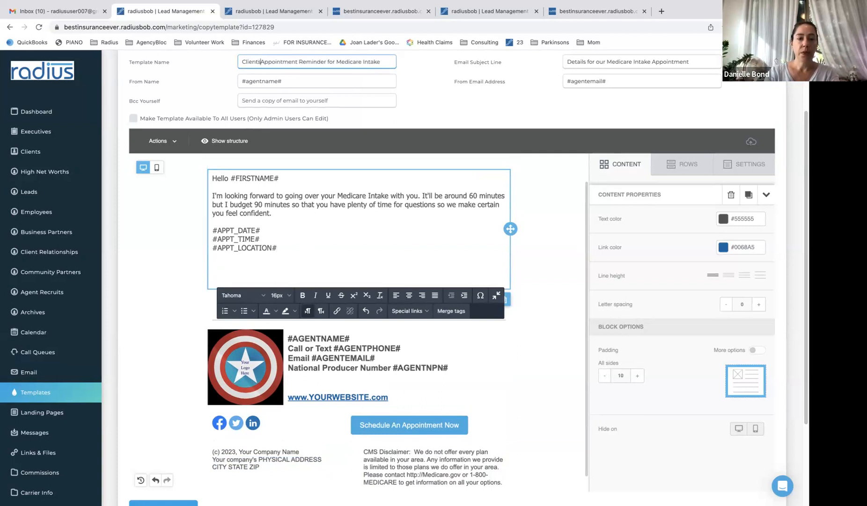
{"action": "key", "text": "BackSpace"}
{"action": "key", "text": "BackSpace"}
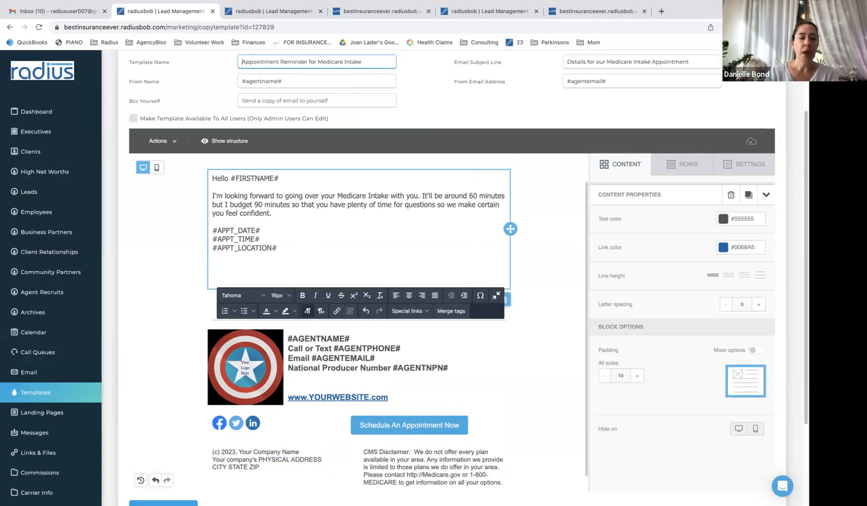
Type 'I have the following details for you' below the tags, then delete that line again
{"action": "left_click", "coordinate": [288, 254]}
{"action": "key", "text": "Return"}
{"action": "type", "text": "I have the following d"}
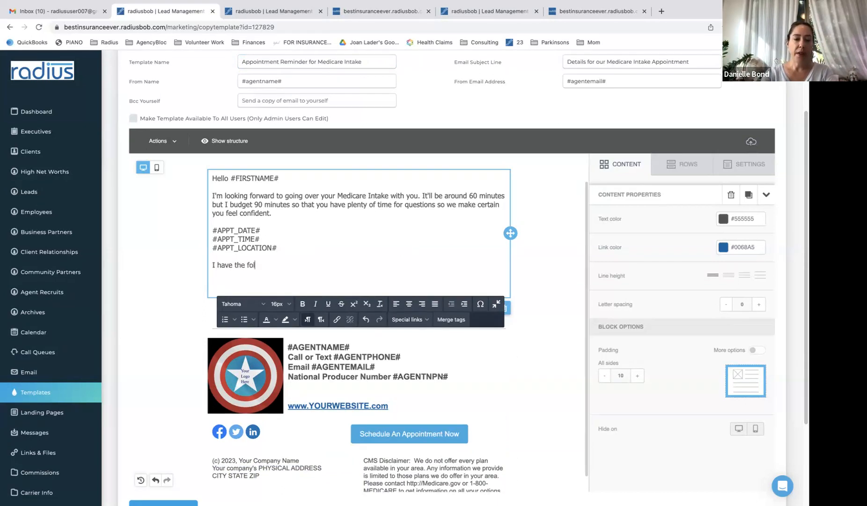
{"action": "type", "text": "s for you"}
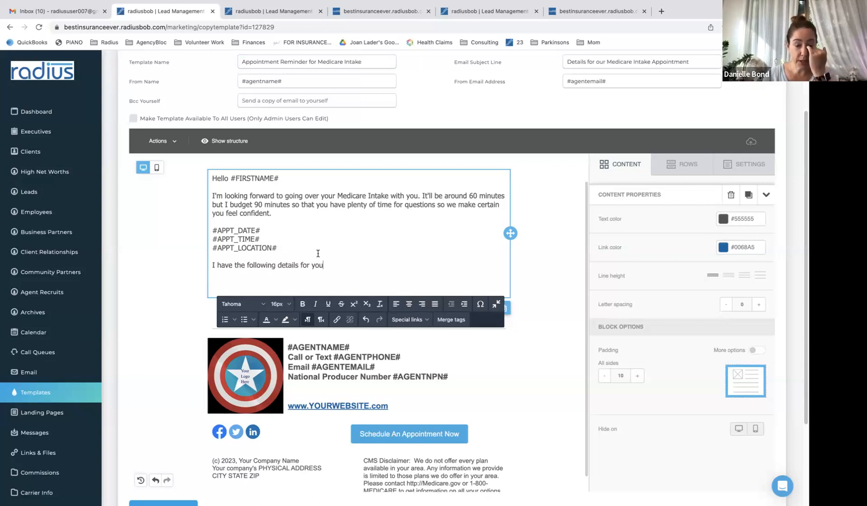
{"action": "left_click_drag", "start_coordinate": [334, 265], "coordinate": [210, 267]}
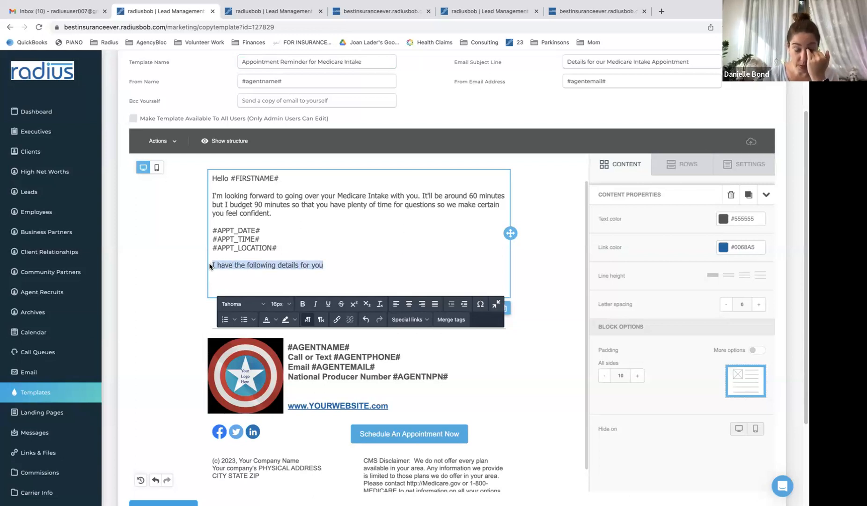
{"action": "key", "text": "BackSpace"}
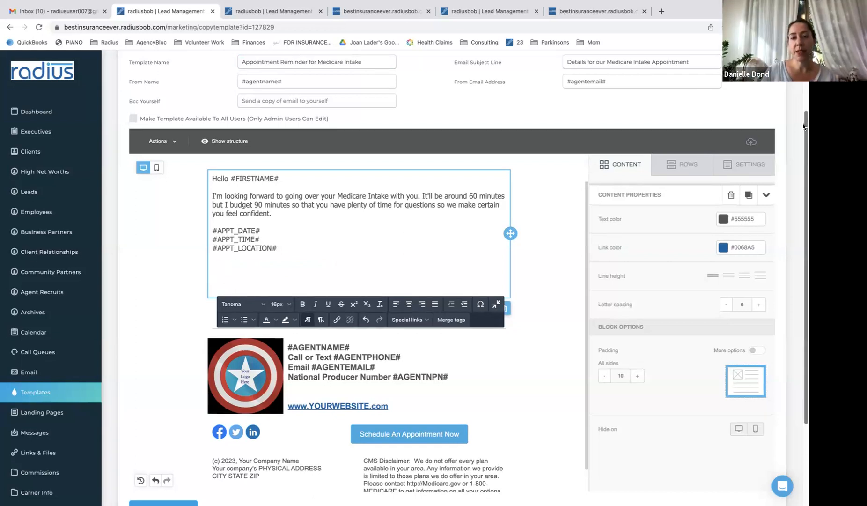
{"action": "scroll", "coordinate": [513, 271], "scroll_direction": "down", "scroll_amount": 3}
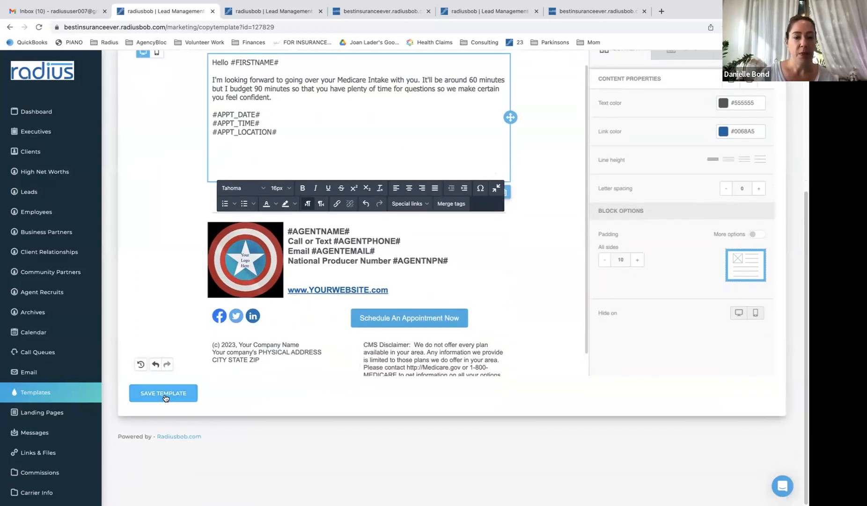
Save the Medicare Intake reminder, then copy Blank Signature with CMS Disclaimer from the template list
{"action": "left_click", "coordinate": [164, 396]}
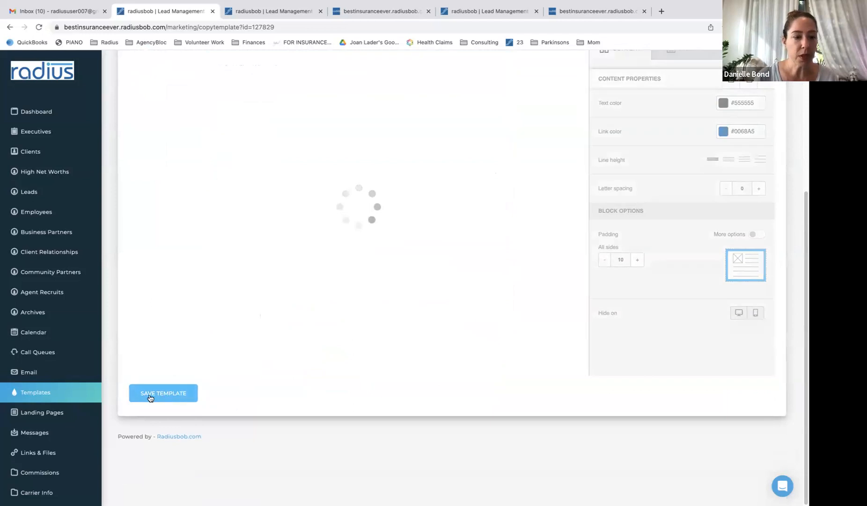
{"action": "left_click", "coordinate": [43, 390]}
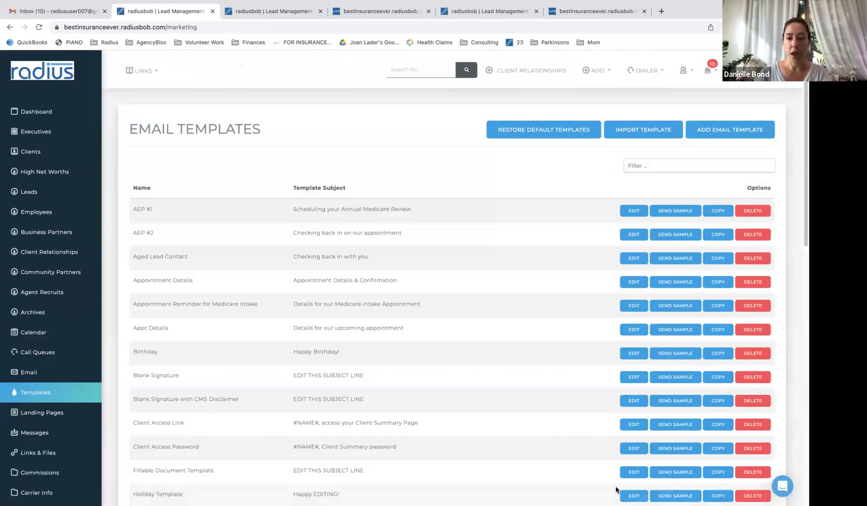
{"action": "left_click", "coordinate": [718, 400]}
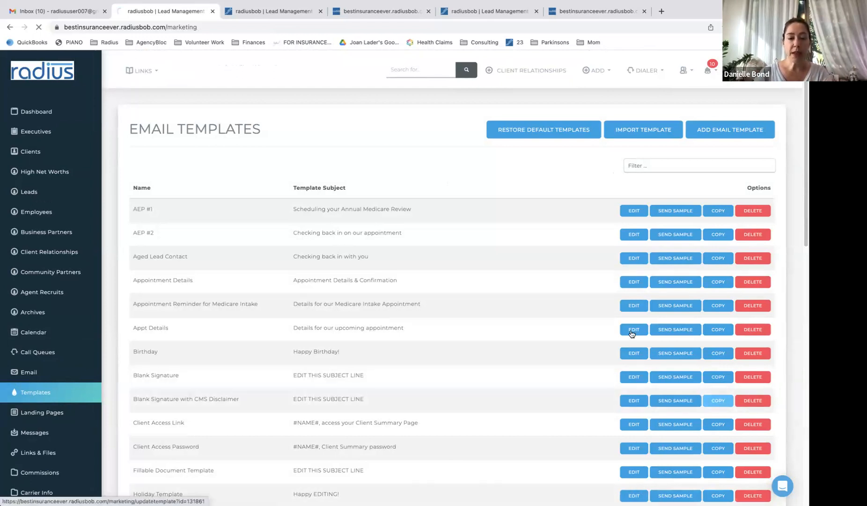
Title the copy '2023 AEP Calendar Pitch #1' with subject 'Choose a time for your Open Enrollment Review'
{"action": "triple_click", "coordinate": [368, 147]}
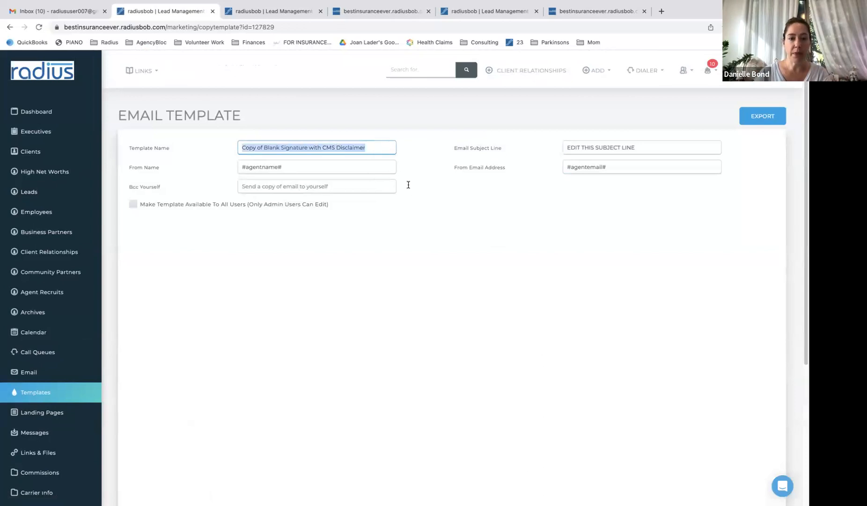
{"action": "type", "text": "2023"}
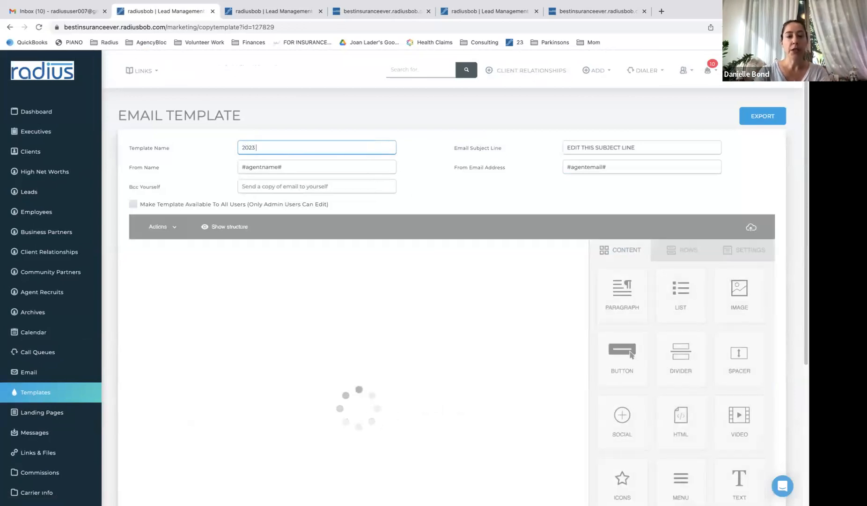
{"action": "type", "text": " Ae"}
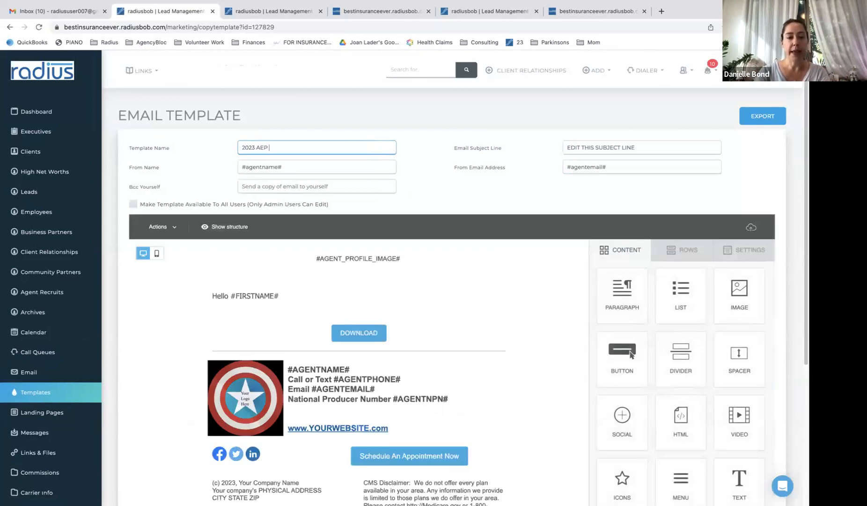
{"action": "type", "text": "P Calendar Pitch #1"}
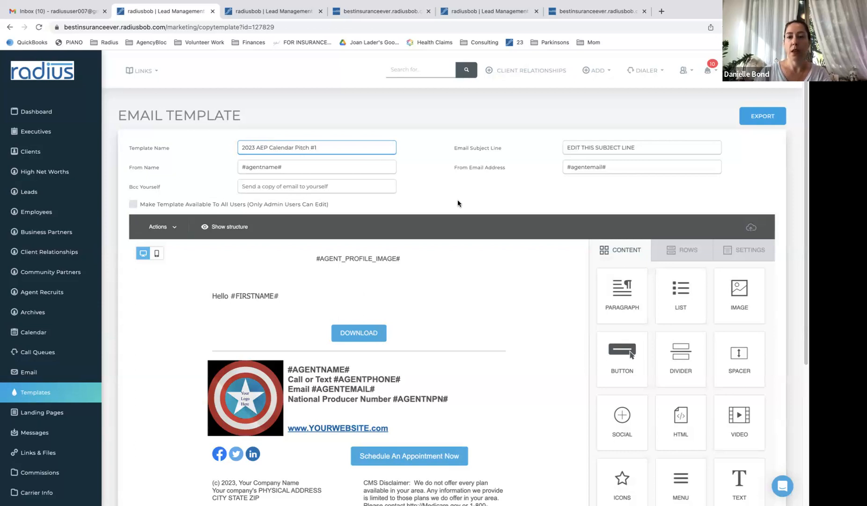
{"action": "key", "text": "Tab"}
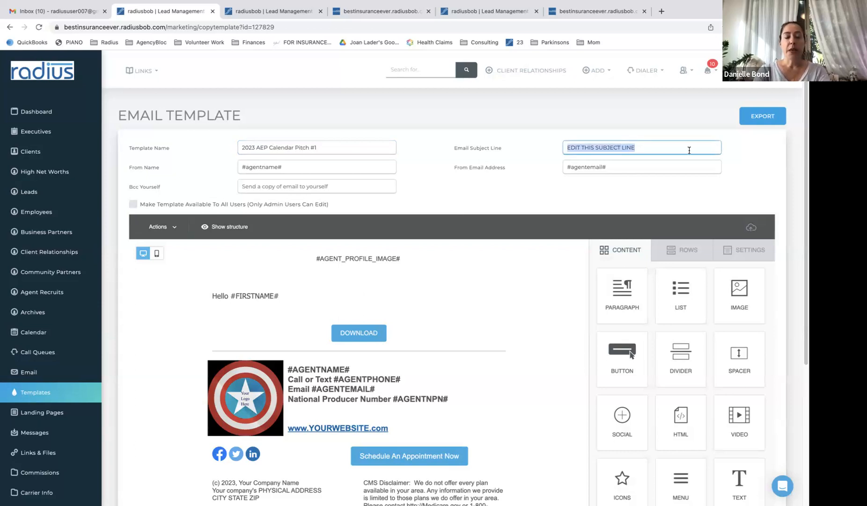
{"action": "type", "text": "C"}
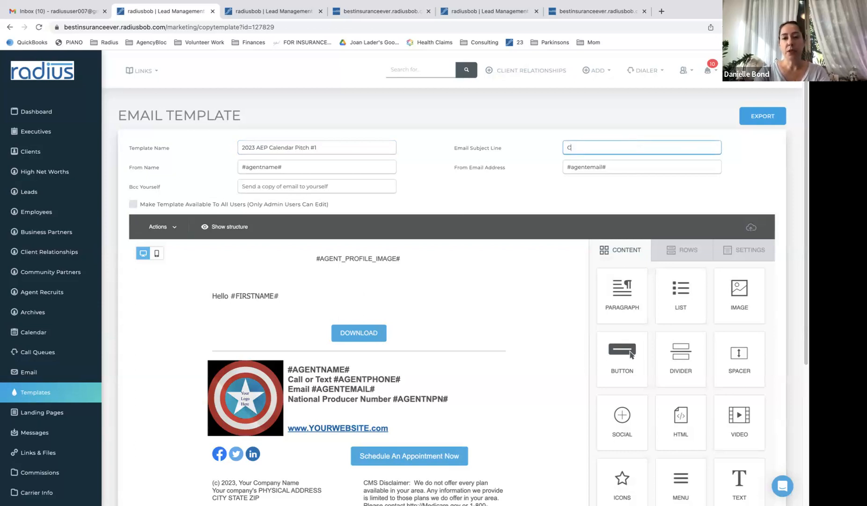
{"action": "type", "text": "hoose a time for yo"}
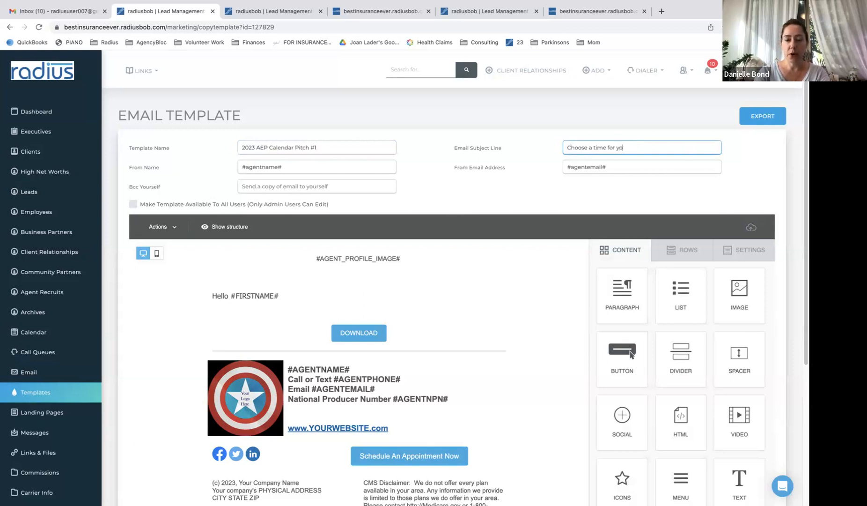
{"action": "type", "text": "ur Open Enrollment Review"}
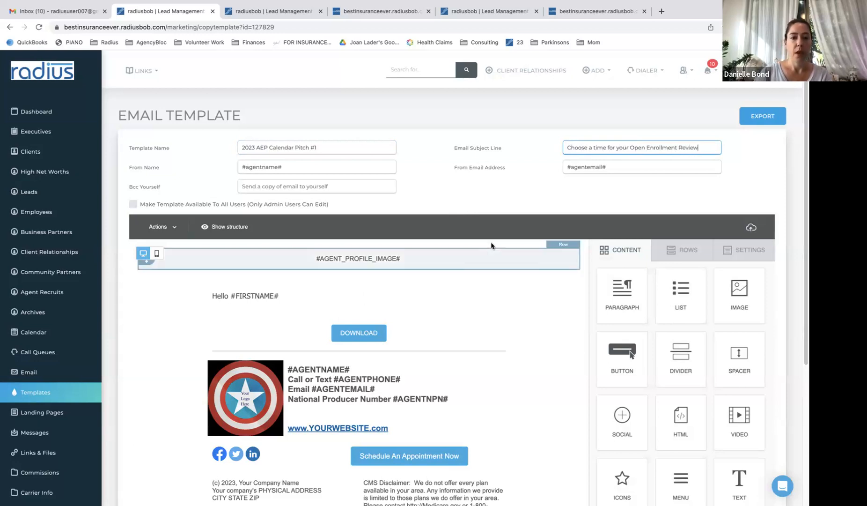
{"action": "left_click", "coordinate": [357, 303]}
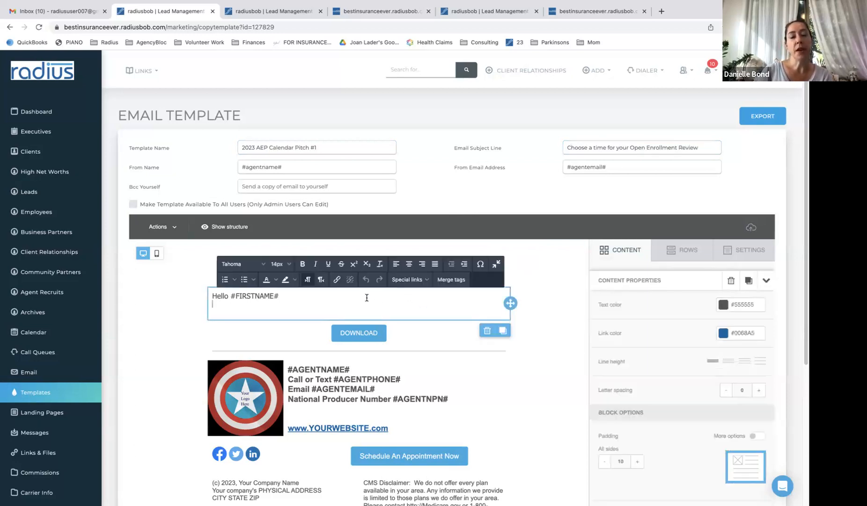
{"action": "key", "text": "Return"}
Write the paragraph about scheduling annual enrollment appointments, then begin a 'Name' line below it
{"action": "type", "text": "I'm b"}
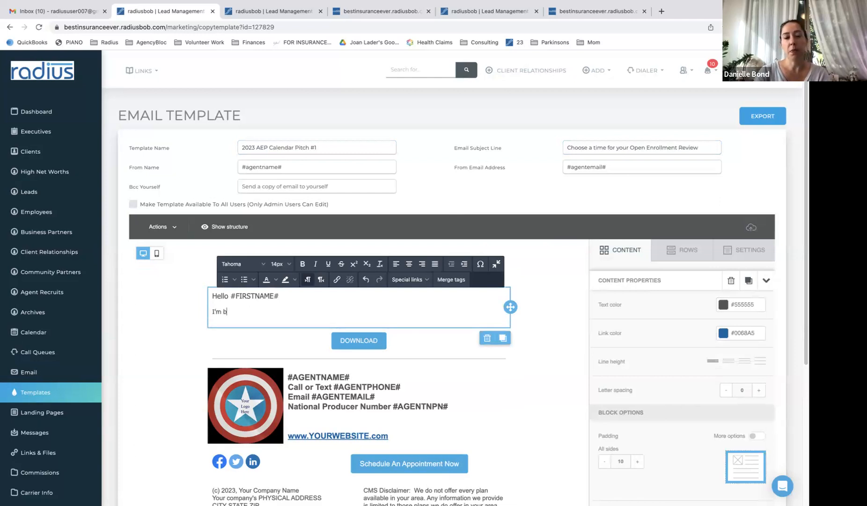
{"action": "type", "text": "enginning to schedul"}
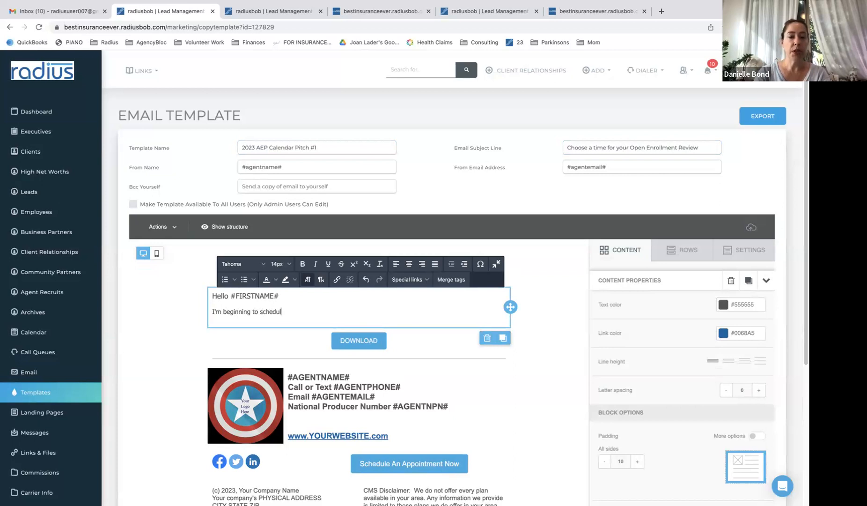
{"action": "type", "text": "e appointments"}
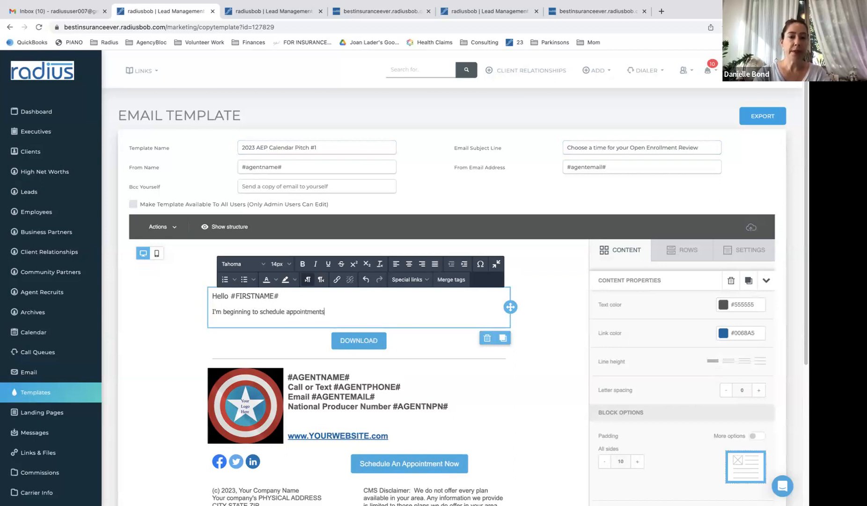
{"action": "type", "text": " for this annual enrollment period. "}
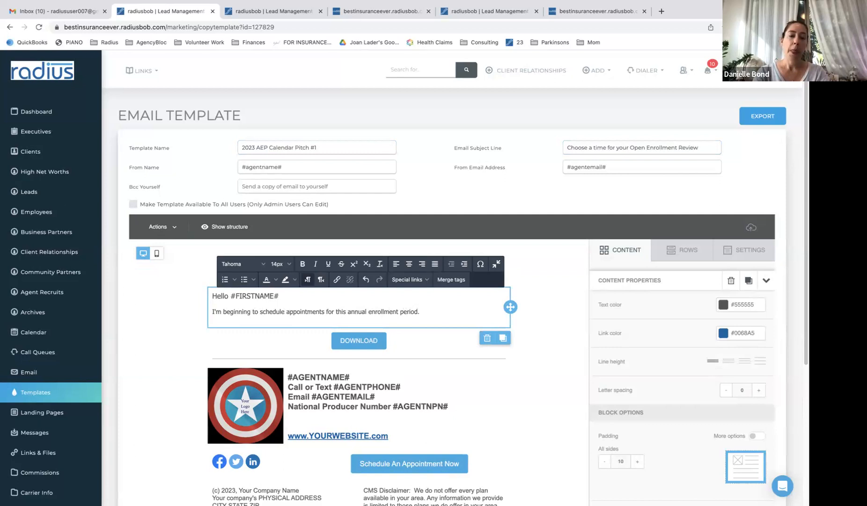
{"action": "type", "text": "Please s"}
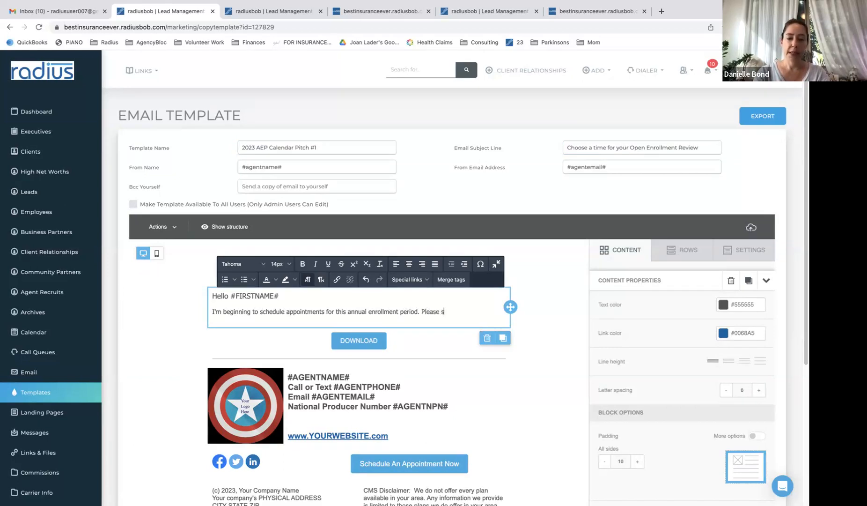
{"action": "type", "text": "ee my calendar "}
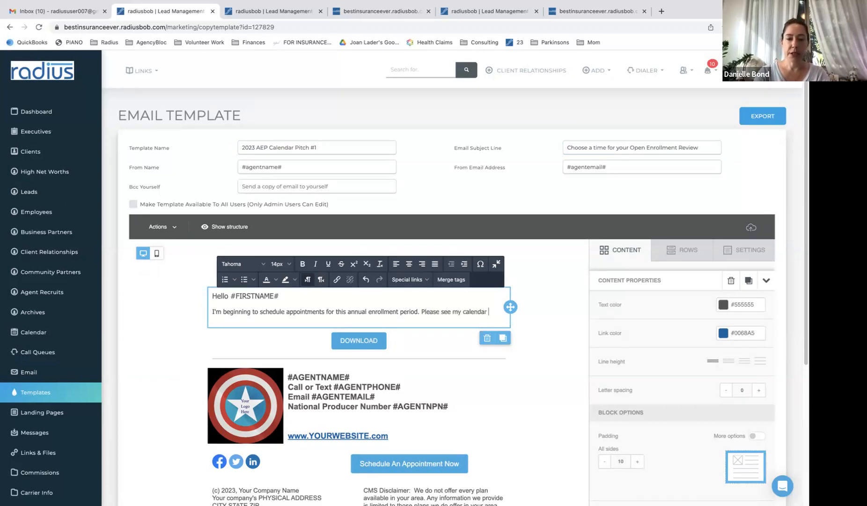
{"action": "type", "text": "below"}
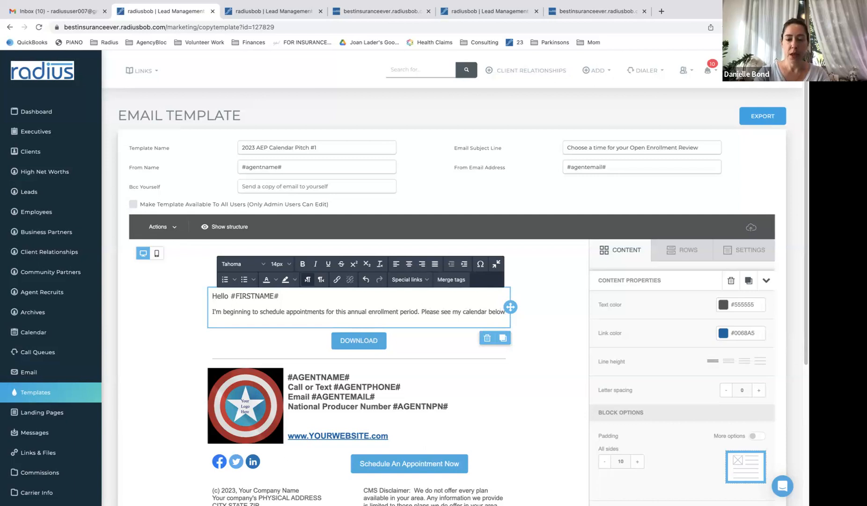
{"action": "type", "text": " and choose a time. I have the foll"}
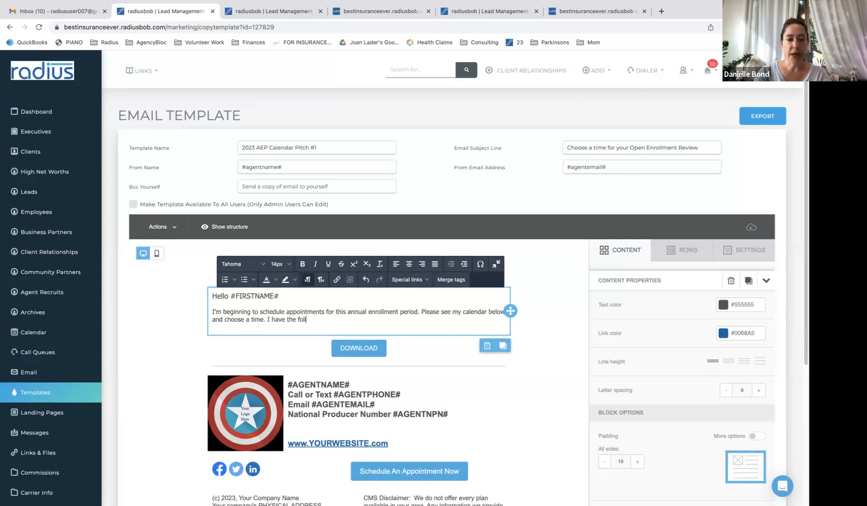
{"action": "type", "text": "owing infor"}
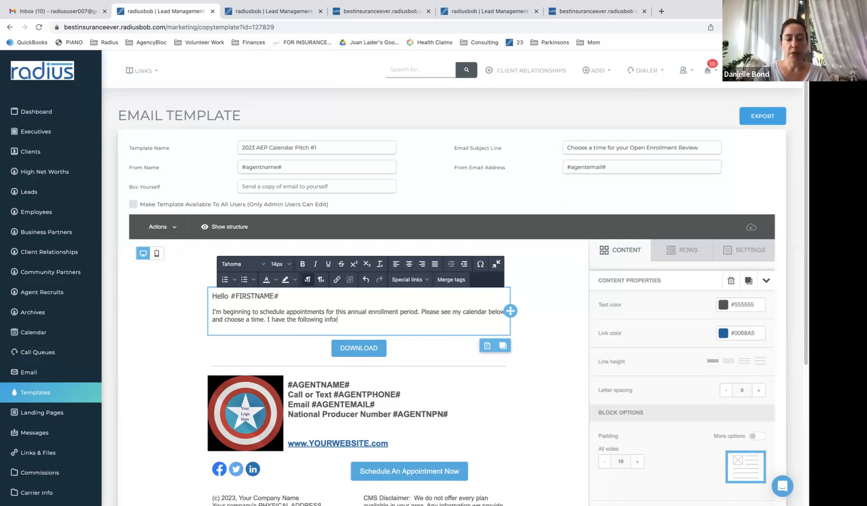
{"action": "type", "text": "mation on file fo"}
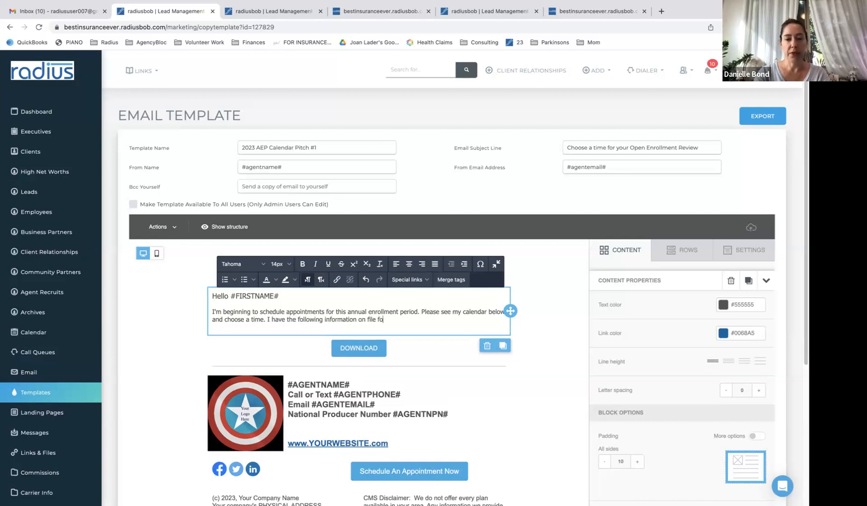
{"action": "type", "text": "r you, so please use this information to bo"}
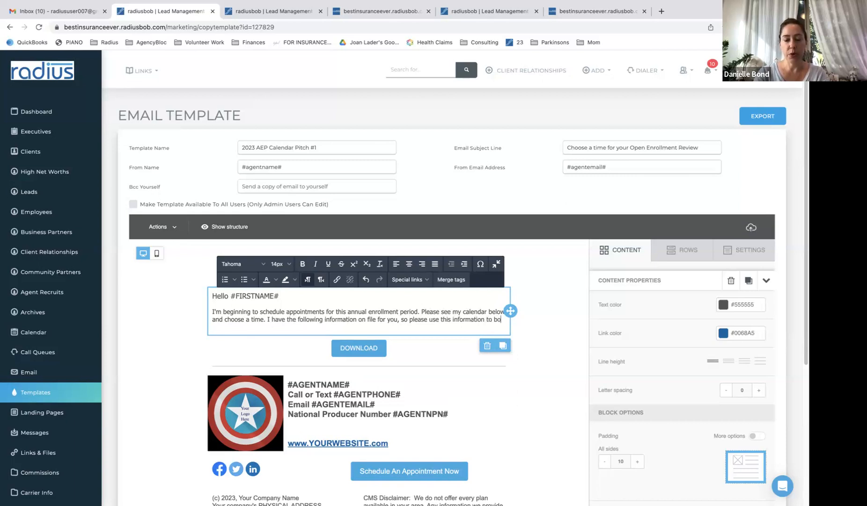
{"action": "type", "text": "ok the appointment or l"}
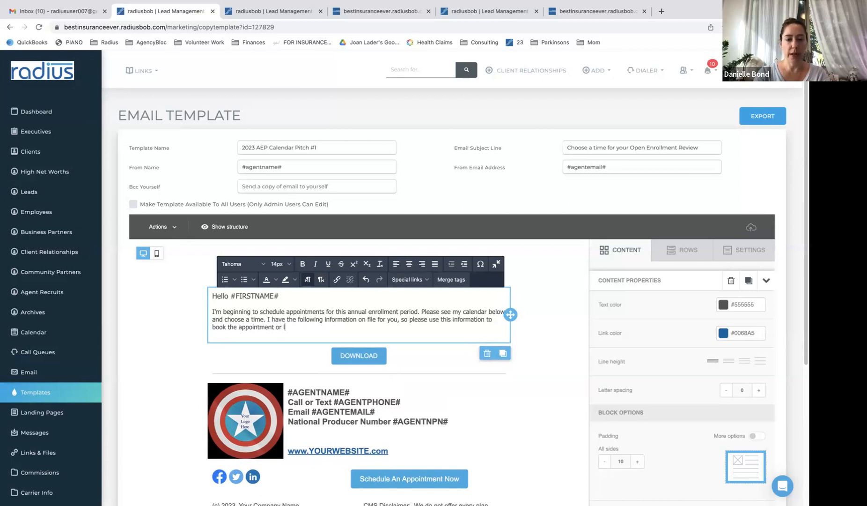
{"action": "type", "text": "et me know me before b"}
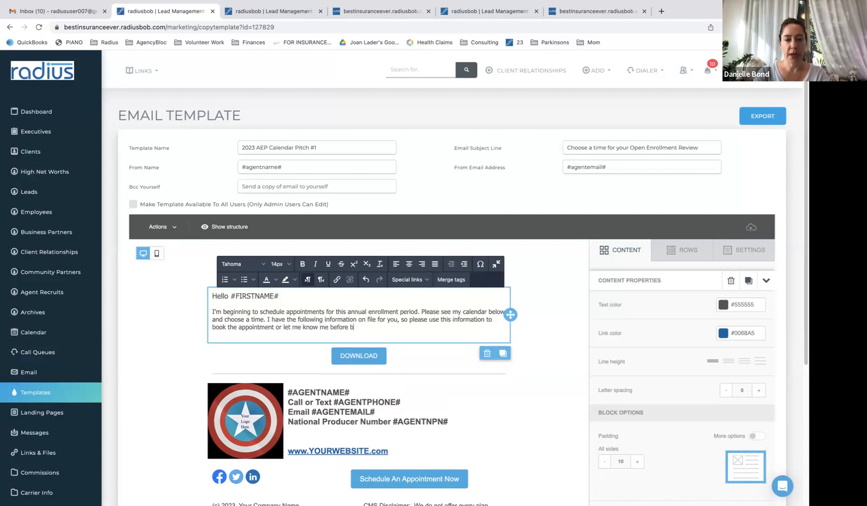
{"action": "type", "text": "ooking if I should update anything."}
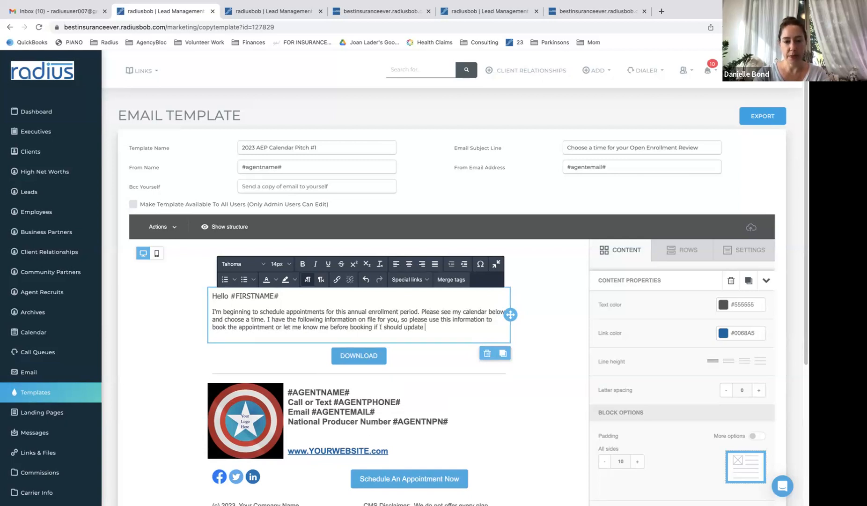
{"action": "key", "text": "Return"}
{"action": "type", "text": "Name:"}
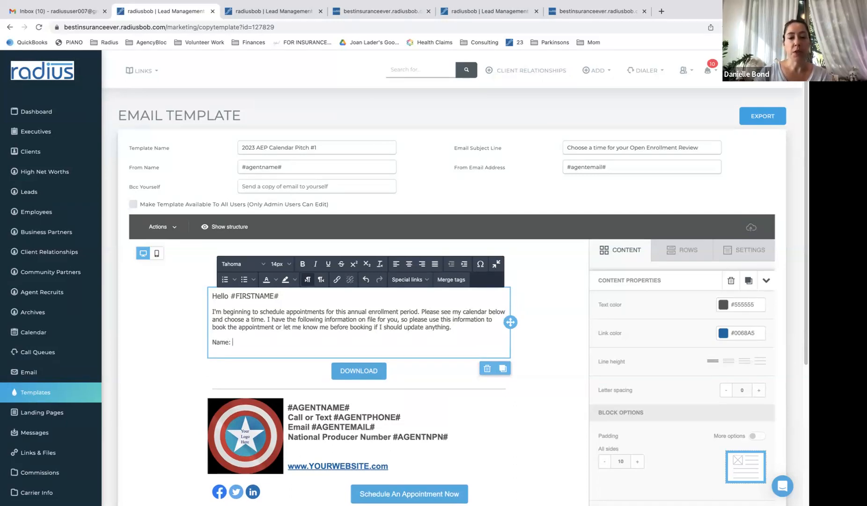
Insert the Record Name and Record Phone merge tags after the Name: and Phone: labels
{"action": "left_click", "coordinate": [457, 279]}
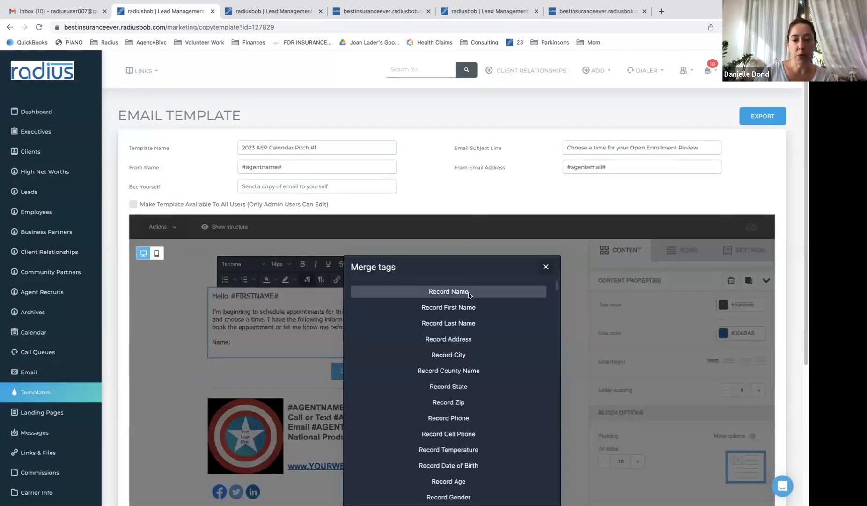
{"action": "left_click", "coordinate": [467, 297]}
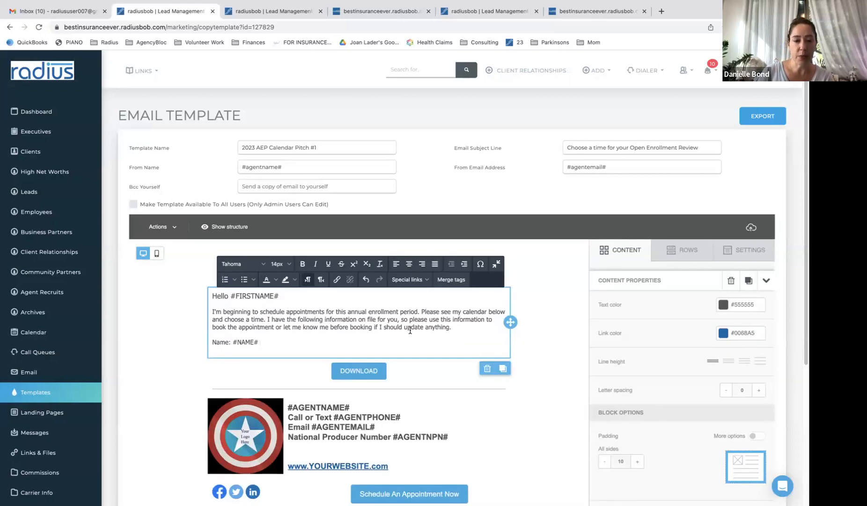
{"action": "key", "text": "Return"}
{"action": "type", "text": "Phone:"}
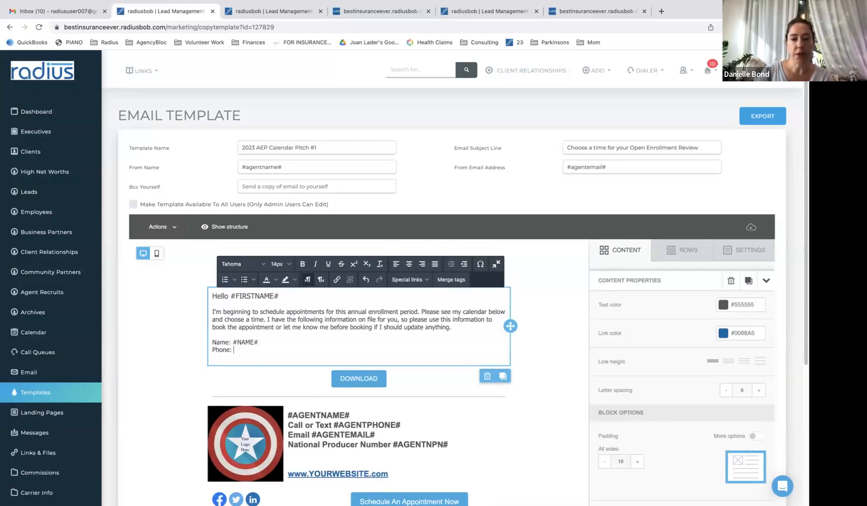
{"action": "left_click", "coordinate": [454, 280]}
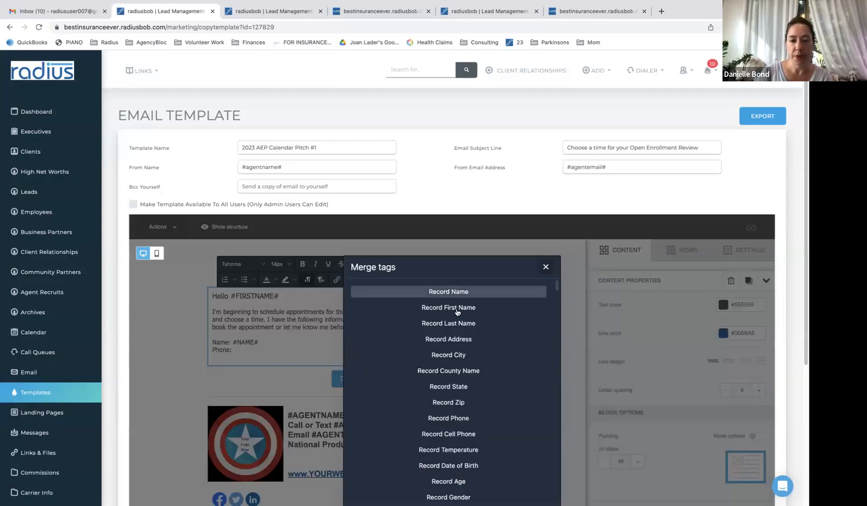
{"action": "left_click", "coordinate": [466, 417]}
Add an Email: line with the Email Address merge tag, then check the #NAME# tag
{"action": "key", "text": "Return"}
{"action": "type", "text": "E"}
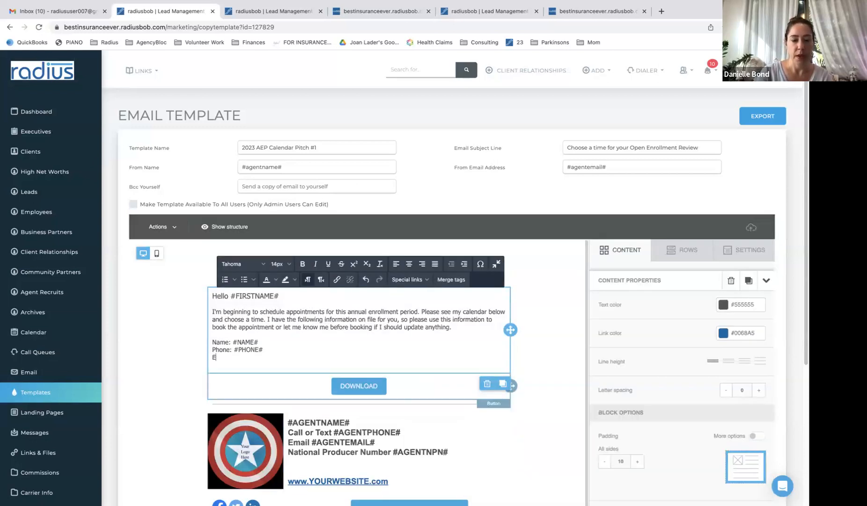
{"action": "type", "text": "mail:"}
{"action": "left_click", "coordinate": [451, 279]}
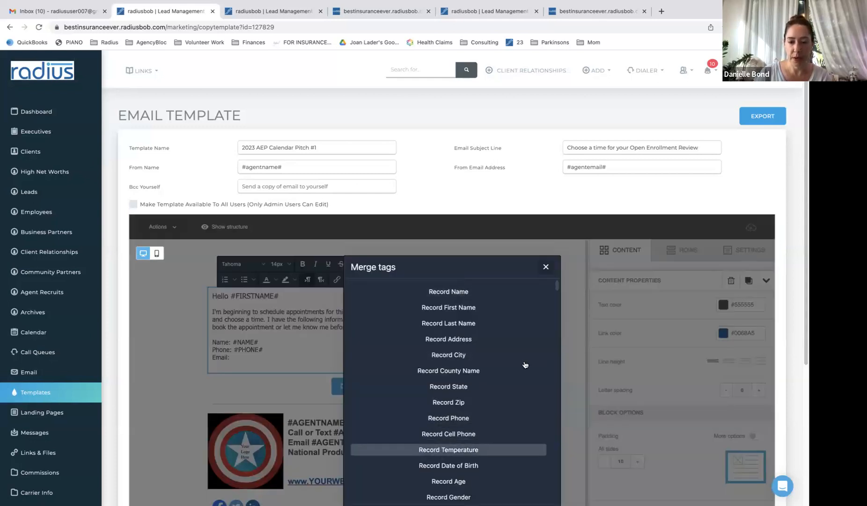
{"action": "scroll", "coordinate": [556, 296], "scroll_direction": "down", "scroll_amount": 3}
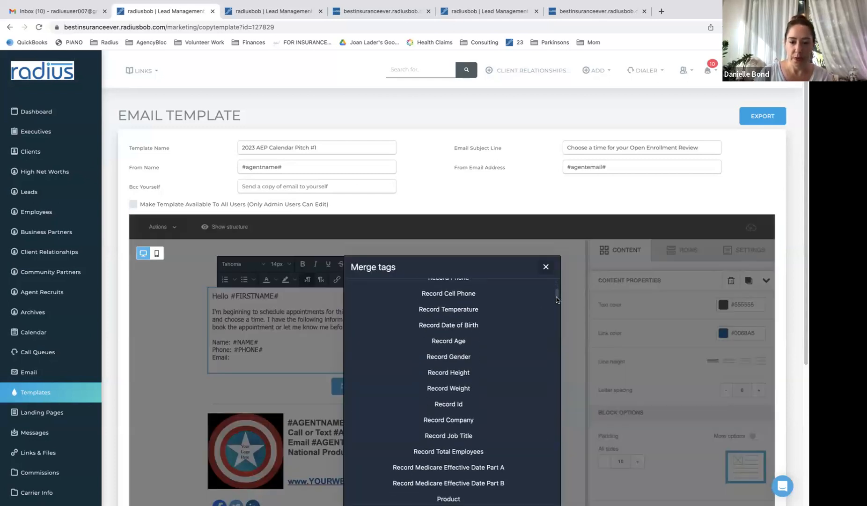
{"action": "scroll", "coordinate": [556, 299], "scroll_direction": "up", "scroll_amount": 3}
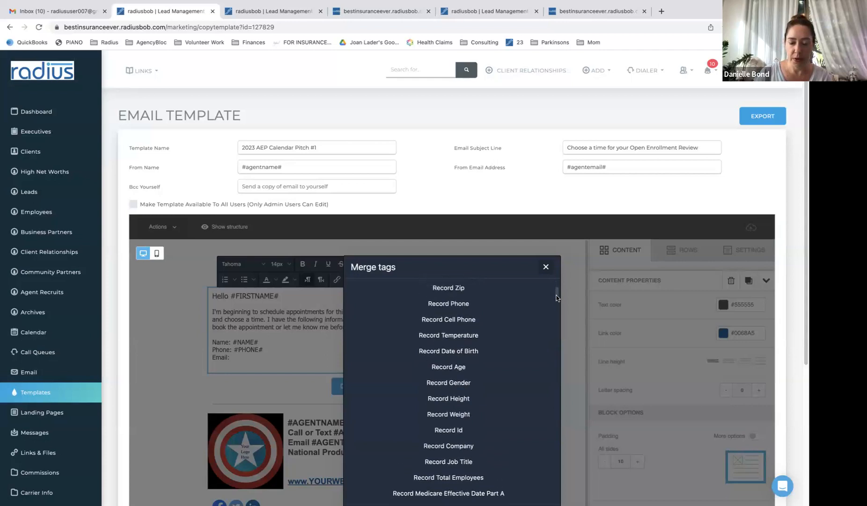
{"action": "scroll", "coordinate": [557, 294], "scroll_direction": "up", "scroll_amount": 2}
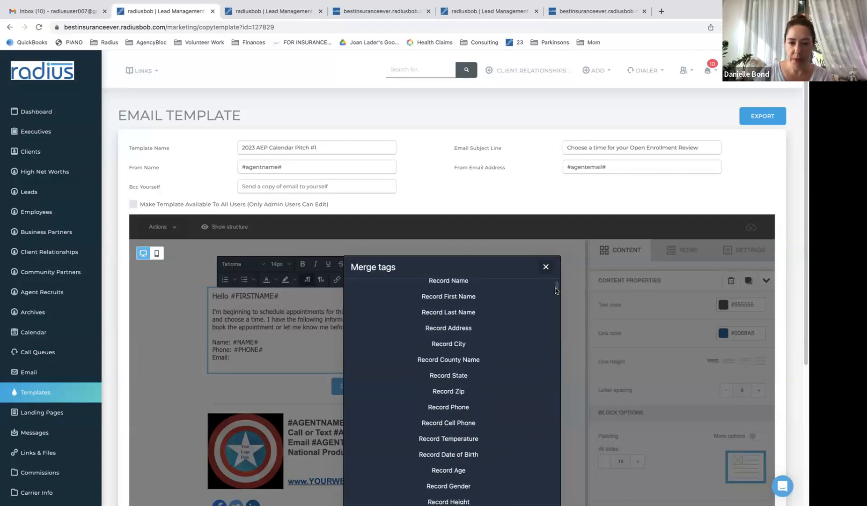
{"action": "scroll", "coordinate": [556, 295], "scroll_direction": "down", "scroll_amount": 3}
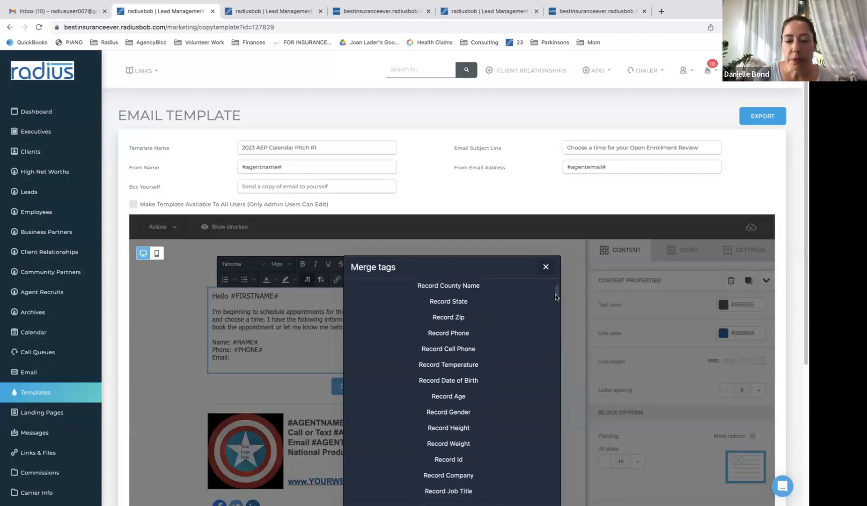
{"action": "scroll", "coordinate": [555, 302], "scroll_direction": "down", "scroll_amount": 5}
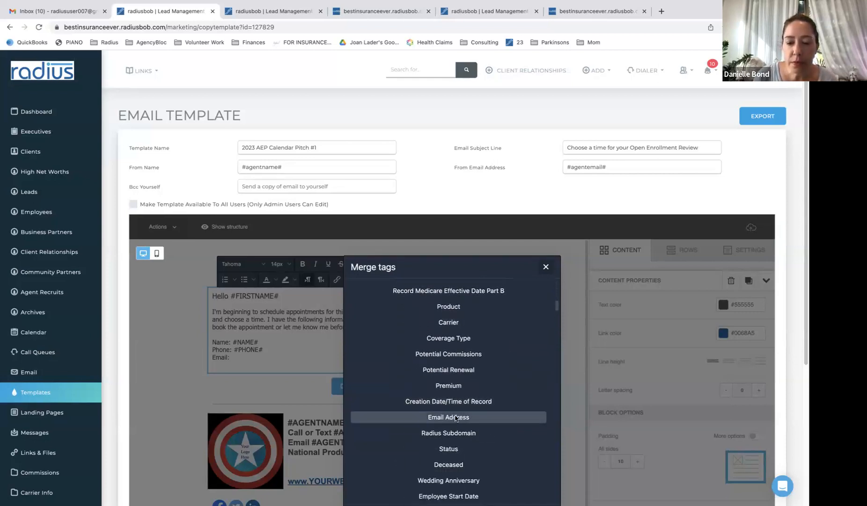
{"action": "left_click", "coordinate": [456, 418]}
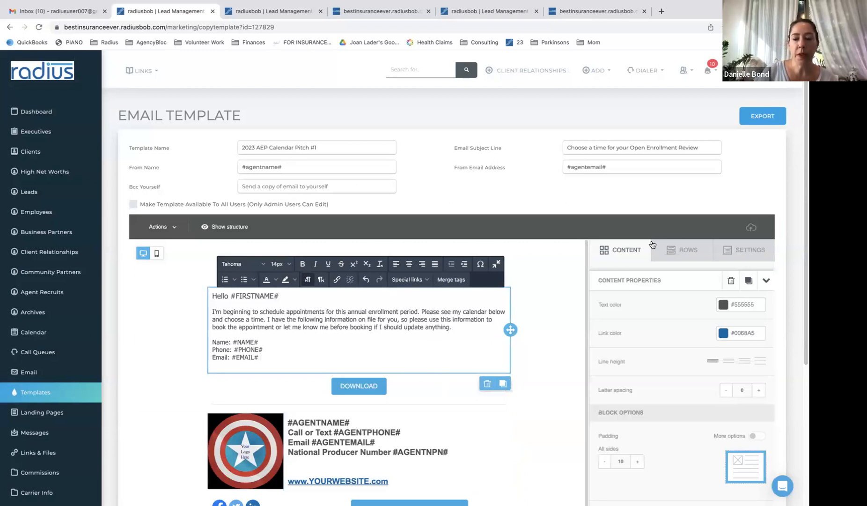
{"action": "left_click_drag", "start_coordinate": [805, 199], "coordinate": [803, 243]}
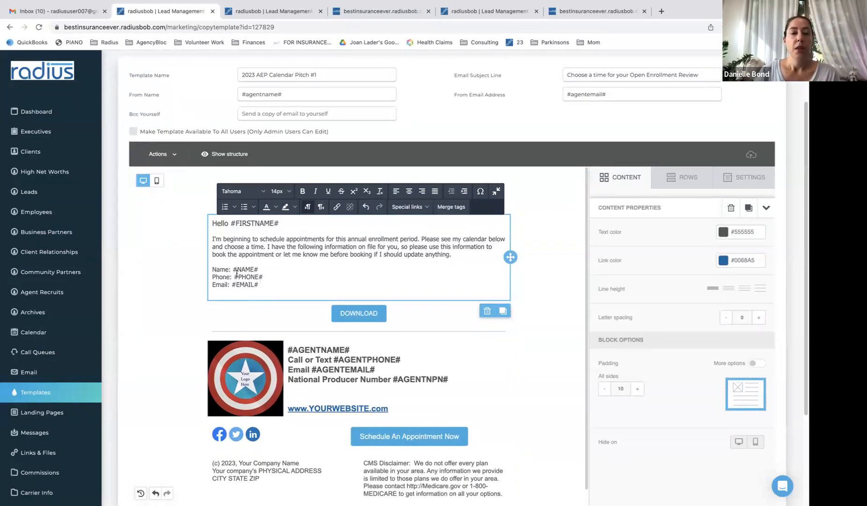
{"action": "left_click_drag", "start_coordinate": [233, 269], "coordinate": [258, 270]}
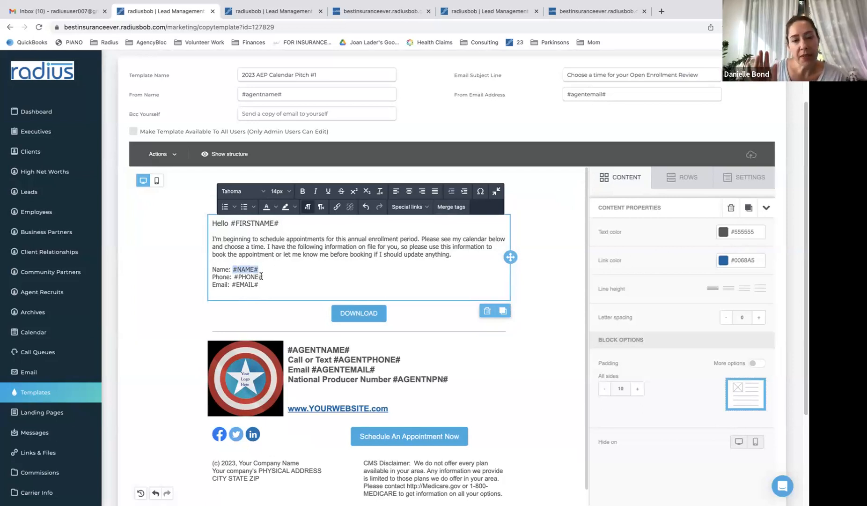
{"action": "left_click", "coordinate": [260, 281]}
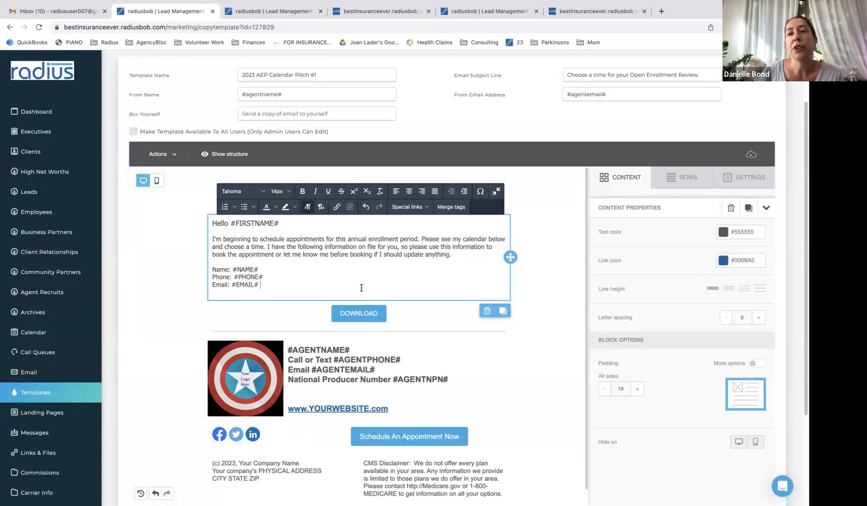
Relabel the DOWNLOAD button 'CHOOSE A TIME HERE' and paste the appointment booking link as its URL
{"action": "left_click", "coordinate": [377, 312]}
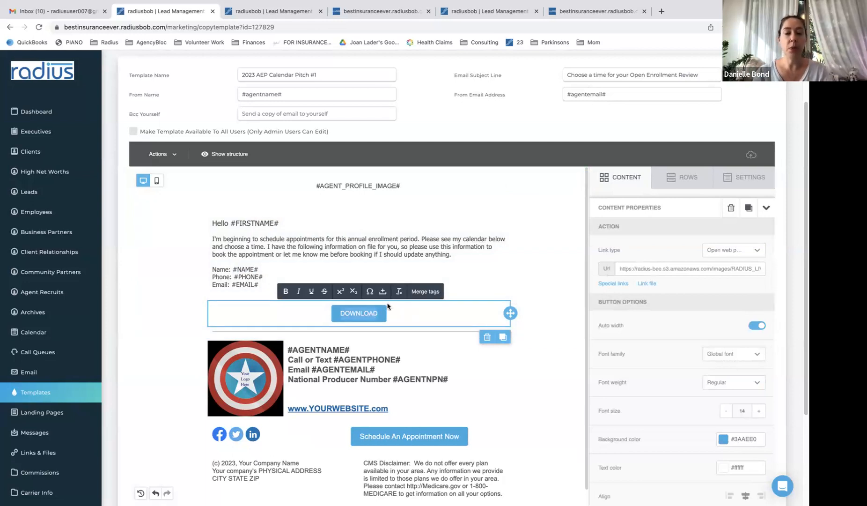
{"action": "key", "text": "ctrl+a"}
{"action": "type", "text": "CHOOSE A TIME HERE"}
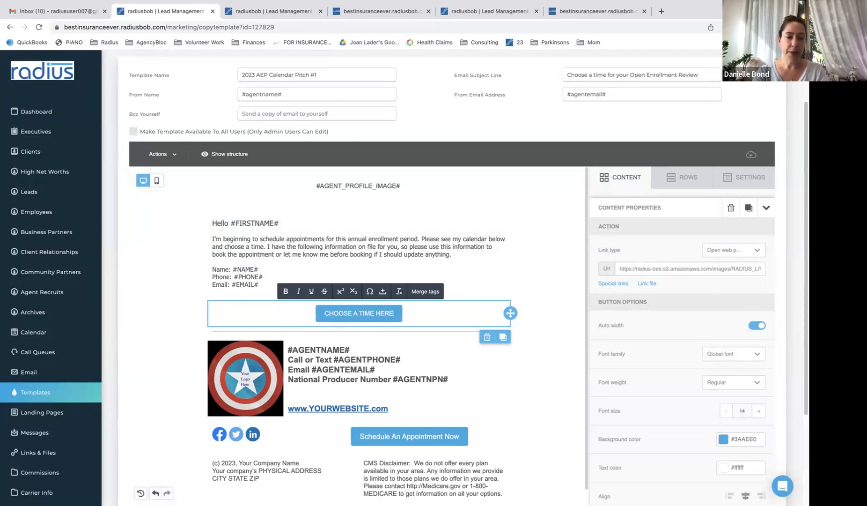
{"action": "left_click", "coordinate": [635, 268]}
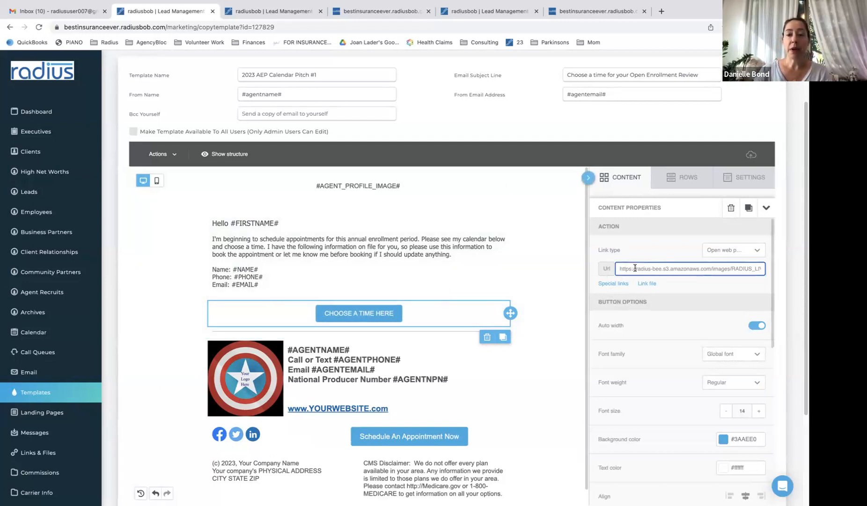
{"action": "key", "text": "ctrl+a"}
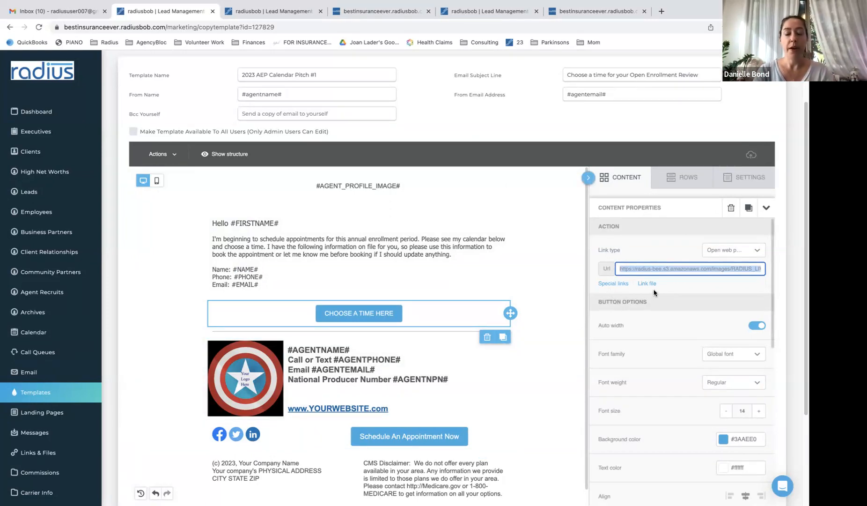
{"action": "type", "text": "https://bestinsuranceever.radiusbob.com/appointments/danielle"}
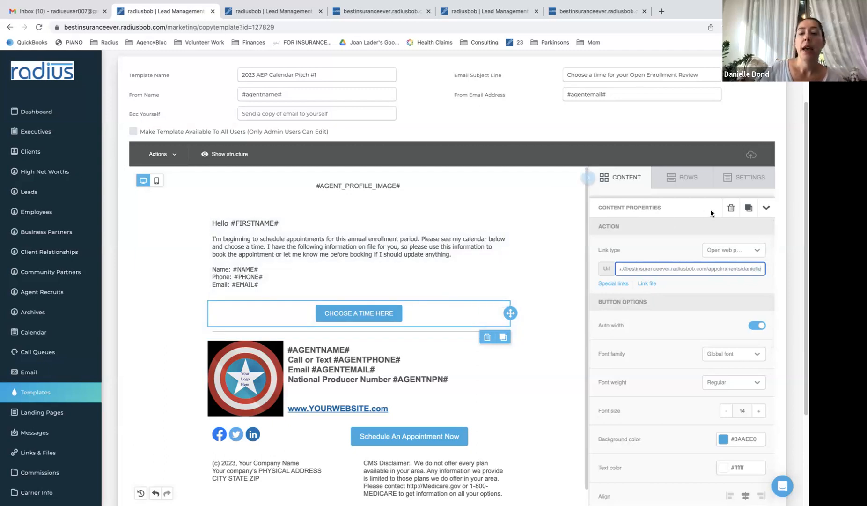
Save the finished 2023 AEP Calendar Pitch #1 email template
{"action": "scroll", "coordinate": [804, 185], "scroll_direction": "down", "scroll_amount": 3}
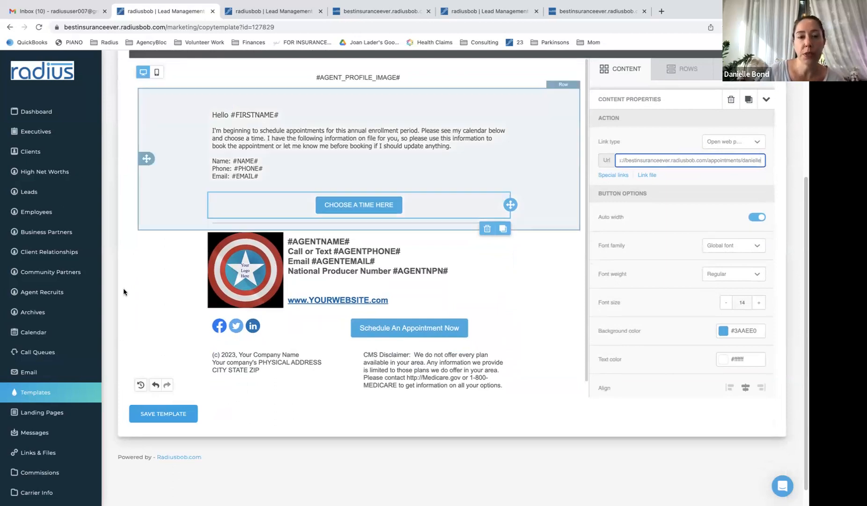
{"action": "left_click", "coordinate": [151, 417]}
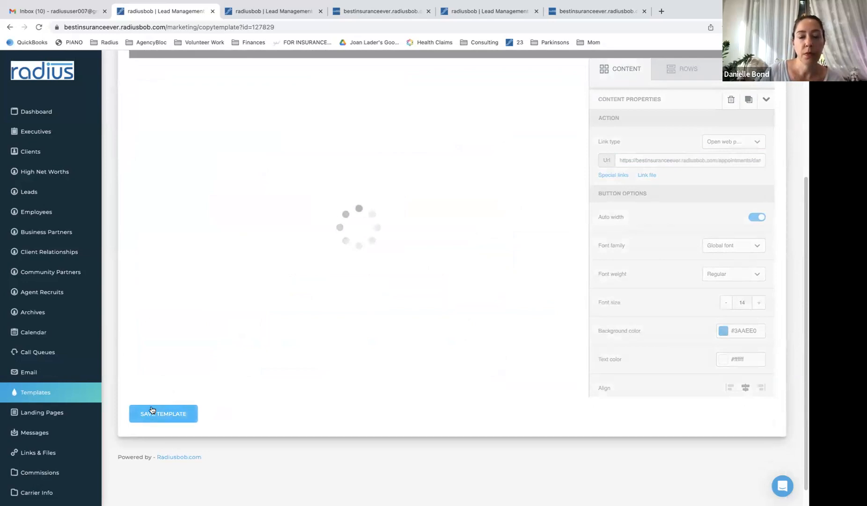